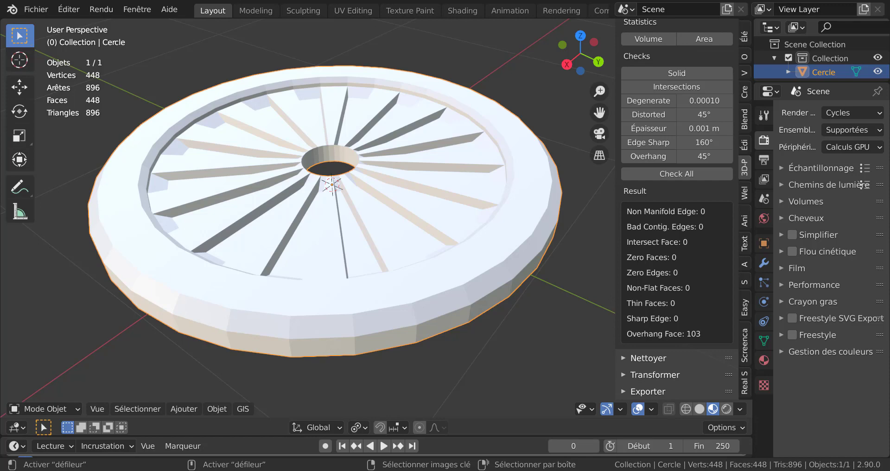
Collapse the sidebar beside the wheel model to enlarge its viewport.
left_click(667, 458)
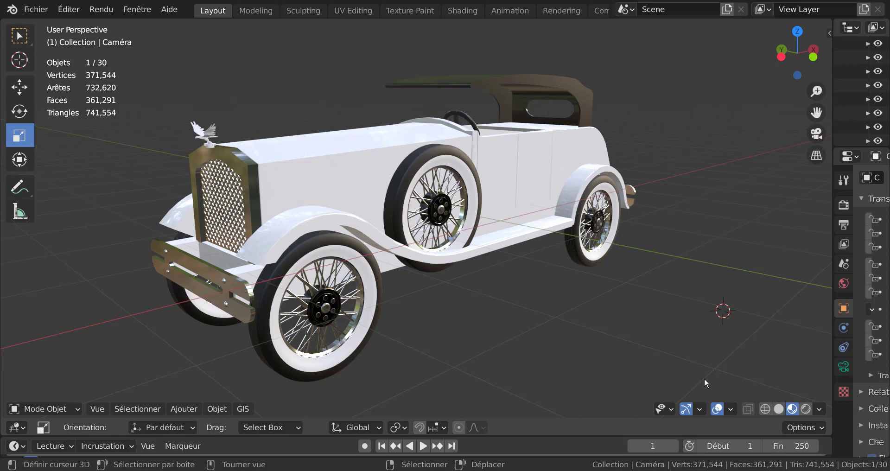
mouse_move(692, 470)
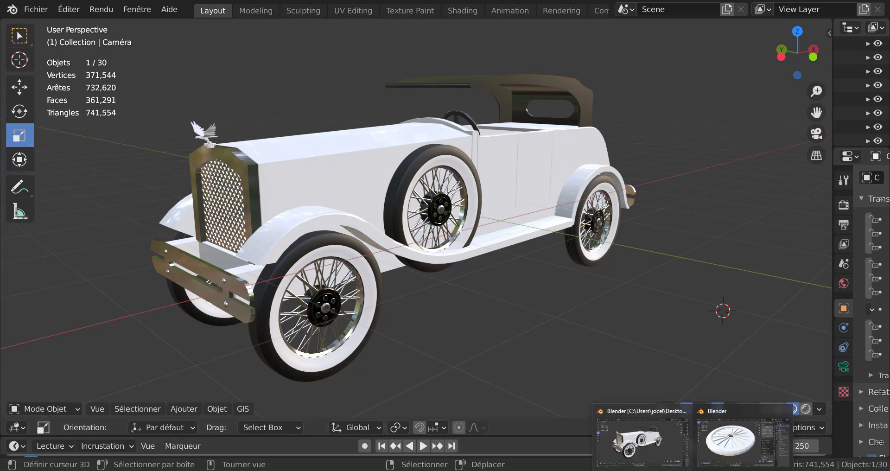
left_click(741, 438)
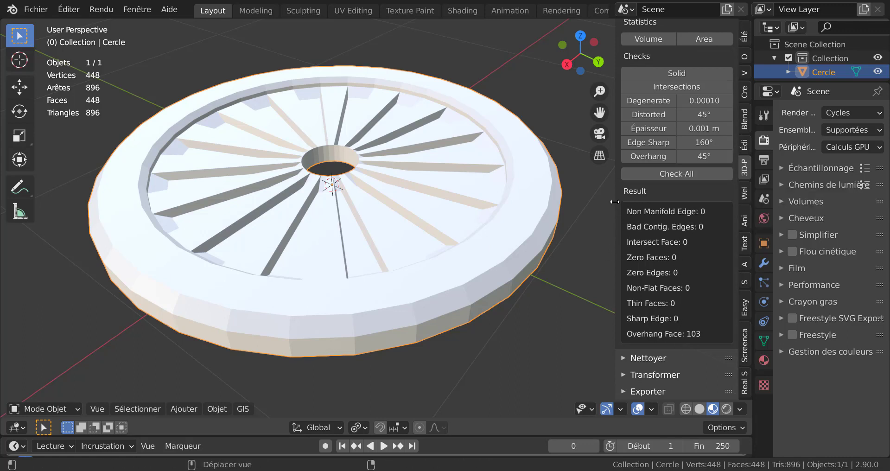
left_click_drag(614, 202, 674, 208)
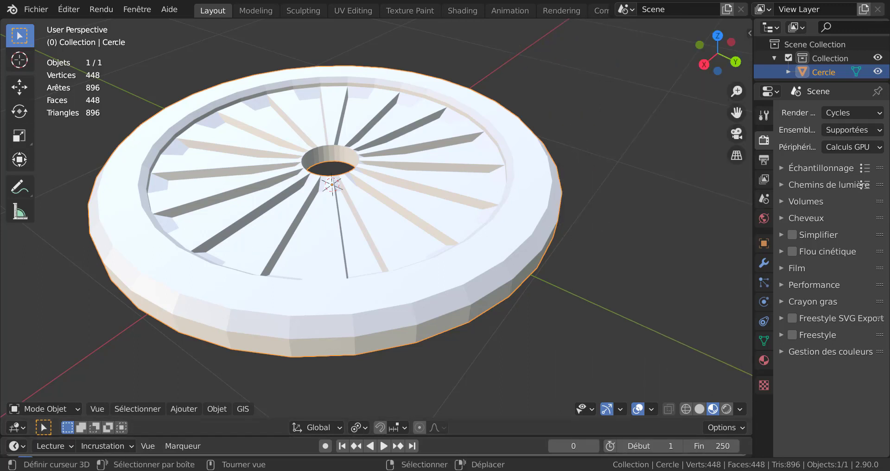
Switch to the vintage car project and examine the car and its spoked wheels from several angles.
left_click(642, 442)
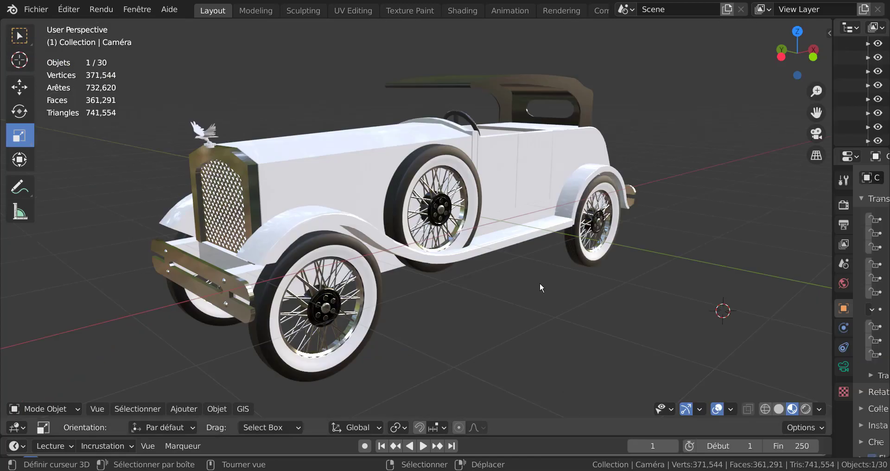
middle_click_drag(583, 342, 607, 327)
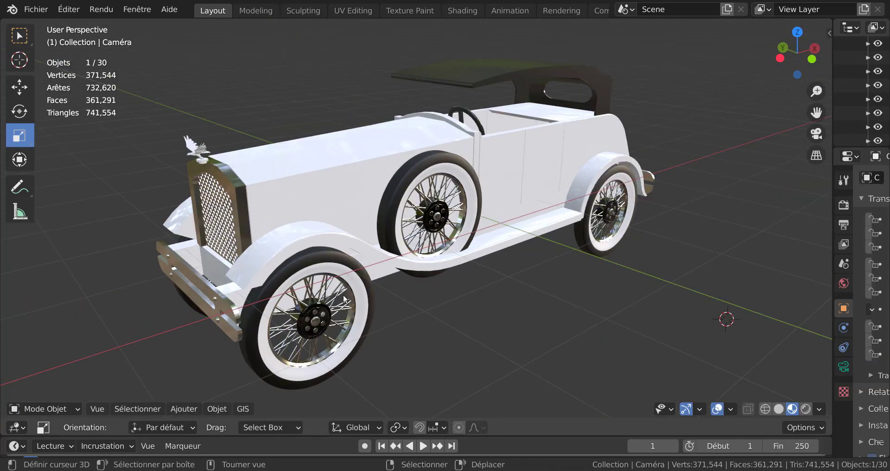
middle_click_drag(603, 227, 560, 251)
middle_click_drag(465, 215, 471, 253)
middle_click_drag(505, 304, 546, 274)
middle_click_drag(437, 271, 515, 327)
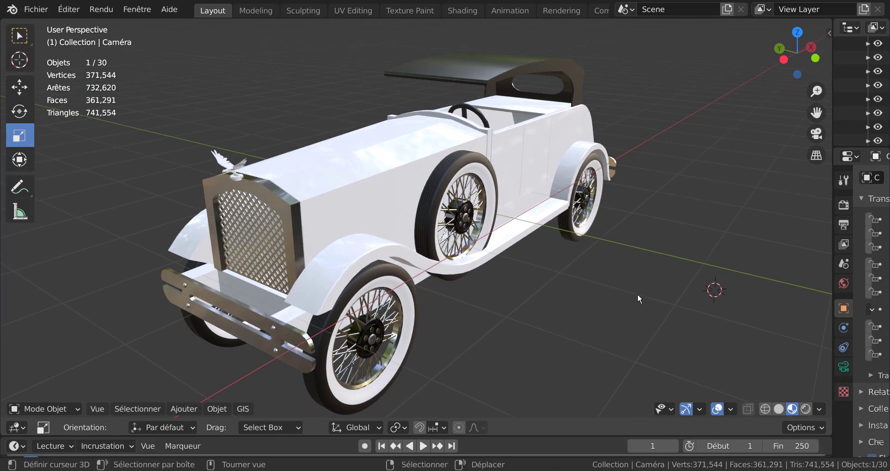
middle_click_drag(638, 293, 630, 280)
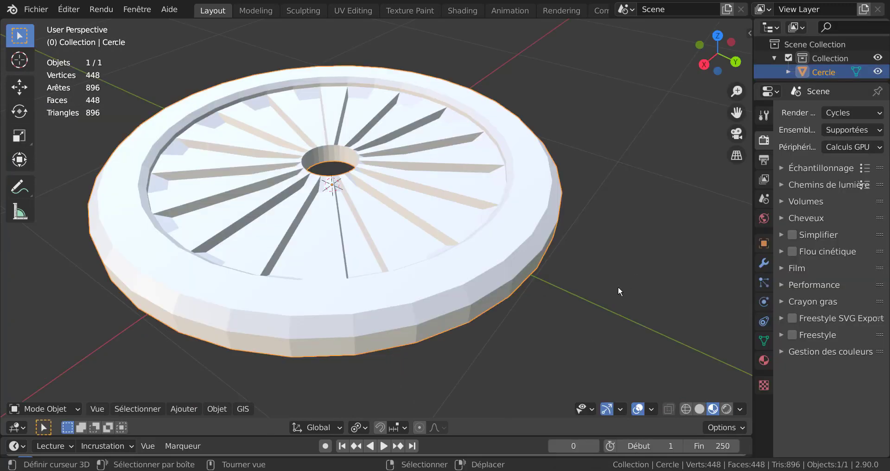
Delete the existing wheel model and add a mesh circle at the origin in front view.
key("x")
left_click(497, 286)
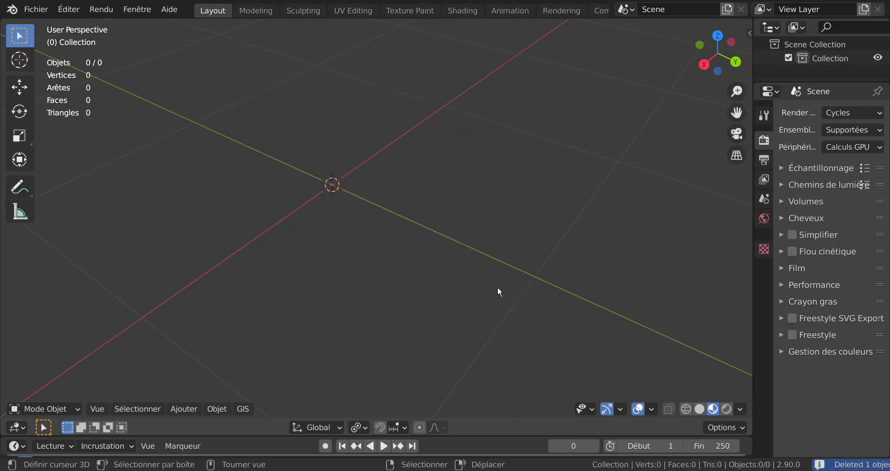
key("KP_1")
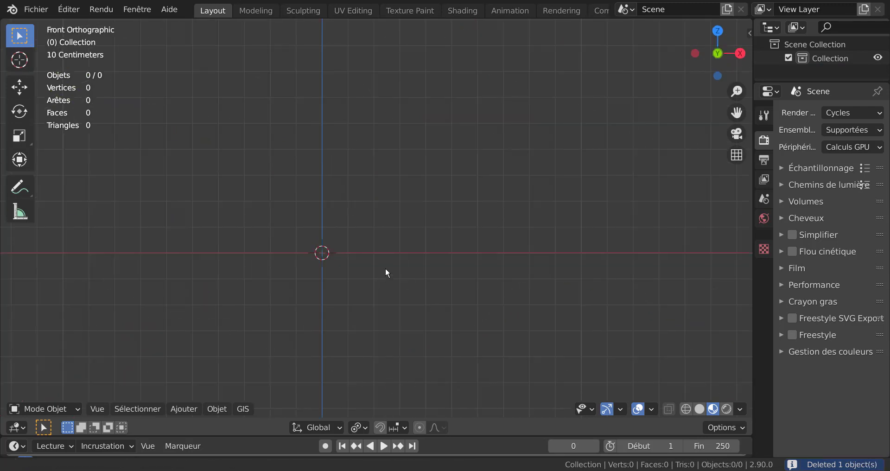
middle_click_drag(385, 272, 467, 248, "shift")
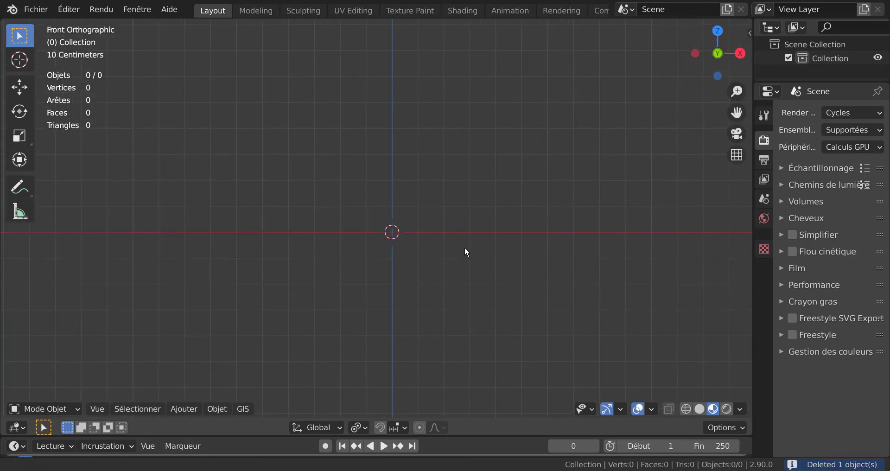
left_click(193, 410)
mouse_move(190, 397)
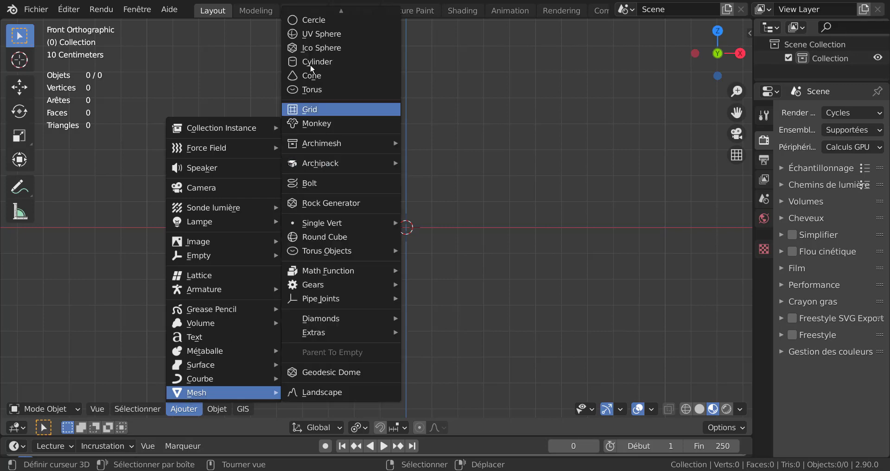
left_click(324, 19)
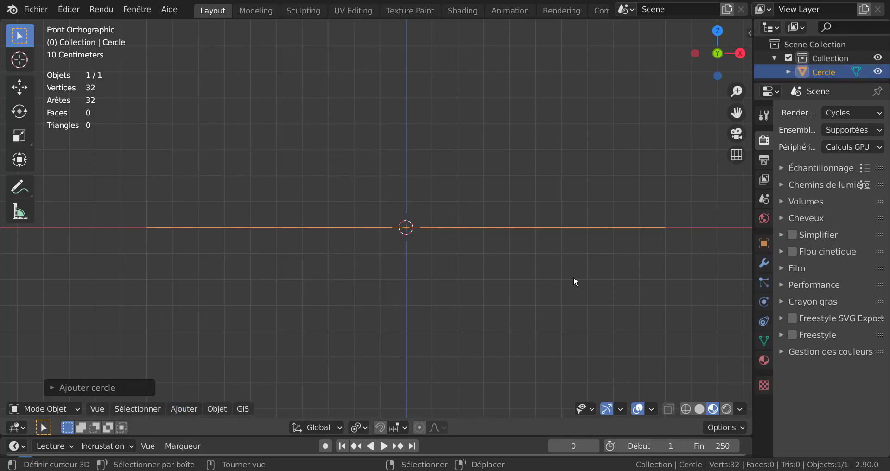
Rotate the circle 90° about the X axis and enter Edit Mode.
scroll(574, 277, "down", 4)
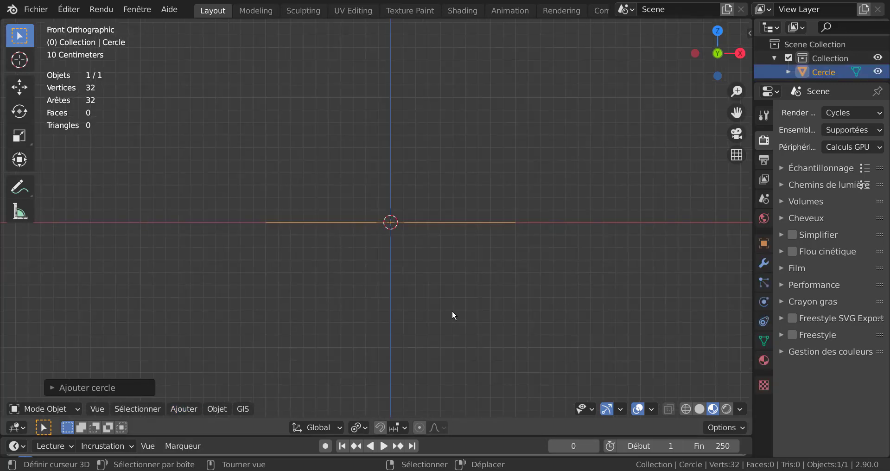
type("rx")
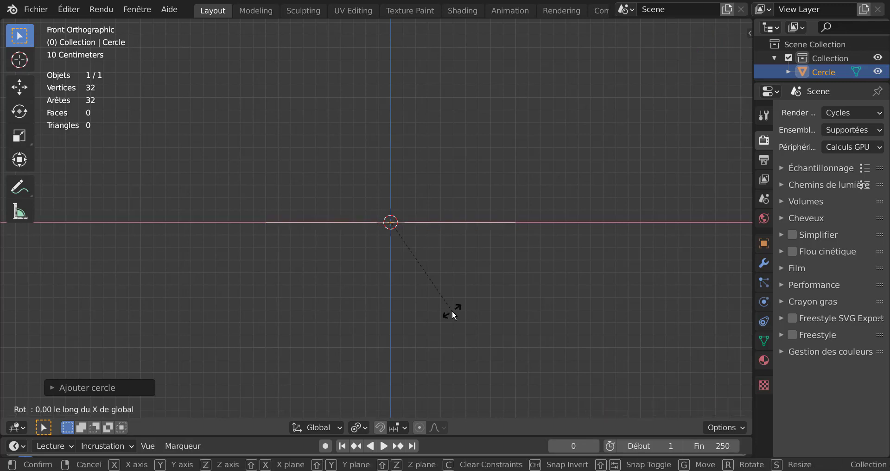
type("90")
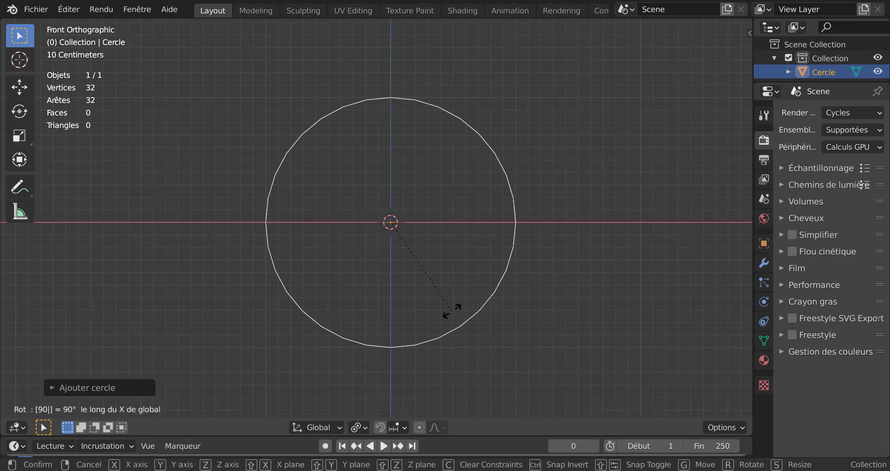
key("Return")
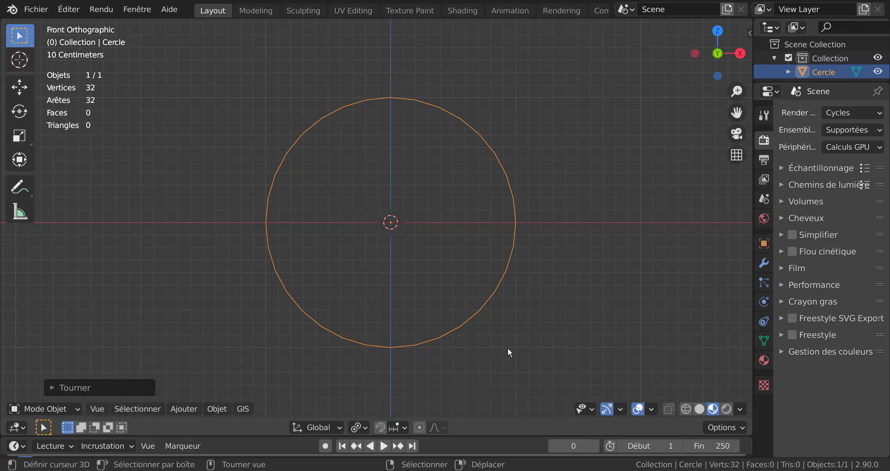
key("Tab")
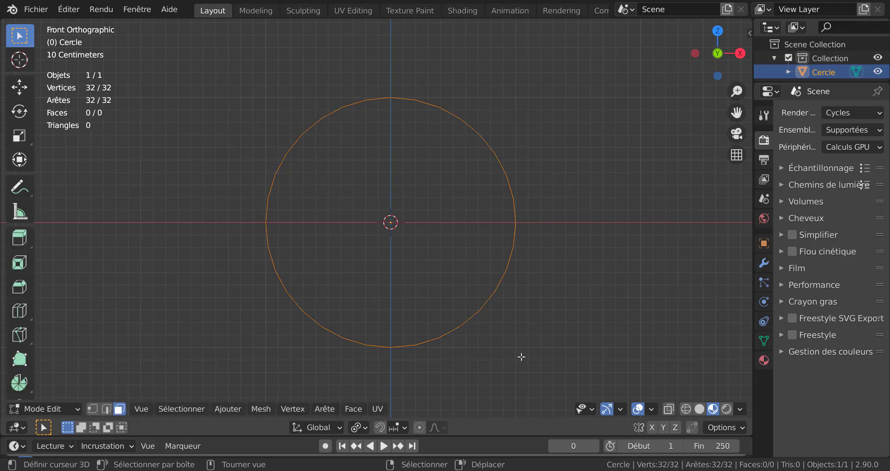
key("e")
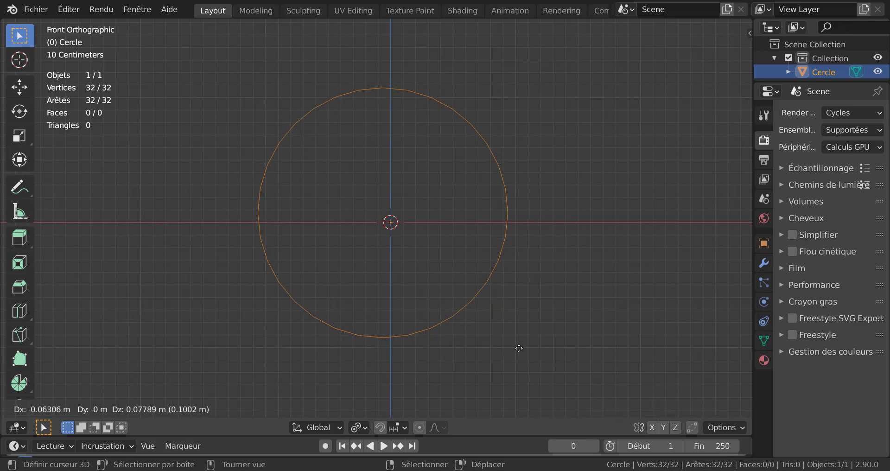
key("Escape")
key("Tab")
key("Tab")
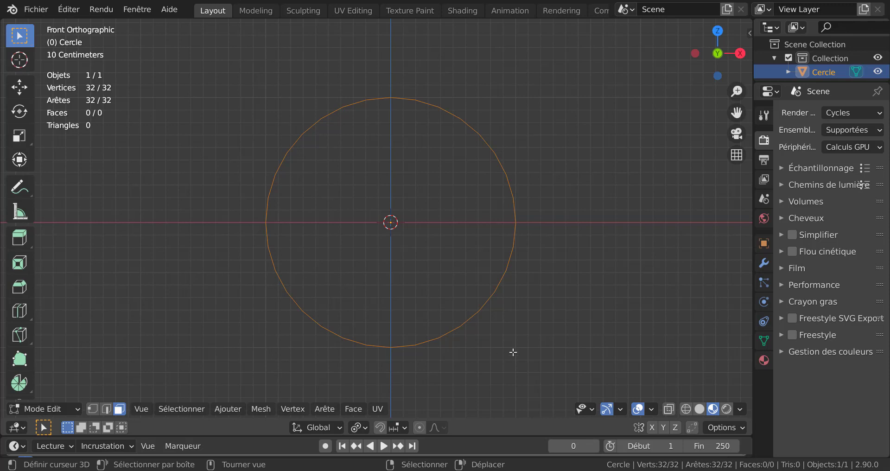
Extrude the circle's vertices in place and scale them inward to about 0.78 to form a flat ring.
key("1")
key("e")
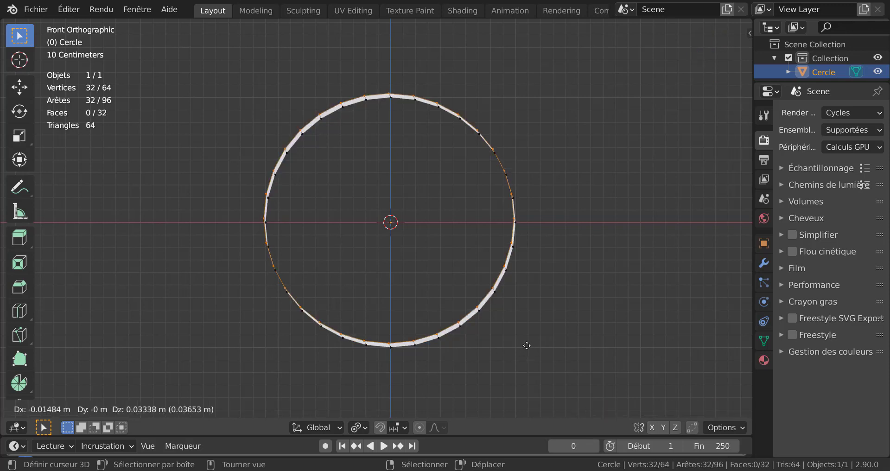
key("z")
right_click(523, 344)
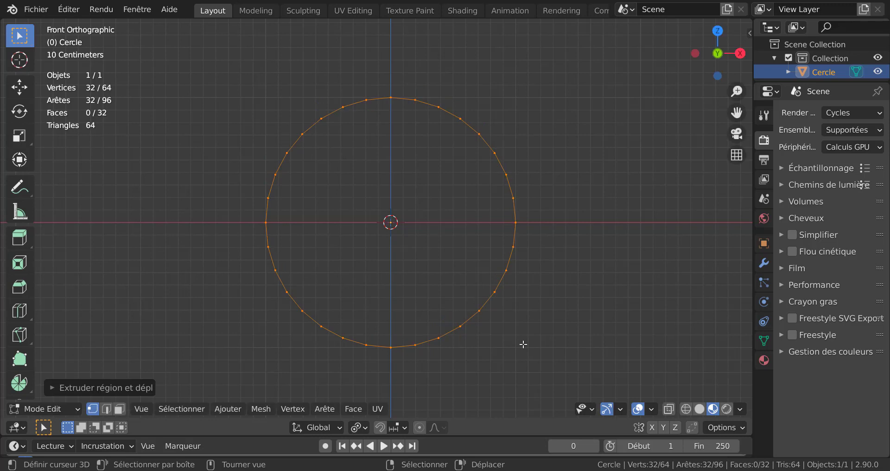
key("s")
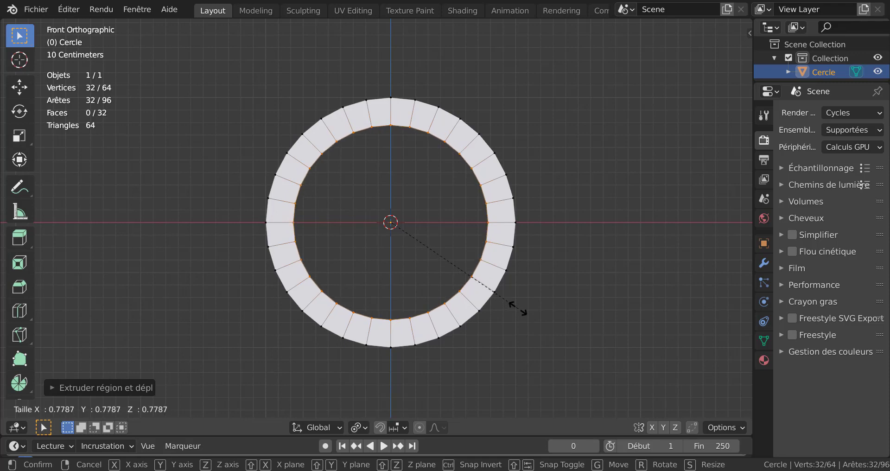
left_click(518, 309)
Select the whole flat ring and extrude it about 0.2 m along its normal to give it thickness.
mouse_move(519, 308)
middle_mouse_down()
mouse_move(563, 188)
mouse_move(501, 265)
mouse_move(507, 307)
middle_mouse_up()
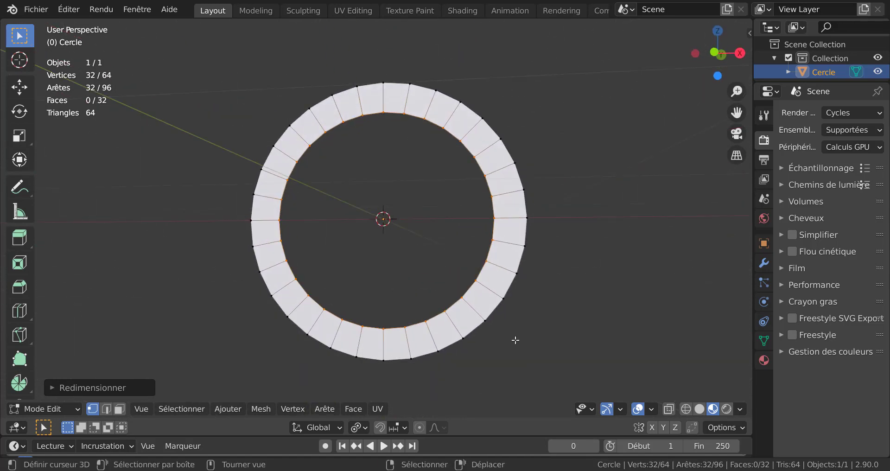
middle_click_drag(514, 343, 443, 356)
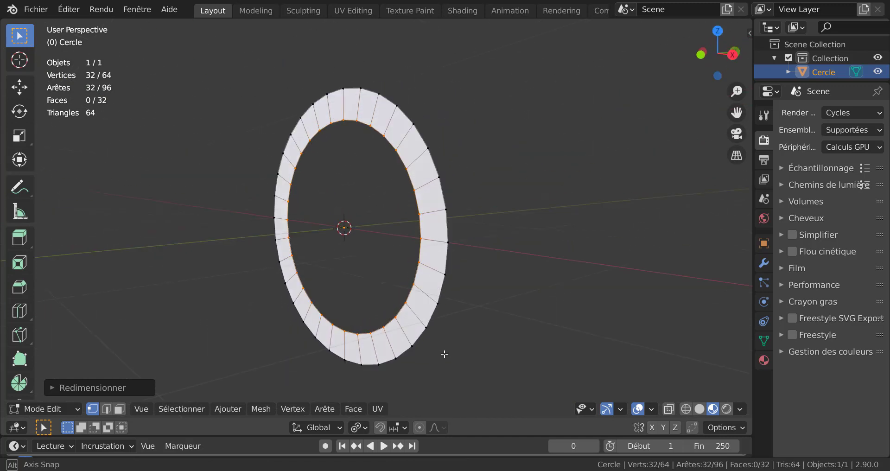
middle_click_drag(474, 326, 465, 334)
key("a")
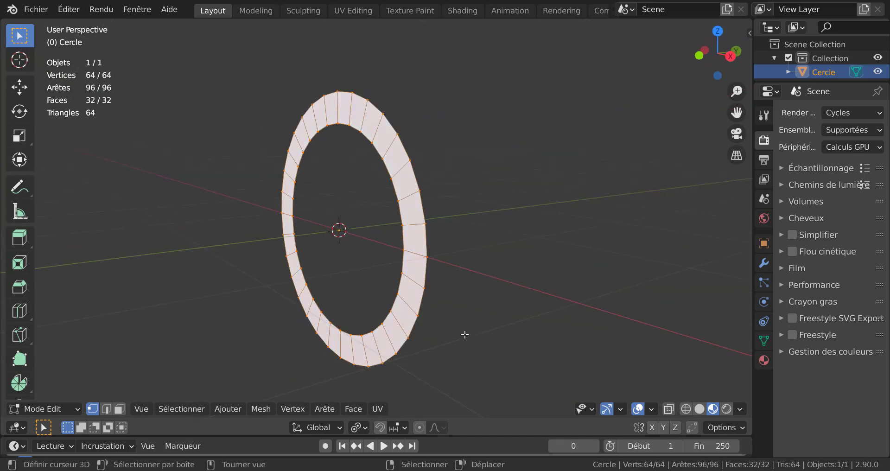
key("e")
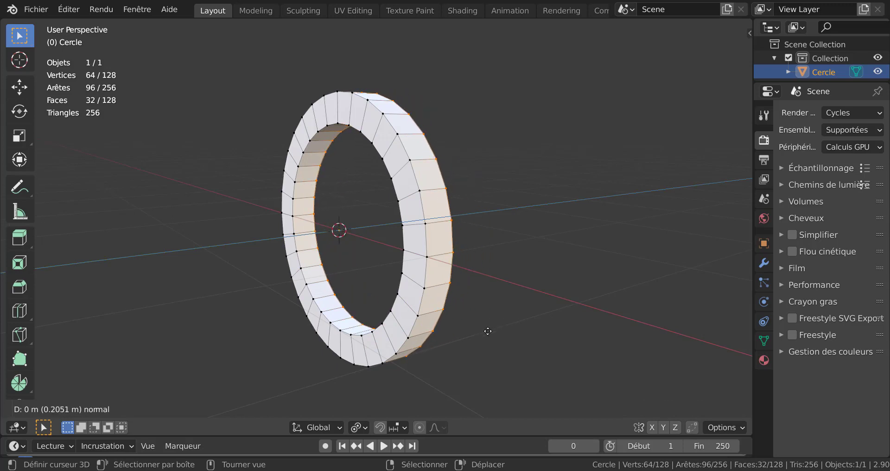
left_click(486, 331)
Select the loop of faces on the ring's inner wall and inset it to leave narrow borders on both sides.
middle_click_drag(452, 327, 464, 331)
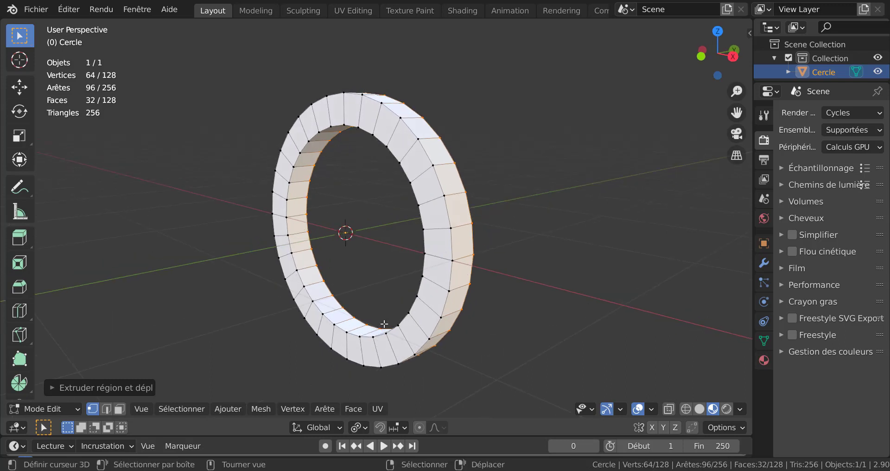
middle_click_drag(378, 317, 381, 329)
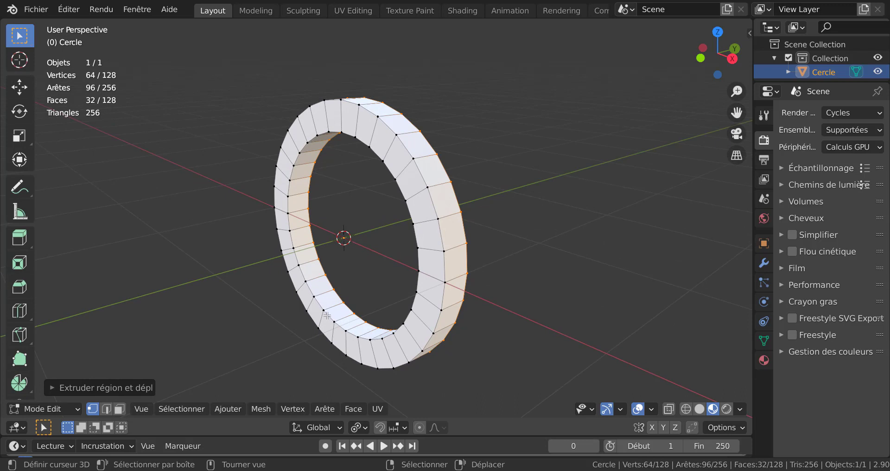
left_click(120, 410)
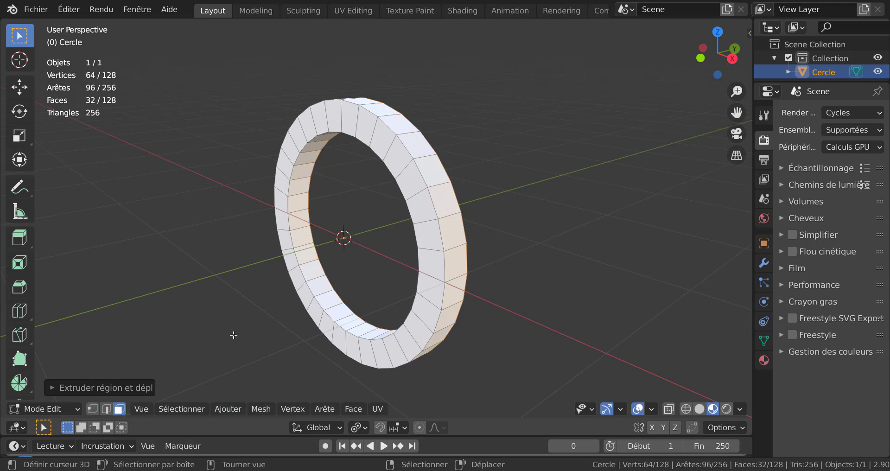
left_click(336, 305, "alt")
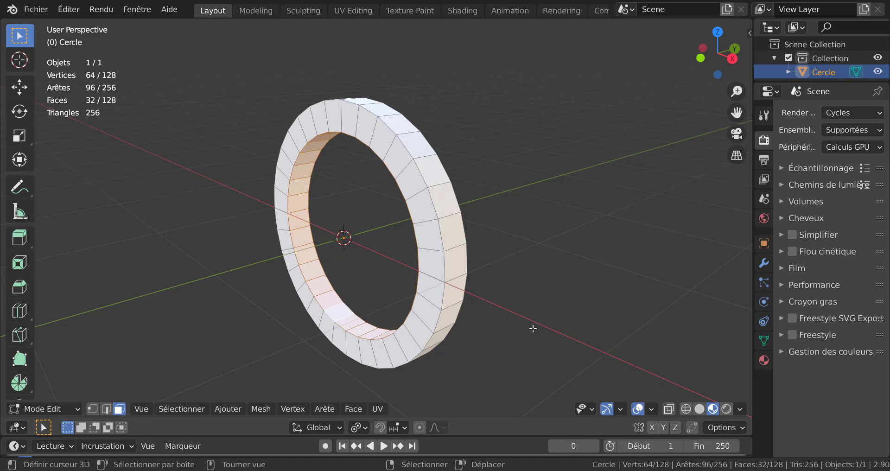
middle_click_drag(532, 329, 673, 318)
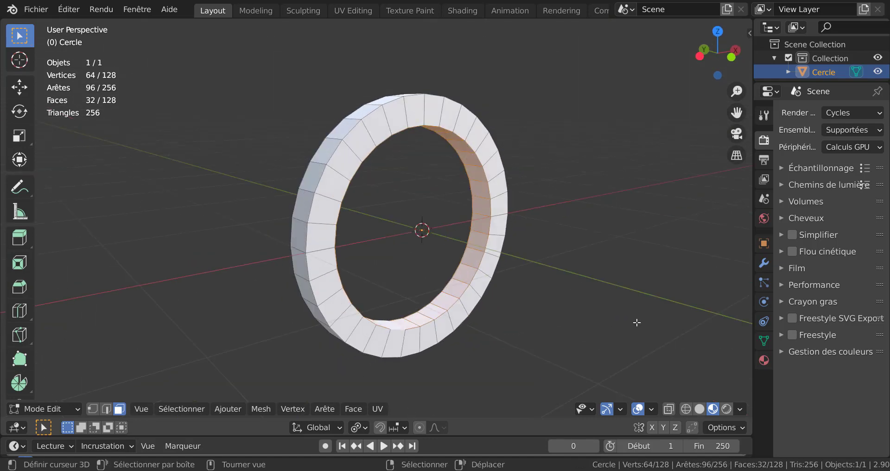
key("i")
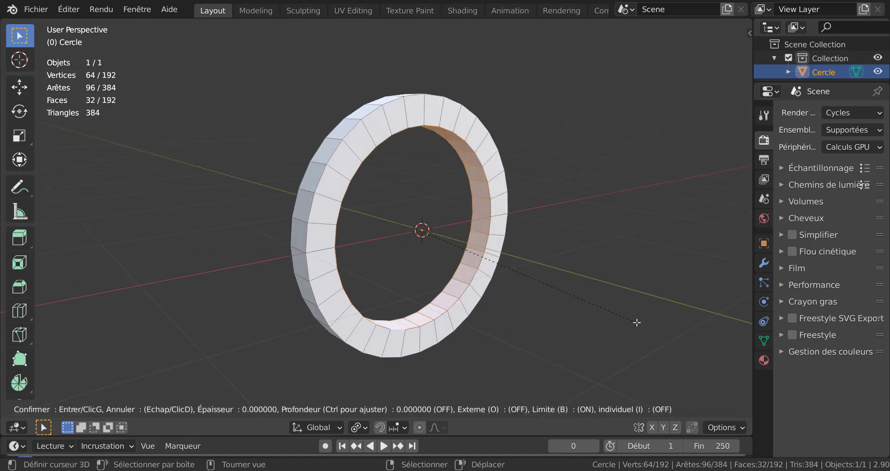
left_click(591, 279)
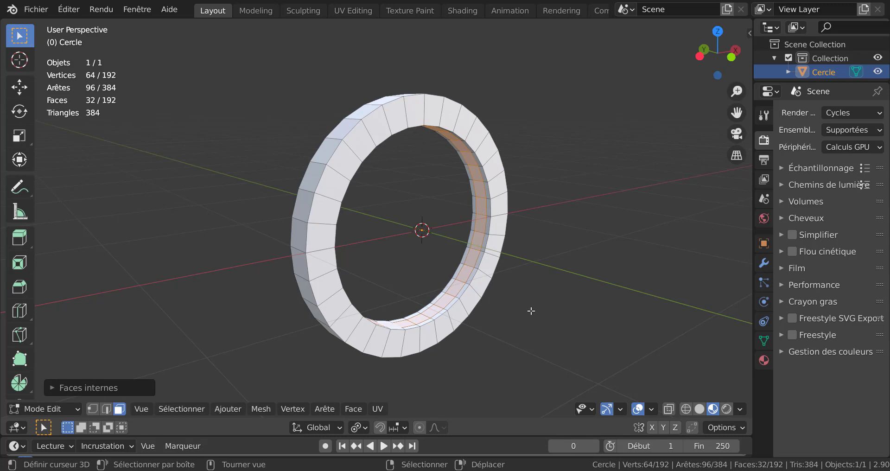
mouse_move(534, 318)
middle_mouse_down()
mouse_move(530, 304)
mouse_move(506, 317)
mouse_move(531, 330)
middle_mouse_up()
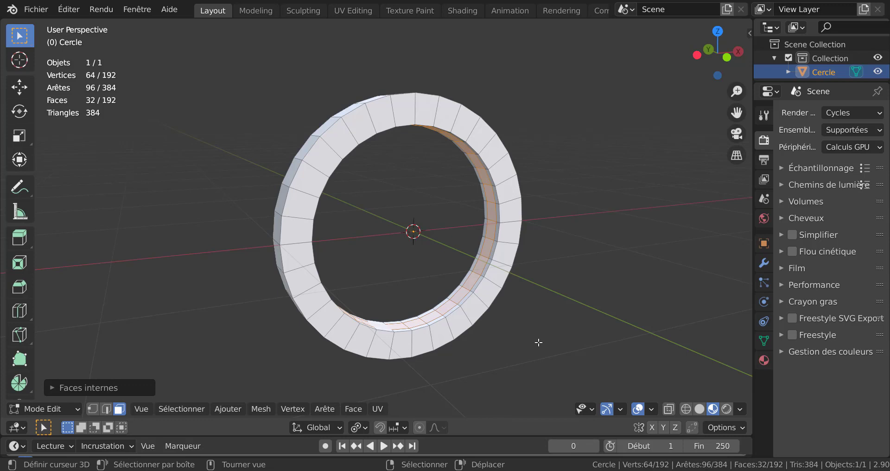
Extrude the inset inner-wall faces and scale them toward the centre to about 0.14, leaving a small hub hole.
key("e")
key("s")
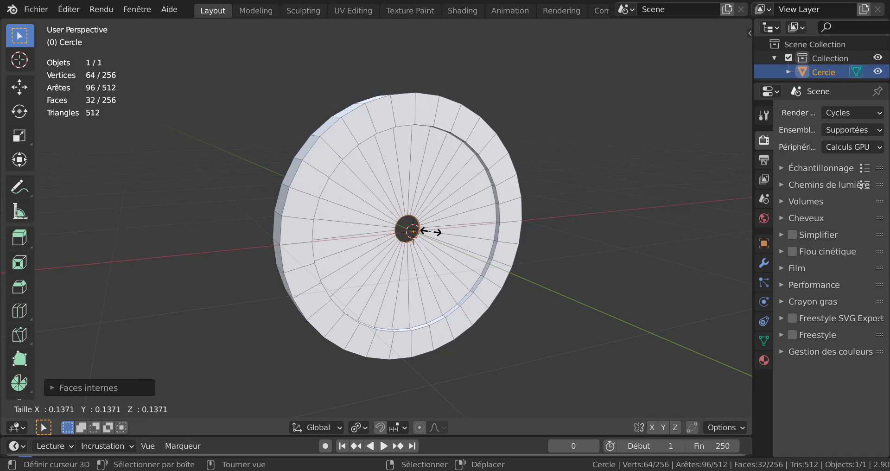
left_click(430, 231)
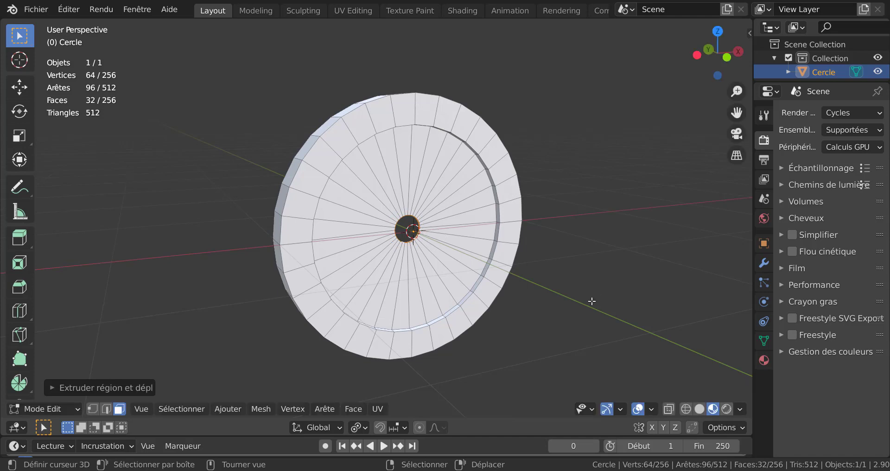
Switch to solid shading and bevel the two outer edge loops of the rim, front and back.
middle_click_drag(590, 300, 459, 319)
left_click(108, 408)
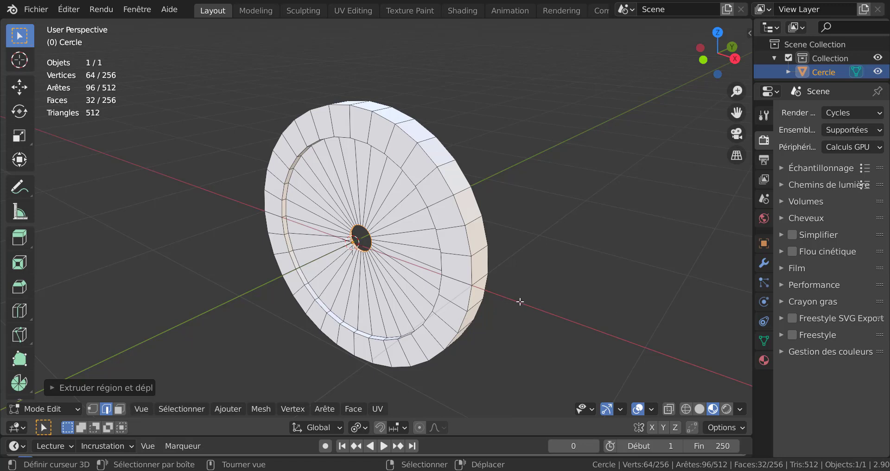
left_click(461, 238, "alt")
middle_click_drag(461, 239, 320, 253)
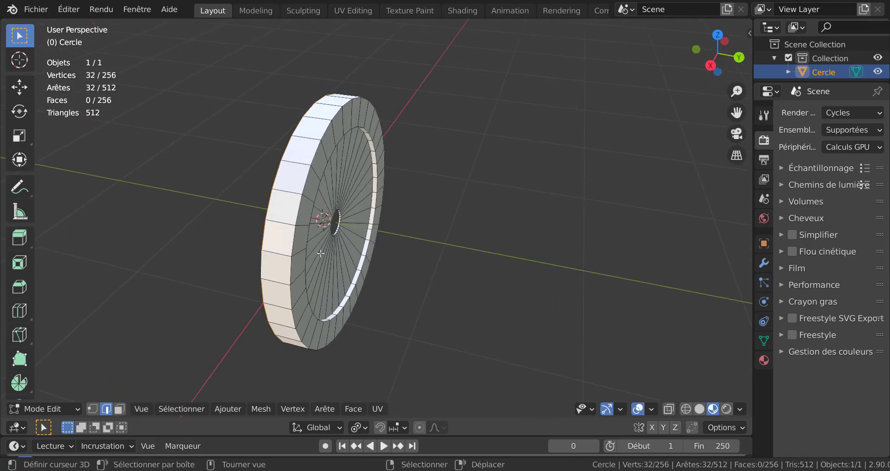
left_click(700, 409)
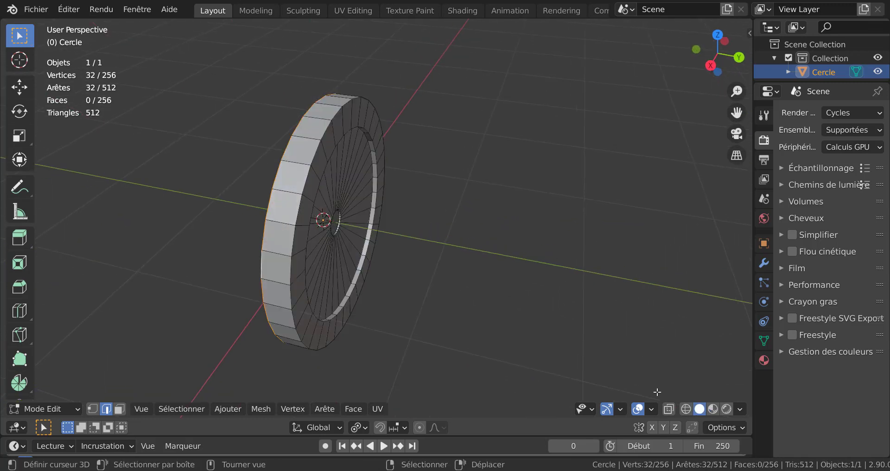
middle_click_drag(602, 331, 494, 331)
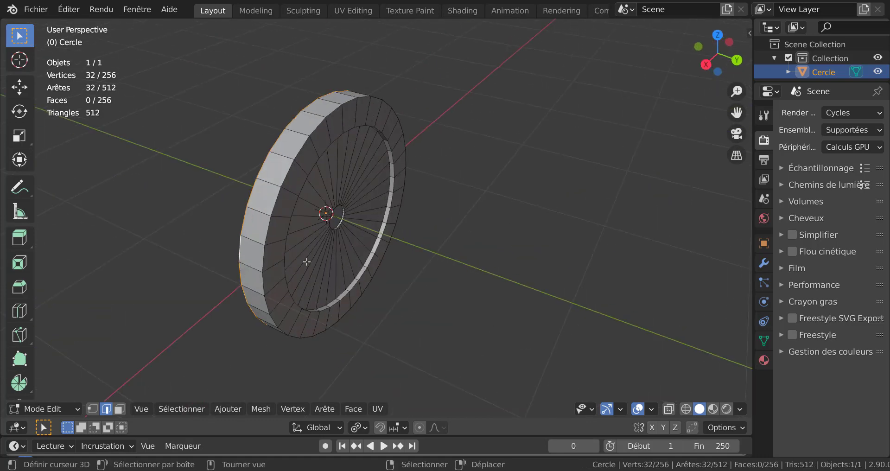
left_click(274, 200, "alt+shift")
middle_click_drag(317, 305, 498, 282)
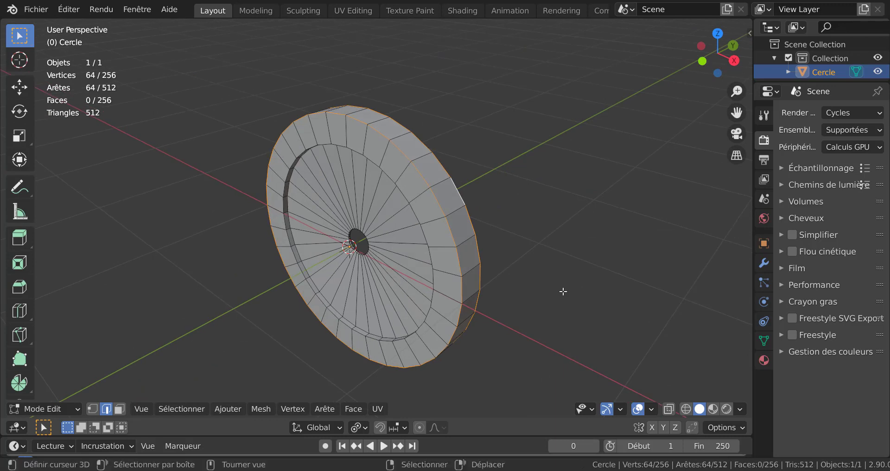
key("ctrl+b")
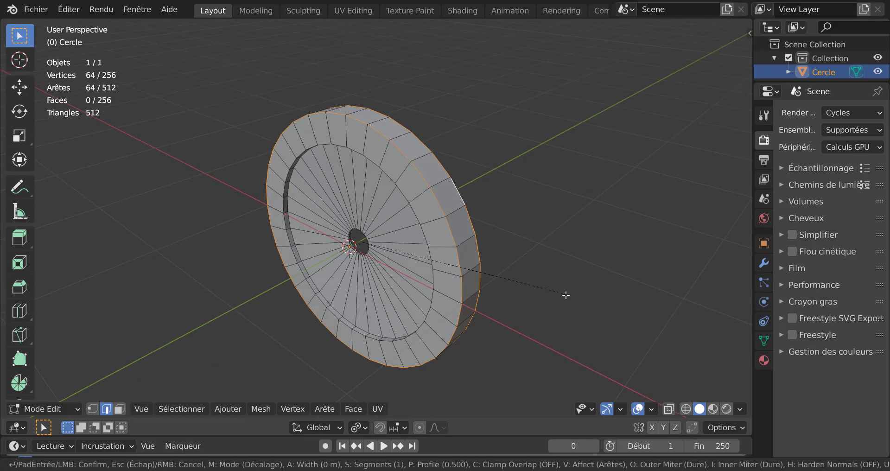
left_click(621, 320)
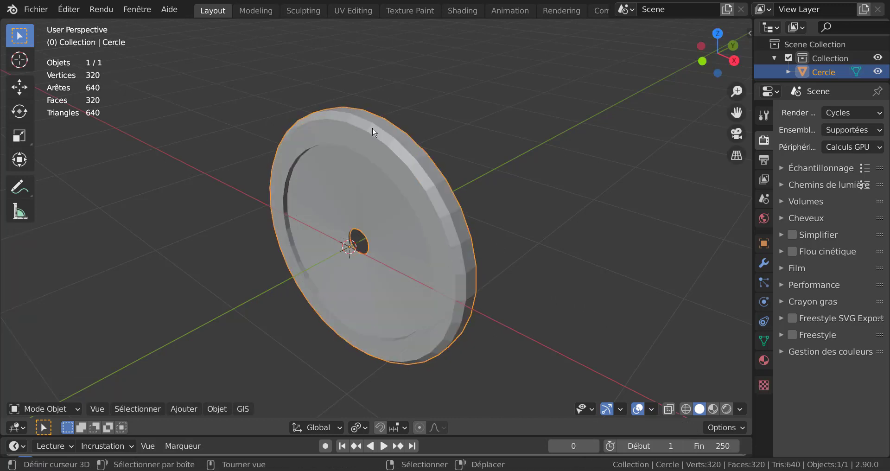
middle_click_drag(431, 306, 471, 297)
Bevel the two inner edge loops of the rim, on both sides of the central disc.
key("Tab")
scroll(309, 338, "up", 3)
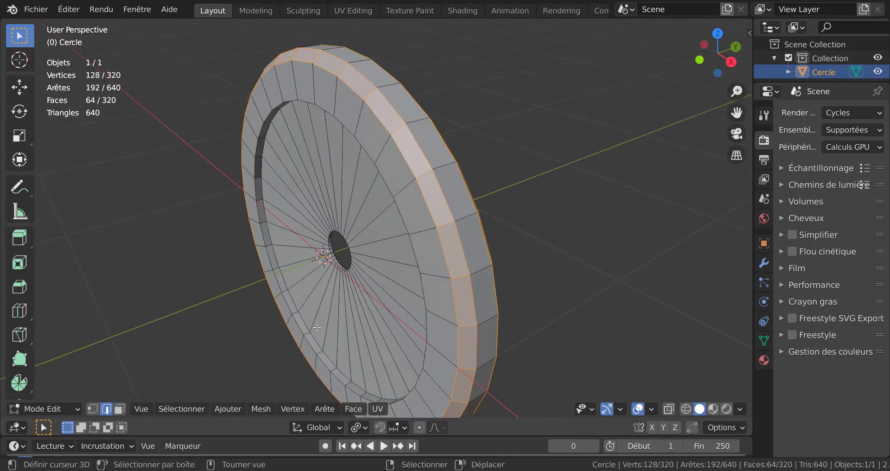
left_click(305, 342, "alt")
middle_click_drag(306, 341, 325, 326)
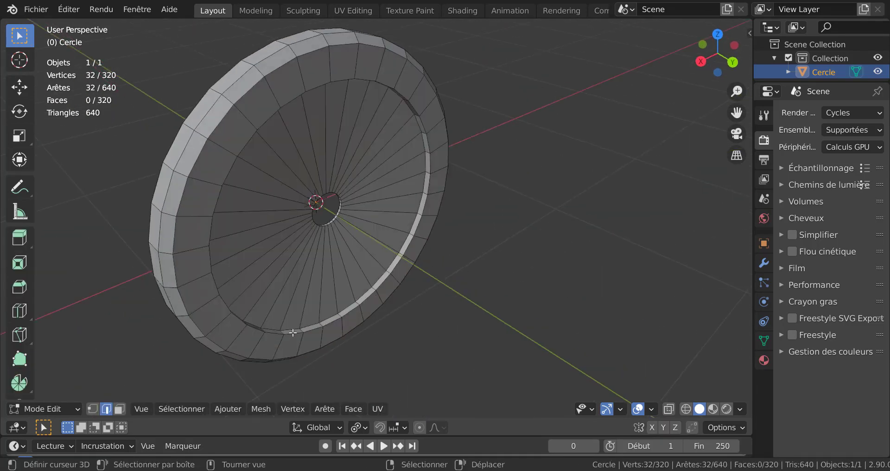
left_click(325, 325, "alt+shift")
middle_click_drag(483, 328, 525, 330)
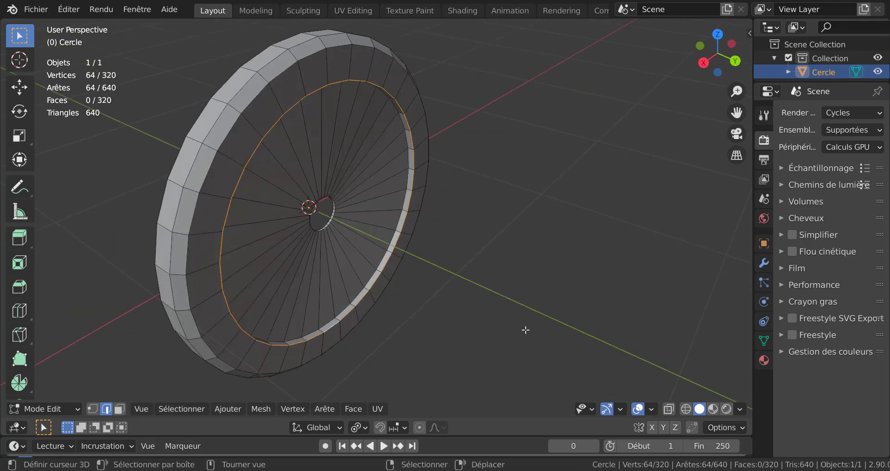
key("ctrl+b")
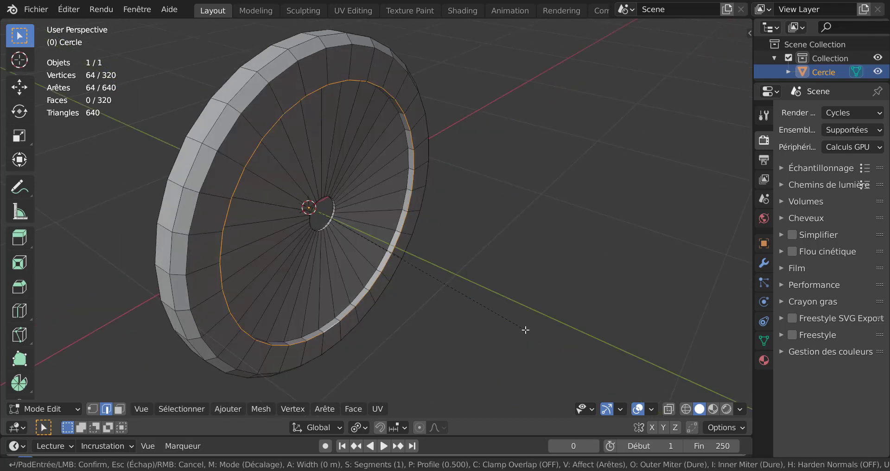
left_click(574, 332)
key("Tab")
middle_click_drag(474, 338, 506, 319)
key("Tab")
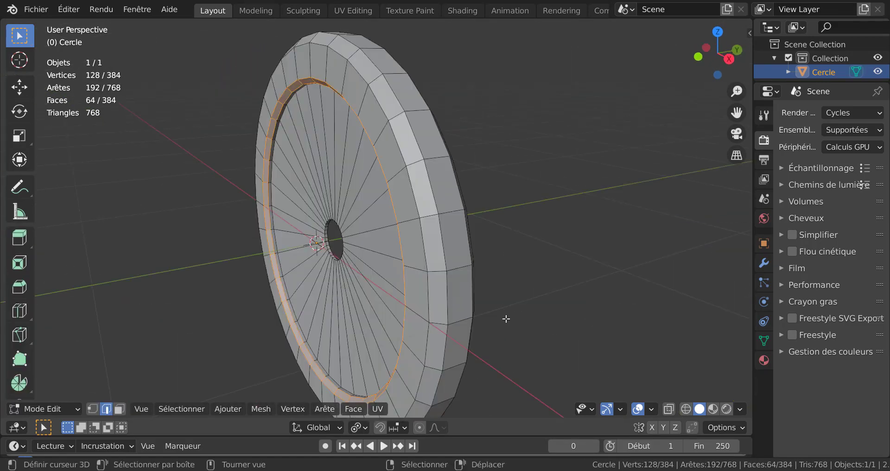
In front view, select all the wedge-shaped faces of the central disc in face mode with Circle Select.
key("KP_1")
key("Tab")
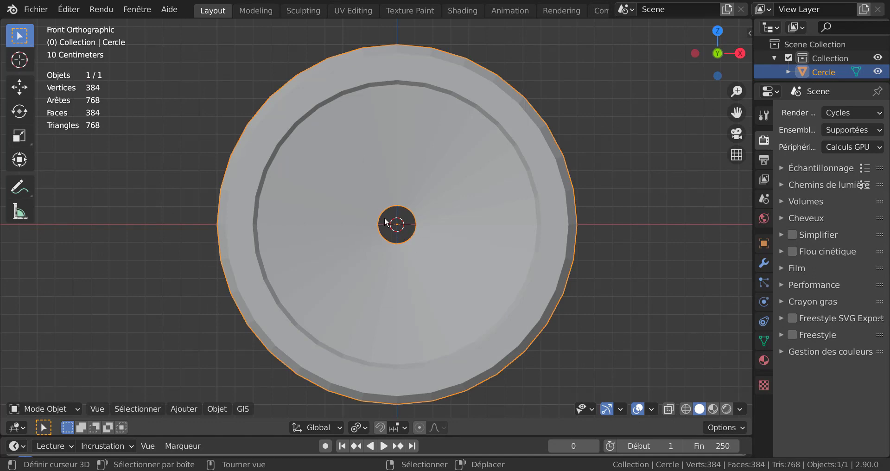
key("Tab")
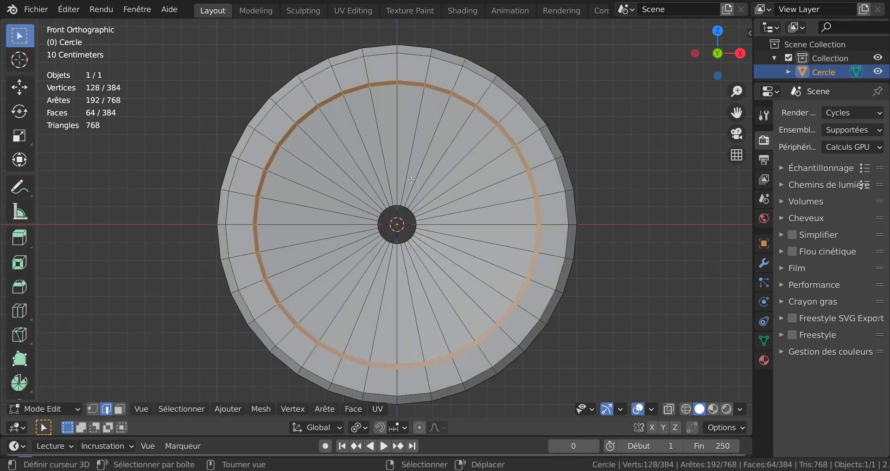
left_click(119, 410)
left_click(409, 165)
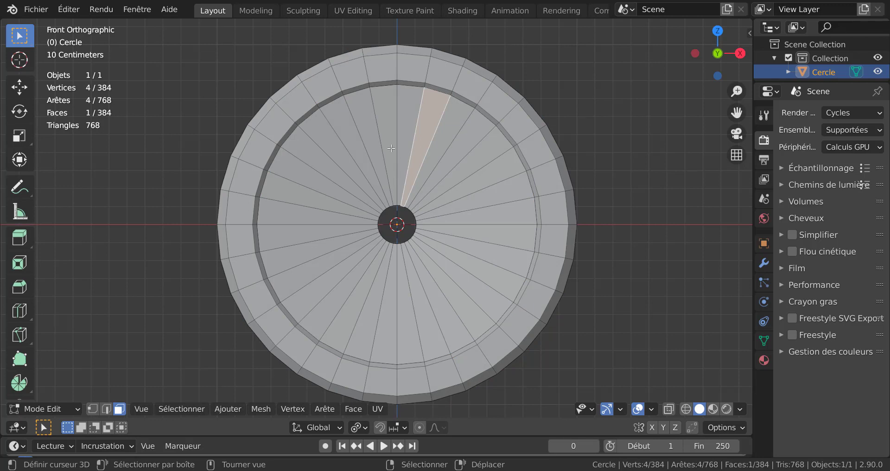
key("c")
mouse_move(408, 148)
left_mouse_down()
mouse_move(483, 236)
mouse_move(333, 297)
mouse_move(371, 146)
mouse_move(427, 175)
left_mouse_up()
key("Escape")
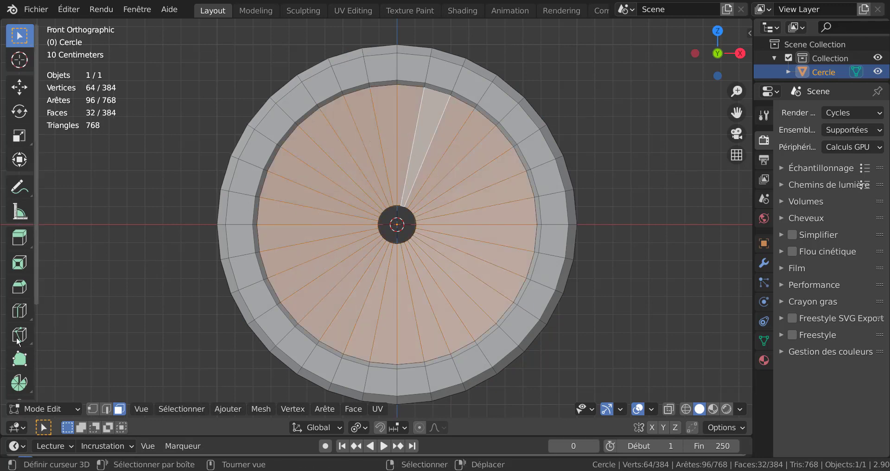
Apply Checker Deselect to the disc faces so that only every other wedge stays selected.
left_click(178, 409)
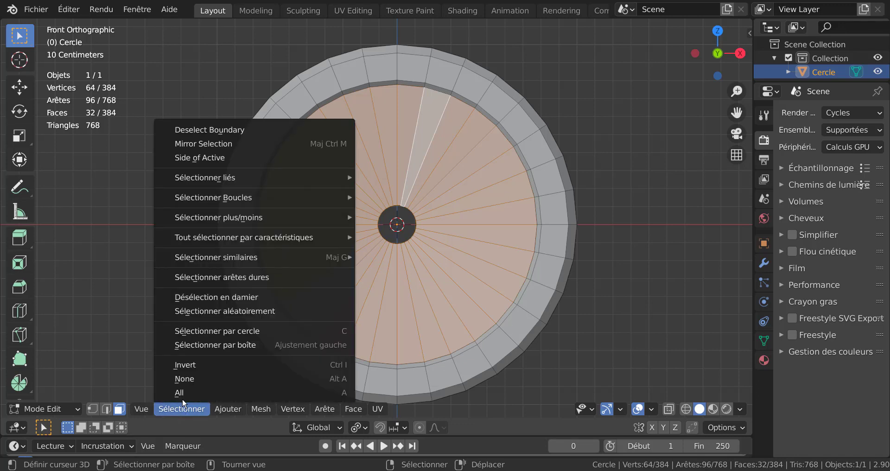
left_click(197, 299)
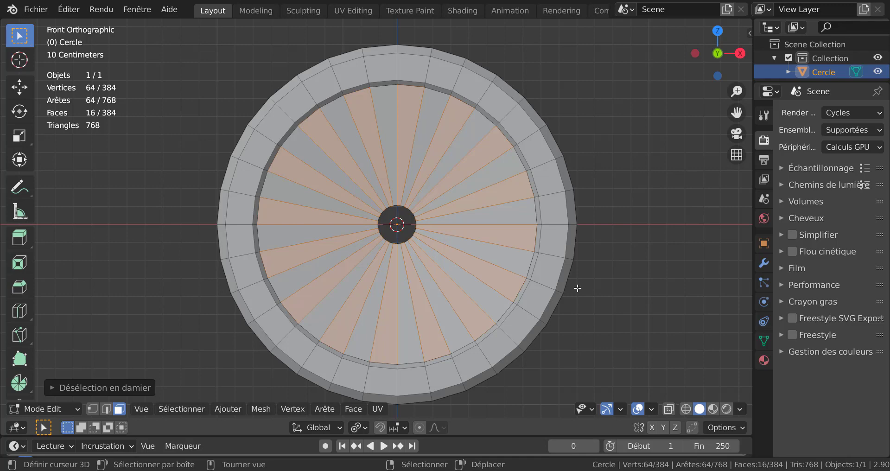
middle_click_drag(630, 258, 628, 218)
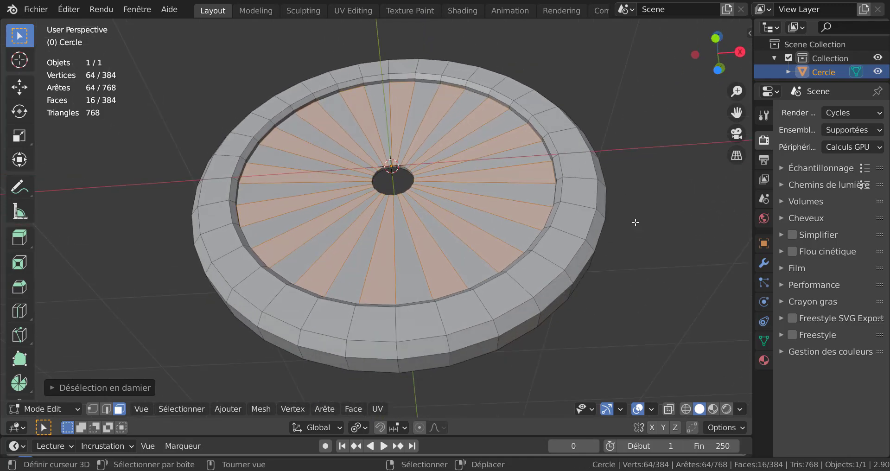
key("KP_7")
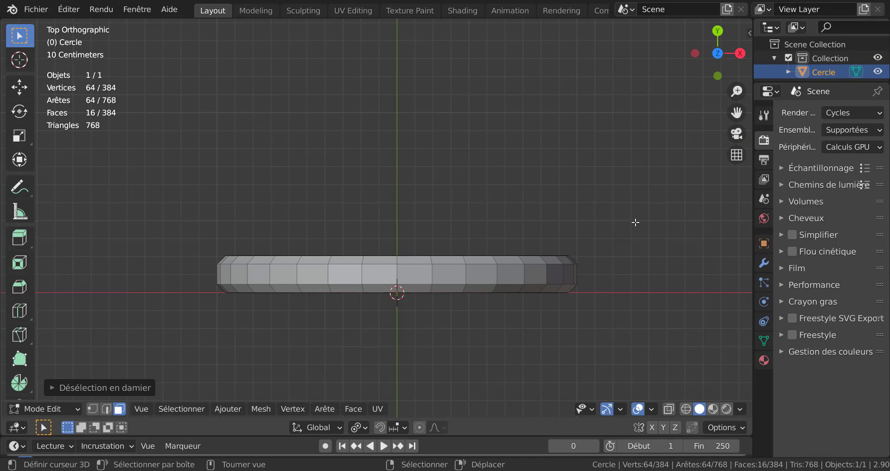
key("KP_1")
scroll(634, 224, "down", 2)
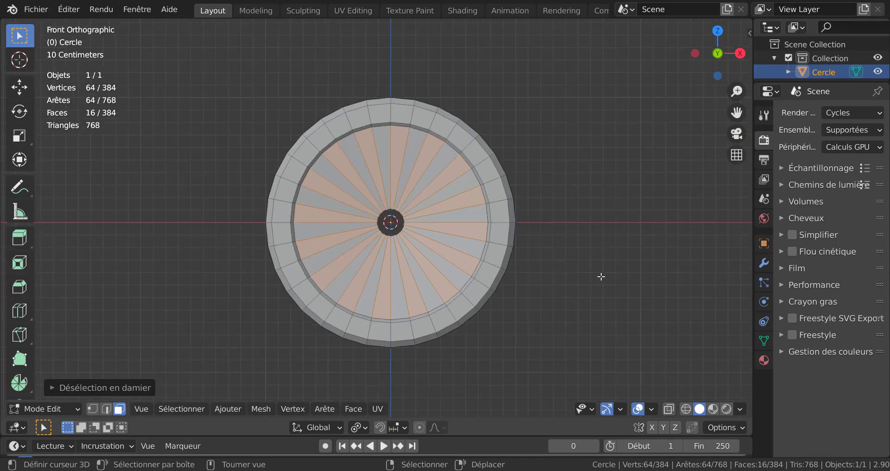
Try to extrude the alternating wedge faces outward along their normals by about 0.29 m.
key("alt+e")
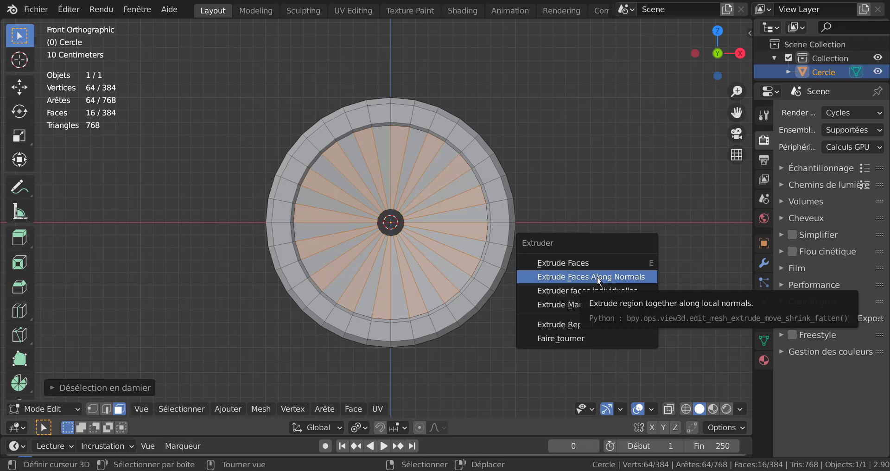
left_click(598, 278)
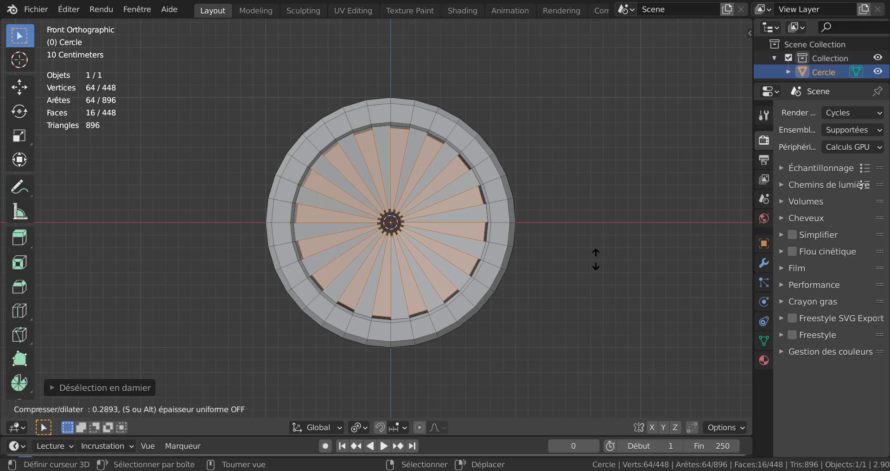
left_click(595, 261)
middle_click_drag(595, 261, 596, 211)
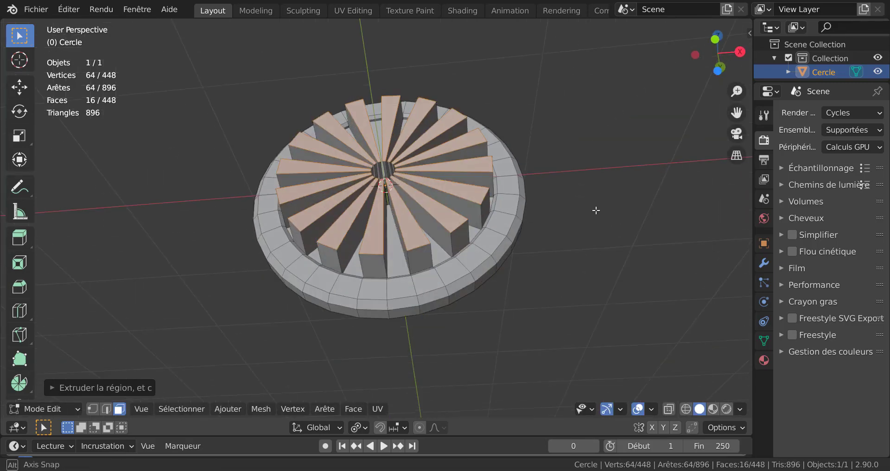
middle_click_drag(598, 280, 592, 269)
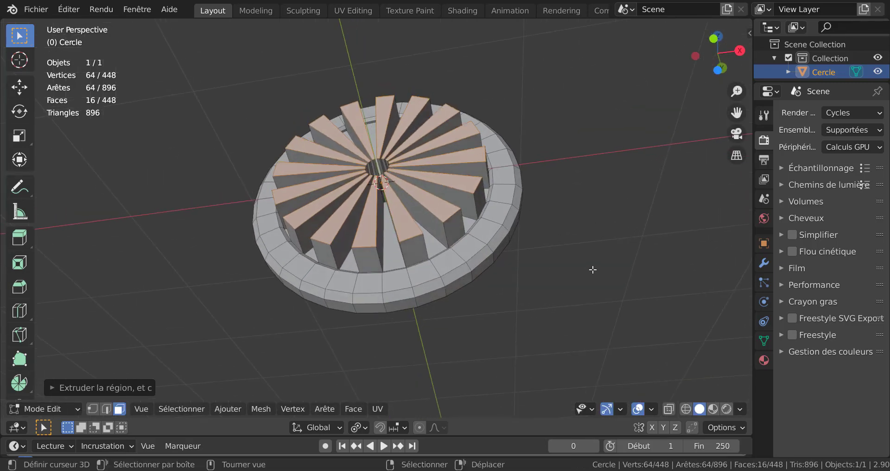
key("ctrl+z")
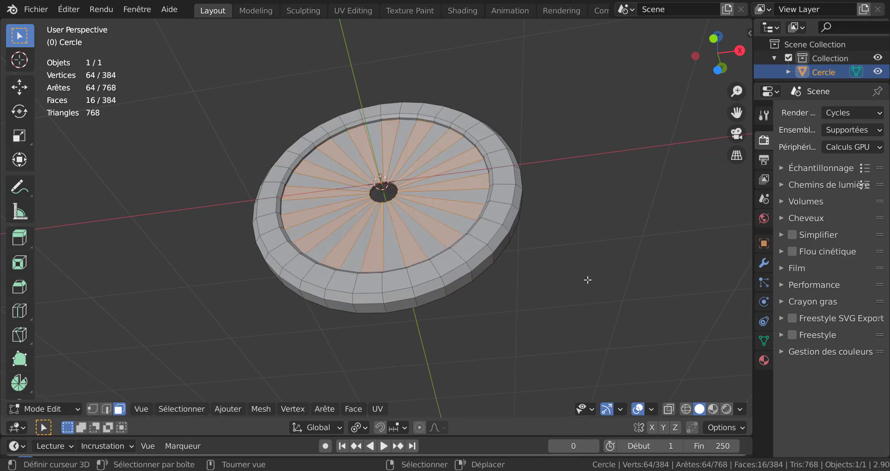
Extrude the alternating wedge faces along their normals slightly into the disc to form recesses between the spokes.
key("alt+e")
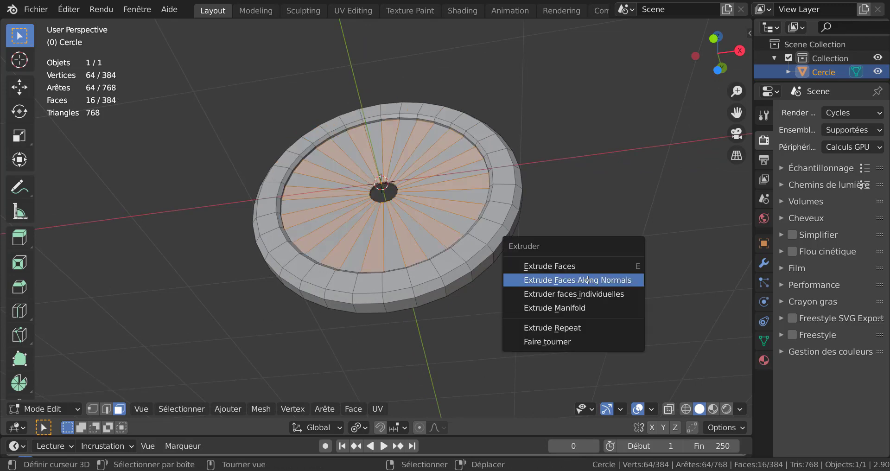
left_click(588, 280)
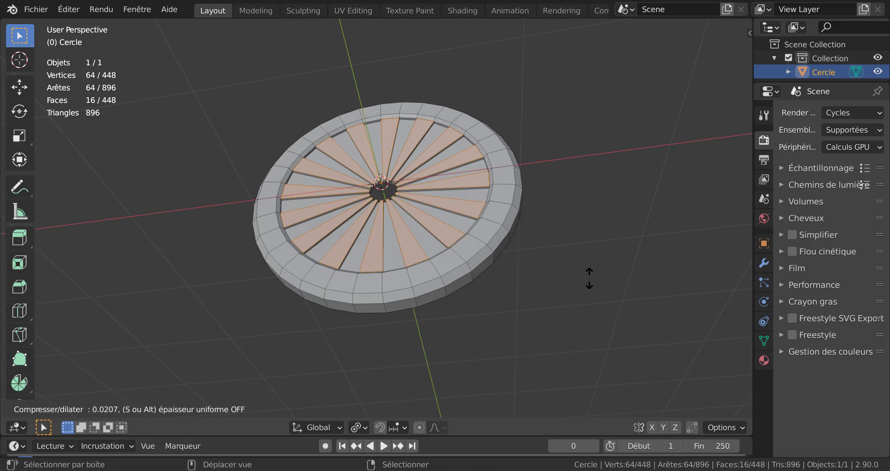
left_click(596, 311)
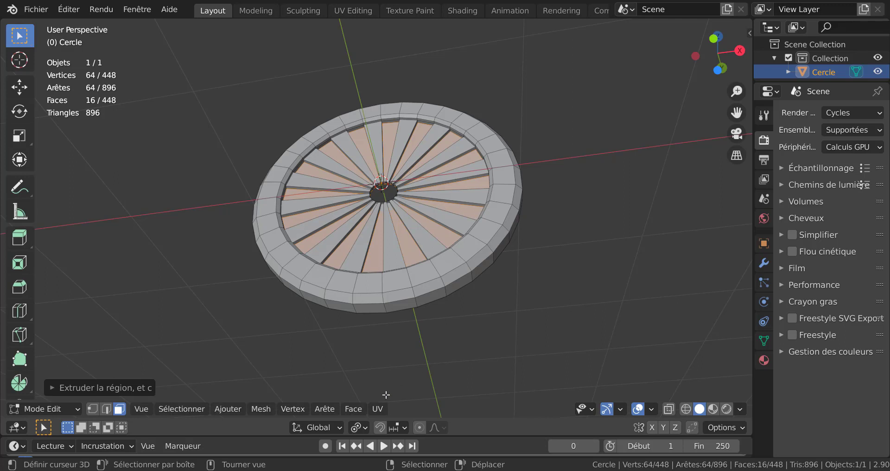
Set the pivot point to individual origins, scale down the recessed wedge faces, and return to Object Mode.
left_click(358, 427)
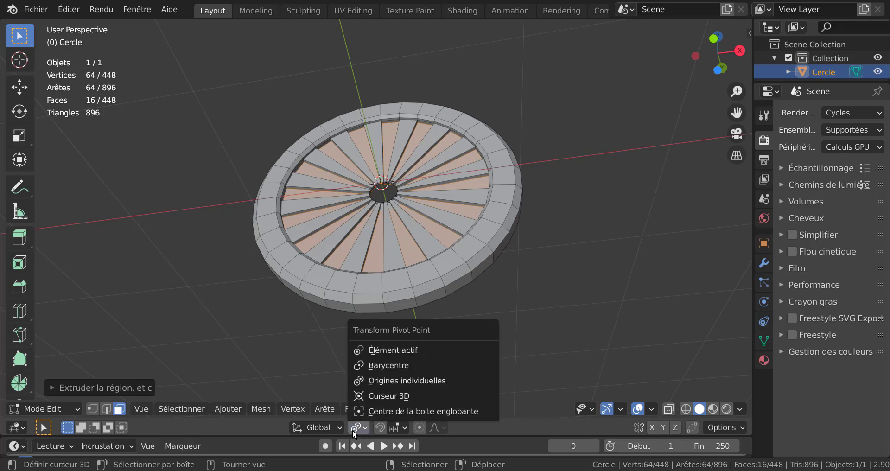
left_click(383, 380)
key("s")
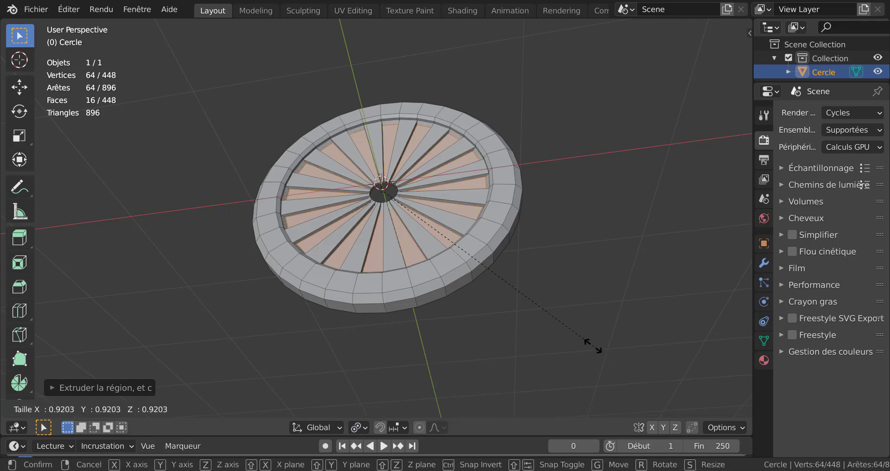
left_click(558, 317)
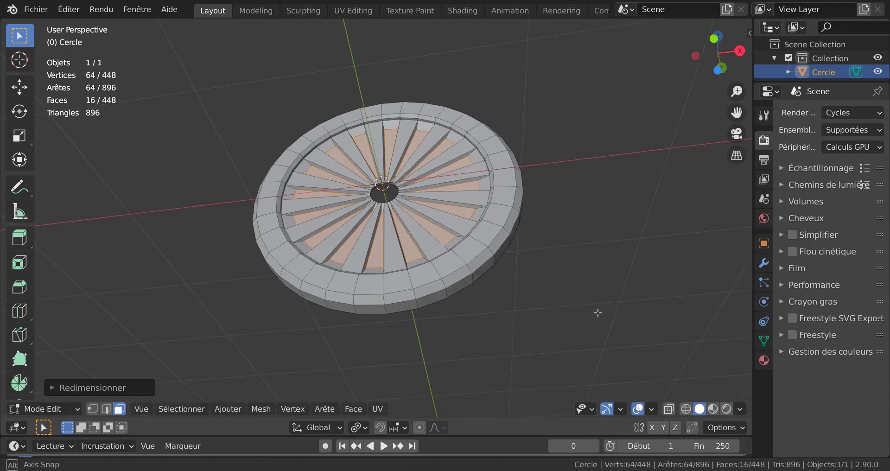
middle_click_drag(559, 318, 646, 364)
key("Tab")
scroll(619, 320, "up", 2)
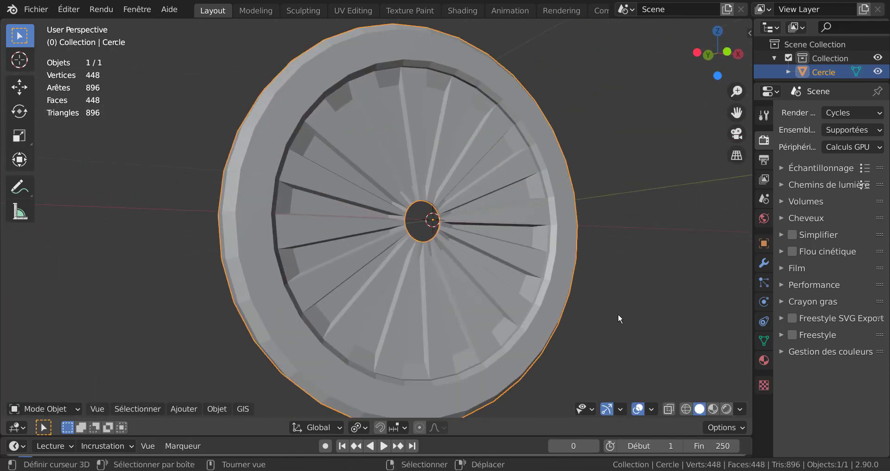
Widen the wheel by scaling it along the Y axis with the Scale tool.
middle_click_drag(630, 326, 590, 314)
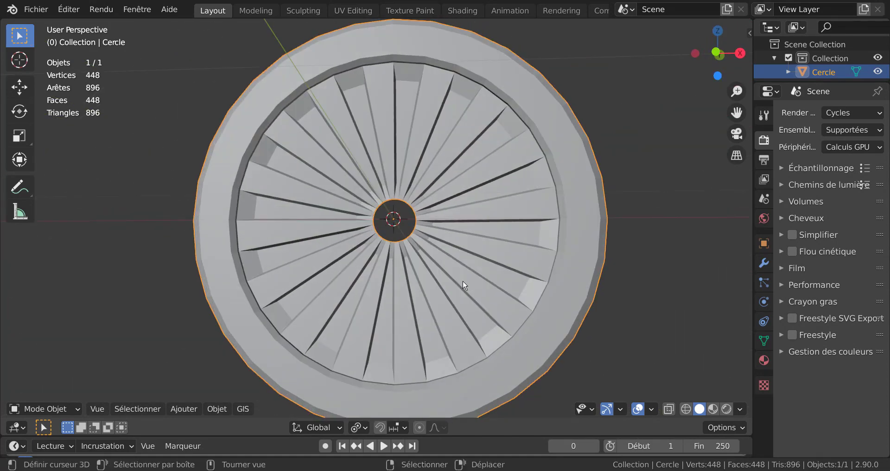
middle_click_drag(462, 284, 429, 338)
scroll(490, 313, "down", 2)
middle_click_drag(482, 282, 421, 314)
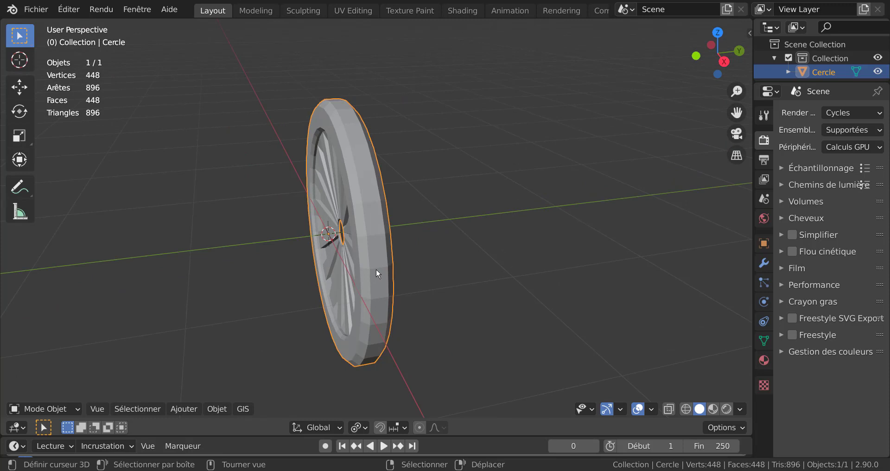
left_click(19, 137)
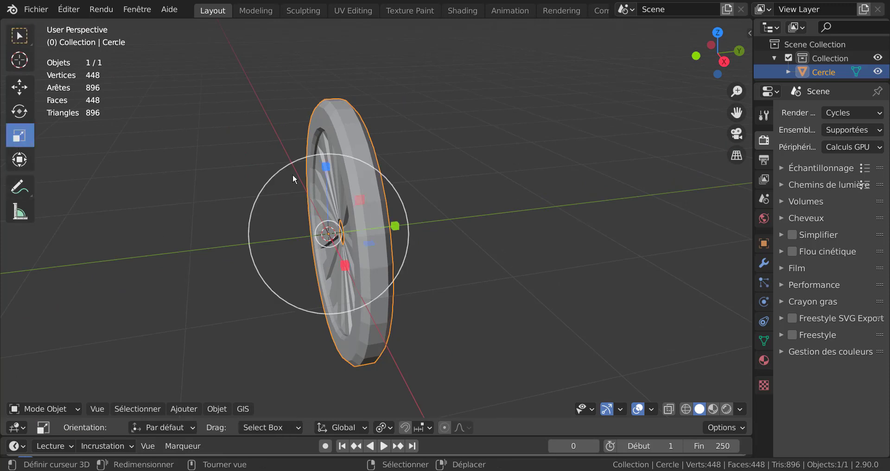
left_click_drag(399, 222, 426, 223)
In Edit Mode, run all 3D-Print mesh checks on the wheel, first with nothing selected and again with every face selected.
key("Tab")
middle_click_drag(467, 263, 698, 261)
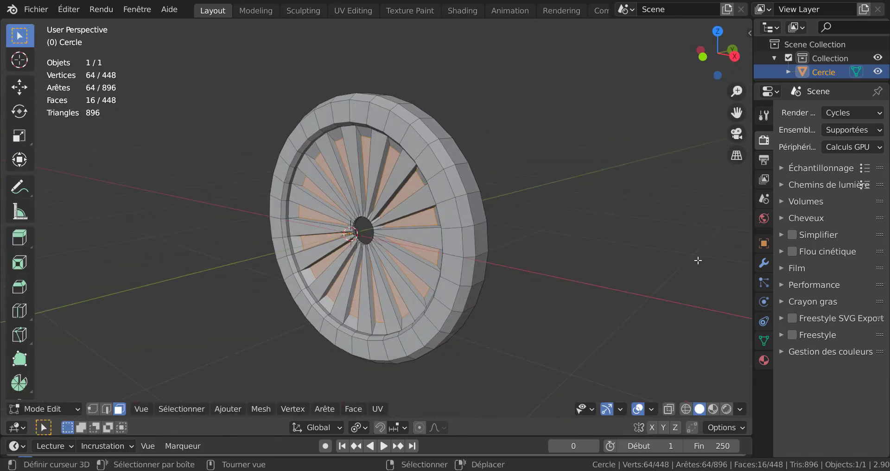
left_click(666, 268)
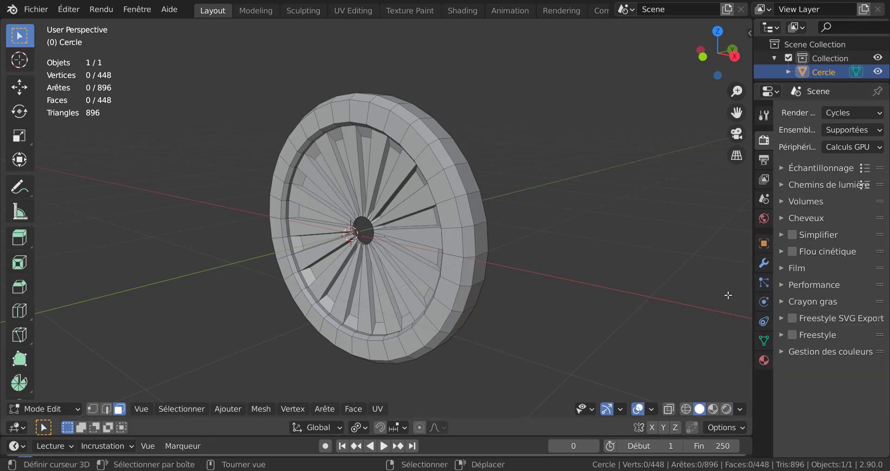
key("n")
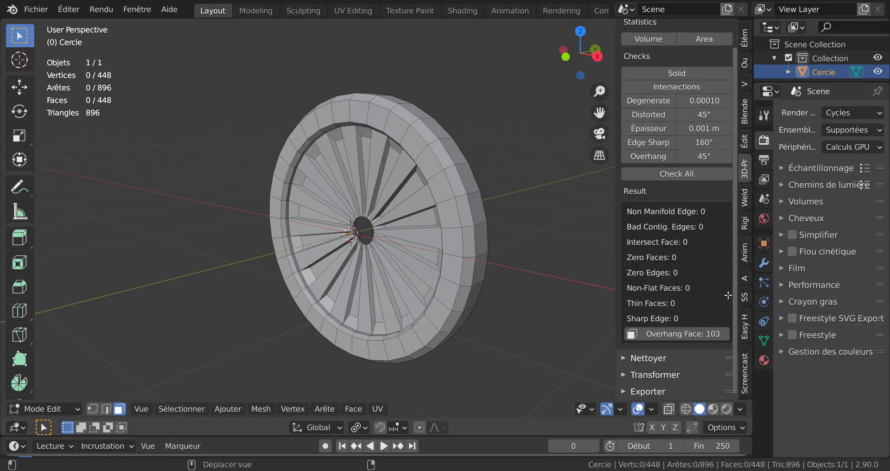
left_click(671, 174)
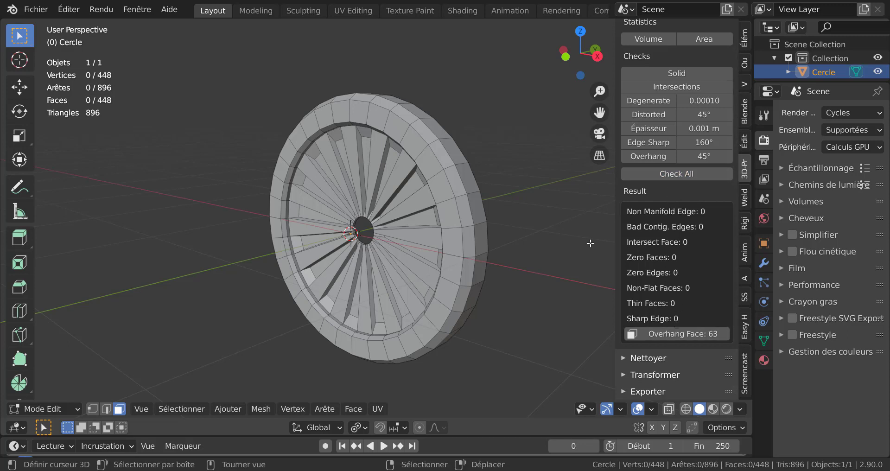
key("a")
left_click(684, 175)
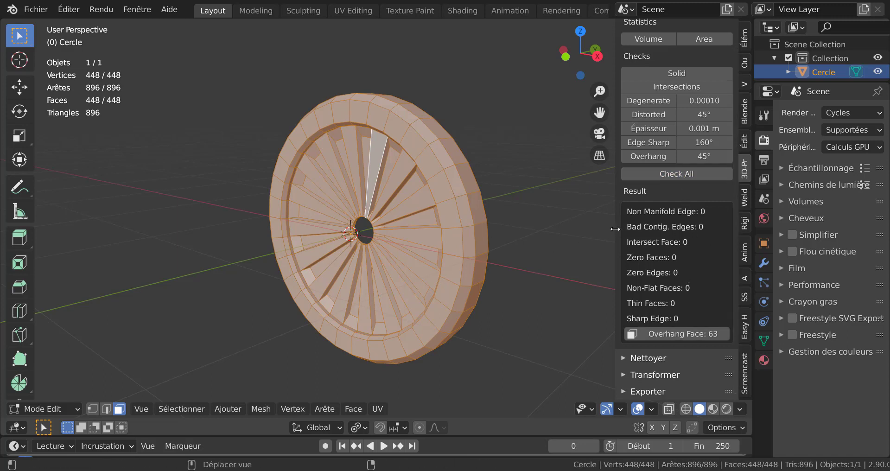
Hide the sidebar, examine the wheel's front, back and hub hole from several angles, and clear the face selection.
left_click_drag(615, 229, 756, 230)
middle_click_drag(619, 231, 325, 273)
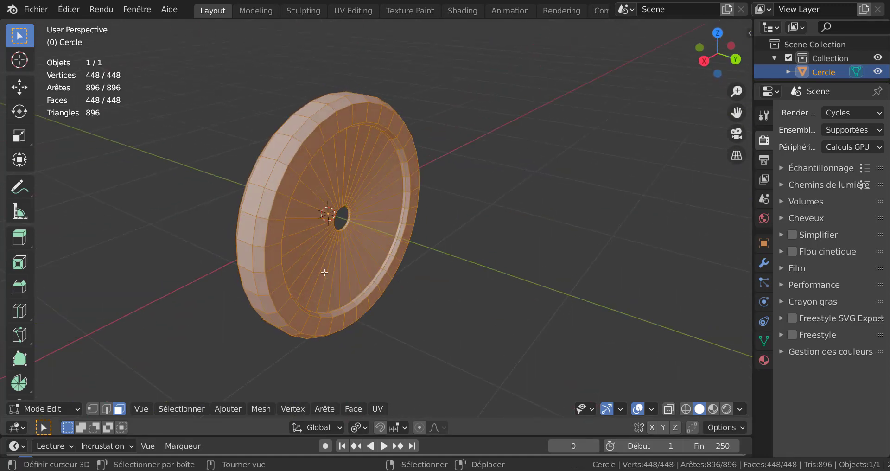
scroll(341, 221, "up", 4)
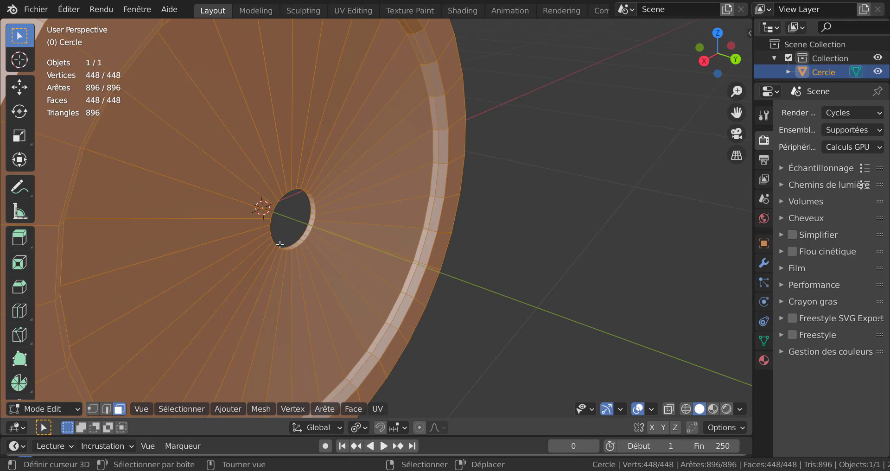
scroll(292, 221, "down", 4)
middle_click_drag(492, 300, 649, 238)
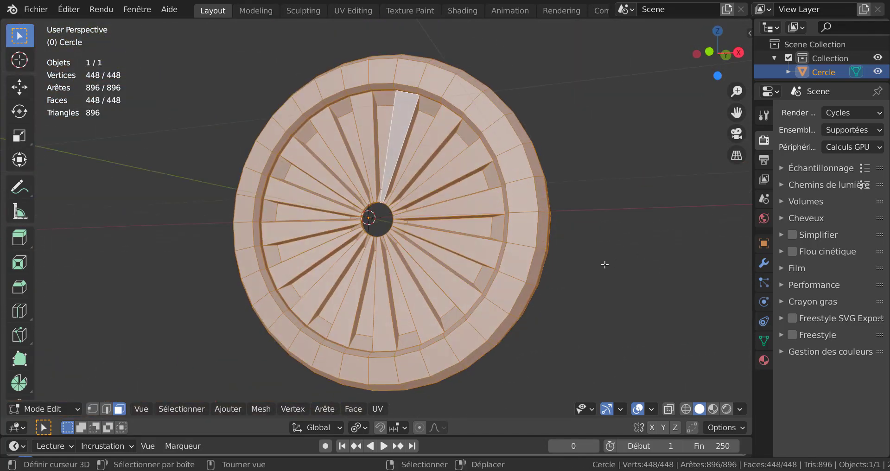
middle_click_drag(634, 269, 590, 296)
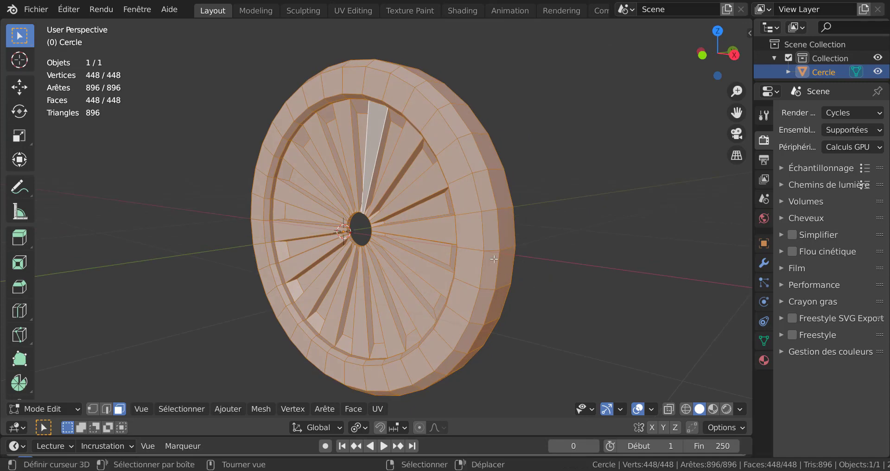
middle_click_drag(494, 259, 621, 295)
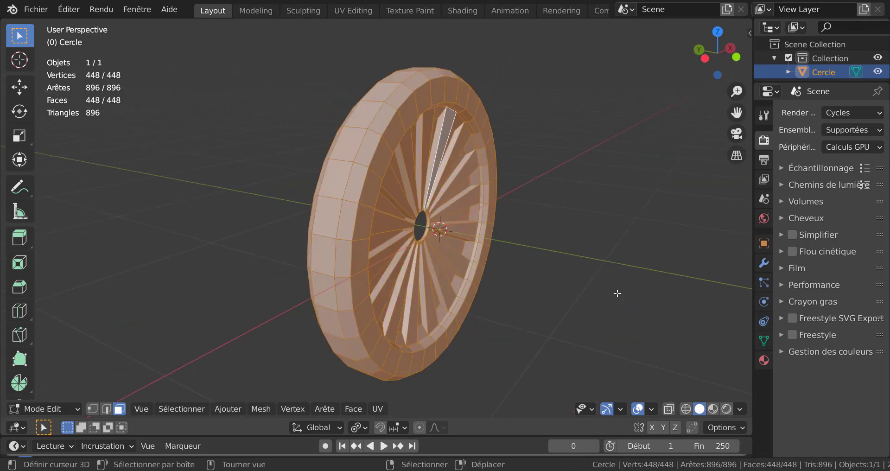
left_click(609, 296)
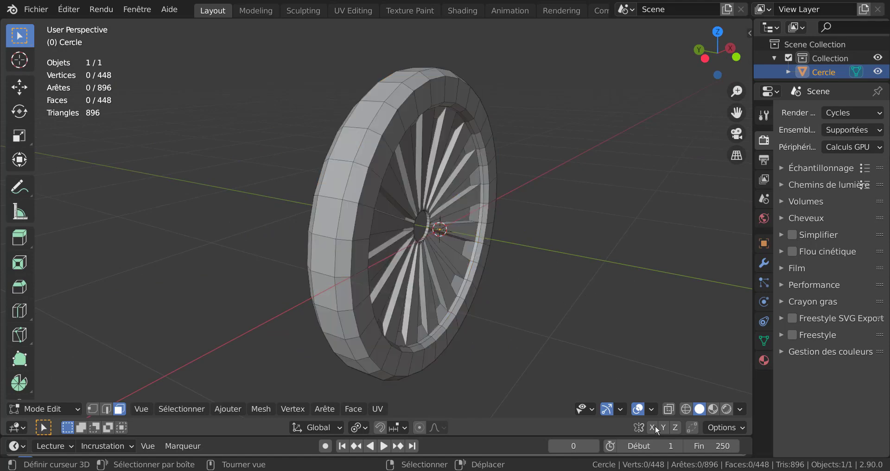
Switch to the Blender window with the finished vintage car, widen the object list area, and hide the camera (Caméra).
left_click(670, 467)
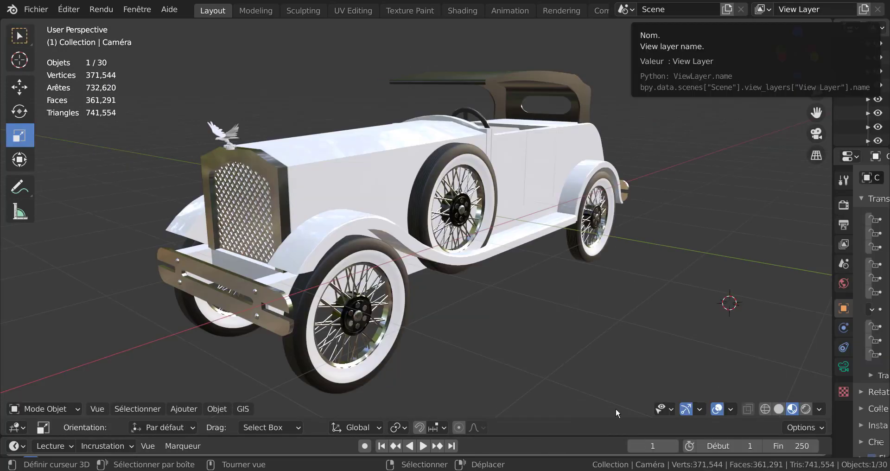
middle_click_drag(590, 340, 607, 333)
scroll(555, 323, "down", 2)
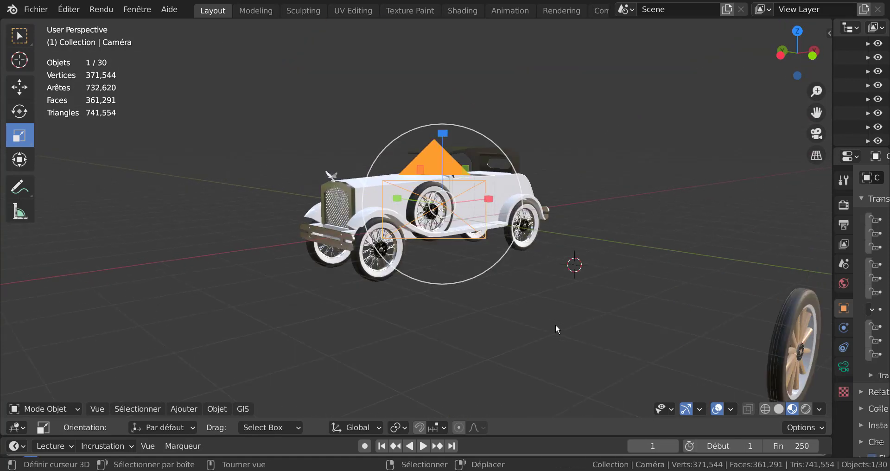
scroll(555, 323, "up", 1)
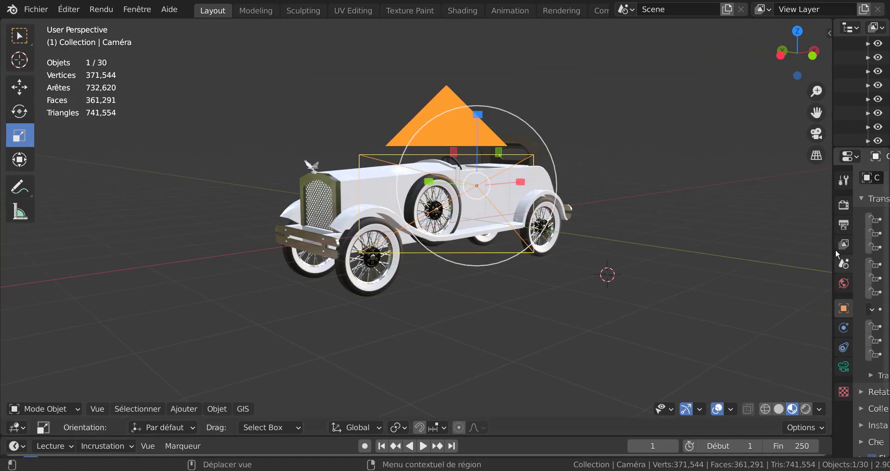
left_click_drag(833, 240, 671, 241)
scroll(797, 119, "up", 10)
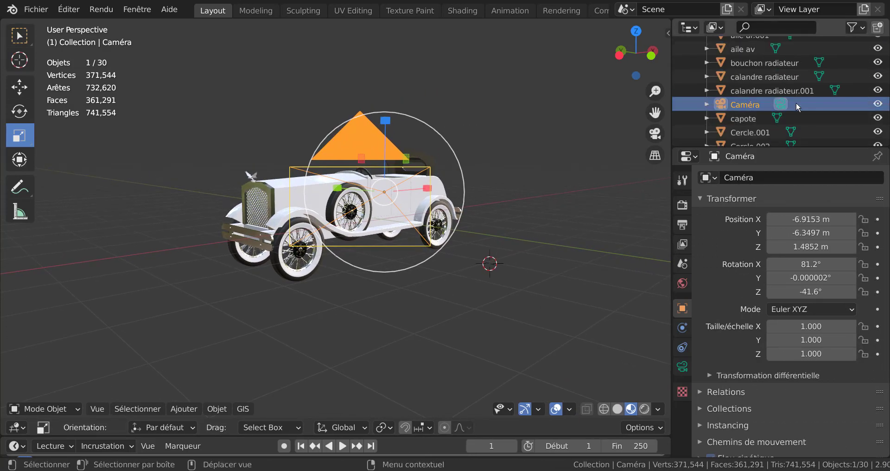
left_click(878, 104)
scroll(521, 228, "up", 3)
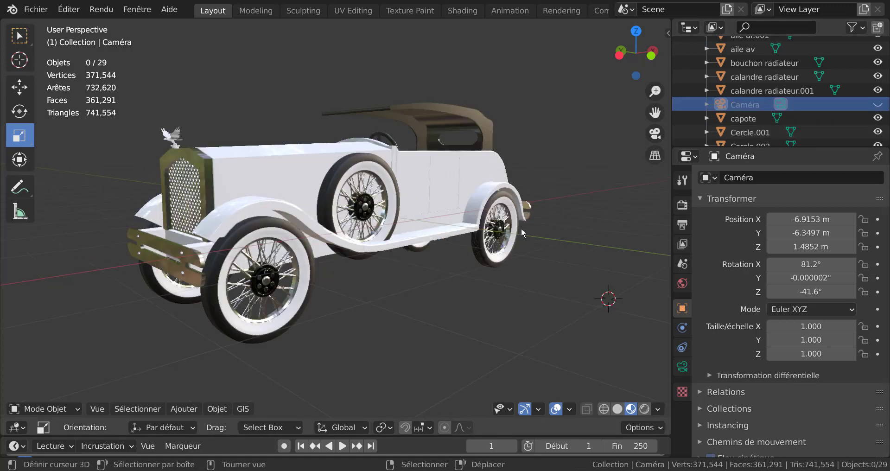
scroll(471, 254, "down", 6)
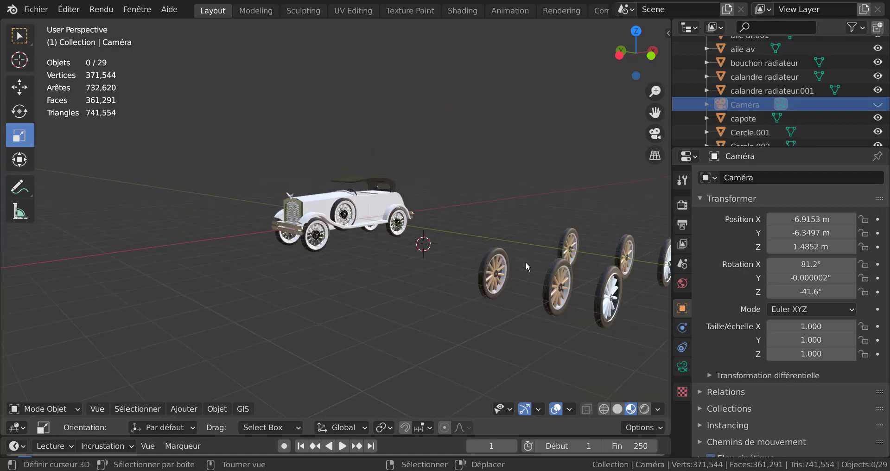
Hide the spare wheel objects "roue baton bois" and "roue baton blanc" beside the car.
left_click(495, 278)
scroll(777, 139, "down", 5)
scroll(784, 139, "down", 10)
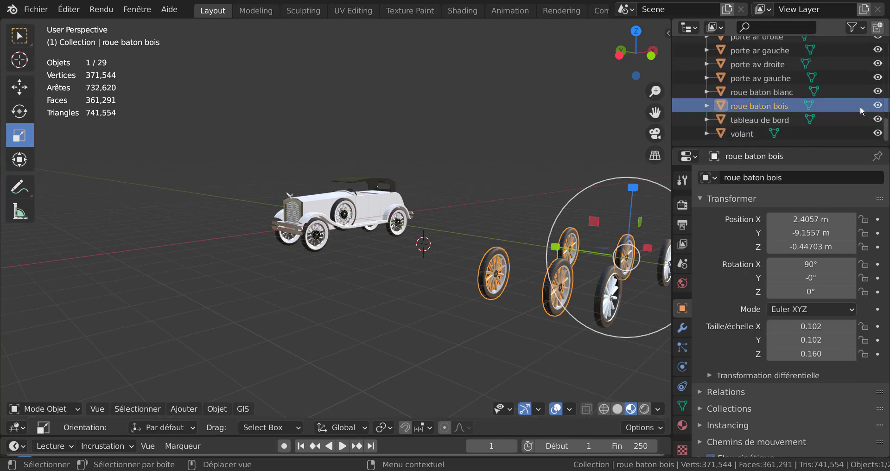
left_click(878, 106)
left_click(622, 297)
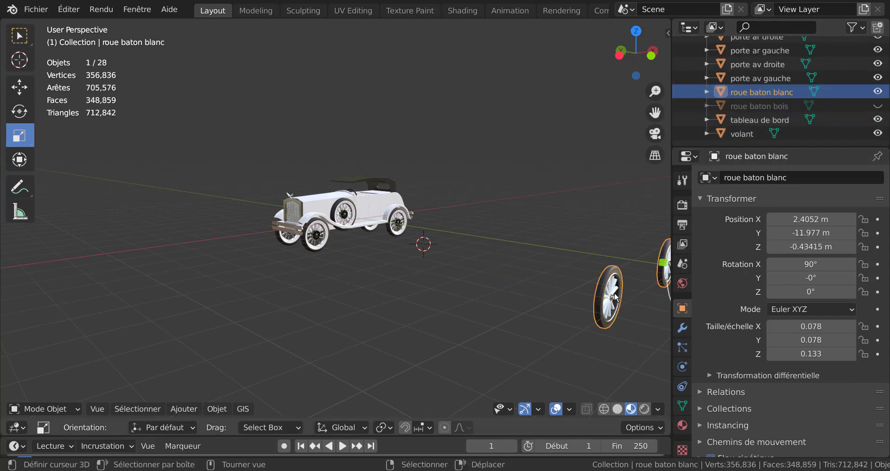
left_click(879, 93)
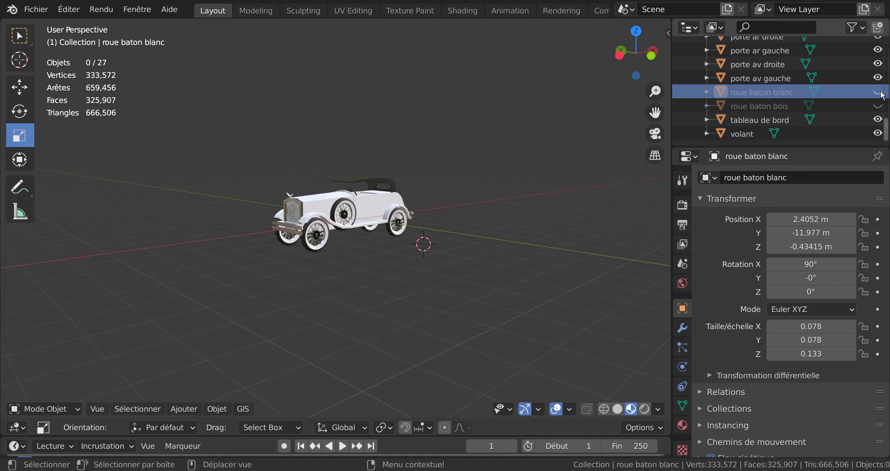
Enlarge the object list, show the reference image "gabarit", and view it with the car from the side.
scroll(583, 249, "up", 6)
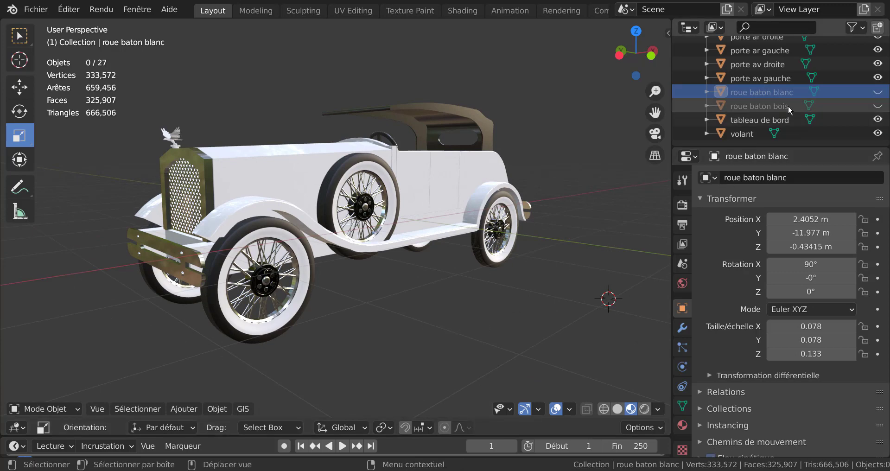
scroll(788, 104, "up", 5)
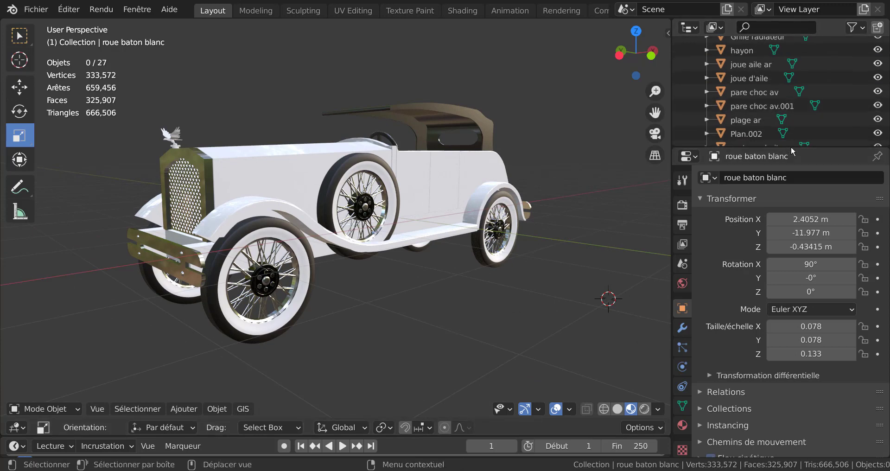
left_click_drag(791, 148, 796, 211)
scroll(799, 158, "up", 5)
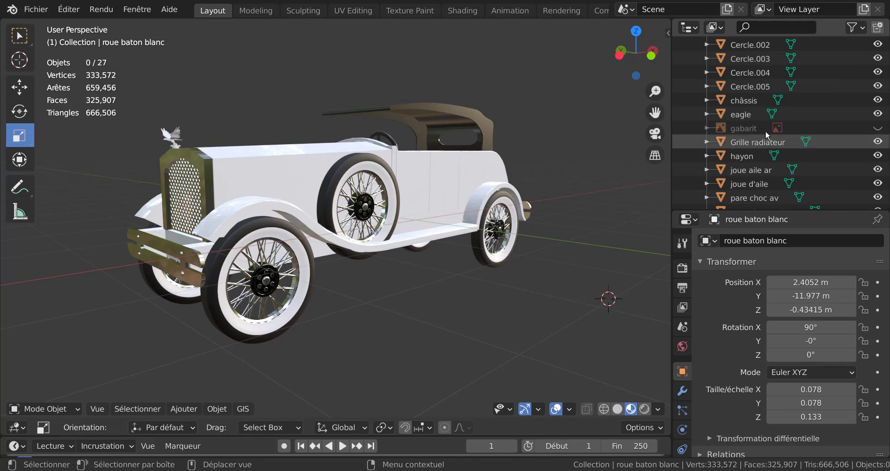
left_click(878, 129)
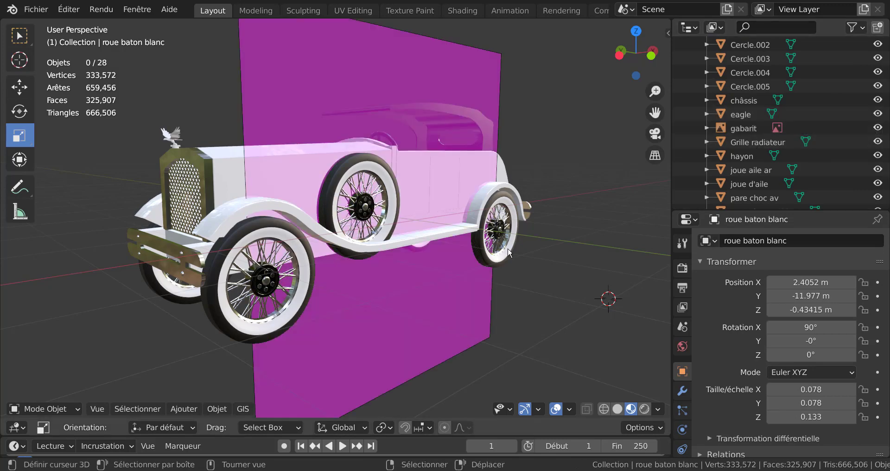
middle_click_drag(533, 255, 411, 266)
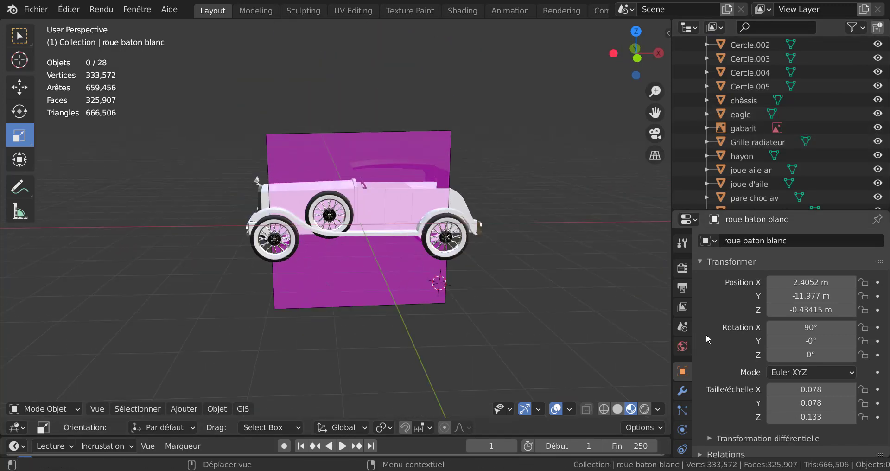
left_click(35, 9)
mouse_move(51, 198)
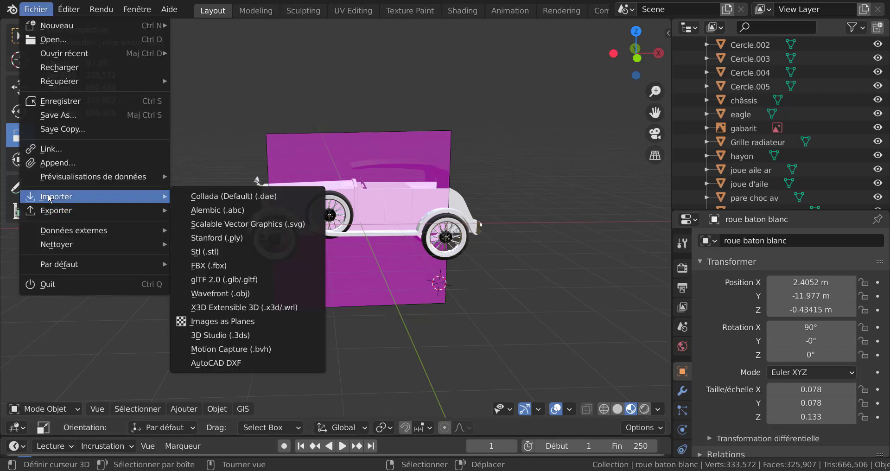
mouse_move(64, 232)
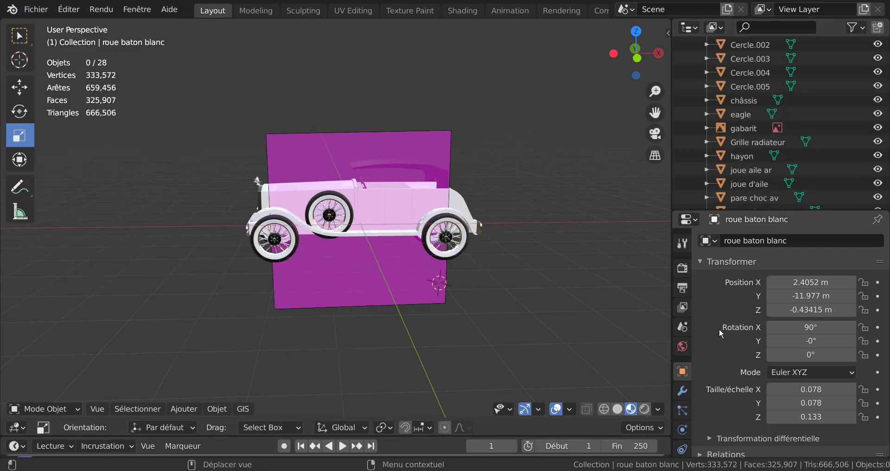
Select the reference image "gabarit" and open the file browser for replacing its image file.
left_click(402, 286)
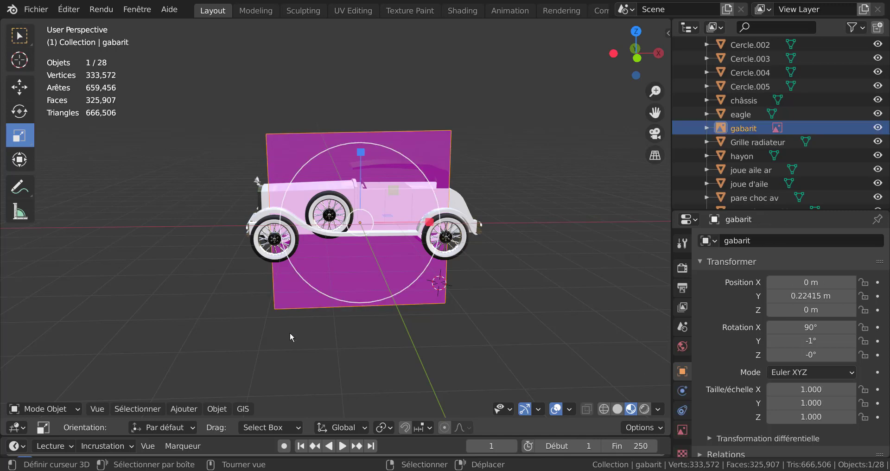
scroll(735, 308, "down", 3)
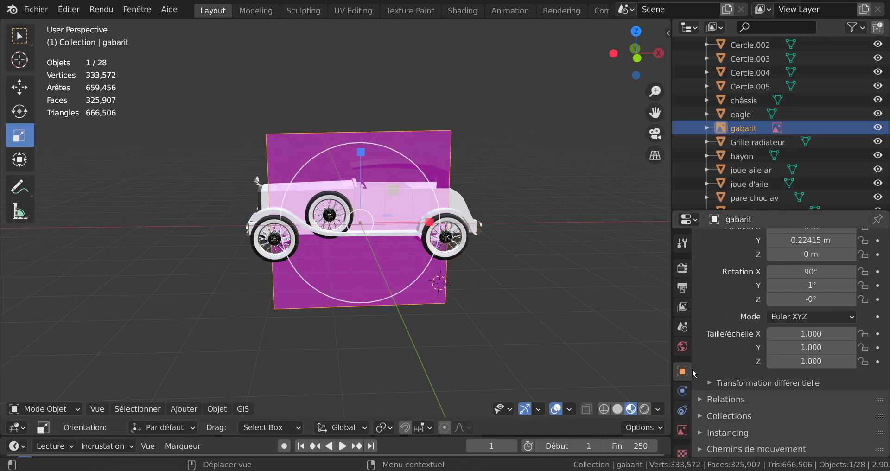
left_click(682, 417)
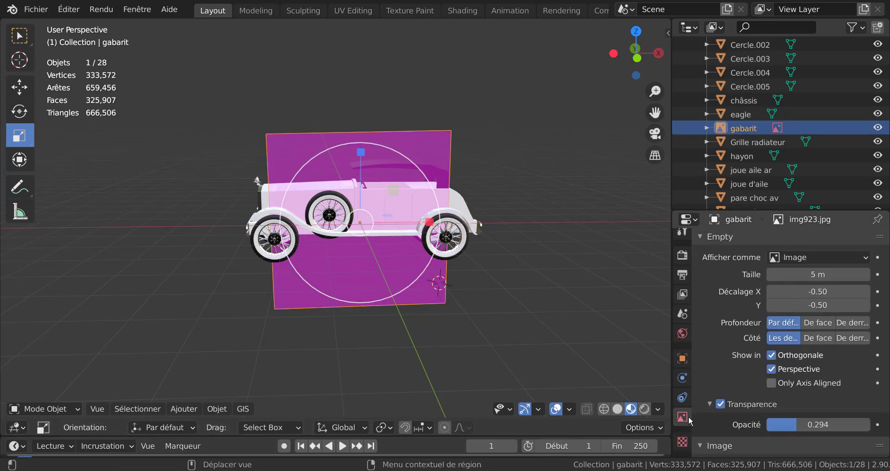
scroll(709, 399, "down", 3)
scroll(720, 387, "down", 3)
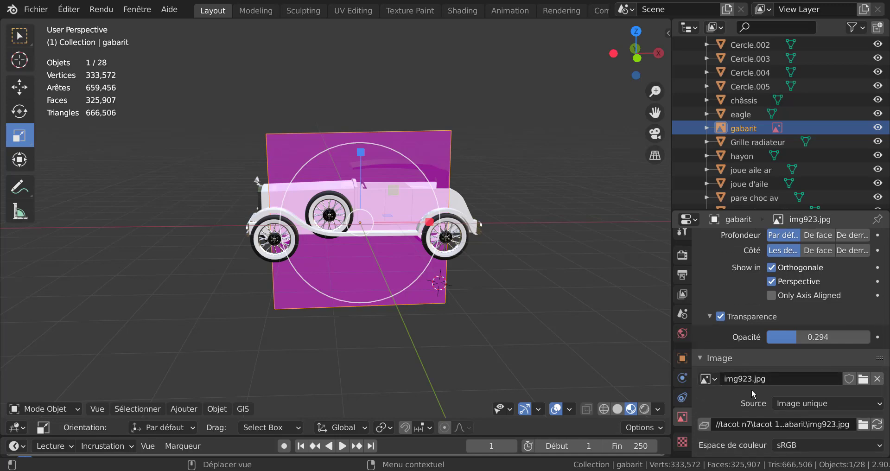
left_click(863, 379)
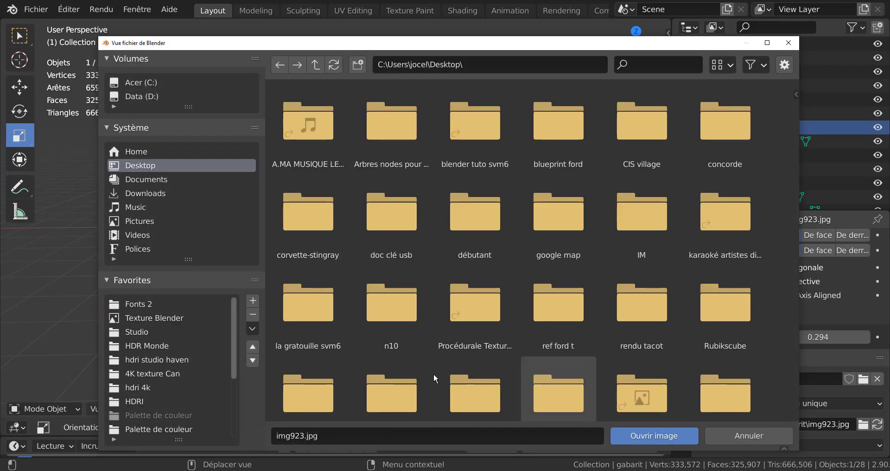
Browse the Desktop folder and open the "tacot 1930 dossiers" folder.
left_click(148, 166)
scroll(603, 154, "down", 3)
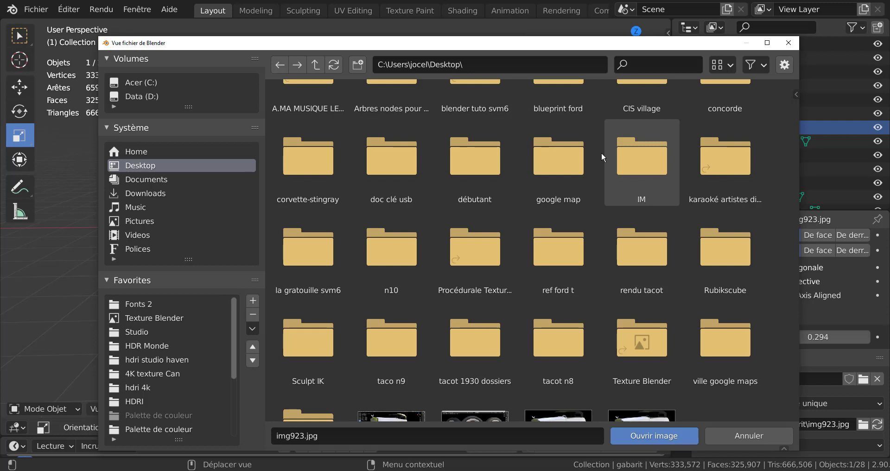
scroll(601, 152, "down", 3)
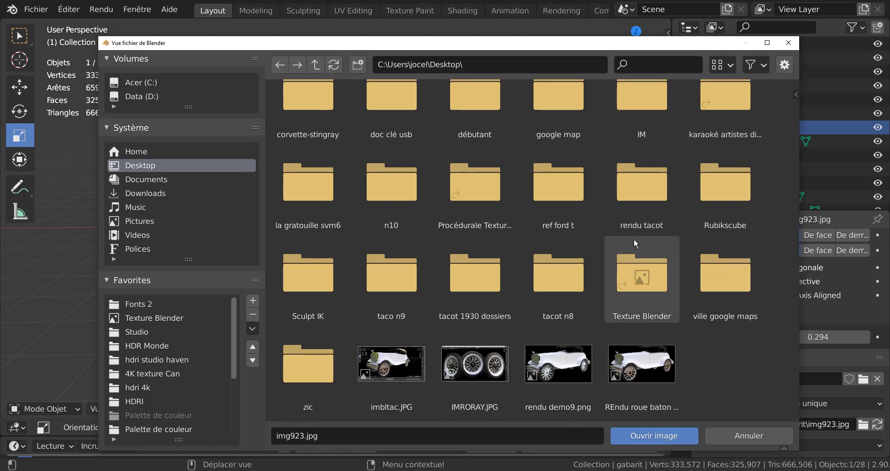
scroll(538, 211, "up", 3)
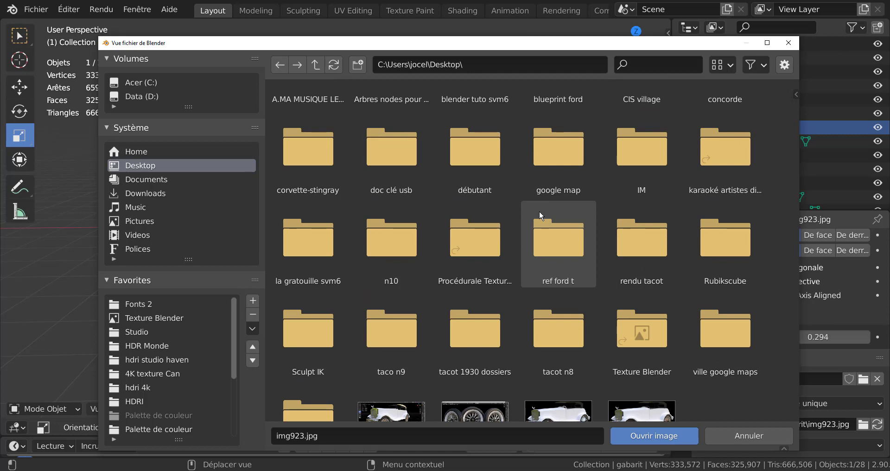
scroll(540, 212, "down", 1)
scroll(541, 216, "down", 1)
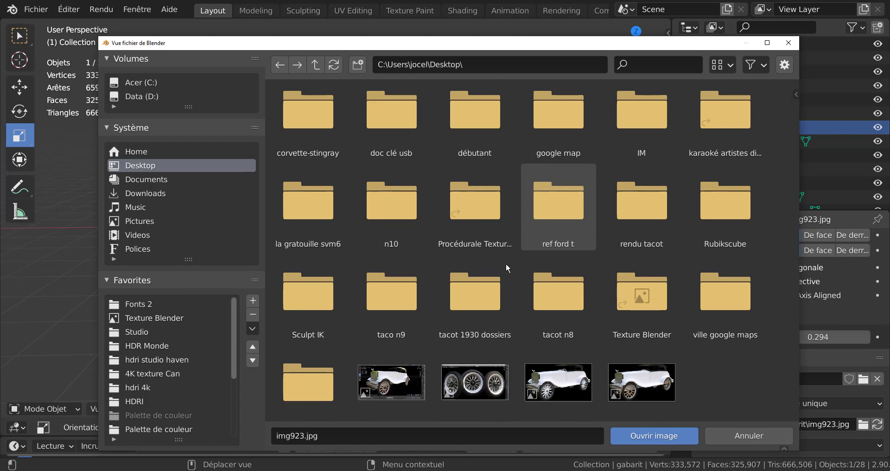
left_click(491, 306)
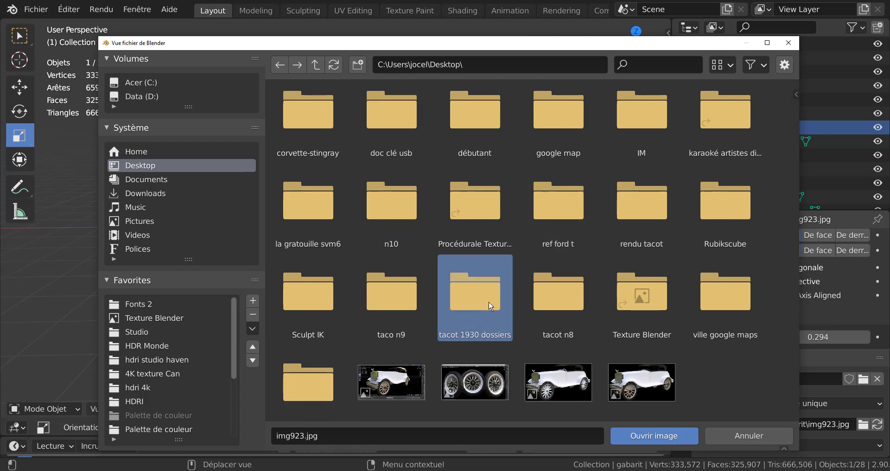
left_click(649, 434)
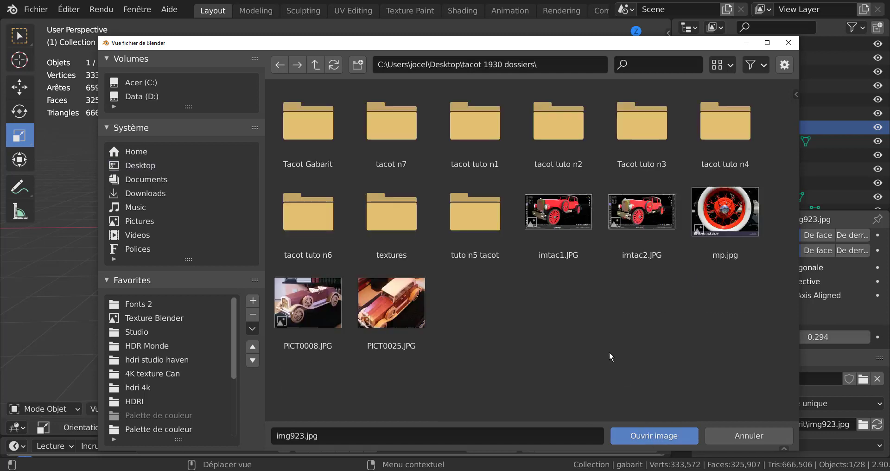
Load "img 913.jpg" from the "Tacot Gabarit" folder as the reference image.
left_click(302, 116)
left_click(657, 436)
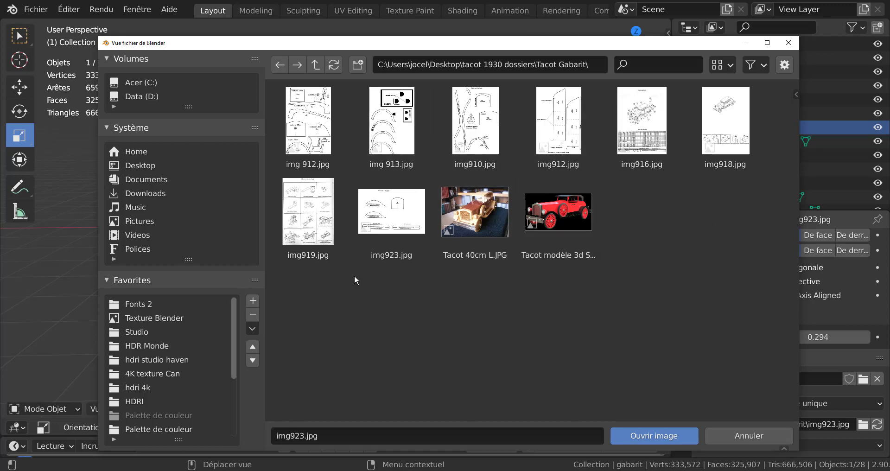
left_click(391, 118)
left_click(665, 437)
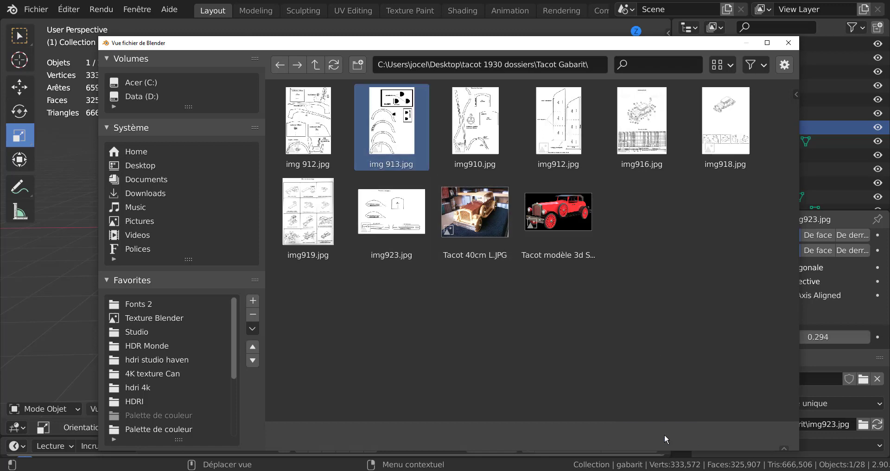
Isolate the reference image in local view, frame it from the front, and raise its opacity to 0.899.
scroll(482, 320, "up", 2)
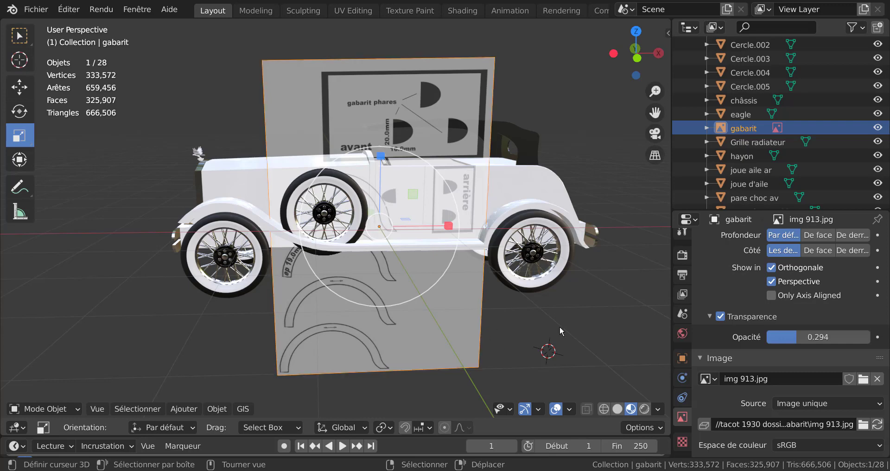
key("KP_Divide")
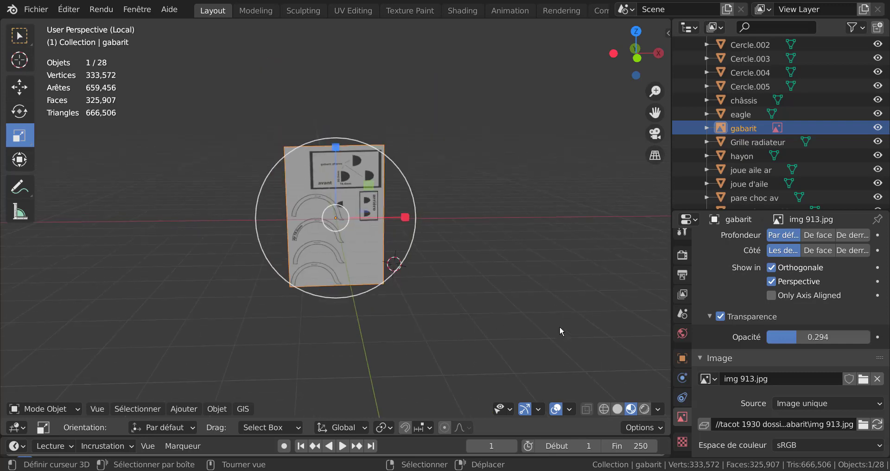
key("KP_1")
key("KP_Decimal")
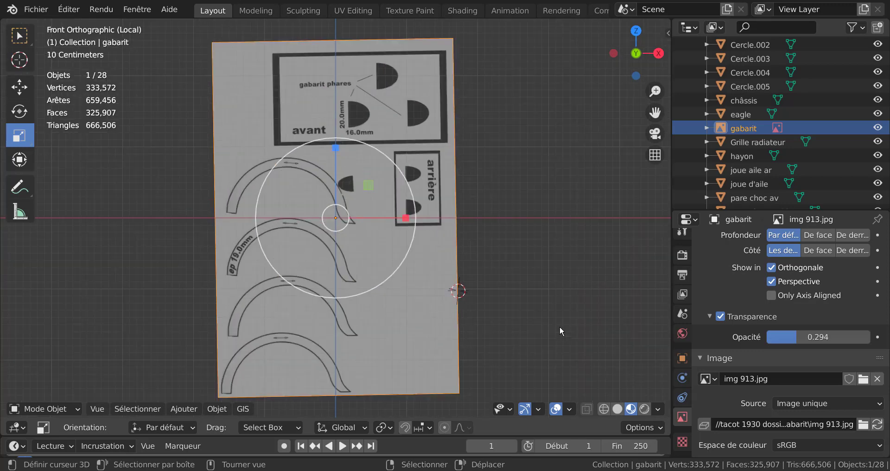
scroll(560, 327, "up", 2)
scroll(584, 279, "down", 2)
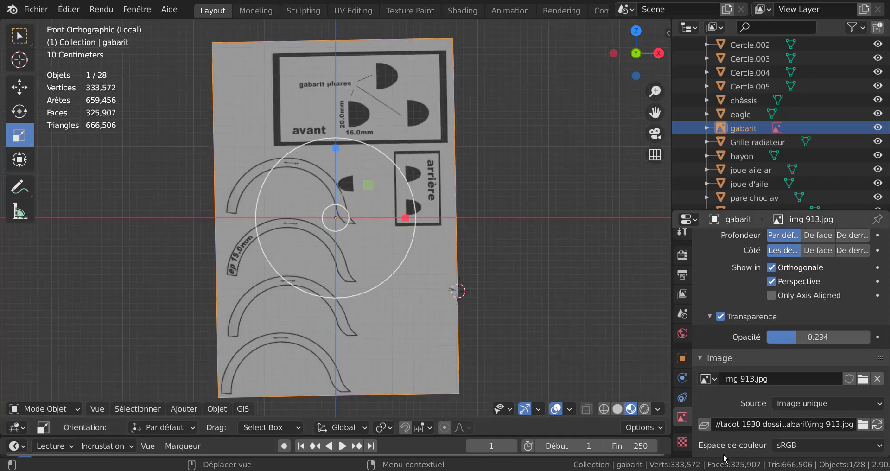
scroll(735, 444, "up", 1)
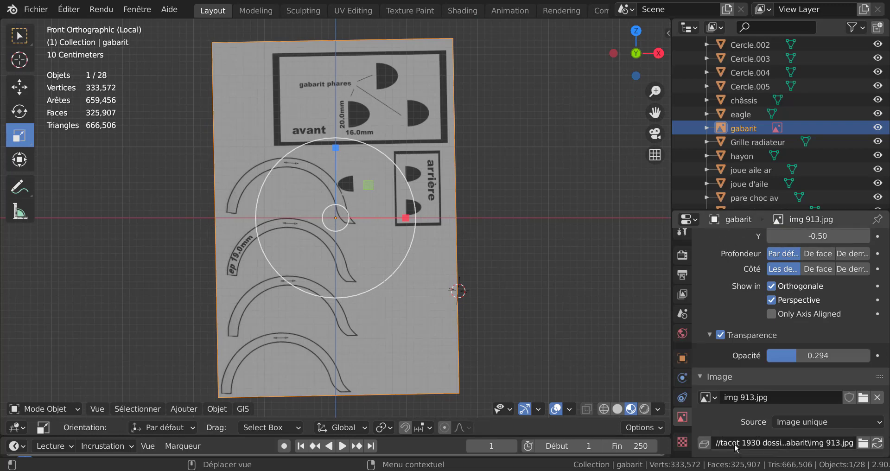
left_click_drag(792, 358, 853, 358)
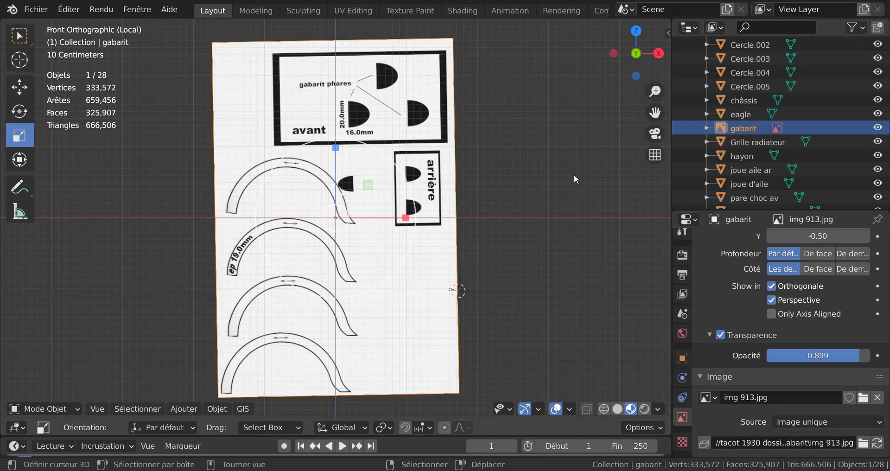
Add a UV sphere to the isolated scene beside the headlight template image.
left_click(184, 409)
mouse_move(188, 396)
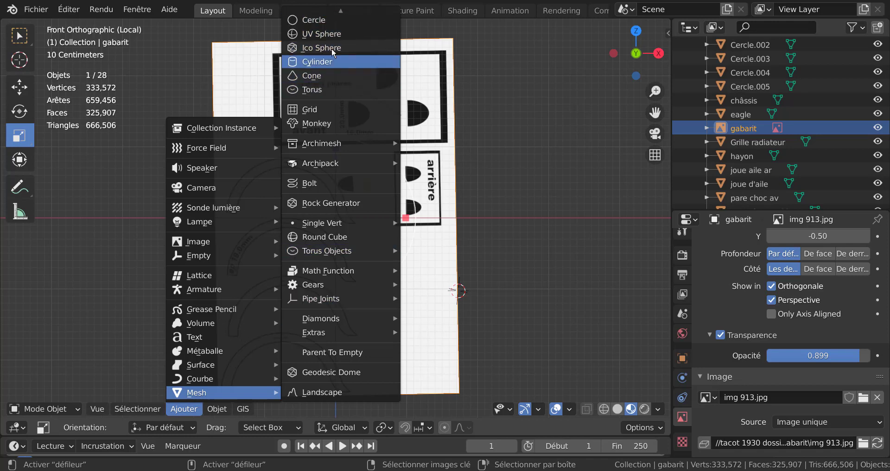
left_click(332, 34)
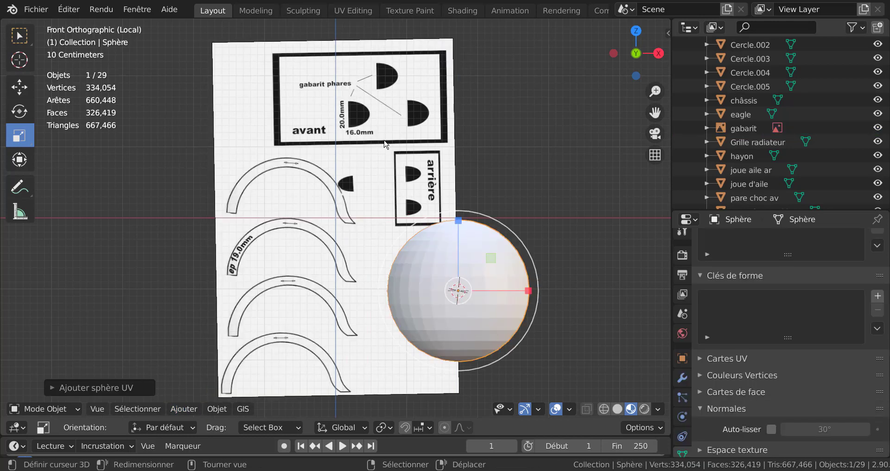
middle_click_drag(598, 315, 544, 256, "shift")
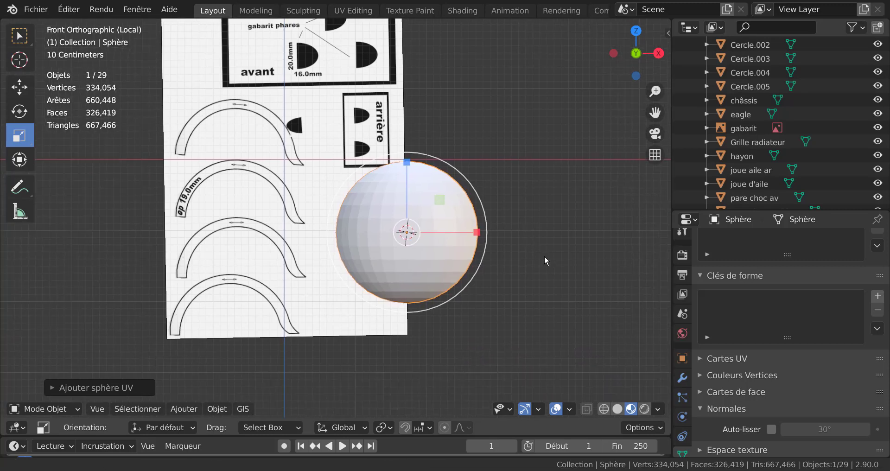
scroll(545, 256, "up", 2)
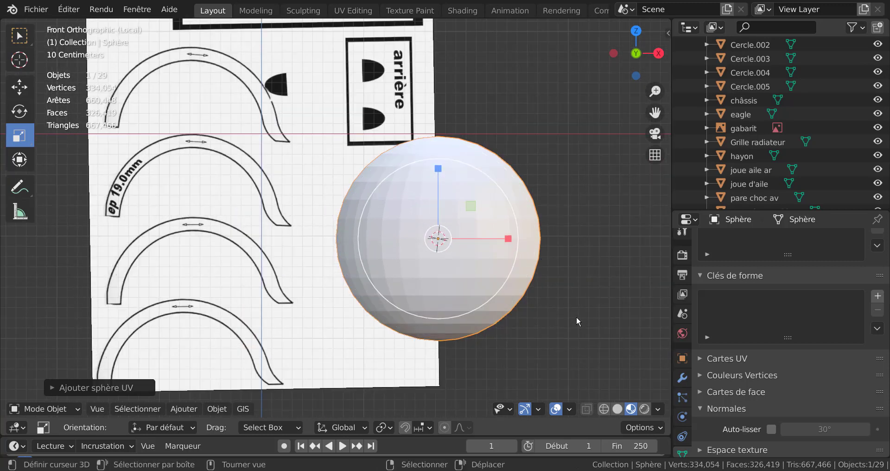
Rotate the UV sphere 90° about the Y axis and switch the viewport to solid shading.
type("ry")
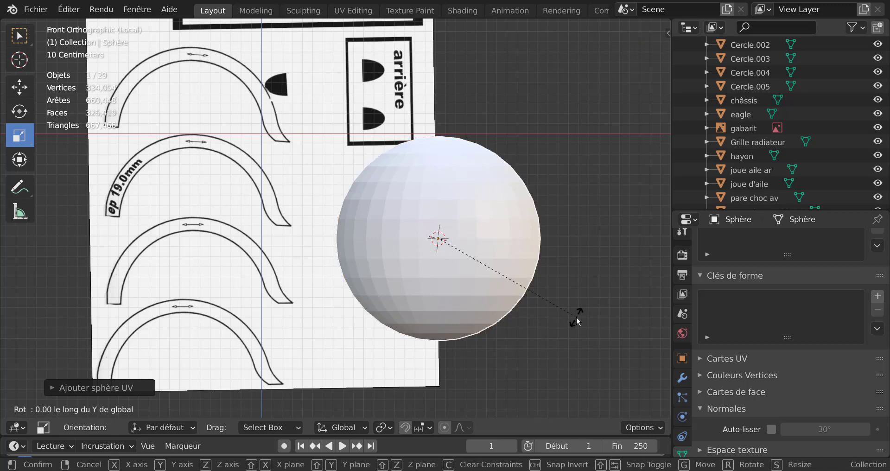
type("90")
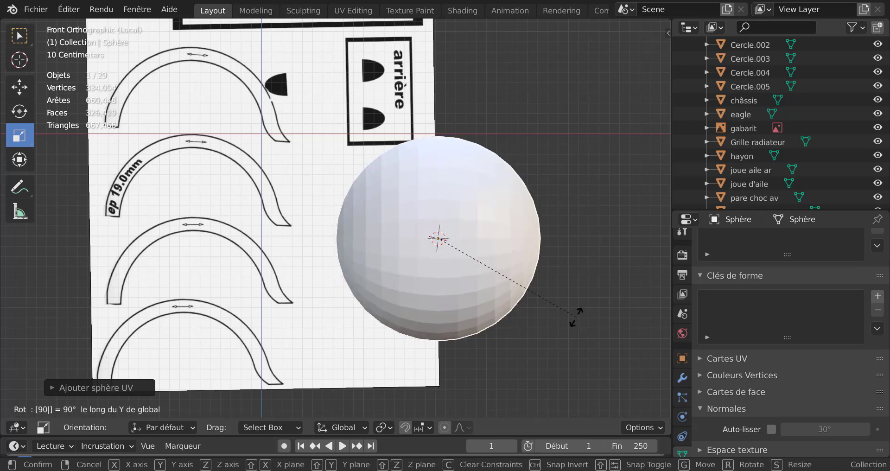
key("Return")
left_click(618, 409)
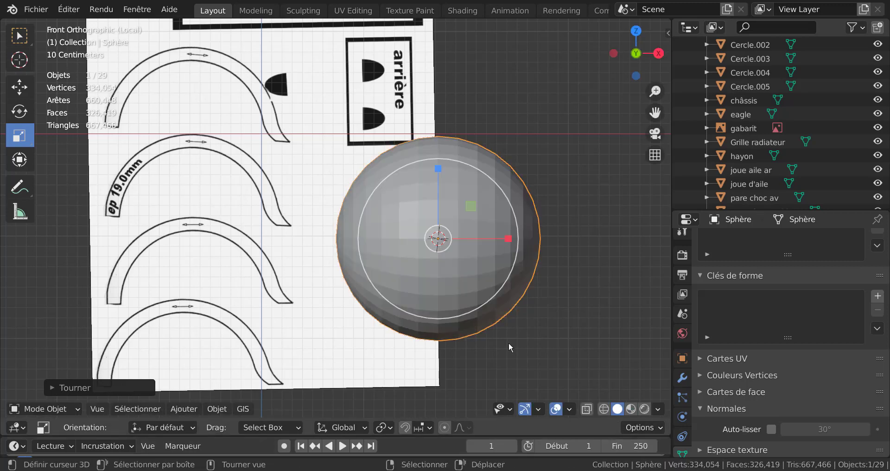
Enter Edit Mode on the sphere and rip its vertical middle edge loop in place to separate the two halves.
key("Tab")
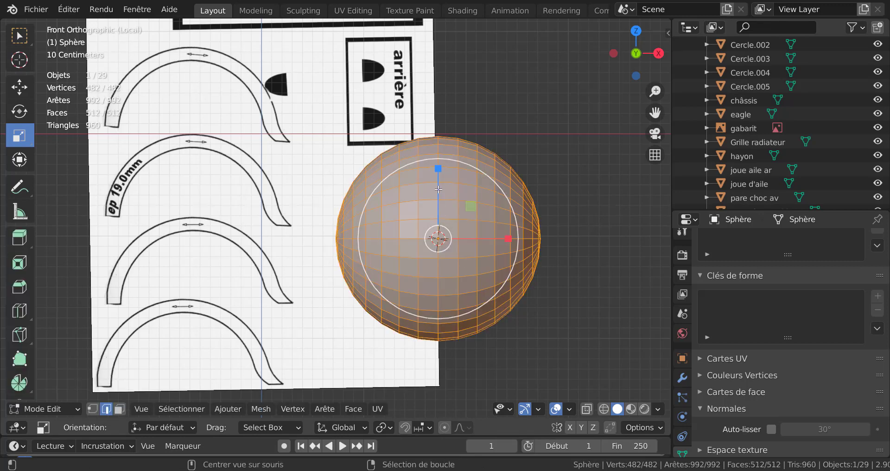
left_click(421, 262, "alt")
scroll(442, 276, "up", 1)
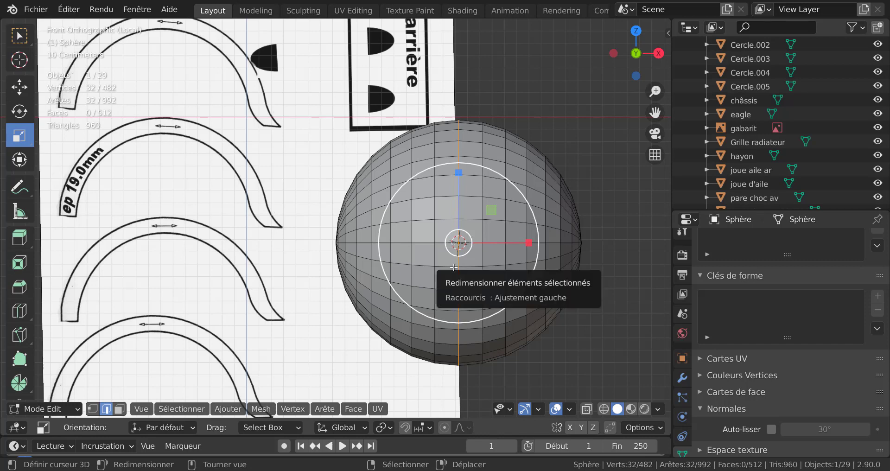
key("shift+d")
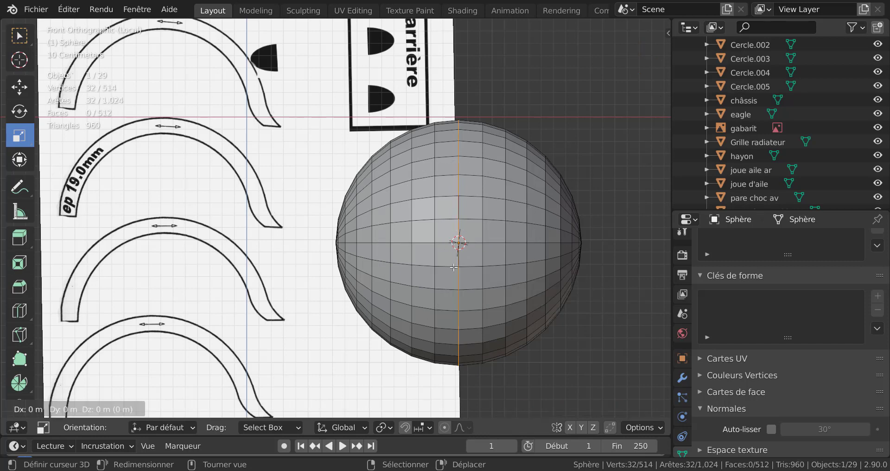
right_click(453, 267)
Select the sphere's entire linked left half and delete its vertices.
left_click(428, 240)
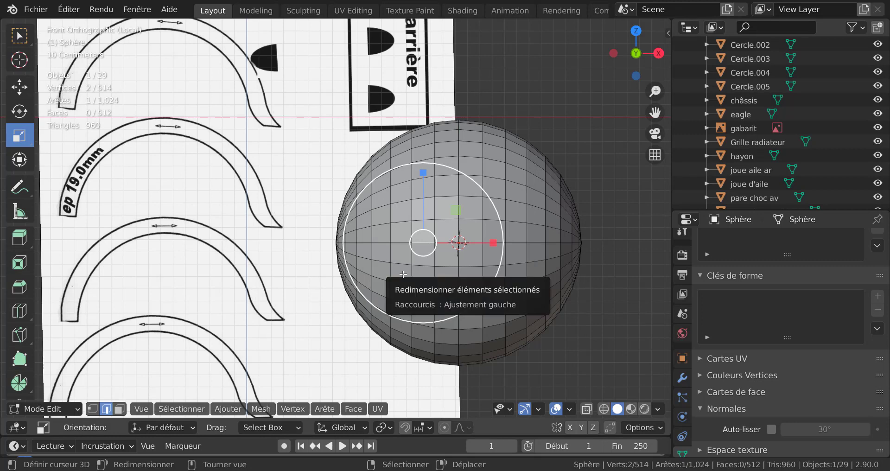
key("ctrl+l")
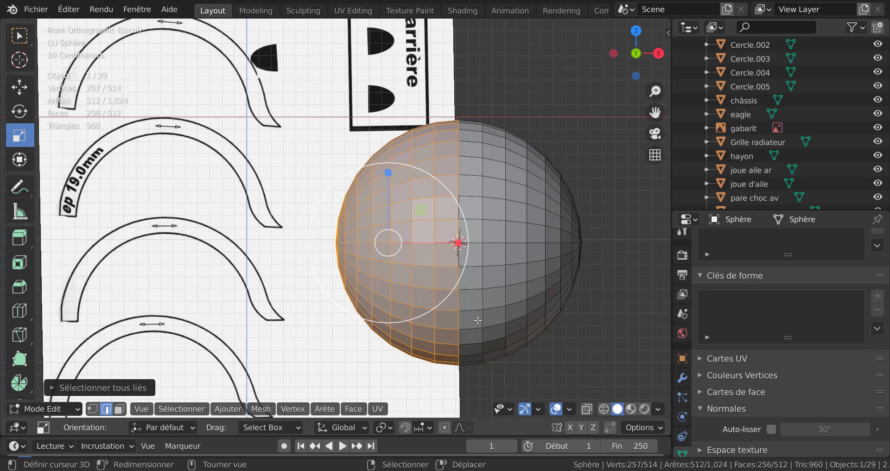
key("x")
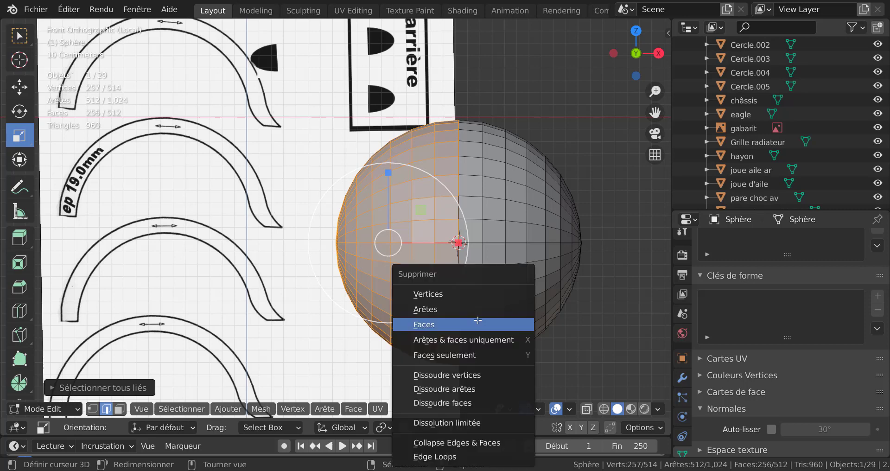
left_click(480, 294)
Scale the whole half sphere down and move it onto the upper headlight silhouette in the template's "avant" box.
scroll(521, 280, "down", 2)
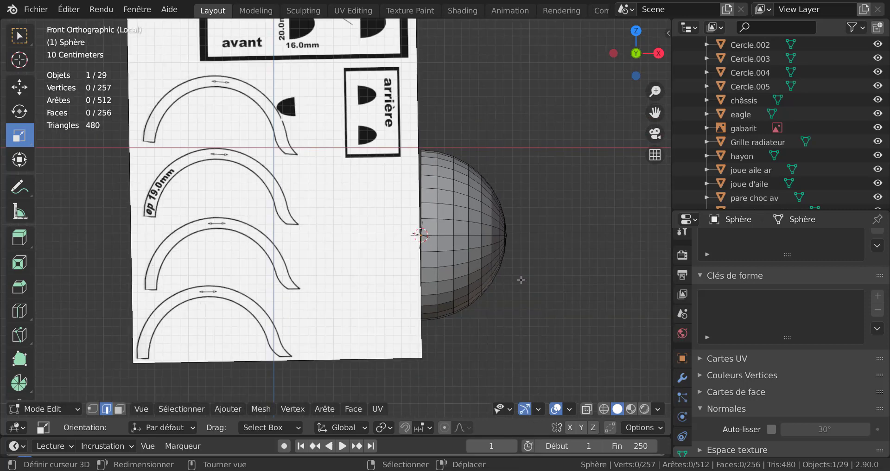
scroll(521, 280, "down", 1)
key("a")
scroll(501, 271, "down", 2)
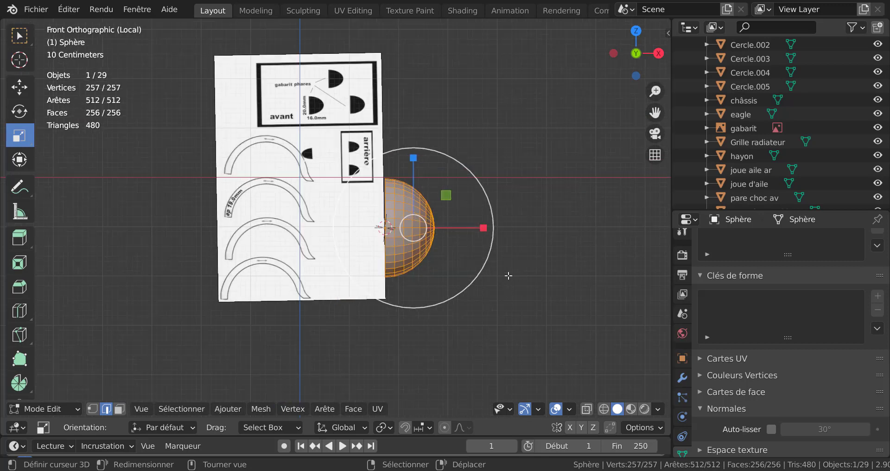
middle_click_drag(511, 272, 539, 314, "shift")
key("s")
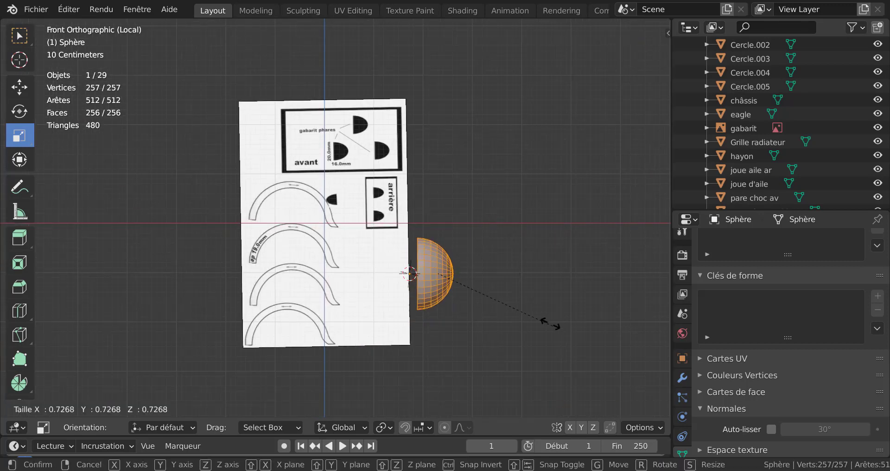
left_click(504, 284)
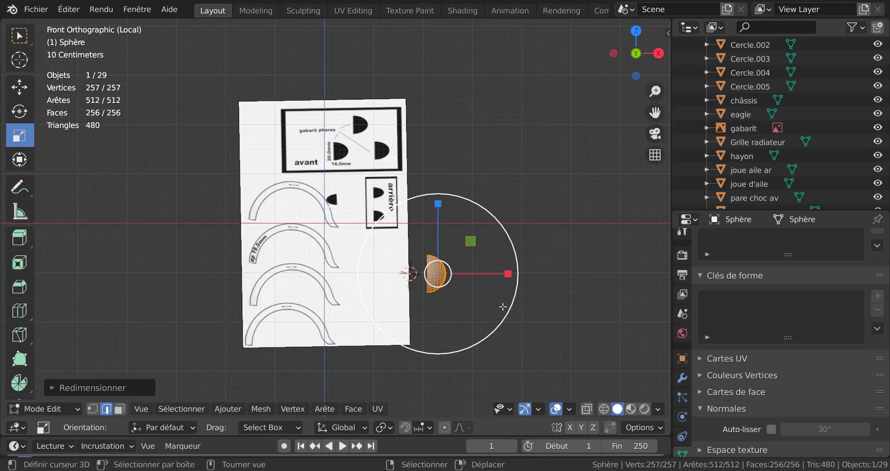
key("g")
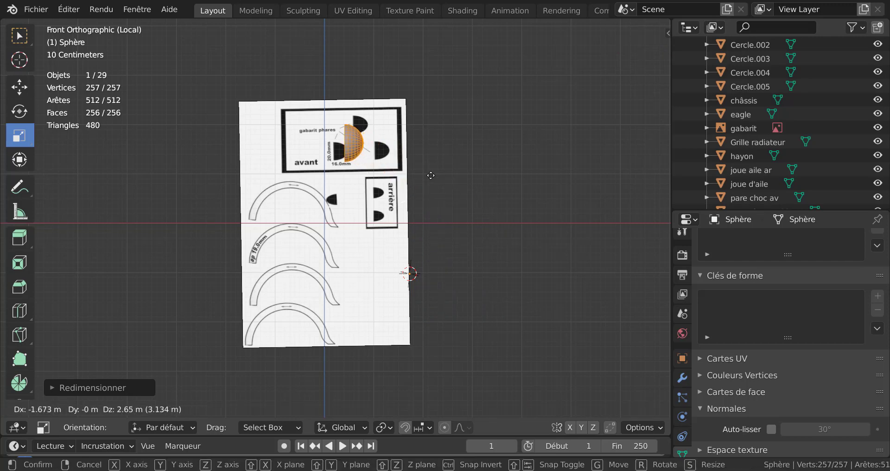
left_click(445, 162)
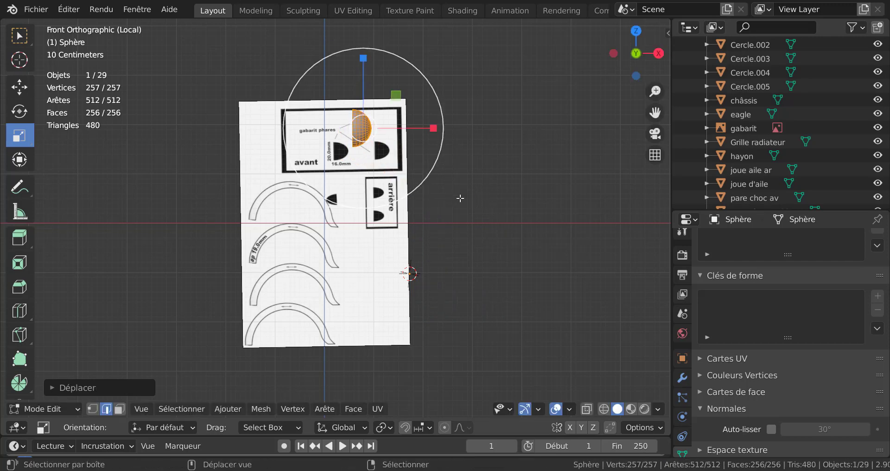
Shrink the half sphere further to roughly the height of the upper headlight silhouette.
middle_click_drag(460, 203, 460, 271, "shift")
scroll(460, 270, "up", 4)
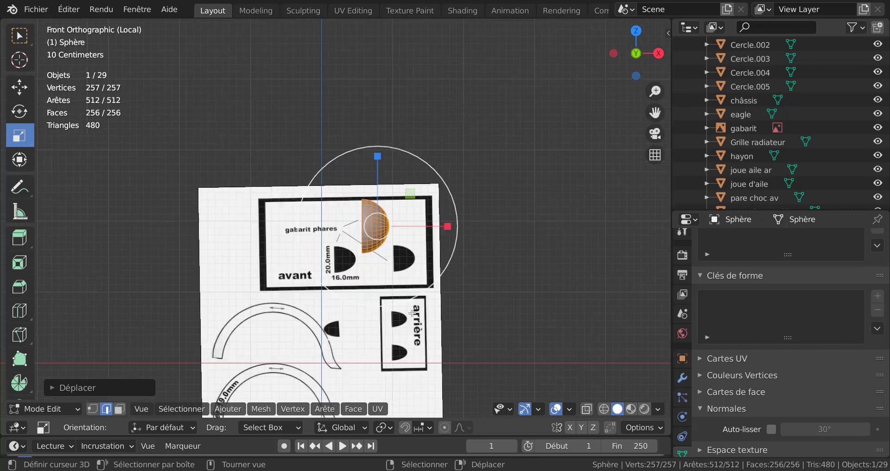
middle_click_drag(535, 341, 521, 322, "shift")
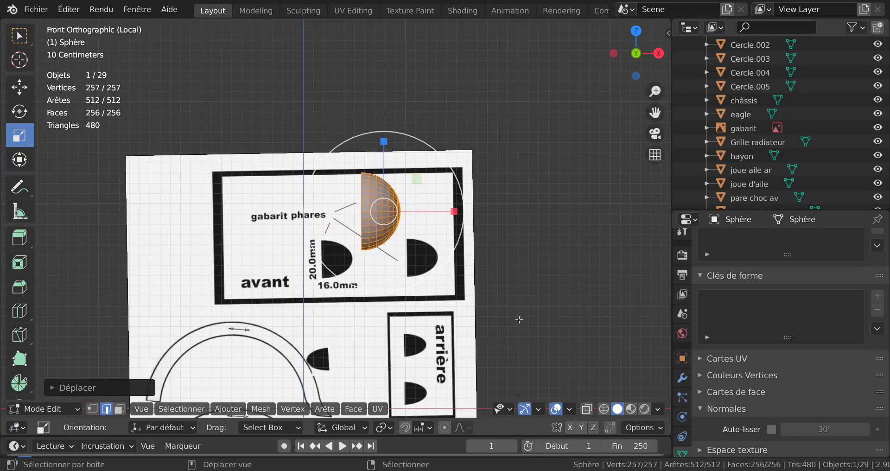
scroll(482, 267, "up", 1)
key("s")
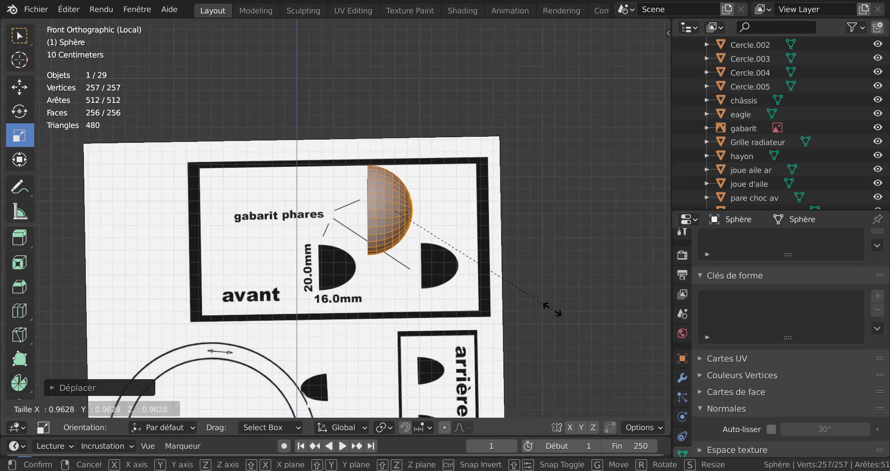
left_click(502, 236)
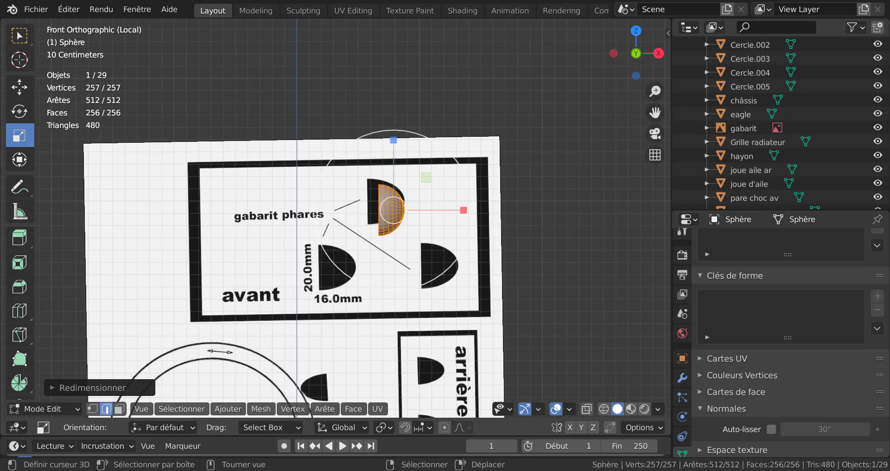
Move the half sphere slightly up over the headlight silhouette and scale it uniformly by about 0.92.
scroll(505, 254, "up", 1)
key("g")
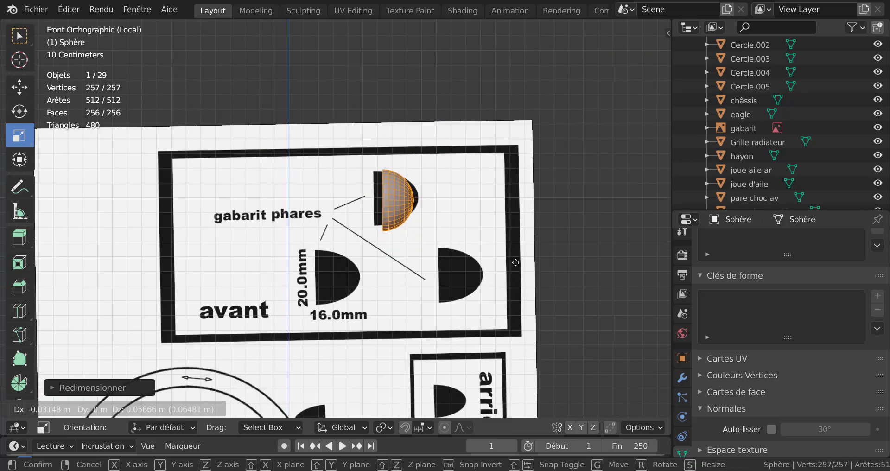
left_click(515, 262)
key("s")
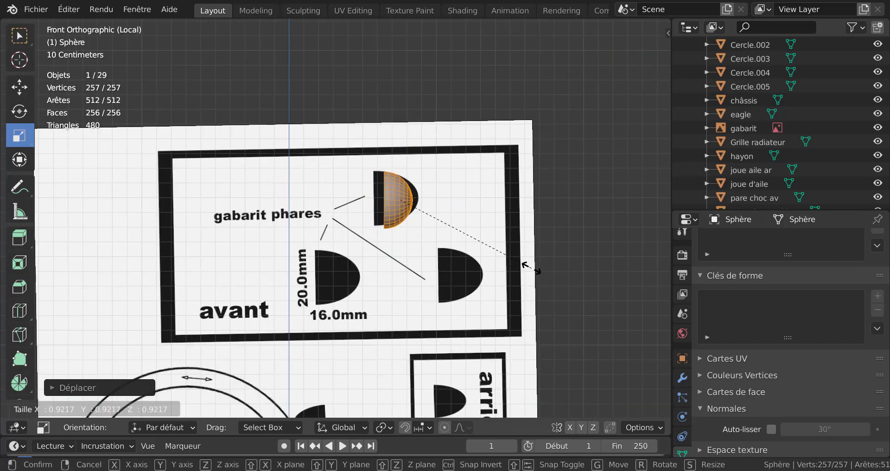
left_click(527, 267)
Scale the half sphere by about 0.94 to match the silhouette's height and align their flat edges.
scroll(378, 226, "up", 3)
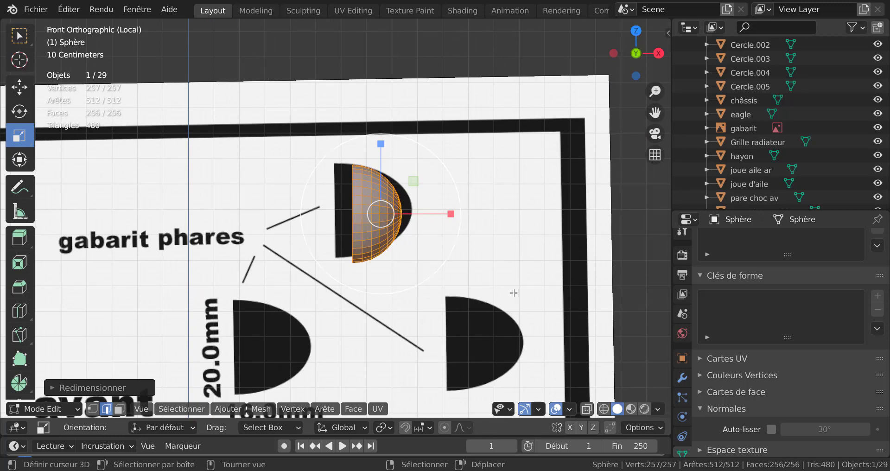
key("s")
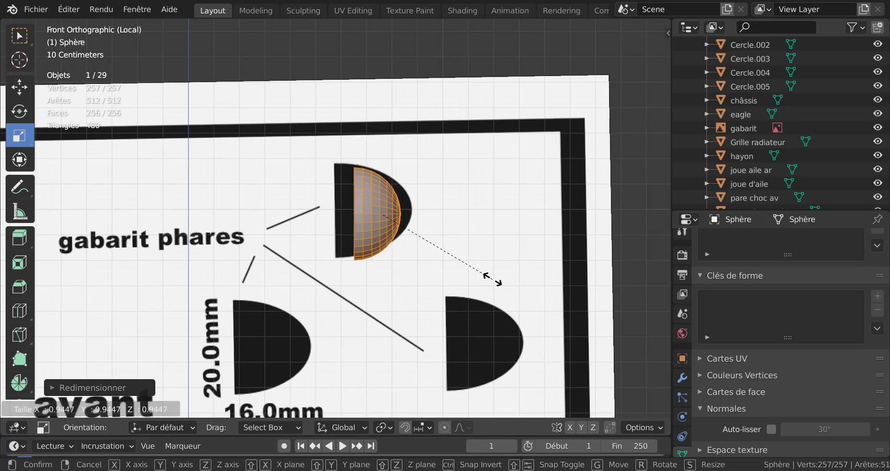
left_click(489, 277)
key("g")
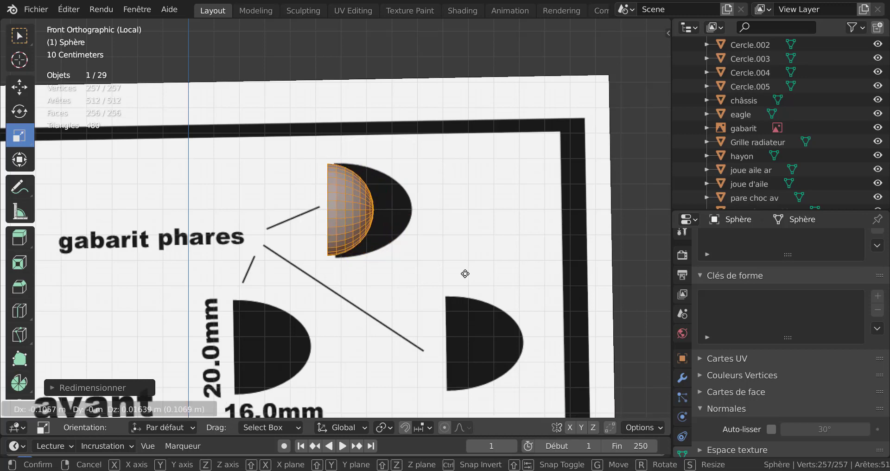
left_click(473, 273)
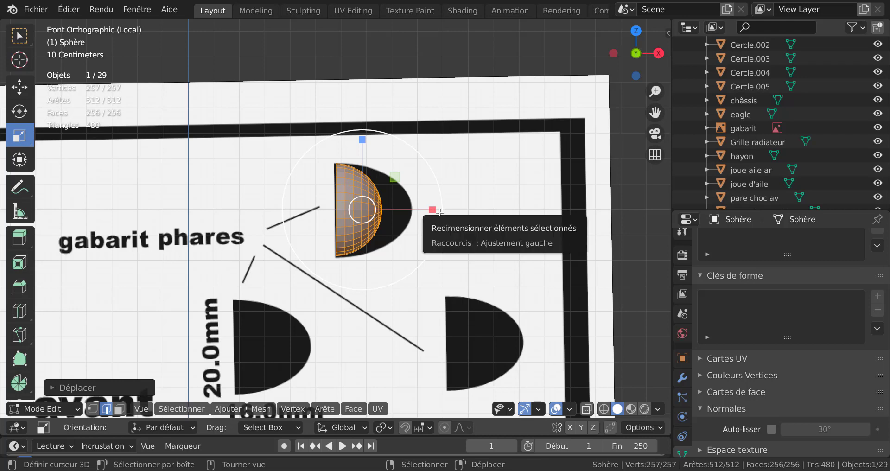
Stretch the half sphere along X to the silhouette's depth and shift it along X to cover the silhouette.
left_click_drag(433, 210, 472, 211)
key("g")
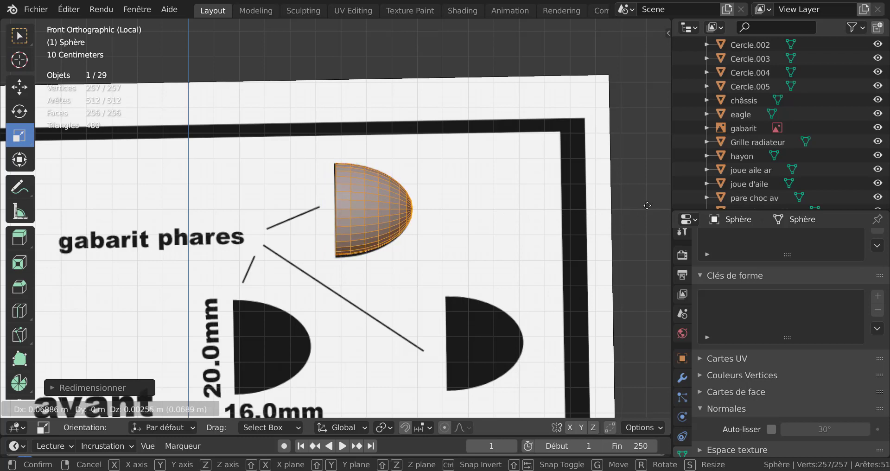
key("x")
left_click(648, 212)
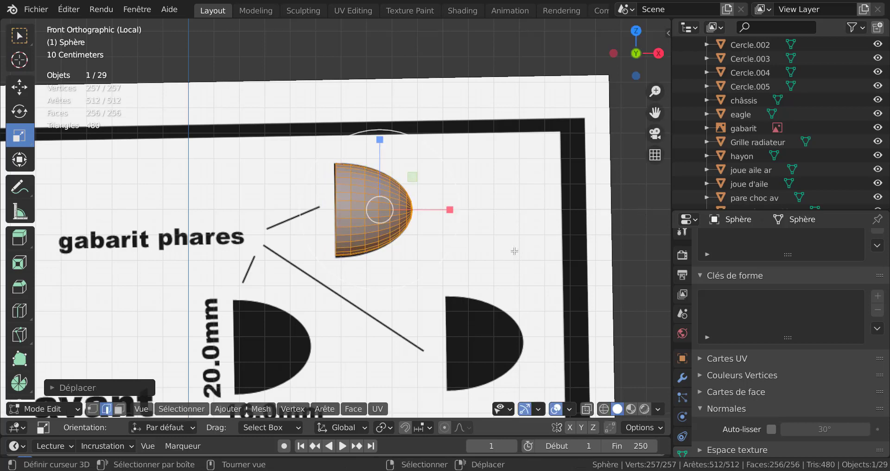
Select the edge loop around the dome's open rim and extrude it inward by scaling to form a narrow flat lip.
scroll(511, 239, "down", 3)
scroll(517, 213, "down", 2)
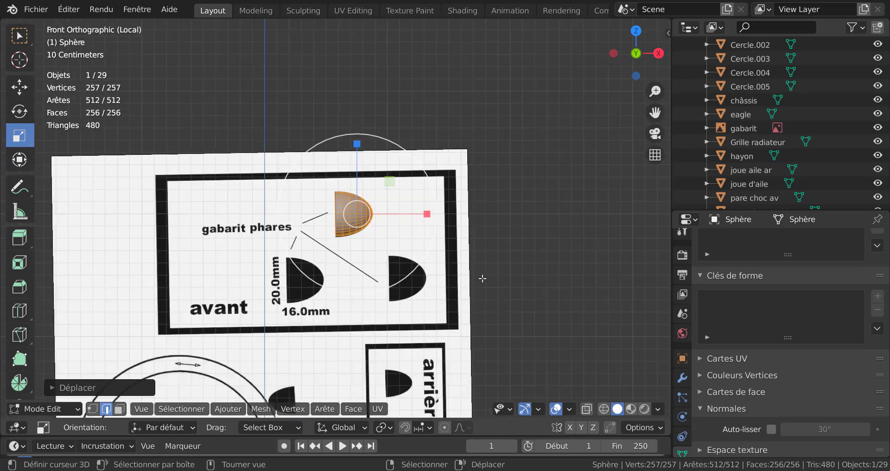
middle_click_drag(478, 278, 448, 272)
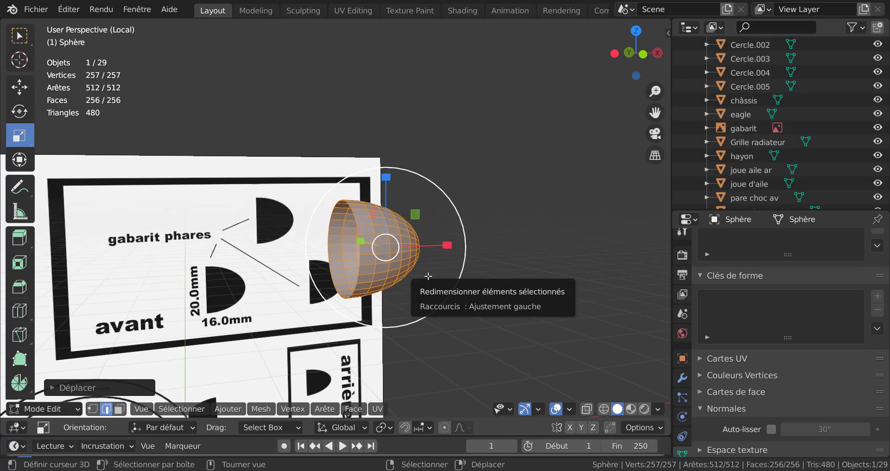
middle_click_drag(297, 179, 259, 138)
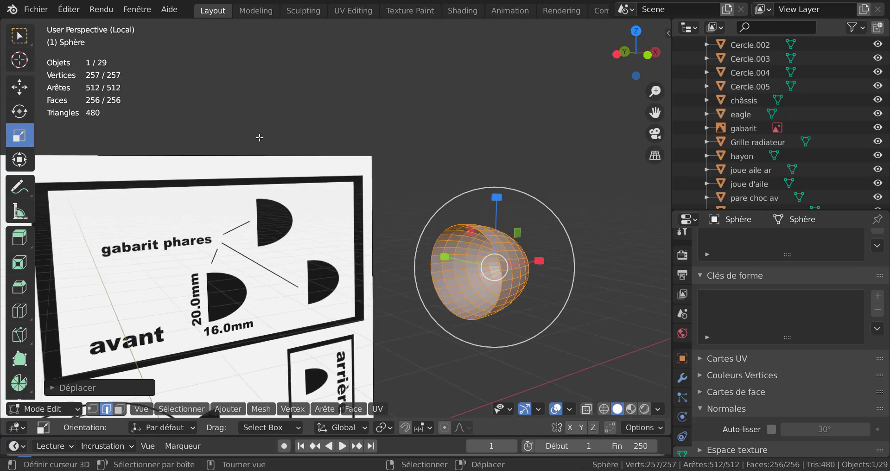
key("KP_Decimal")
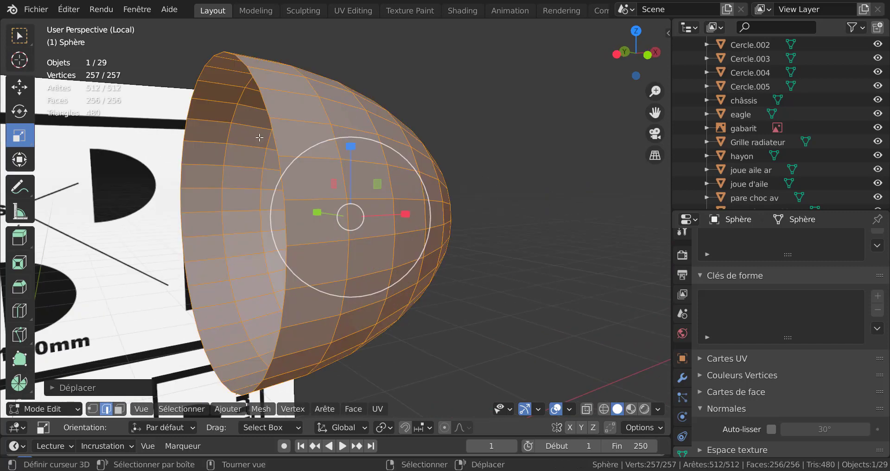
middle_click_drag(471, 282, 519, 308)
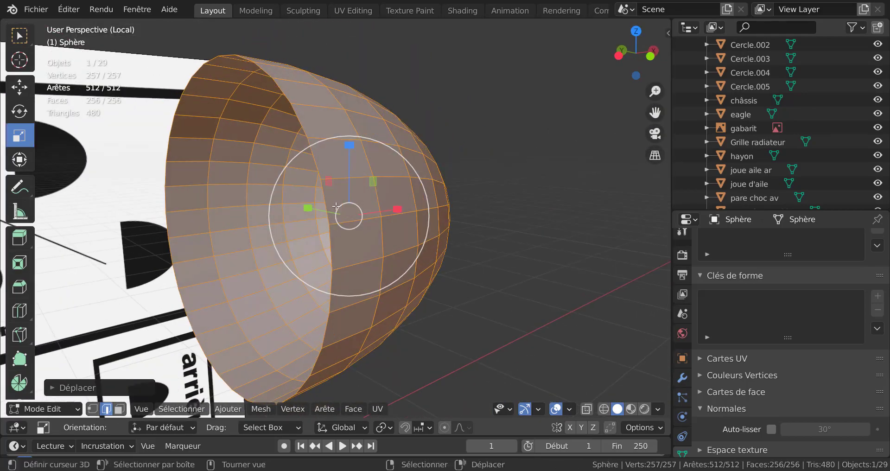
left_click(321, 207, "alt")
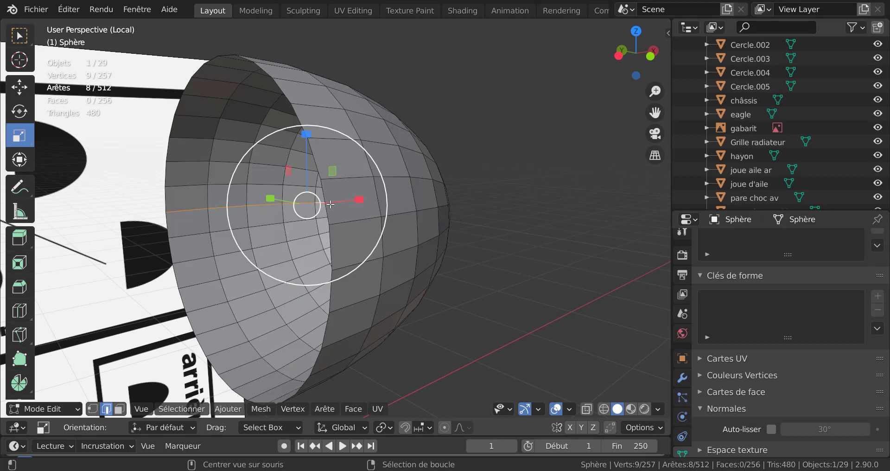
left_click(328, 208, "alt")
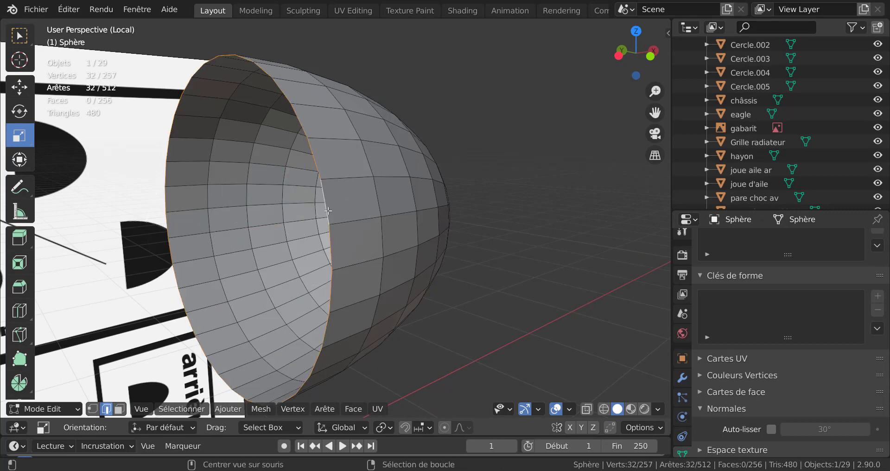
scroll(395, 253, "down", 3)
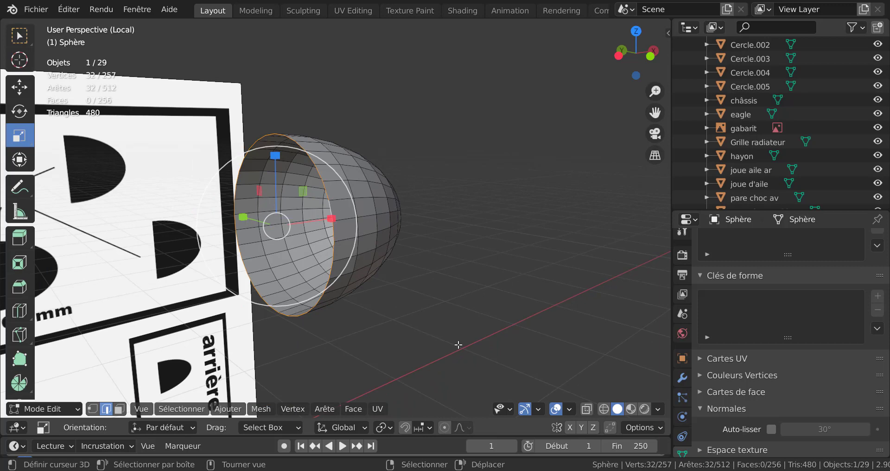
key("e")
key("s")
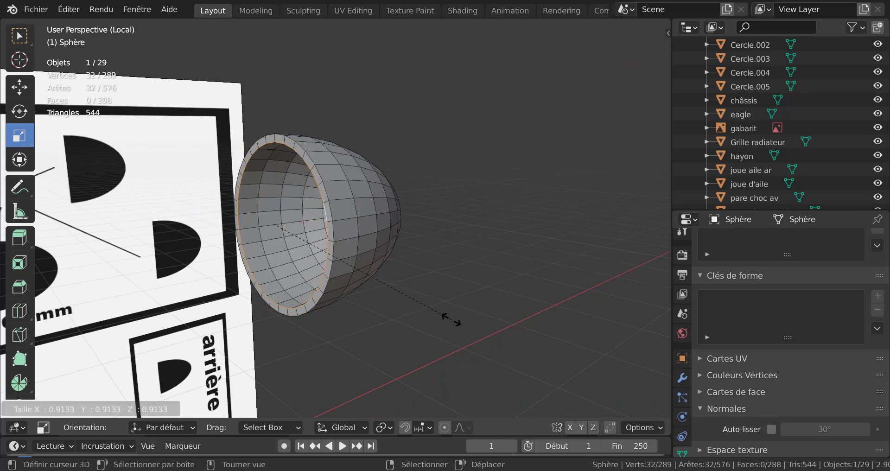
left_click(440, 310)
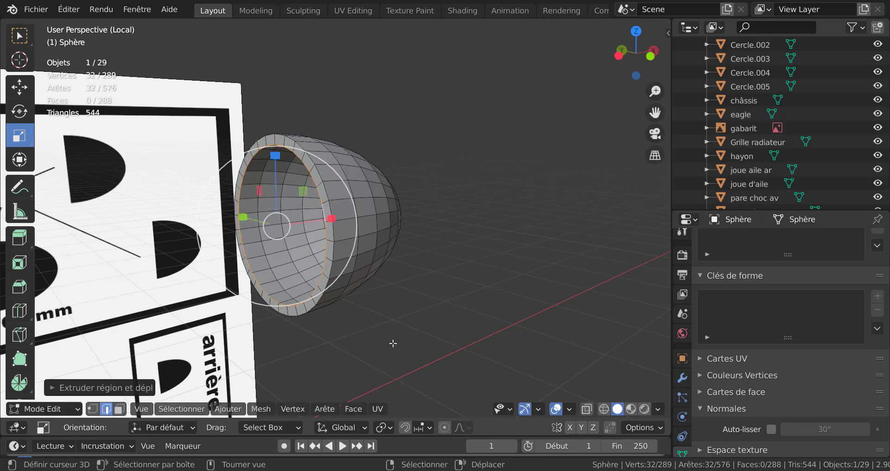
Extrude the lip's inner edge loop about 0.014 m along X into the dome.
key("e")
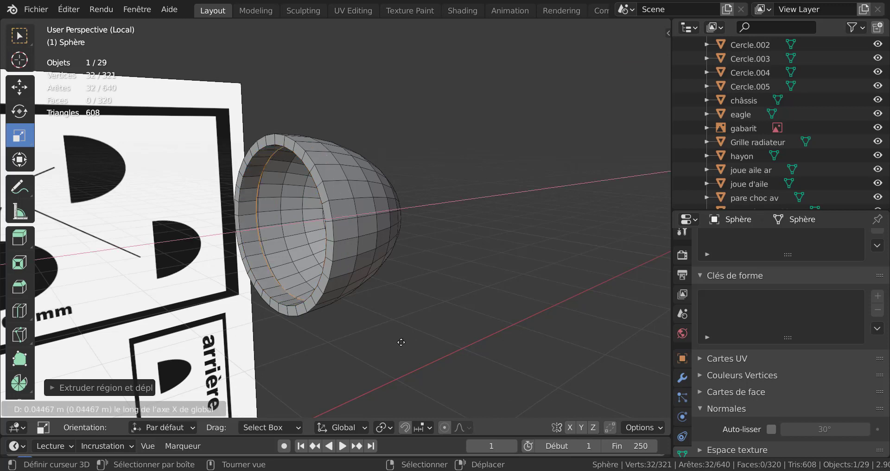
key("x")
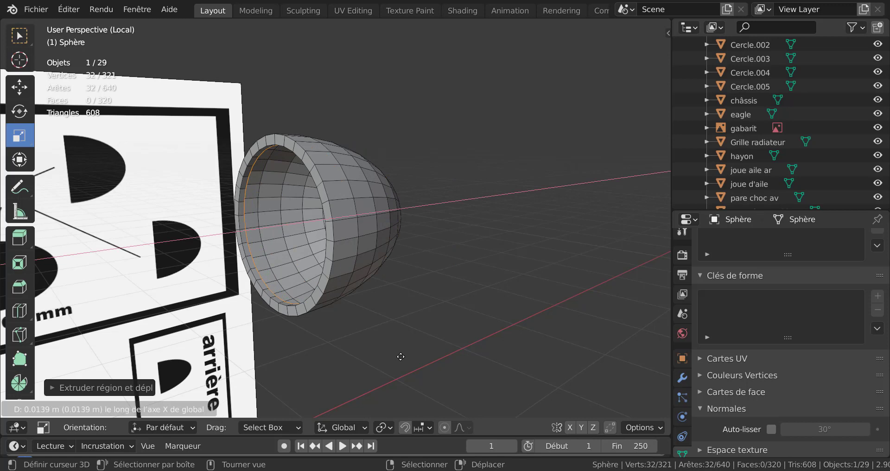
left_click(400, 356)
Extrude the recessed edge loop again and scale it to 0 to close the headlight's front face at its centre.
key("e")
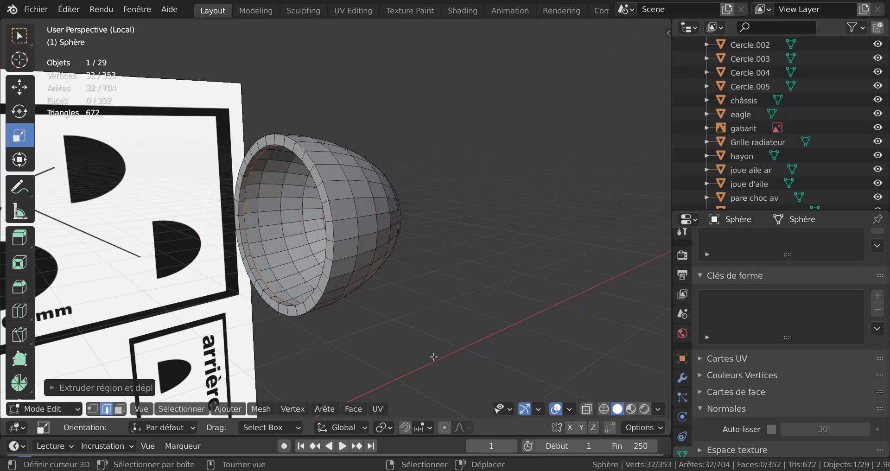
key("s")
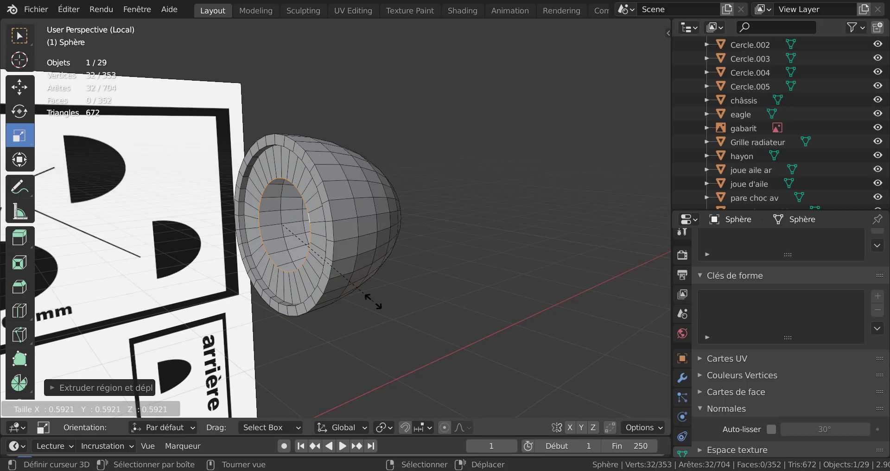
key("0")
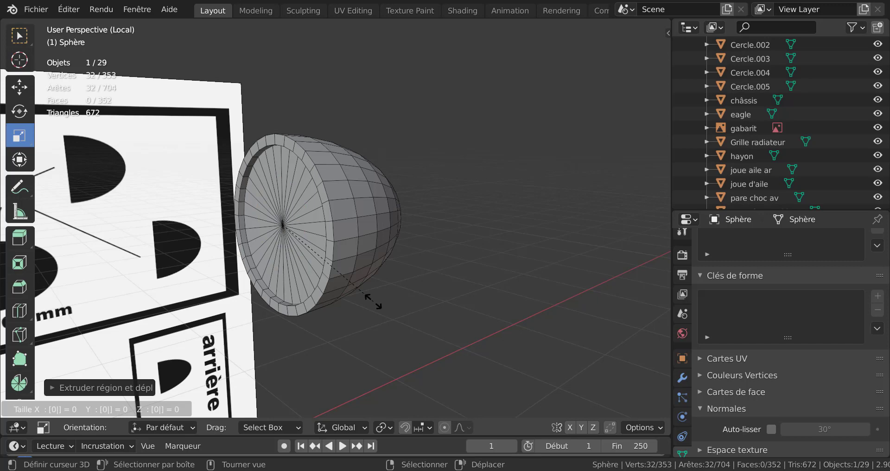
key("Return")
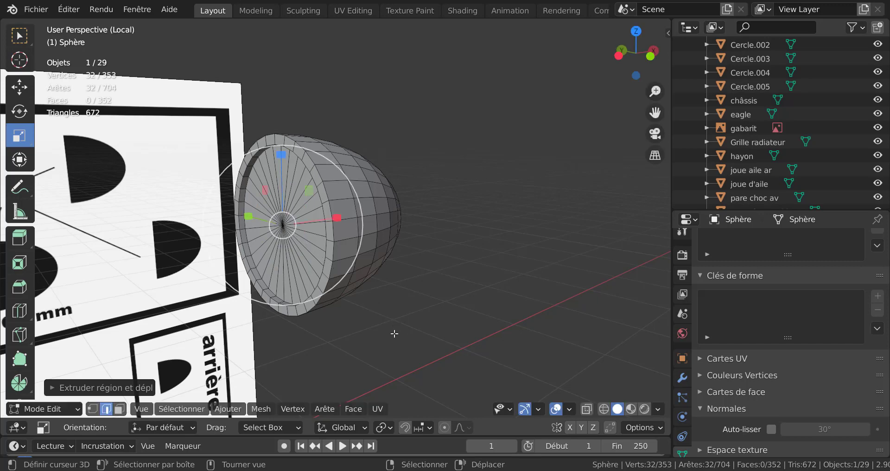
middle_click_drag(397, 325, 456, 335)
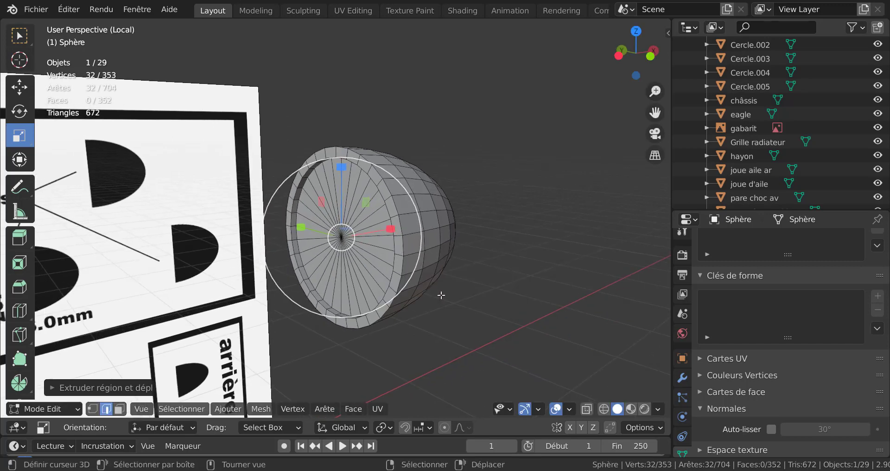
Bevel the outer edge loop of the headlight's rim with a width of about 0.008 m and one segment.
middle_click_drag(471, 312, 496, 366)
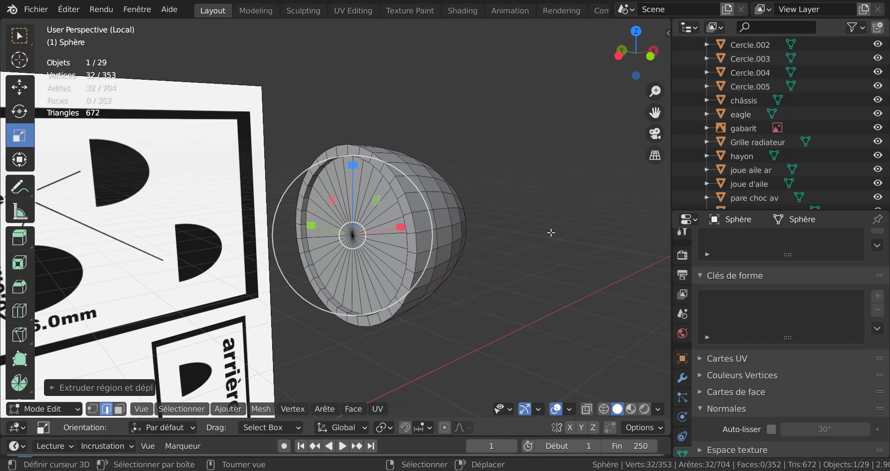
scroll(510, 288, "up", 2)
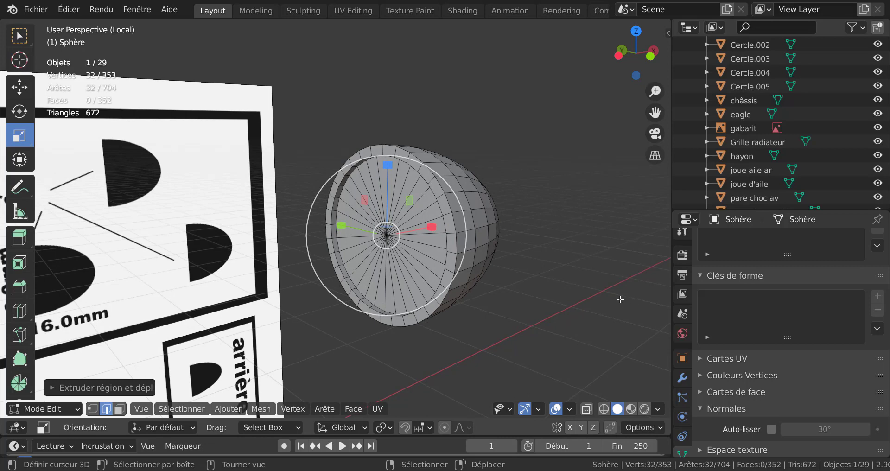
scroll(559, 299, "up", 1)
scroll(574, 299, "up", 1)
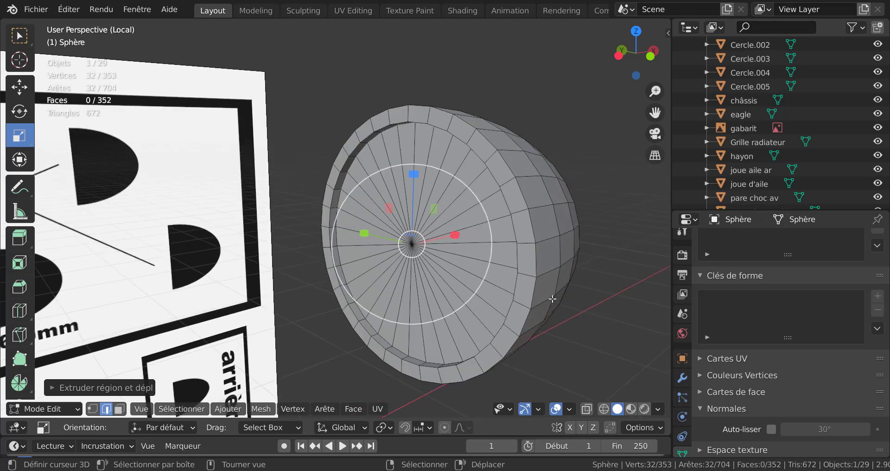
middle_click_drag(552, 299, 529, 307)
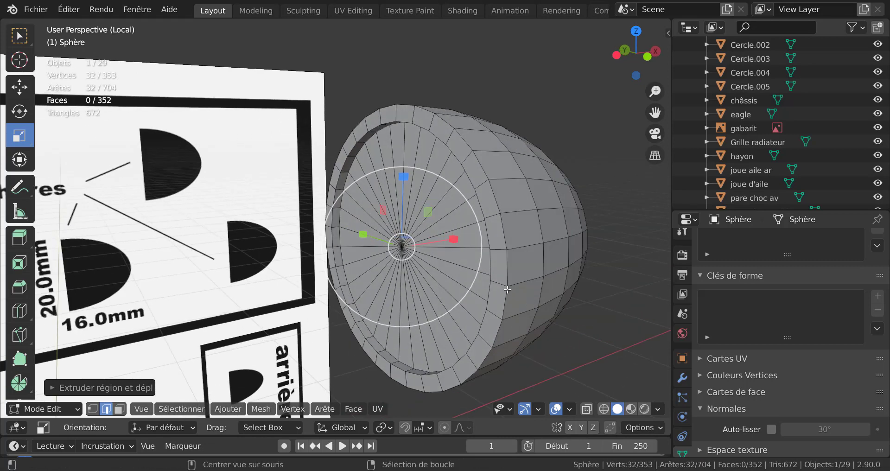
left_click(492, 277, "alt")
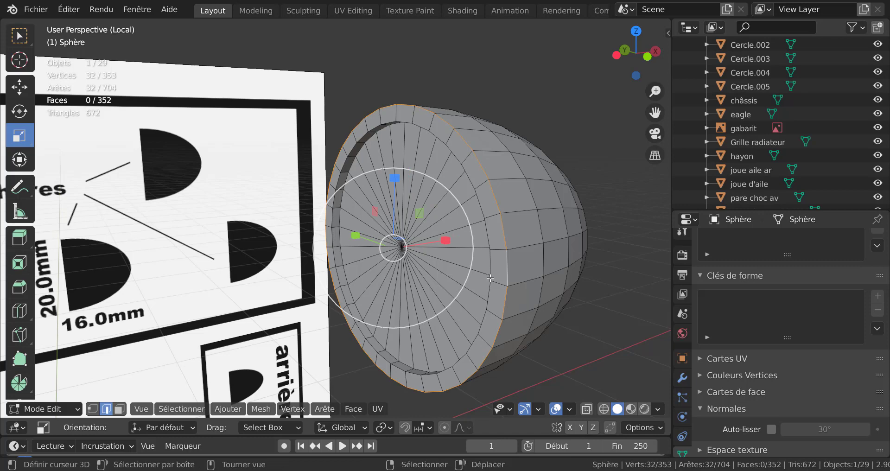
middle_click_drag(495, 264, 487, 225)
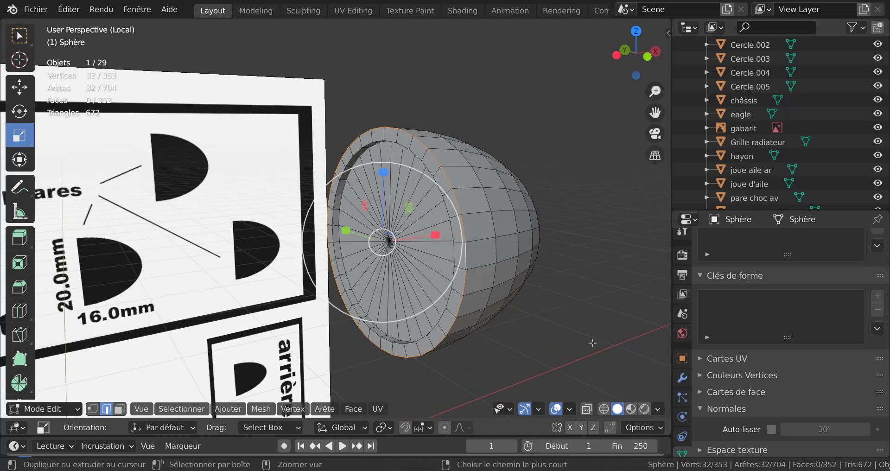
key("ctrl+b")
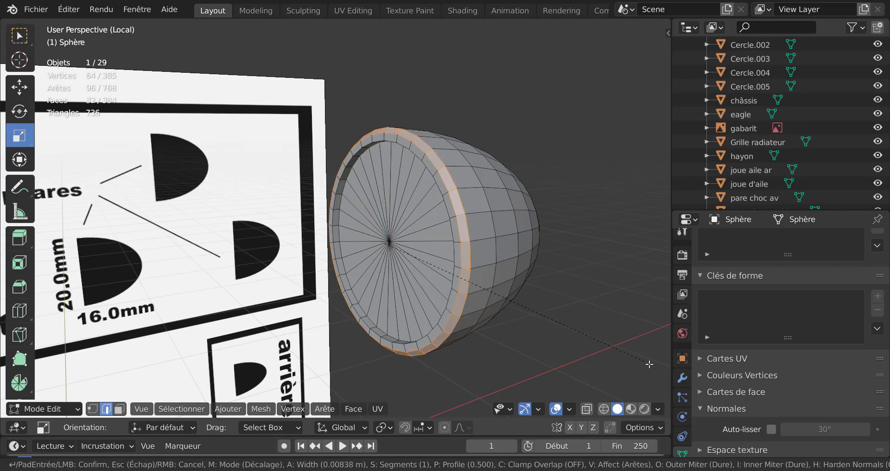
left_click(640, 353)
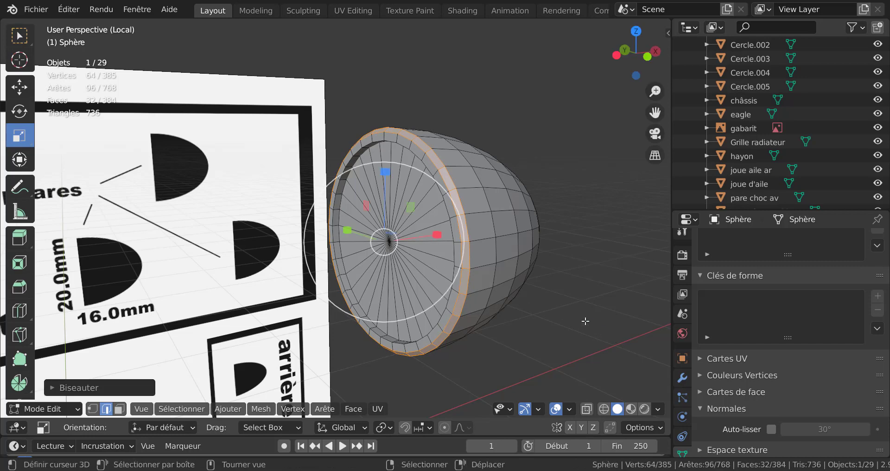
Bevel the inner edge loop of the headlight's rim lip with one narrow segment.
scroll(501, 292, "up", 1)
left_click(492, 292, "alt")
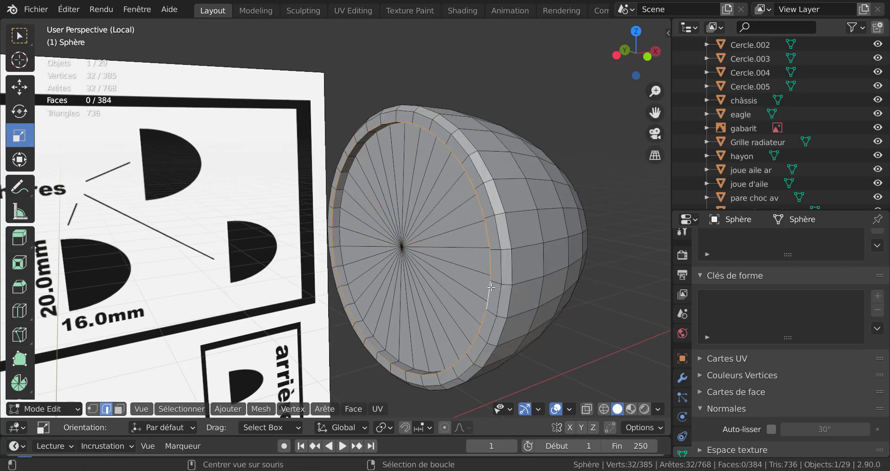
key("ctrl+b")
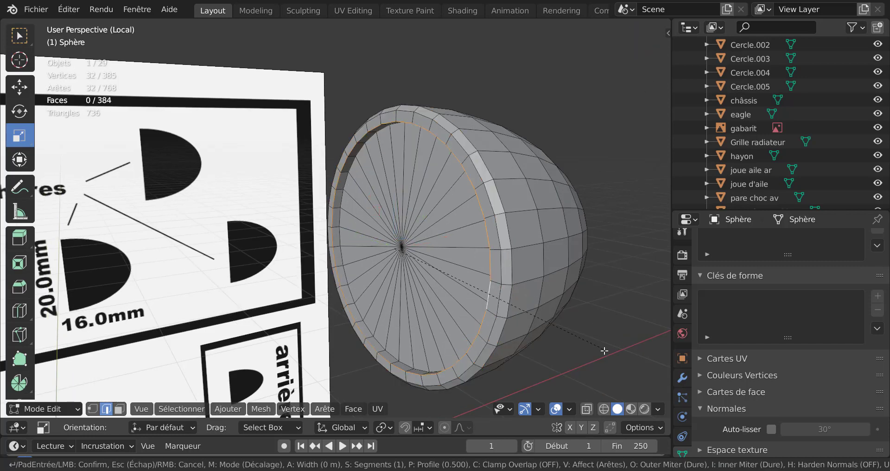
left_click(638, 366)
scroll(600, 312, "down", 2)
key("Tab")
key("Tab")
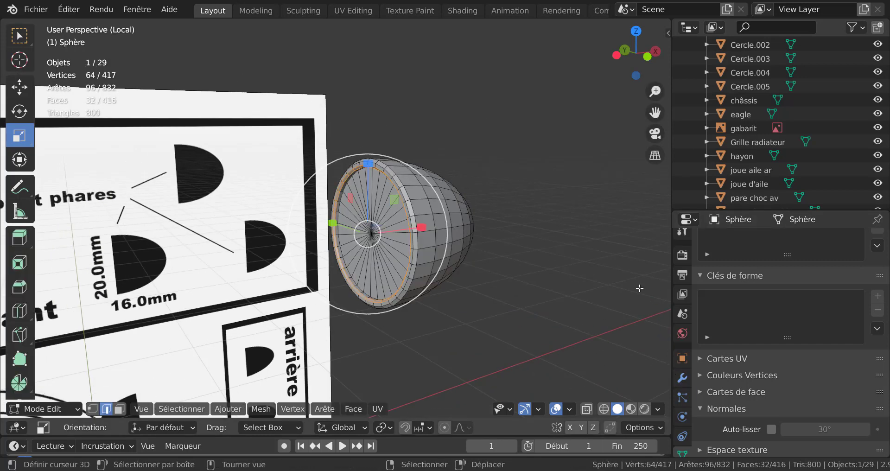
Select the whole headlight mesh and run all the 3D-Print checks on it.
key("n")
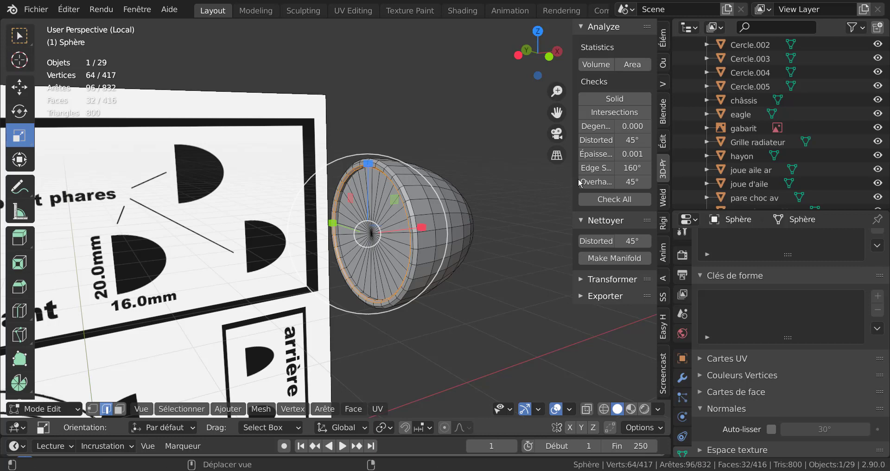
left_click_drag(574, 183, 516, 211)
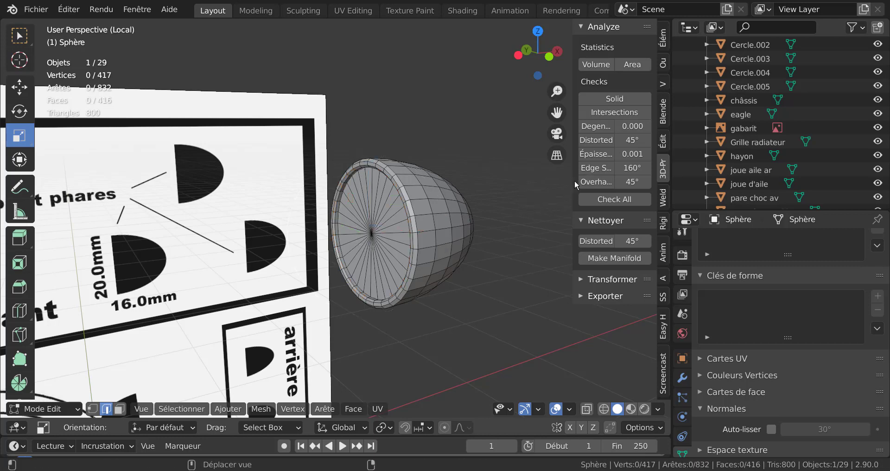
left_click_drag(571, 182, 528, 201)
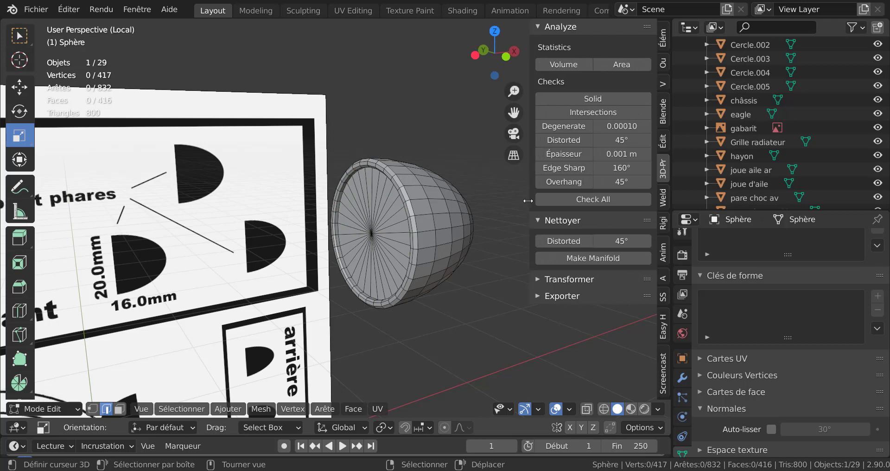
key("a")
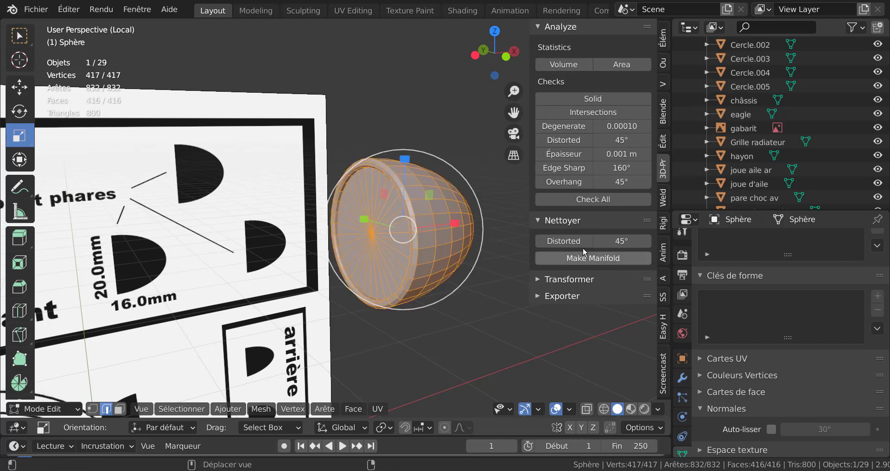
left_click(604, 200)
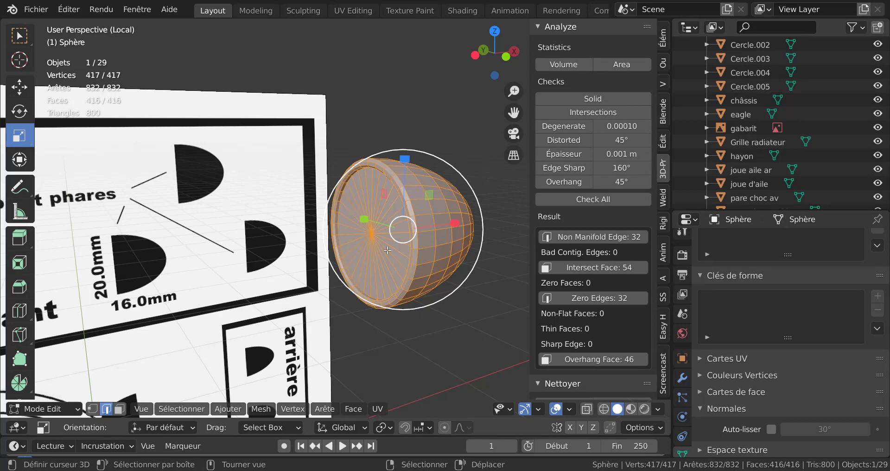
Merge the headlight's duplicate vertices by distance and rerun all the 3D-Print checks.
middle_click_drag(388, 250, 360, 245, "shift")
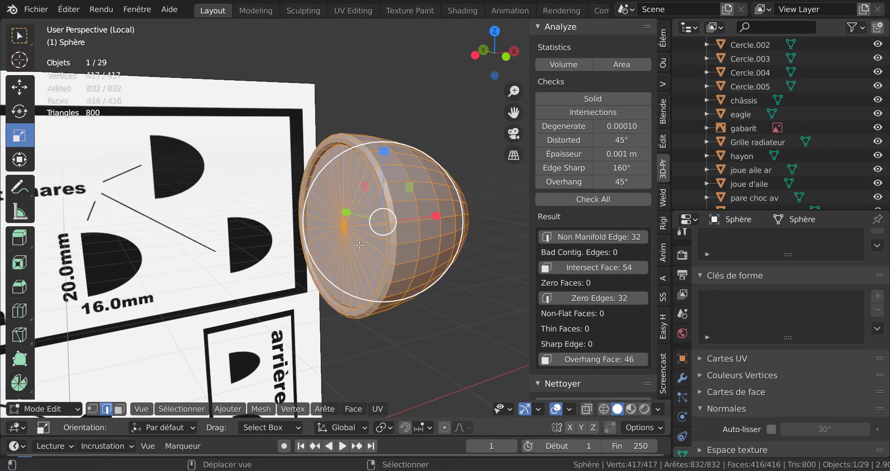
scroll(359, 245, "up", 2)
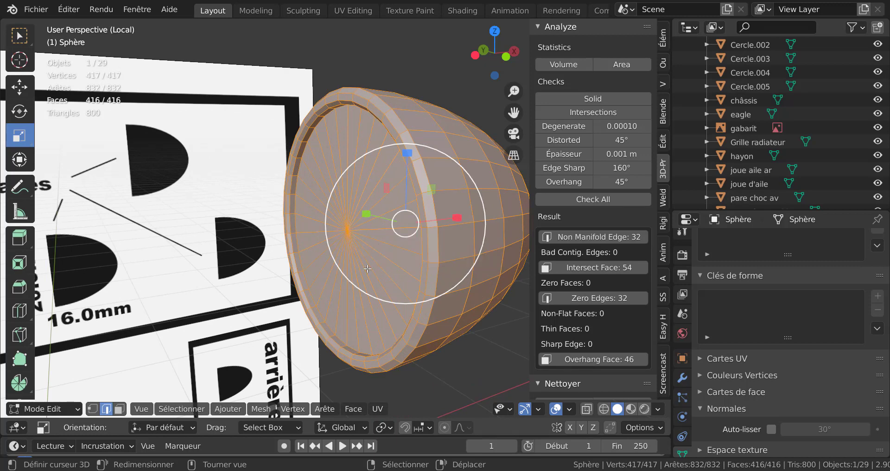
key("q")
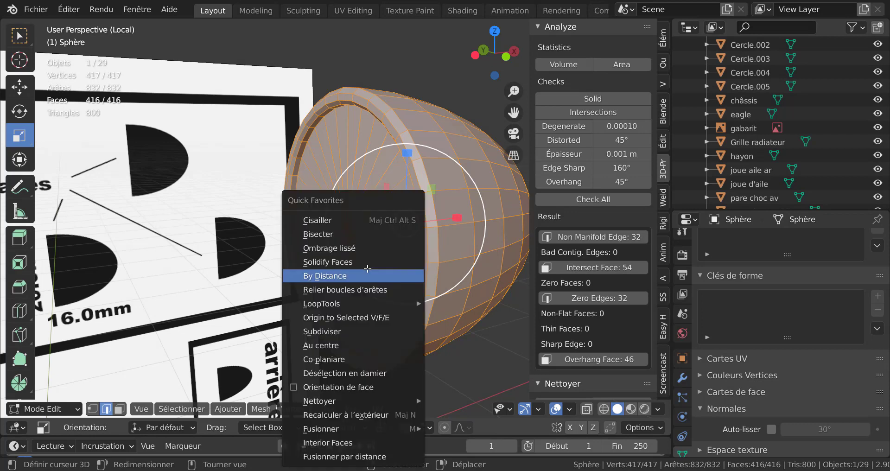
left_click(345, 456)
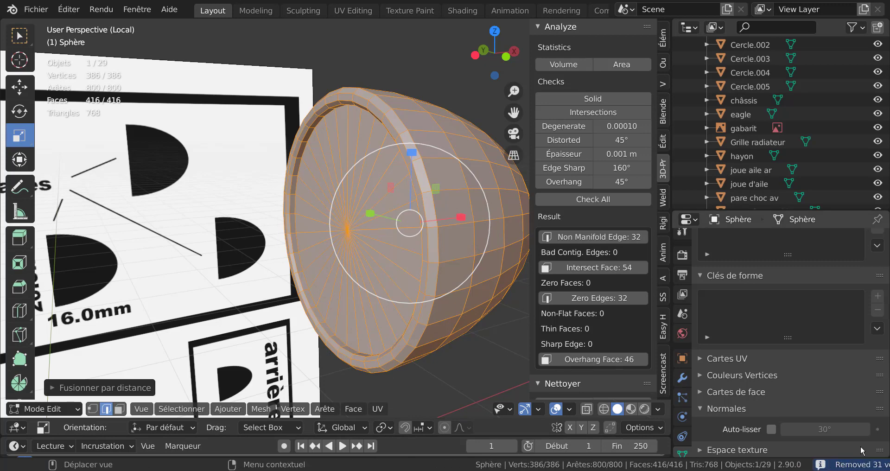
left_click(596, 199)
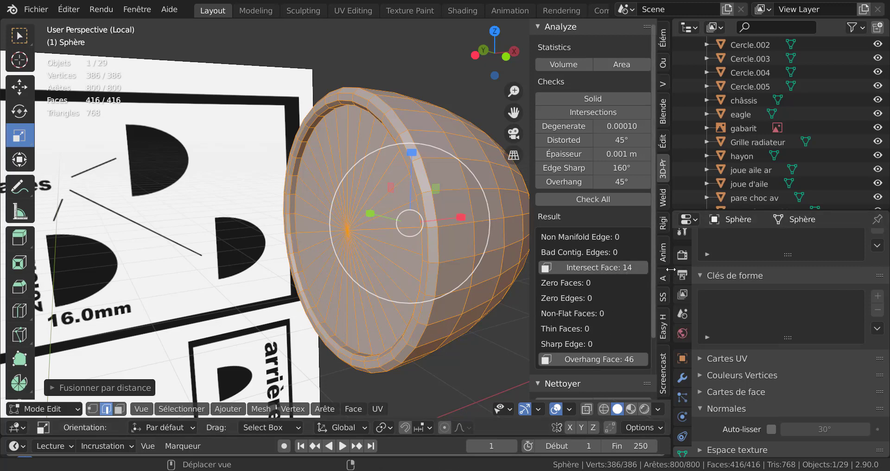
Hide the 3D-Print checks and widen the properties editor.
left_click_drag(671, 268, 760, 269)
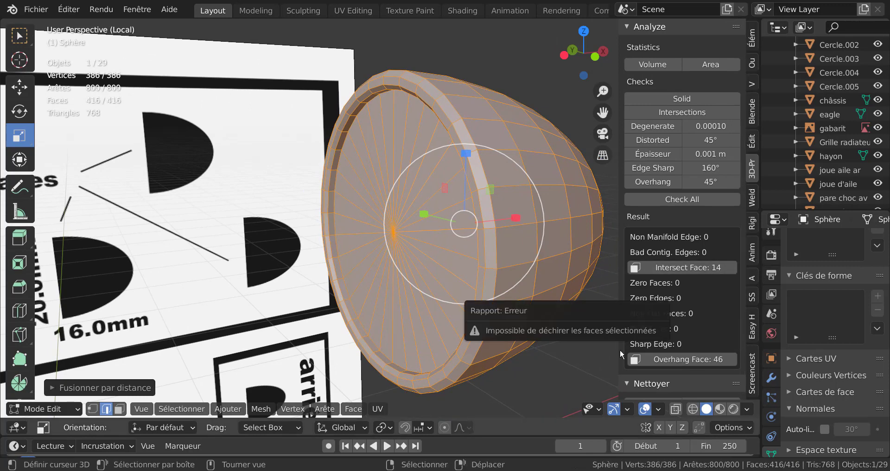
left_click_drag(619, 289, 744, 288)
scroll(509, 285, "down", 1)
scroll(510, 285, "down", 2)
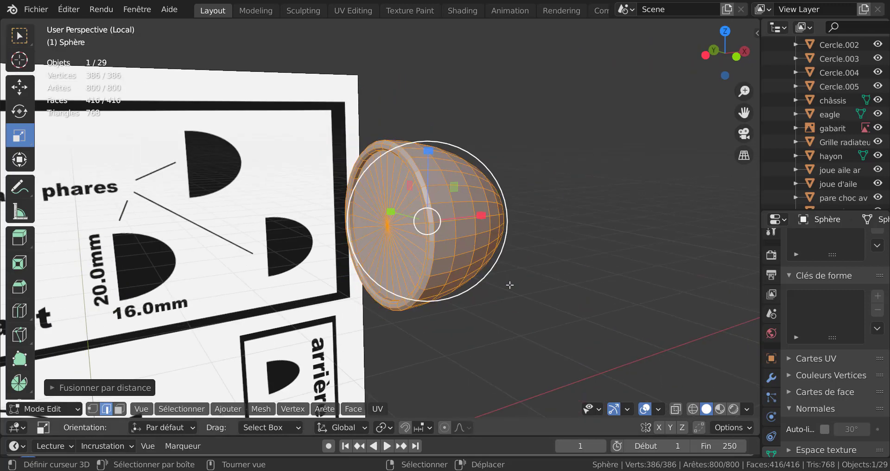
mouse_move(569, 325)
middle_mouse_down()
mouse_move(513, 336)
mouse_move(559, 325)
middle_mouse_up()
scroll(557, 324, "up", 2)
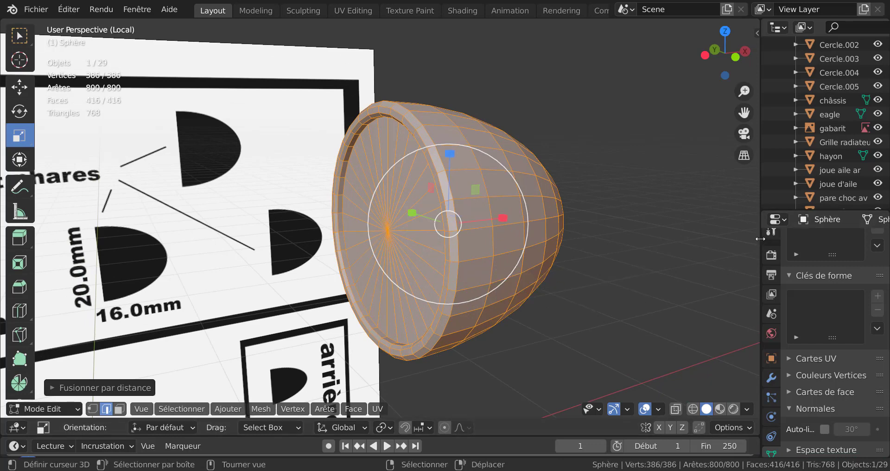
left_click_drag(757, 248, 648, 250)
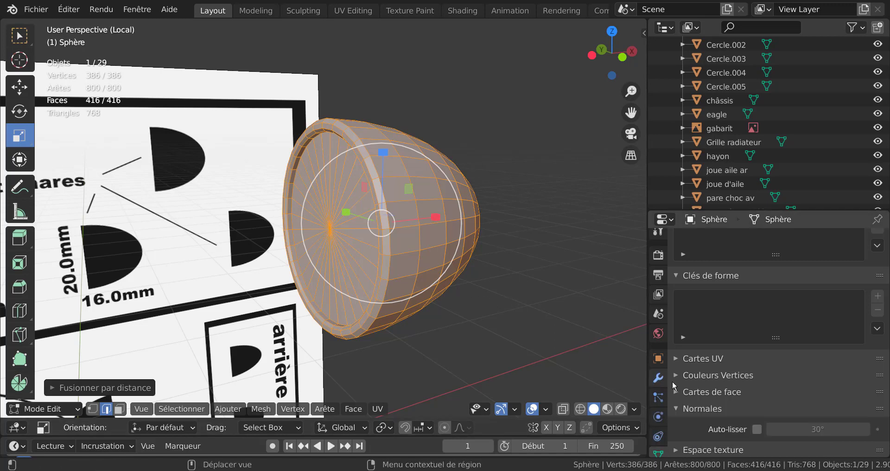
Apply smooth shading to all the headlight's faces and enable Auto Smooth at 30°.
left_click(317, 410)
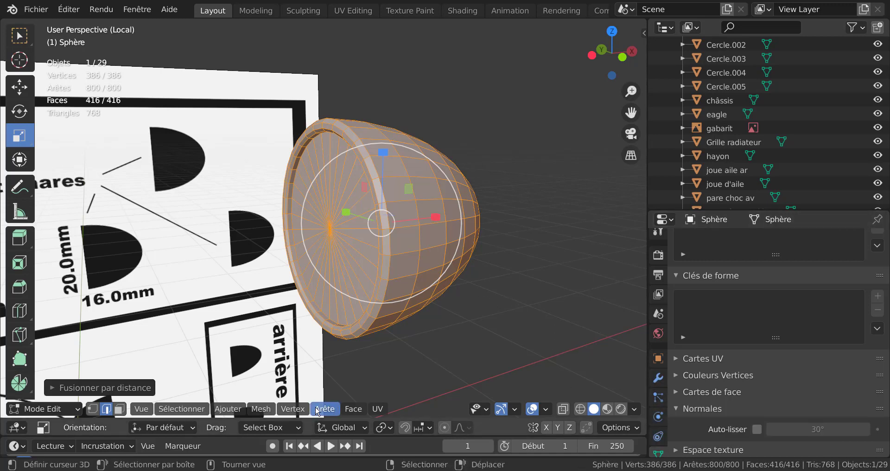
mouse_move(358, 412)
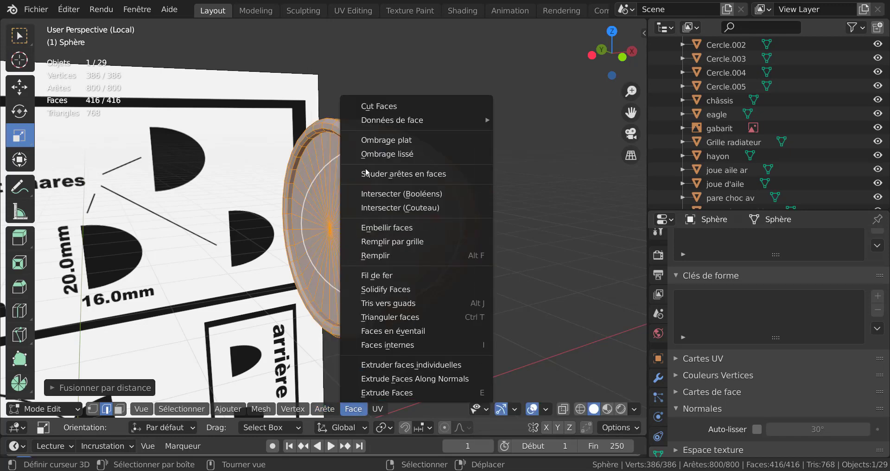
left_click(394, 155)
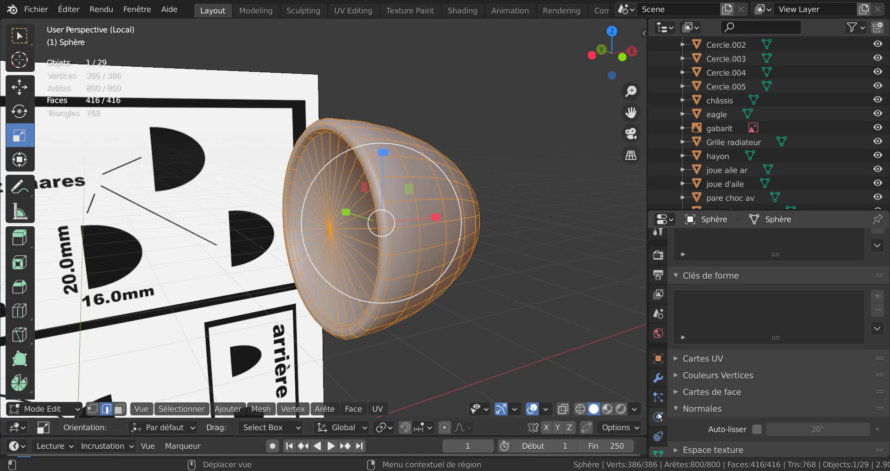
scroll(659, 418, "down", 2)
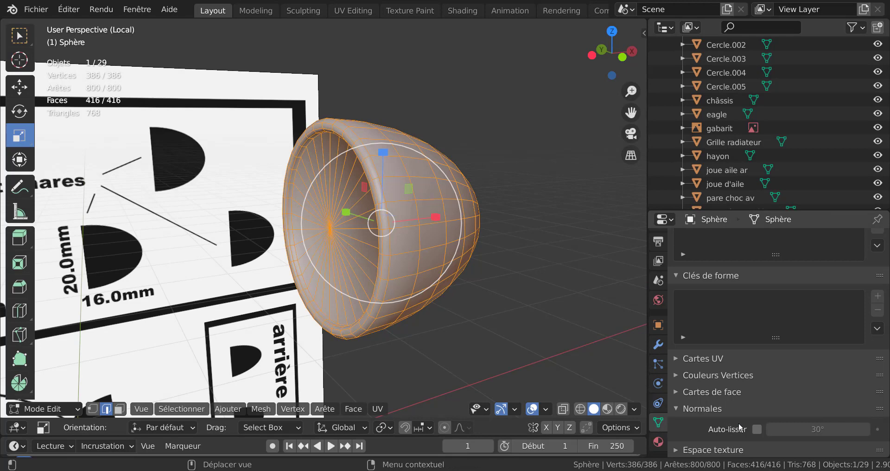
left_click(757, 429)
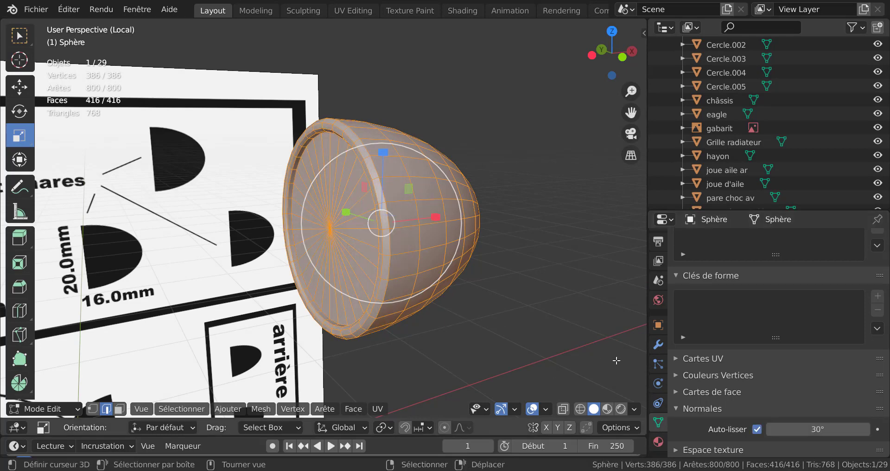
Give the headlight a new material with roughness 0.128 and sheen tint 0, and switch the viewport to material preview.
left_click(659, 442)
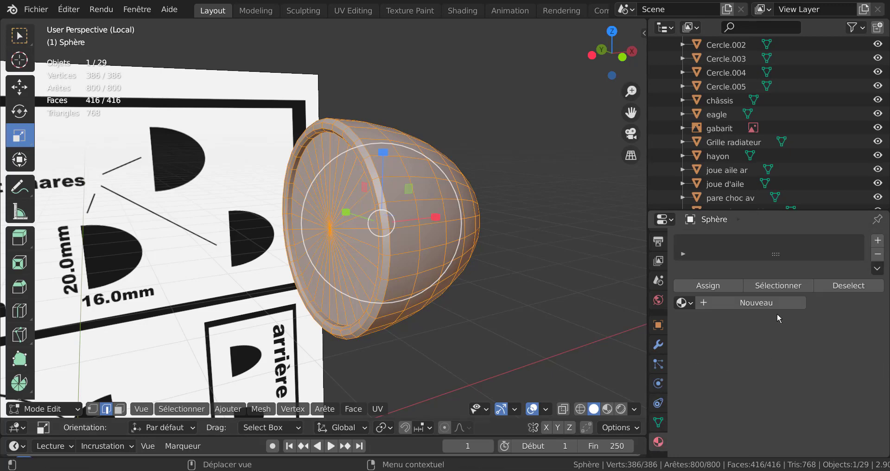
left_click(763, 302)
scroll(765, 291, "down", 12)
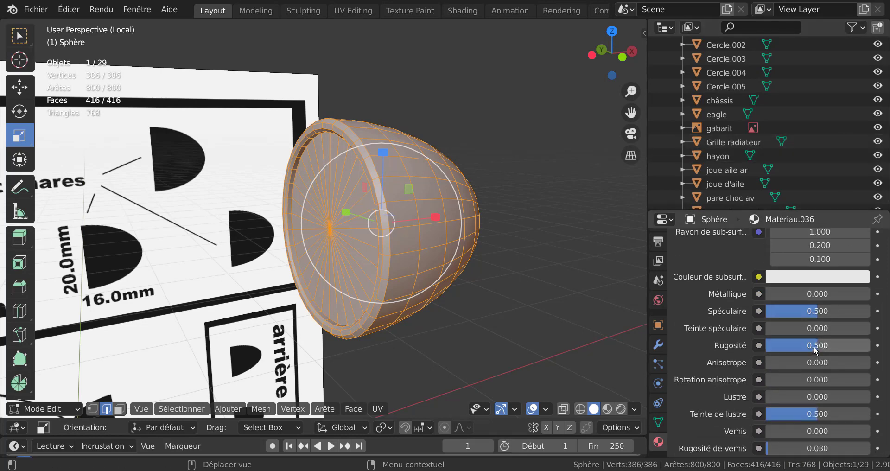
left_click_drag(816, 350, 779, 350)
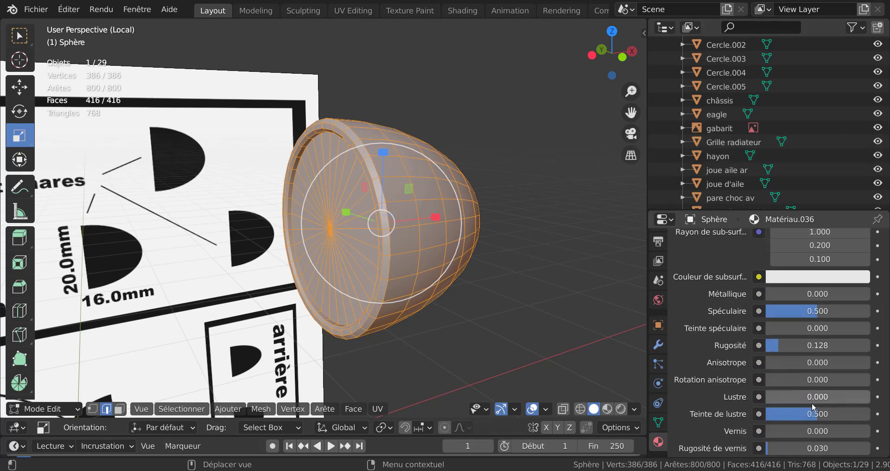
left_click_drag(812, 408, 762, 409)
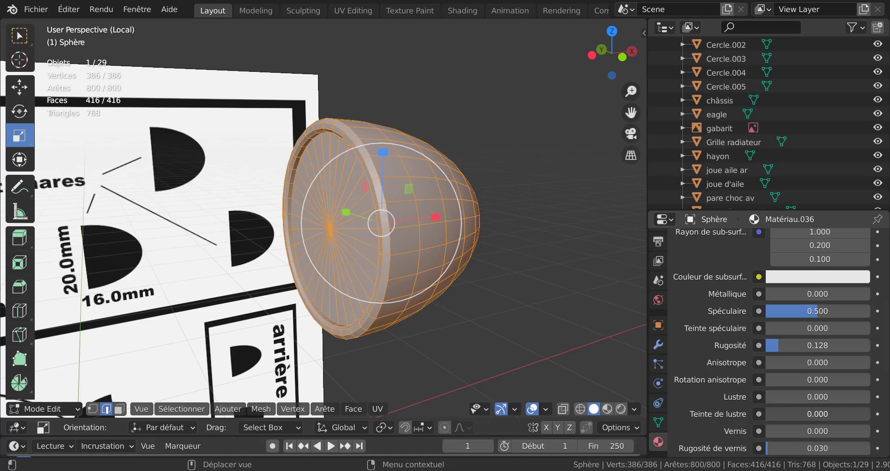
left_click(606, 409)
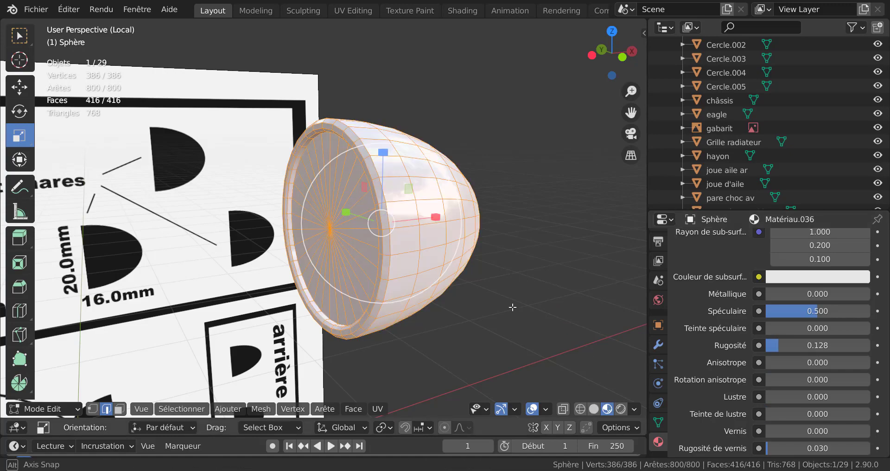
Bevel the outer edge loop of the headlight's front rim with 3 segments and a width of about 0.004 m.
middle_click_drag(512, 307, 494, 287)
scroll(540, 271, "up", 3)
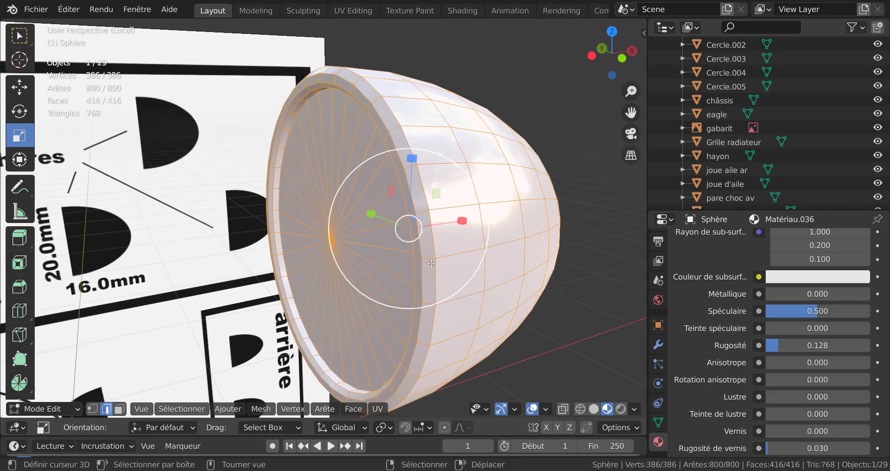
middle_click_drag(434, 257, 495, 264)
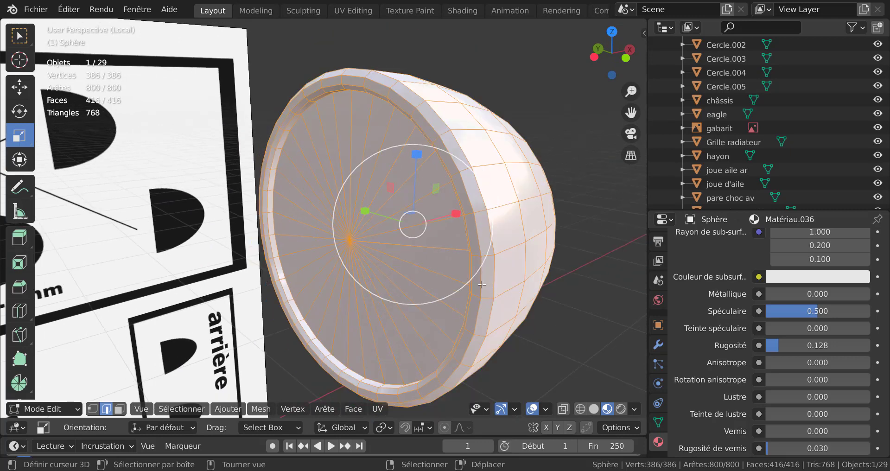
middle_click_drag(487, 293, 466, 296)
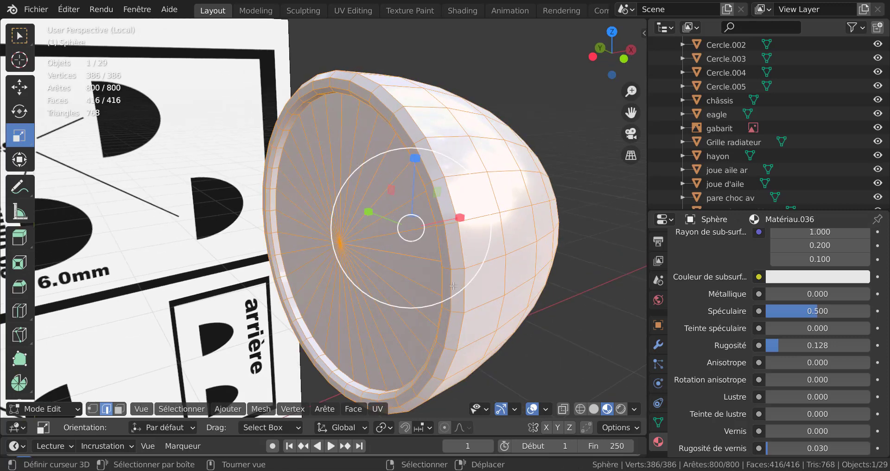
left_click(453, 286, "alt")
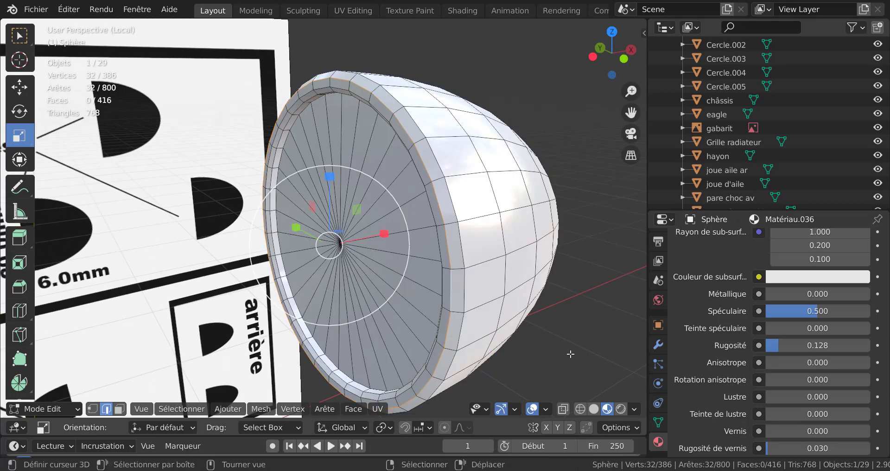
key("ctrl+b")
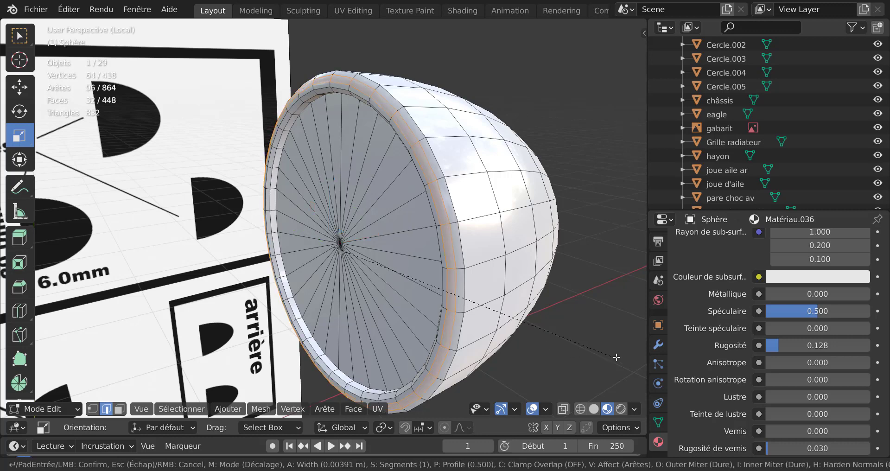
scroll(612, 358, "up", 2)
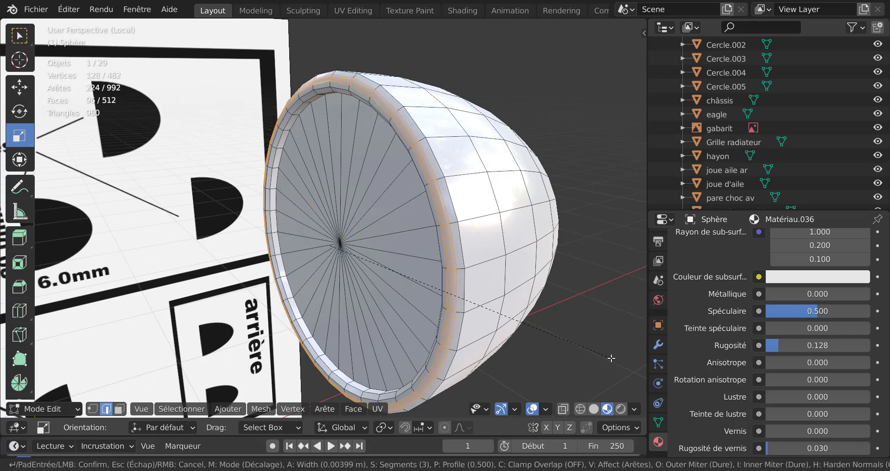
left_click(612, 359)
middle_click_drag(605, 340, 545, 363)
Bevel the inner edge loop of the headlight's front rim with 3 segments and check the rim in Object Mode.
scroll(538, 314, "up", 3)
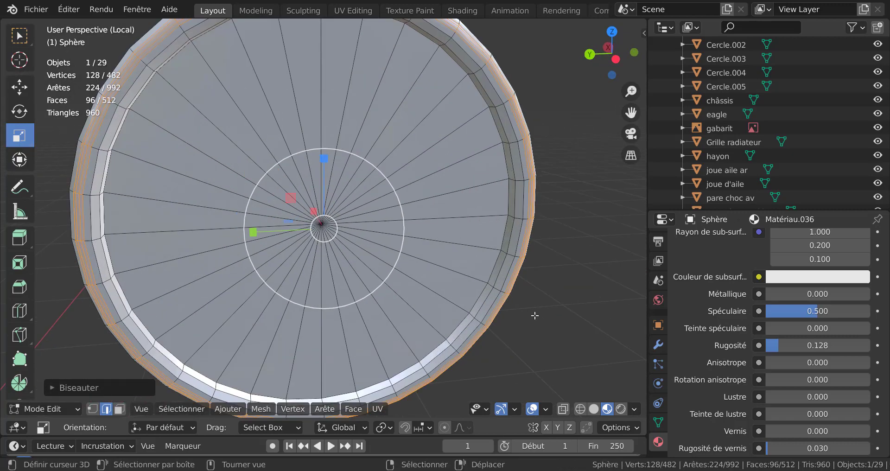
key("Tab")
key("Tab")
scroll(512, 308, "up", 1)
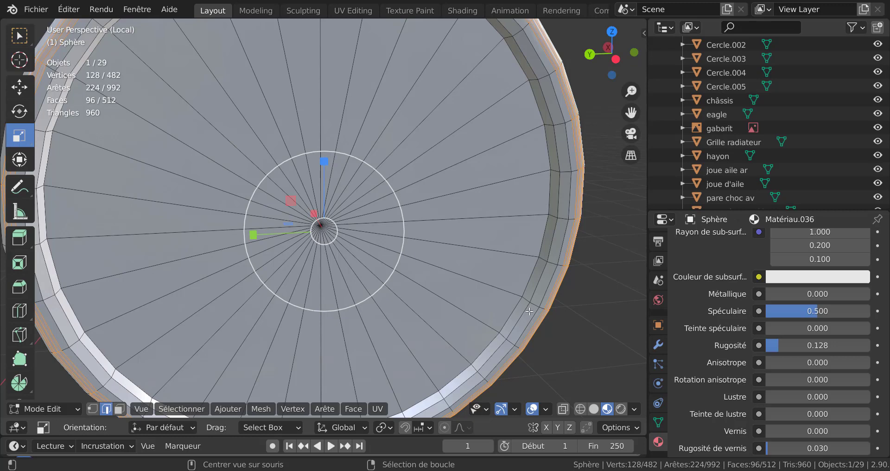
left_click(528, 307, "alt")
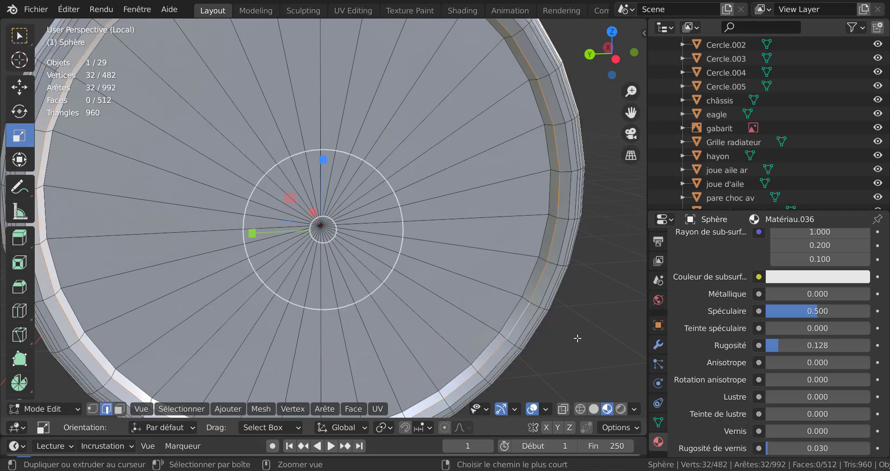
key("ctrl+b")
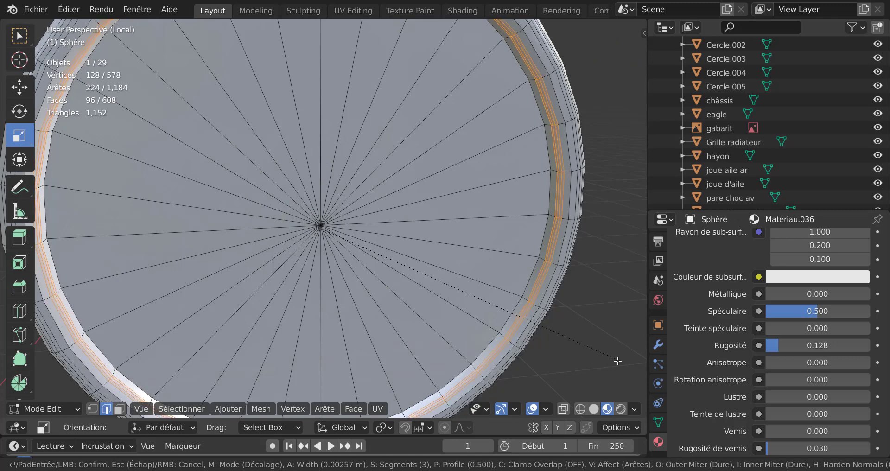
left_click(598, 344)
key("Tab")
scroll(605, 330, "down", 2)
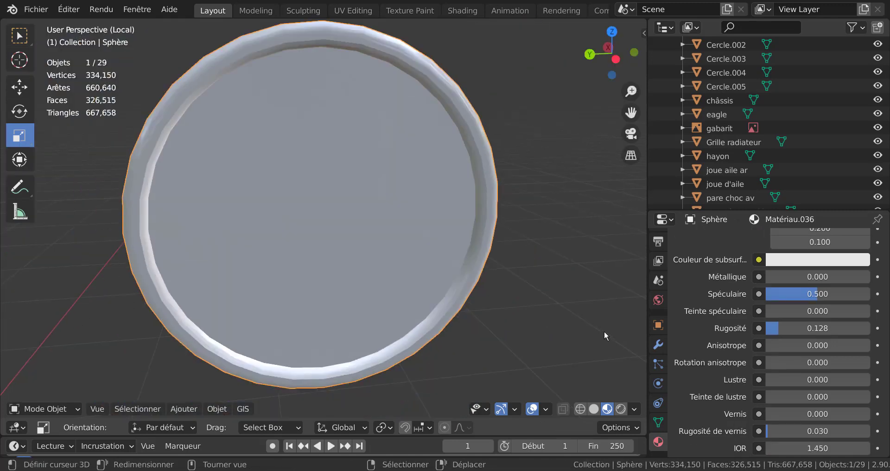
middle_click_drag(479, 299, 376, 305)
Add a centred edge loop around the headlight shell, in the first band of faces behind the rim.
key("Tab")
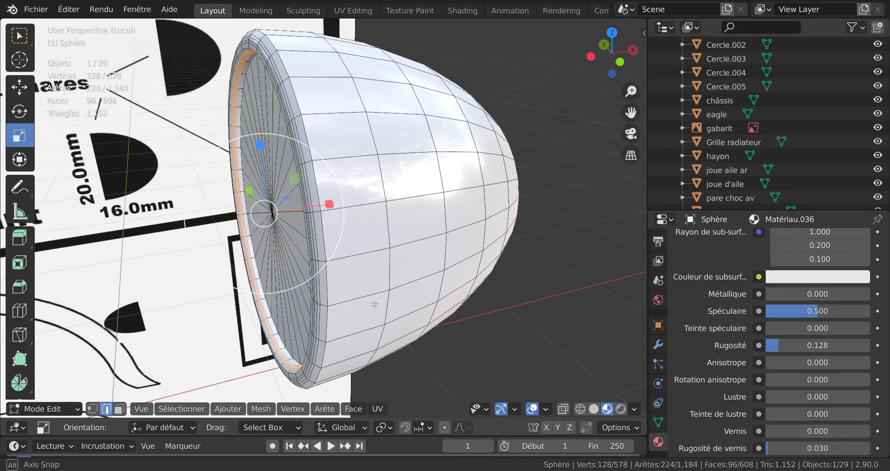
key("ctrl+r")
left_click(346, 259)
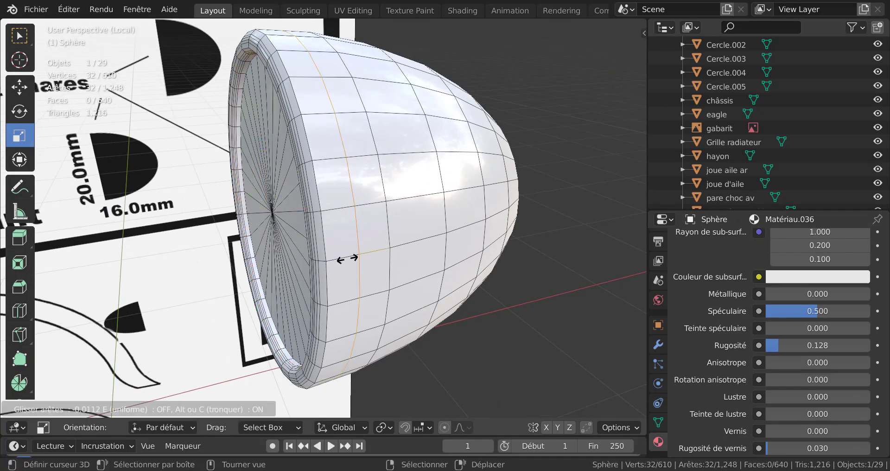
right_click(345, 258)
left_click(333, 165)
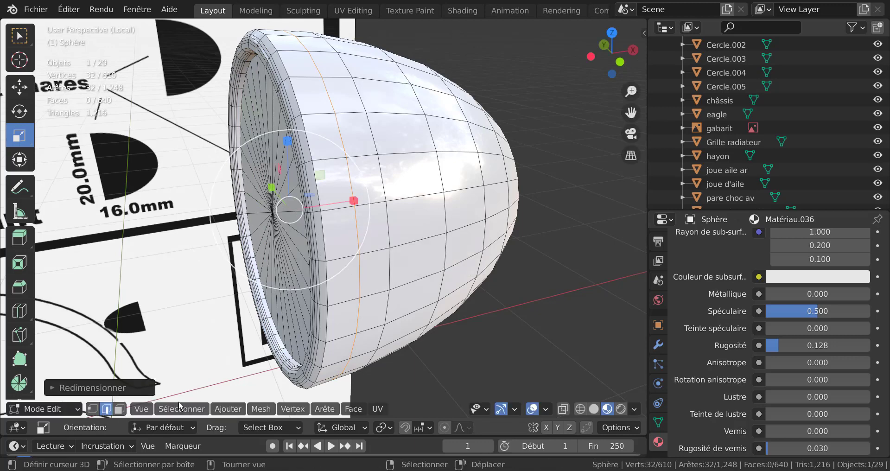
Select the ring of faces between the front rim and the new edge loop.
left_click(119, 408)
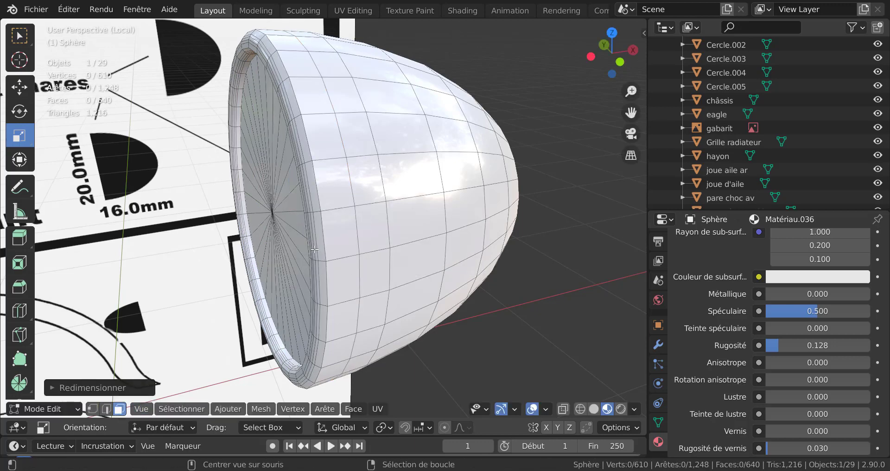
left_click(343, 254, "alt")
middle_click_drag(343, 254, 574, 243)
scroll(526, 243, "up", 2)
scroll(546, 232, "up", 1)
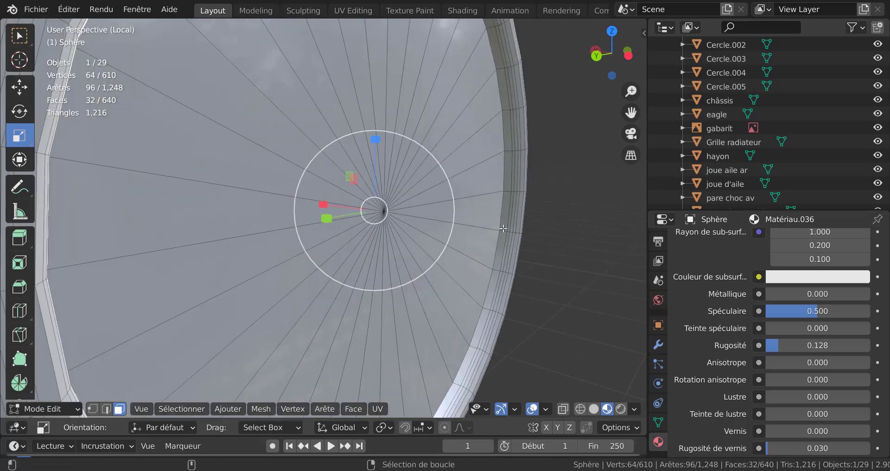
scroll(504, 228, "down", 3)
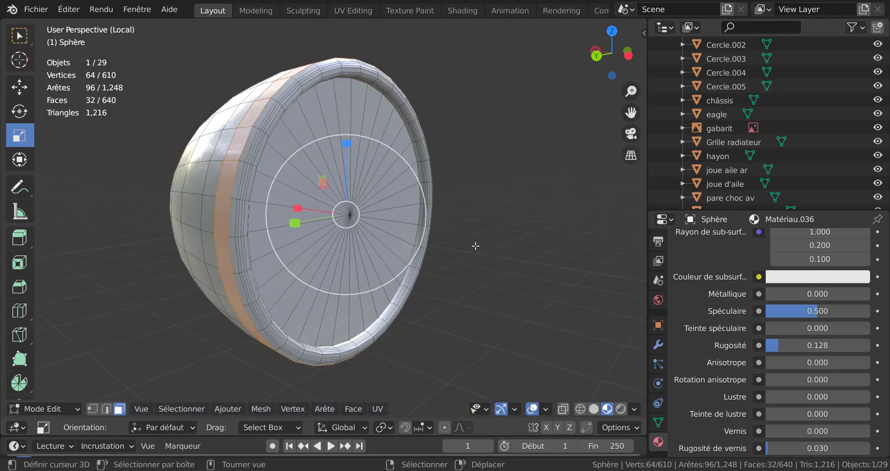
middle_click_drag(476, 246, 517, 247)
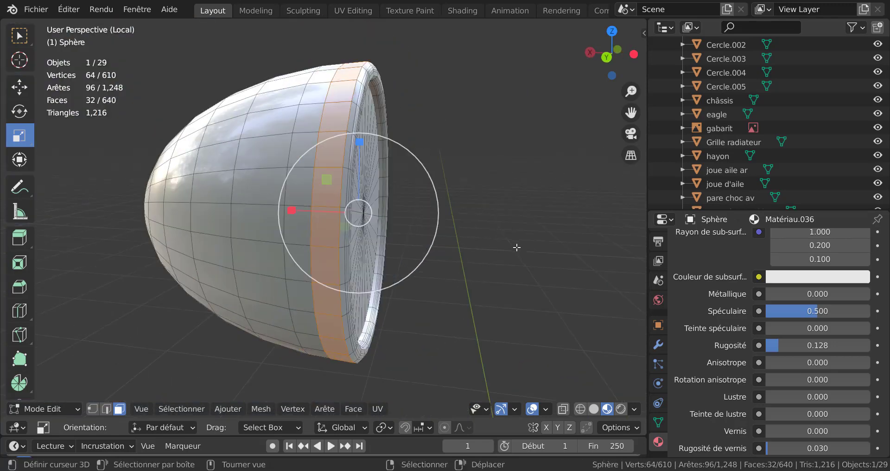
Add all vertices of the front rim and disc to the selection from the front view with X-ray, using solid shading.
key("KP_1")
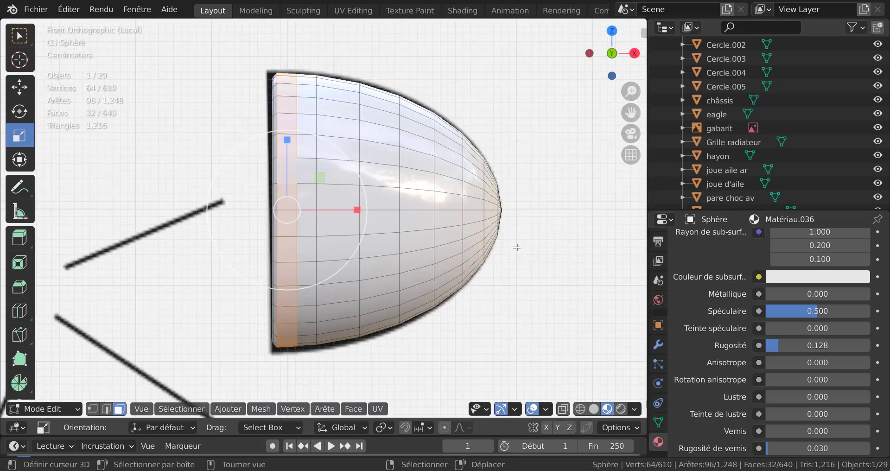
key("alt+z")
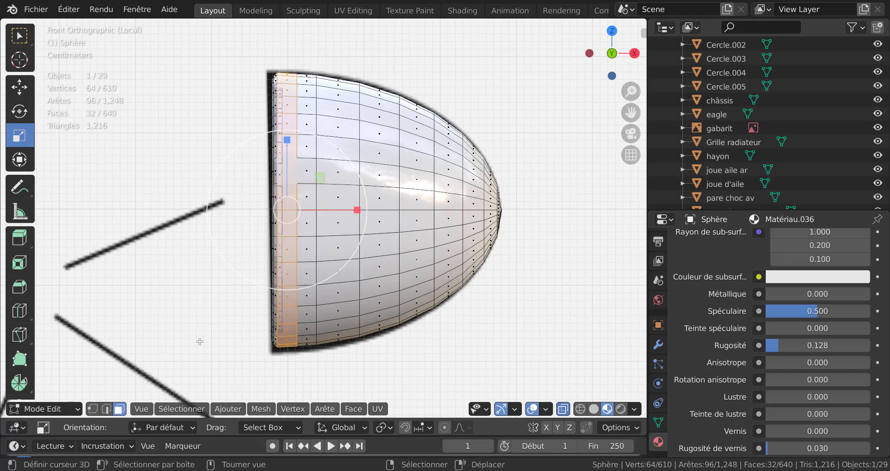
left_click(93, 409)
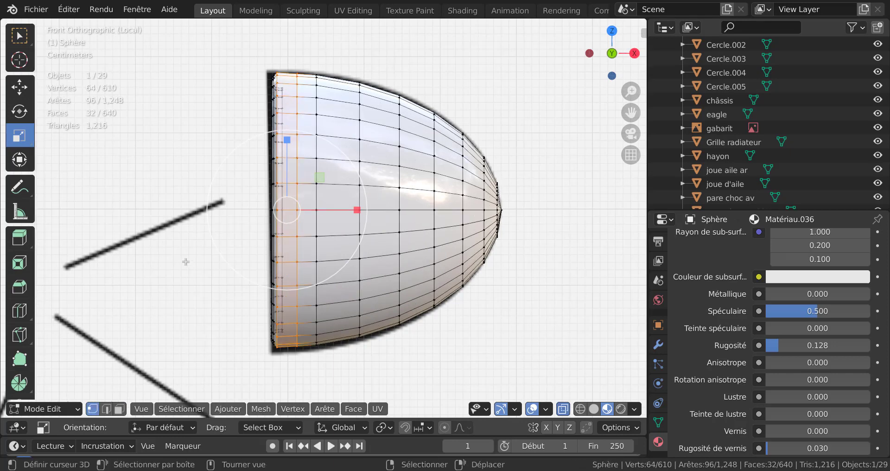
key("b")
left_click_drag(288, 68, 227, 363)
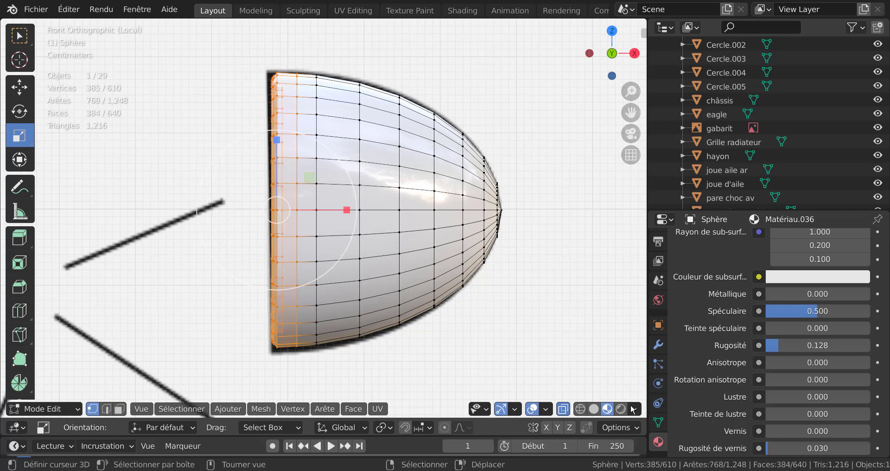
left_click(594, 409)
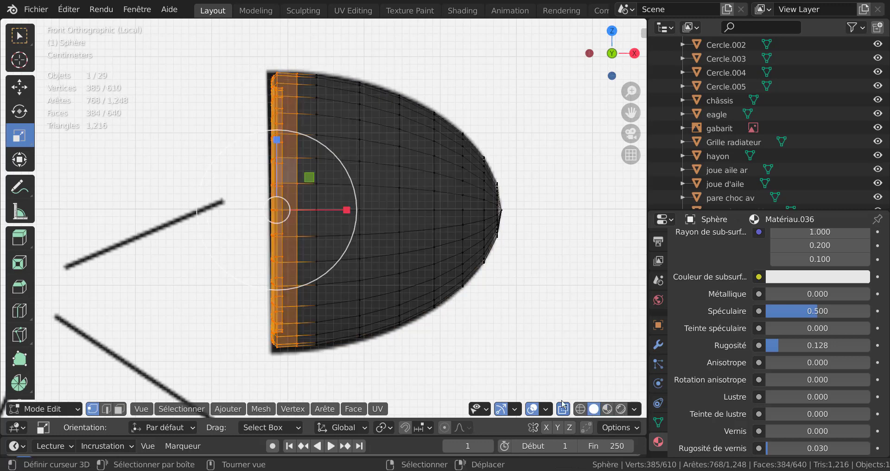
scroll(444, 359, "down", 1)
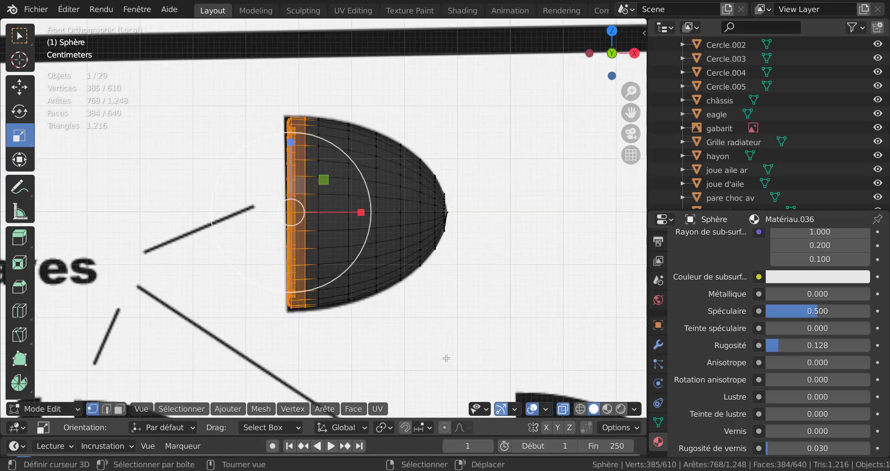
middle_click_drag(419, 324, 558, 335)
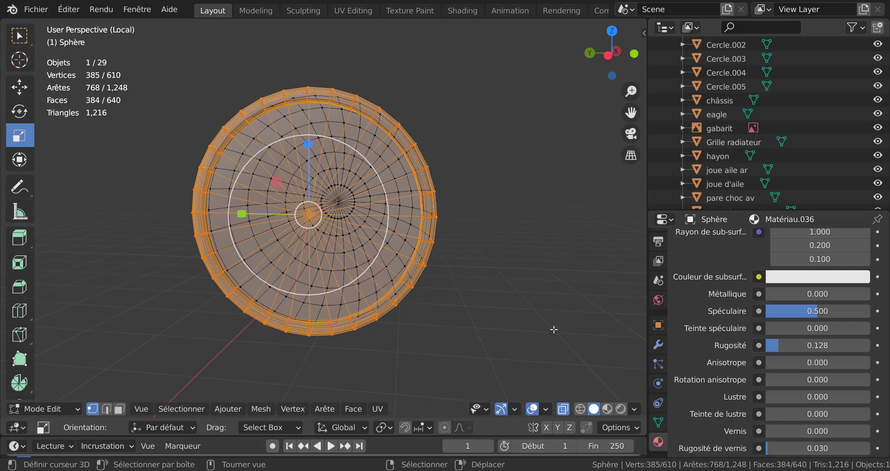
Turn off X-ray and deselect the central disc's triangular faces in face select mode, keeping the rim selected.
key("alt+z")
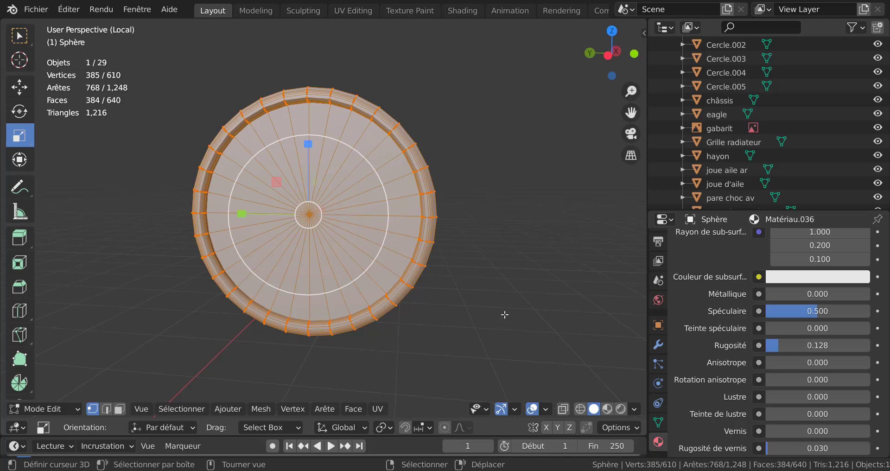
key("3")
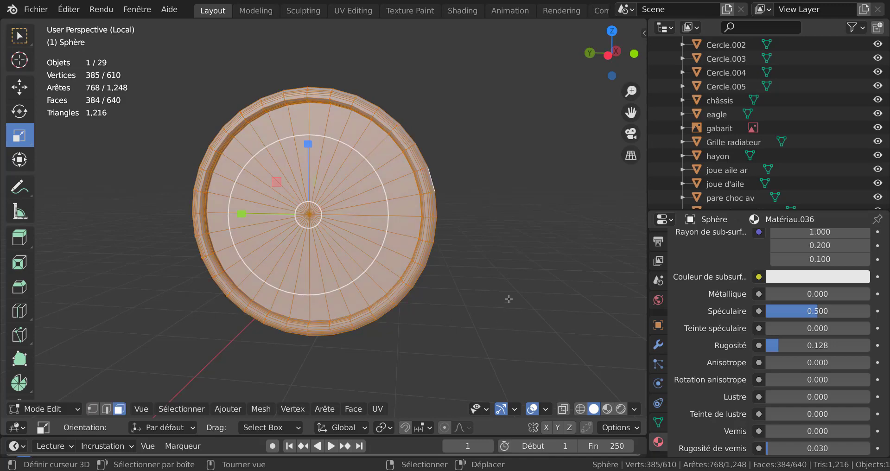
mouse_move(509, 299)
middle_mouse_down()
mouse_move(459, 336)
mouse_move(483, 324)
middle_mouse_up()
key("c")
mouse_move(325, 199)
left_mouse_down("shift")
mouse_move(308, 211)
mouse_move(312, 229)
mouse_move(264, 197)
mouse_move(301, 172)
left_mouse_up("shift")
key("Escape")
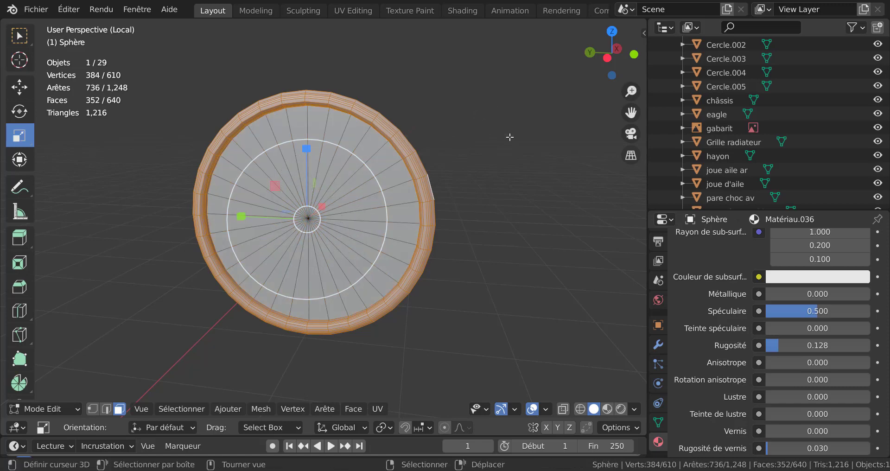
middle_click_drag(573, 249, 482, 239)
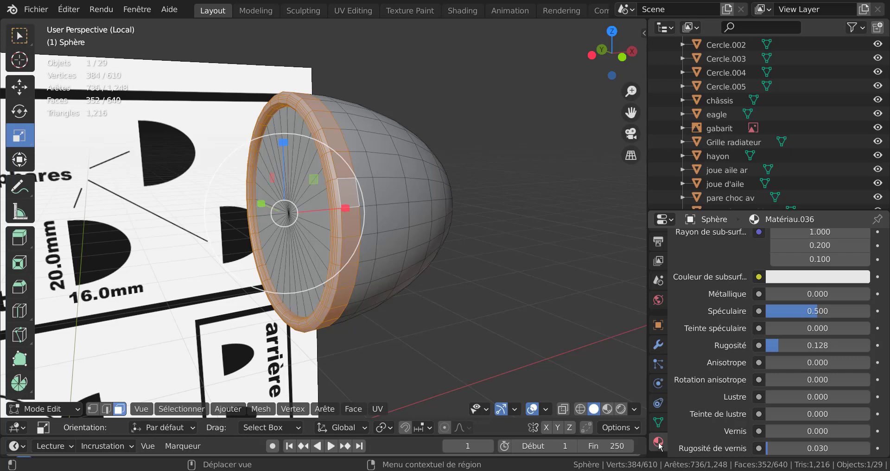
Add a second material slot to the headlight and create a new material in it.
scroll(751, 284, "up", 3)
scroll(751, 284, "up", 5)
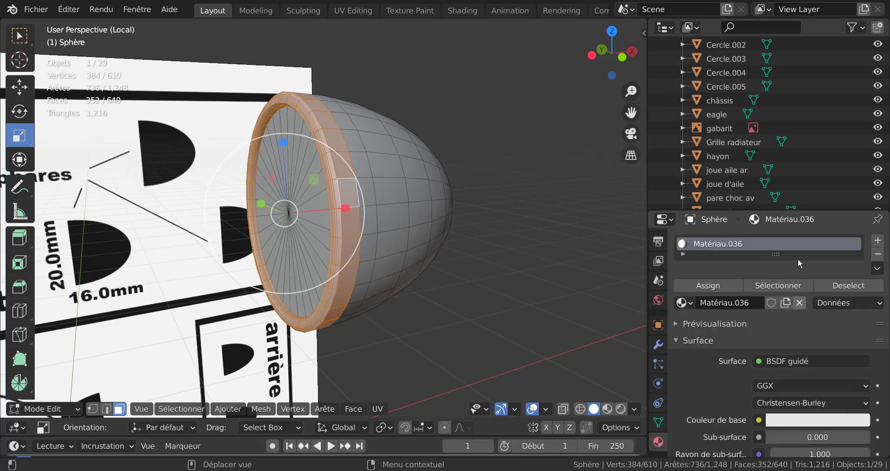
left_click(878, 240)
left_click(749, 336)
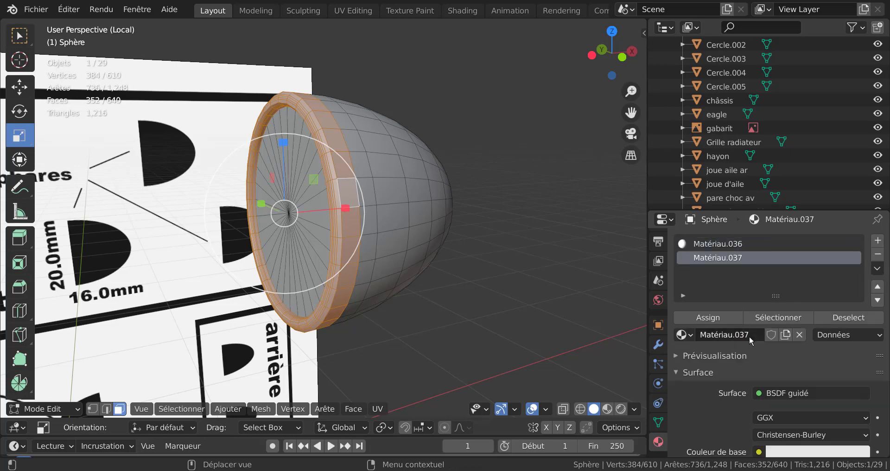
Set the second material's roughness to 0.
scroll(749, 346, "down", 8)
scroll(749, 348, "up", 2)
scroll(749, 348, "down", 1)
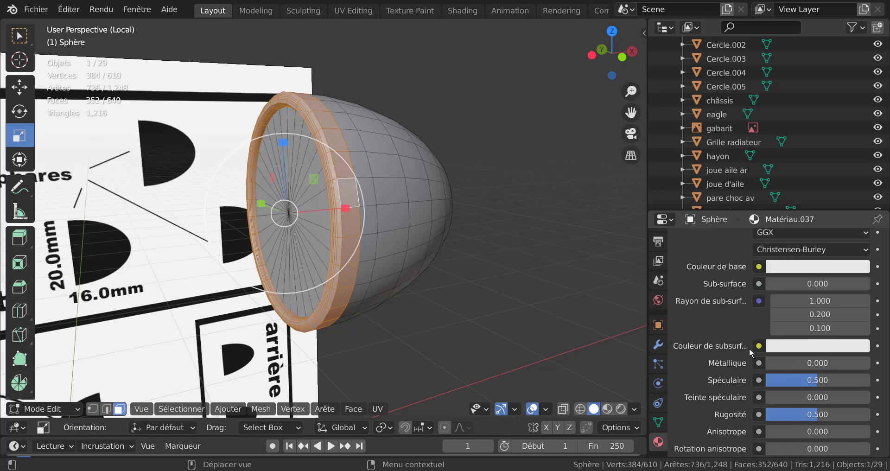
scroll(757, 381, "down", 3)
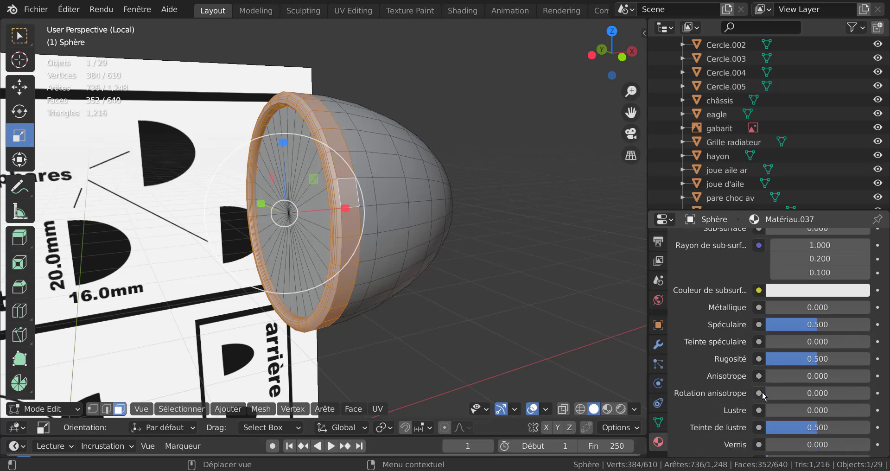
scroll(772, 350, "up", 1)
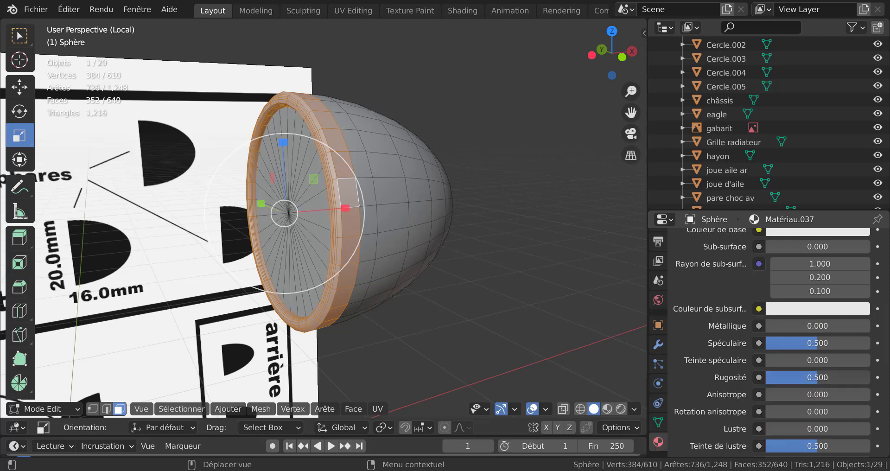
left_click_drag(817, 381, 766, 388)
scroll(818, 387, "down", 3)
scroll(729, 383, "up", 4)
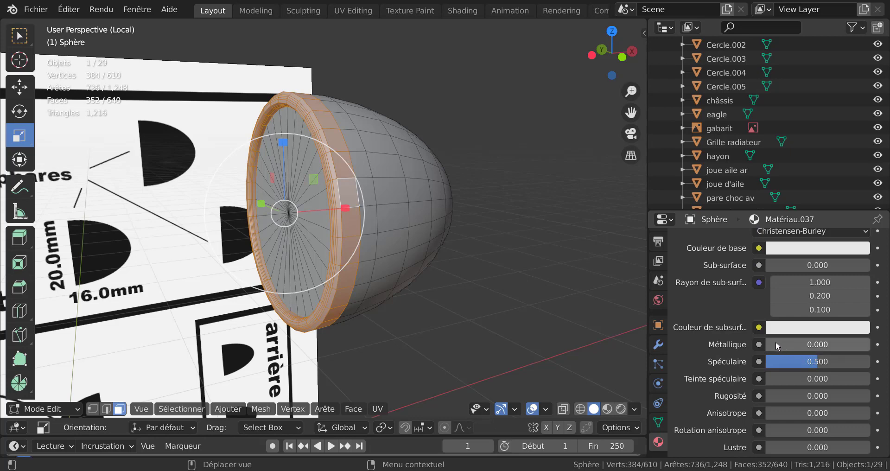
Set the second material's metallic value to 0.889 and its specular value to 0.283.
left_click_drag(775, 341, 881, 341)
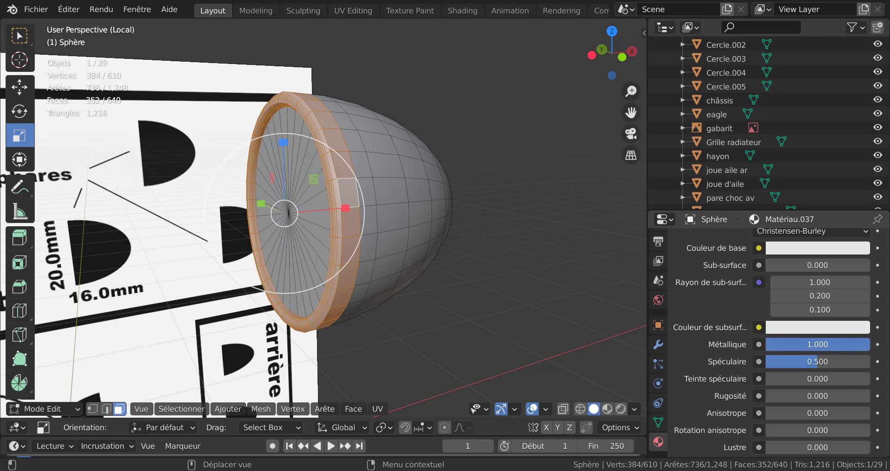
left_click_drag(812, 362, 788, 361)
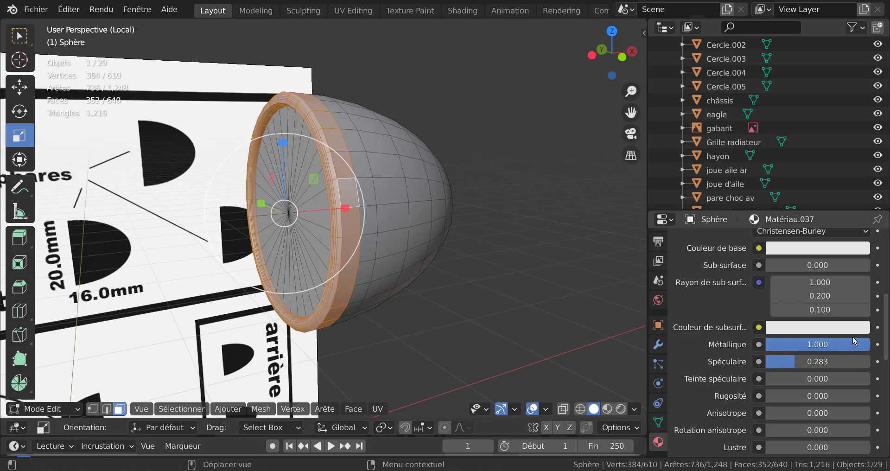
left_click_drag(817, 344, 806, 344)
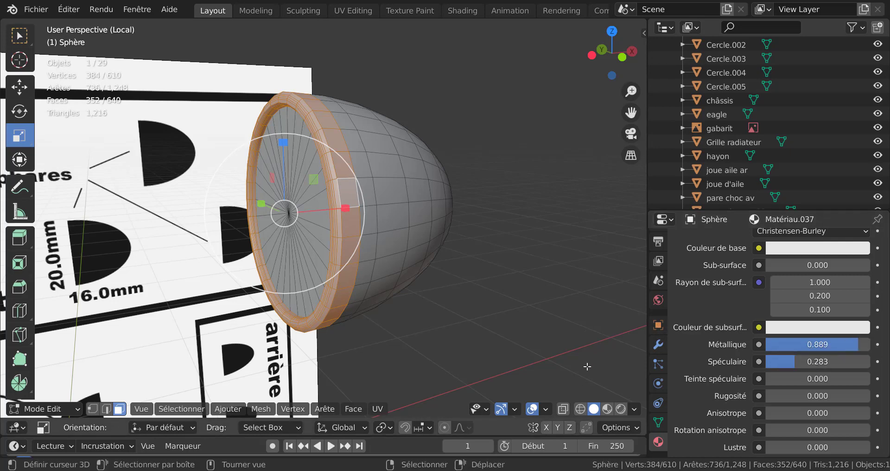
Switch to material preview shading, assign the second material to the selected rim faces and return to Object Mode.
left_click(611, 409)
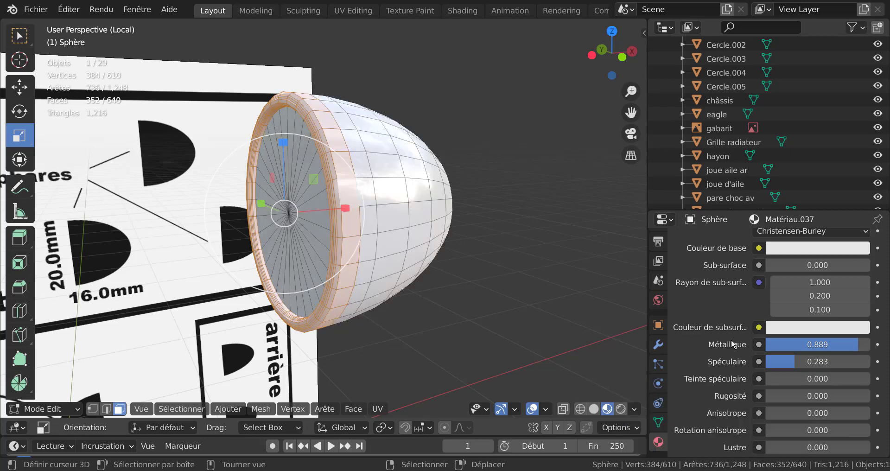
scroll(779, 297, "up", 2)
scroll(779, 298, "up", 7)
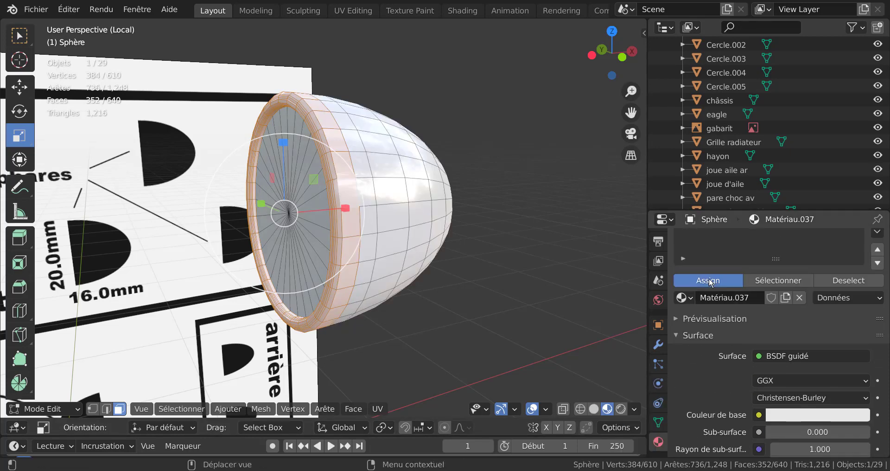
left_click(712, 280)
middle_click_drag(568, 315, 598, 316)
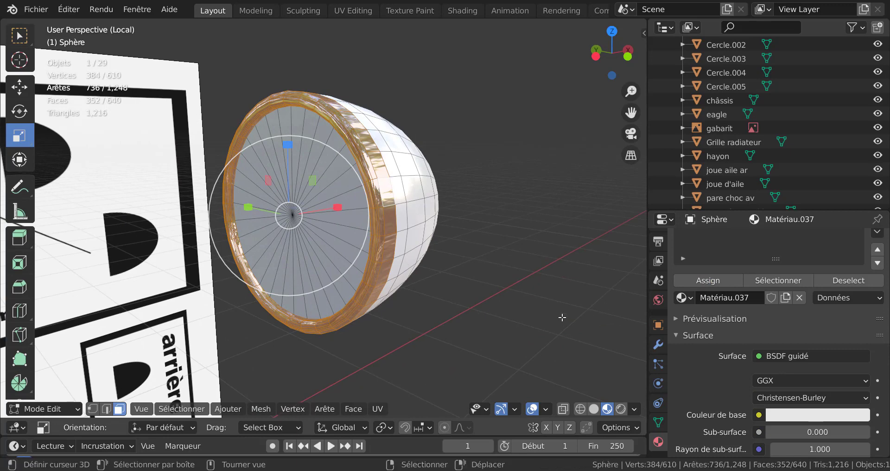
scroll(552, 311, "up", 2)
key("Tab")
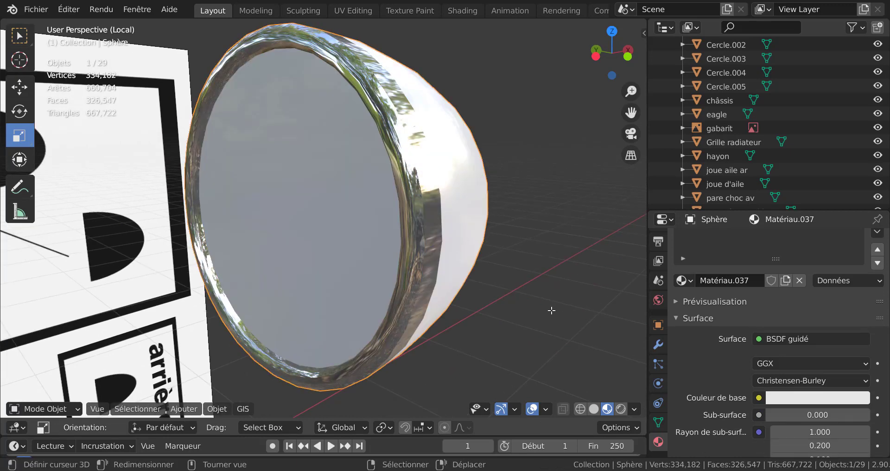
Set the rim material's roughness to 0.084.
scroll(552, 310, "down", 2)
scroll(732, 377, "down", 7)
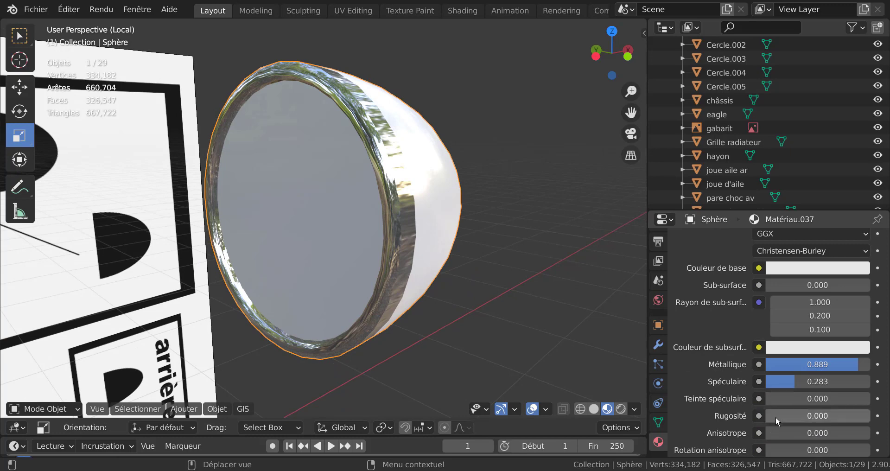
left_click_drag(826, 416, 835, 416)
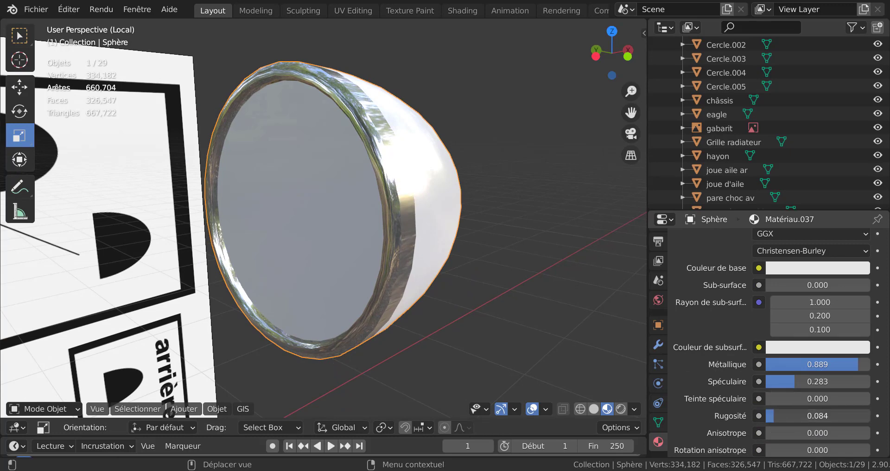
Put the headlight back into Edit Mode with its front disc facing the view.
middle_click_drag(471, 283, 468, 195)
key("Tab")
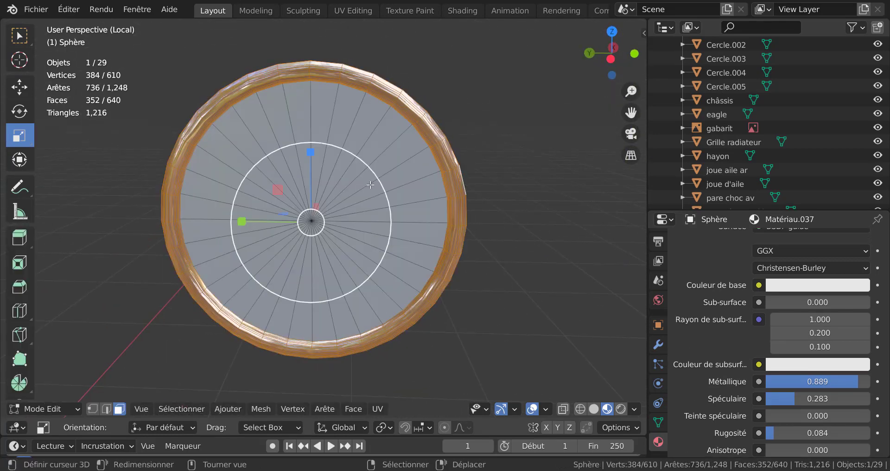
middle_click_drag(367, 191, 464, 234)
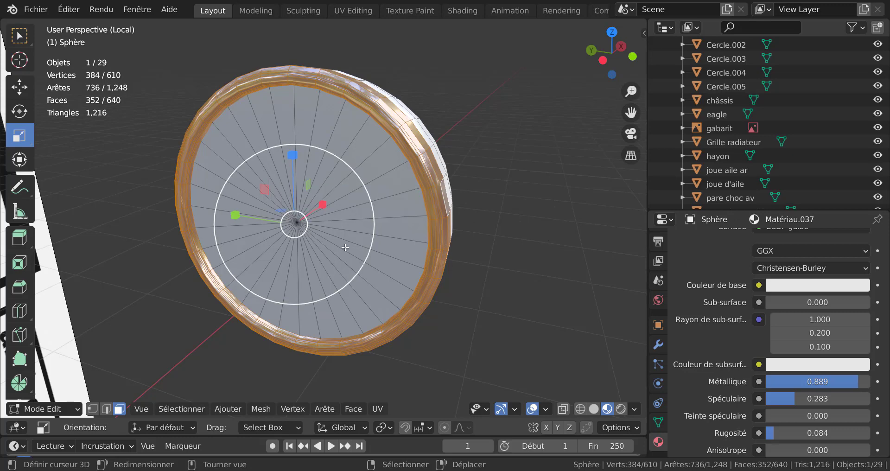
middle_click_drag(319, 210, 302, 230)
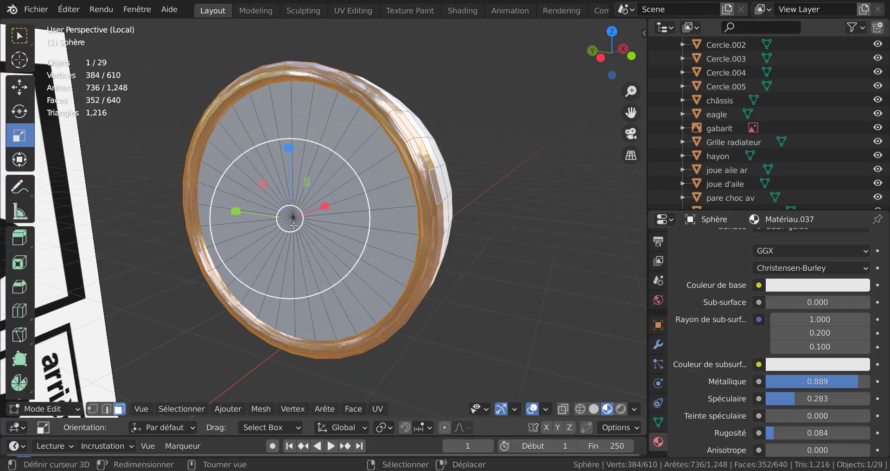
middle_click_drag(294, 225, 314, 234)
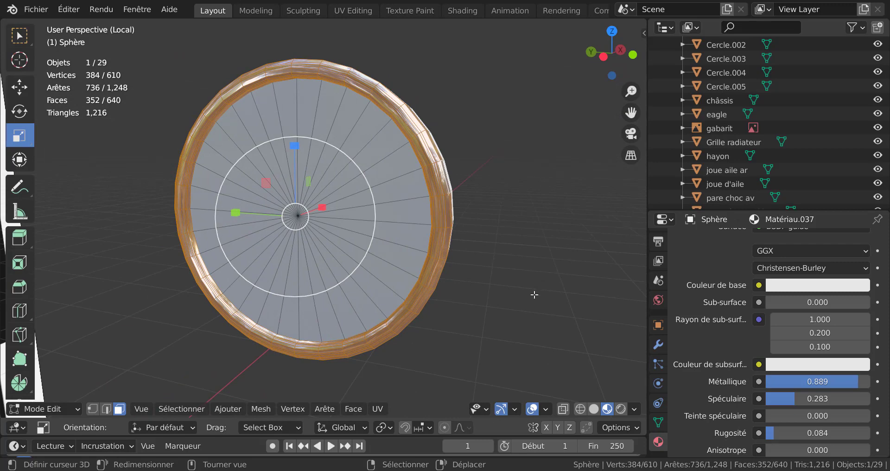
key("c")
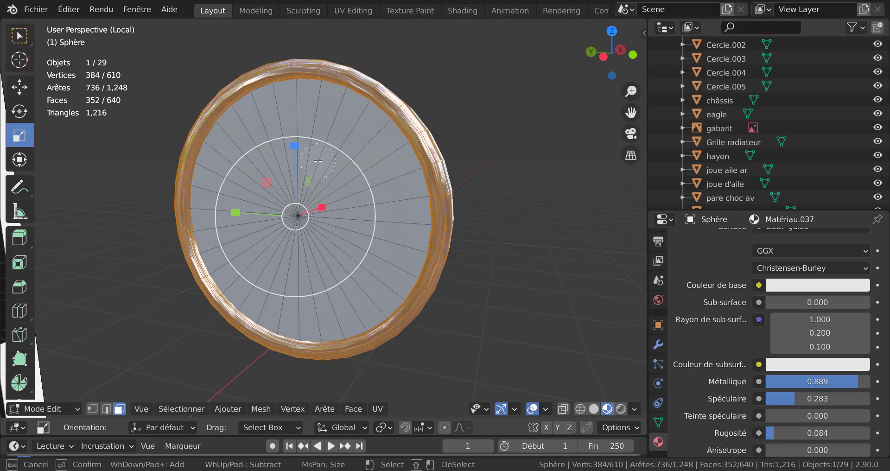
left_click_drag(317, 164, 392, 165)
key("Escape")
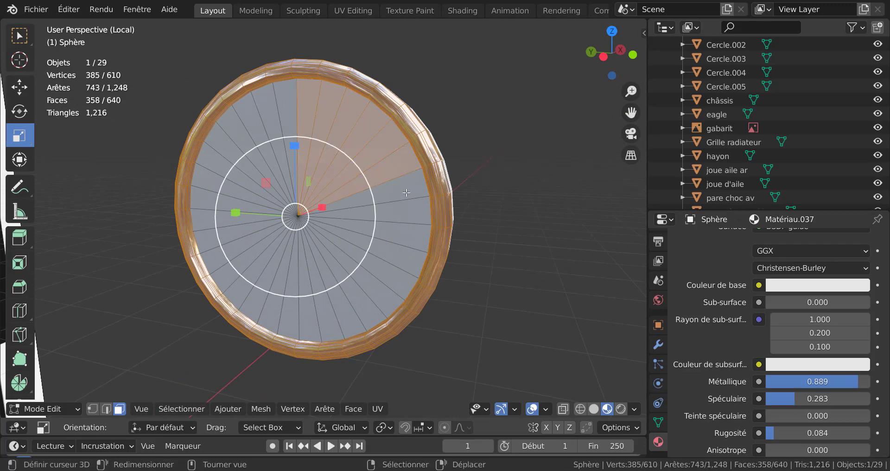
Clear the rim selection and circle-select all triangular faces of the headlight's front disc.
left_click(529, 176)
key("c")
mouse_move(348, 180)
left_mouse_down()
mouse_move(393, 177)
mouse_move(358, 251)
mouse_move(319, 153)
left_mouse_up()
key("Escape")
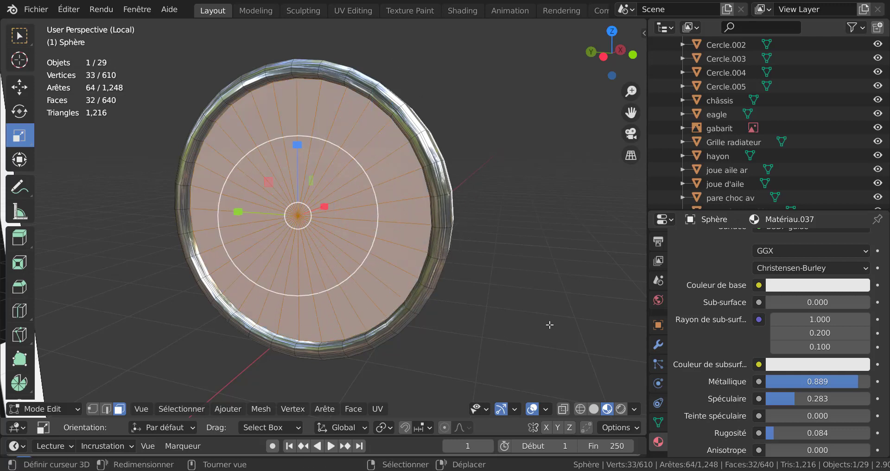
Inset the front disc's faces by about 0.055, move the inner faces about -0.015 m along X, and return to Object Mode.
key("i")
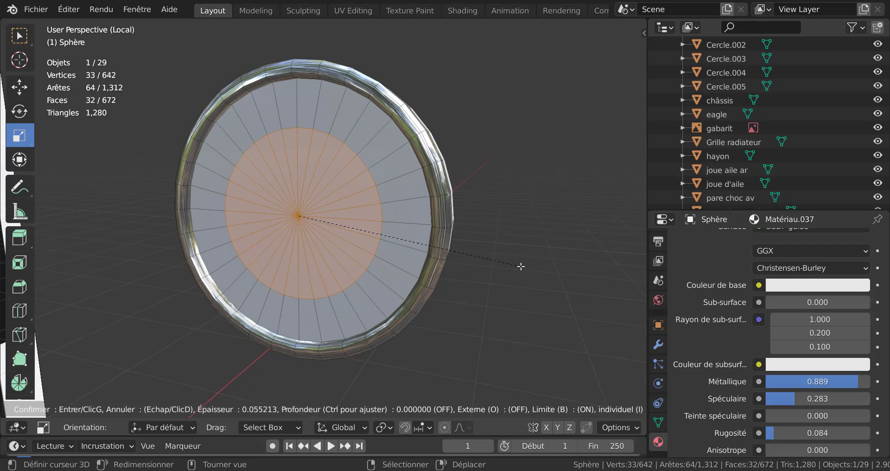
left_click(521, 267)
middle_click_drag(482, 304, 452, 333)
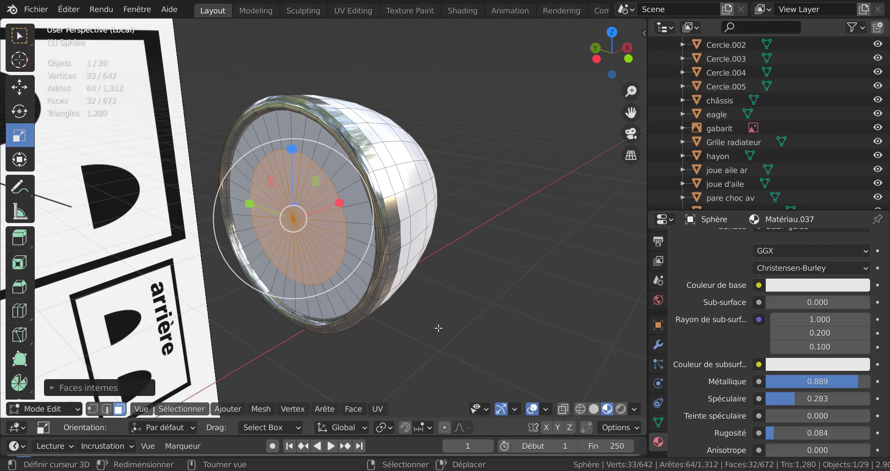
key("g")
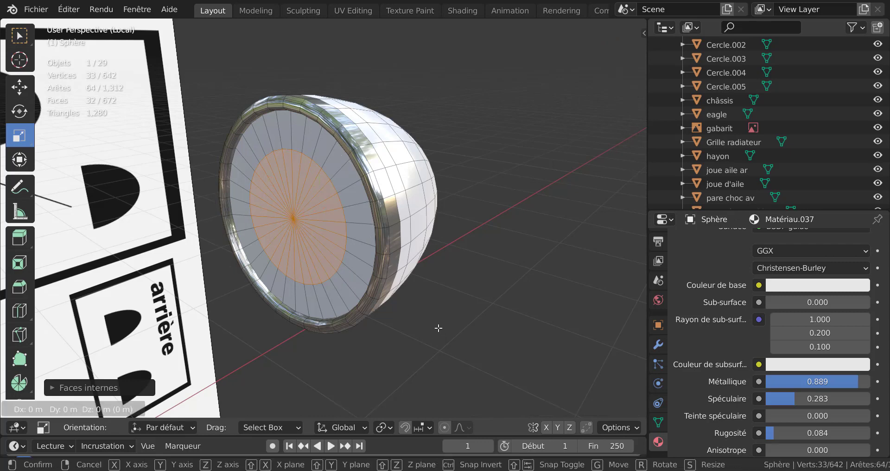
key("x")
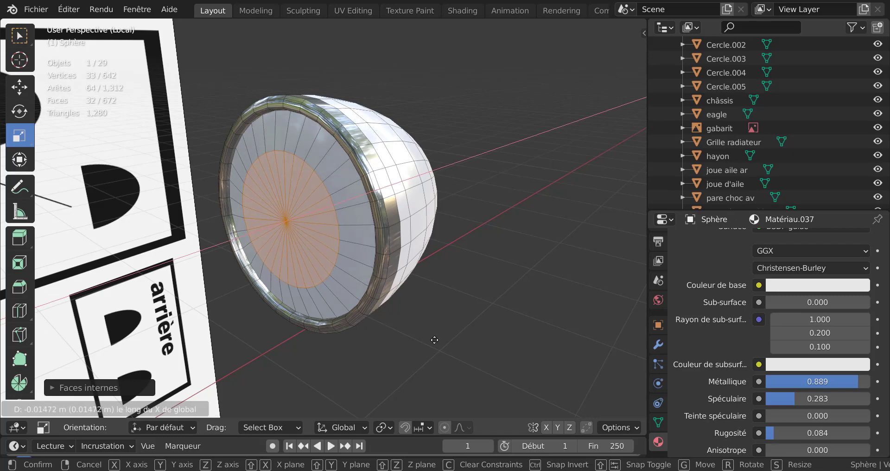
left_click(434, 344)
key("Tab")
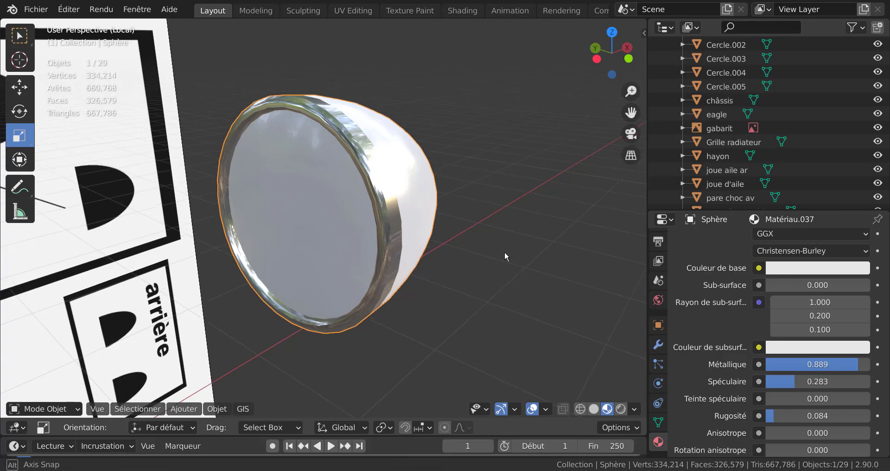
middle_click_drag(505, 251, 536, 290)
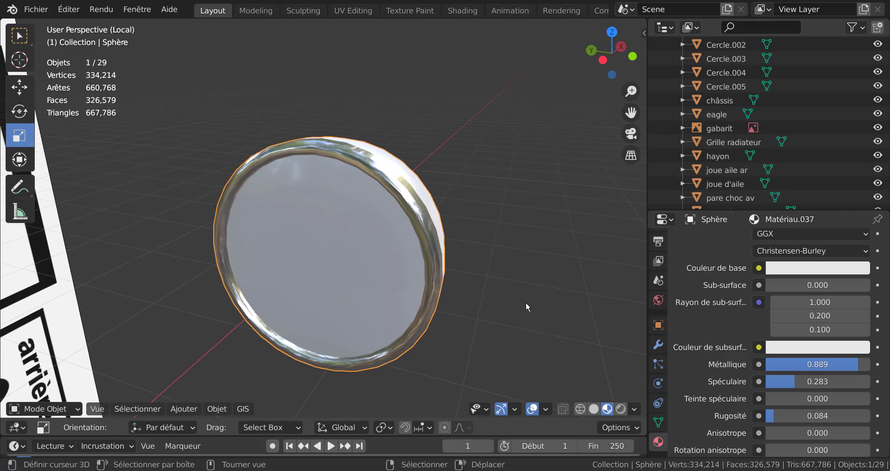
Switch to the image viewer to examine the headlight glass picture "verre de phare transparent.png", and return to Blender.
key("alt+Tab")
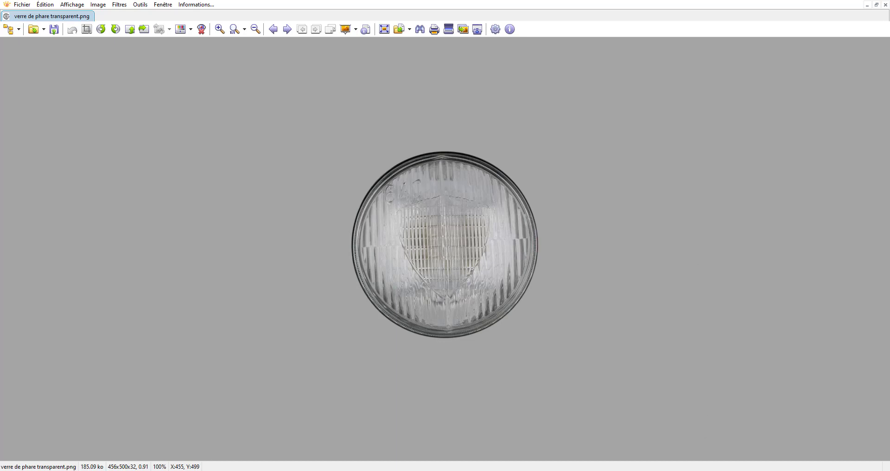
mouse_move(693, 469)
left_click(693, 441)
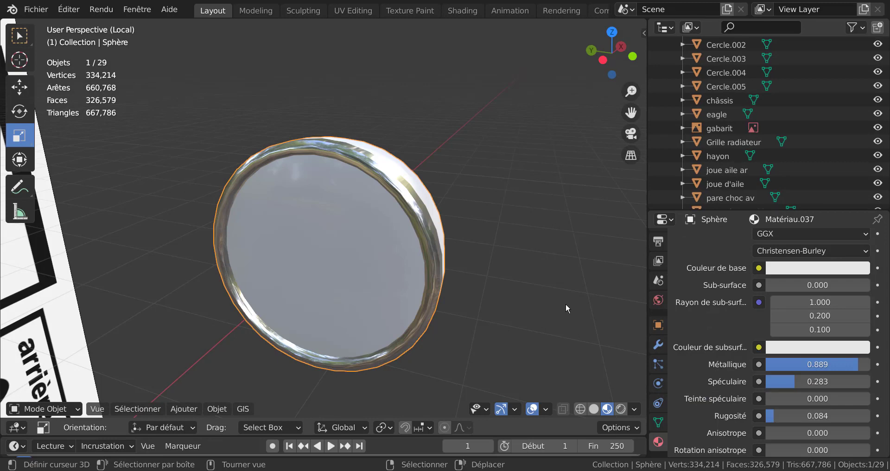
In Edit Mode, circle-select the front disc's inner and outer ring faces from the left orthographic view.
key("KP_1")
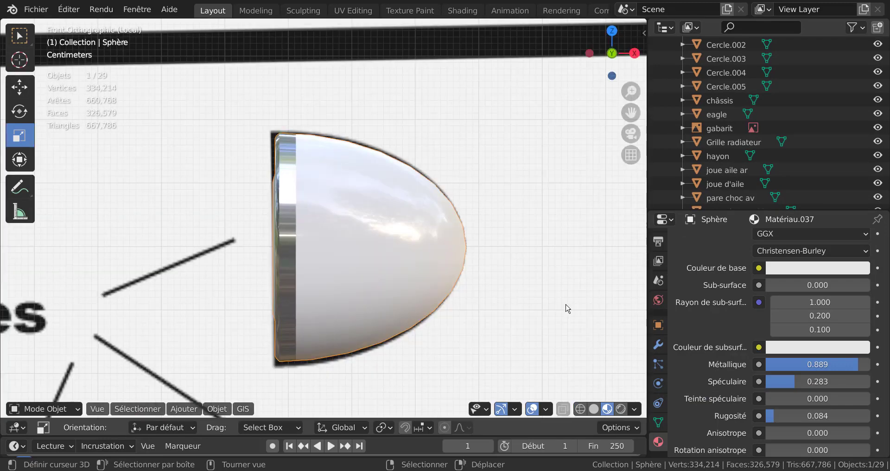
key("KP_3")
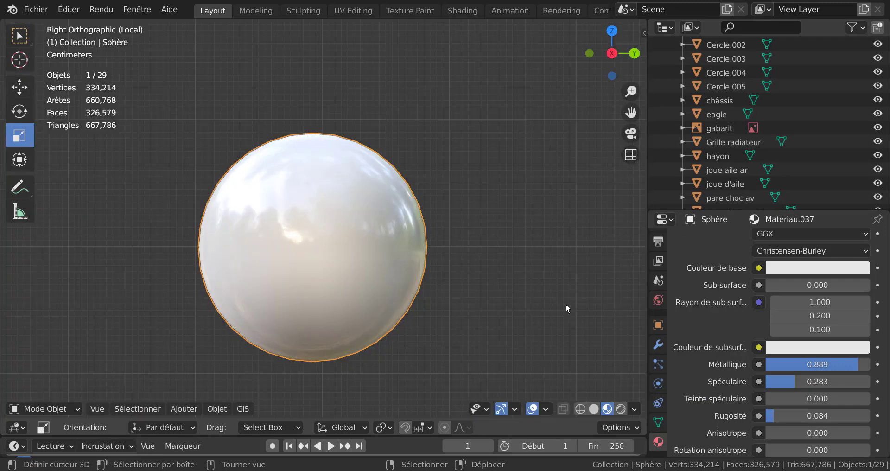
key("ctrl+KP_3")
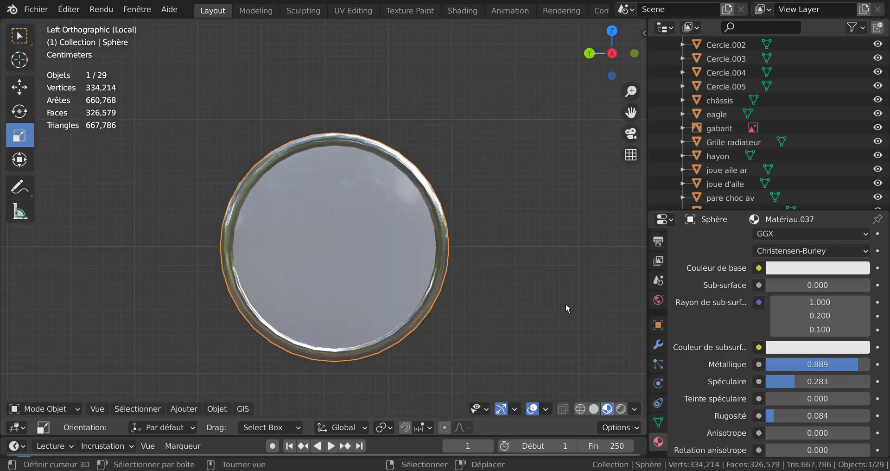
scroll(565, 304, "down", 2)
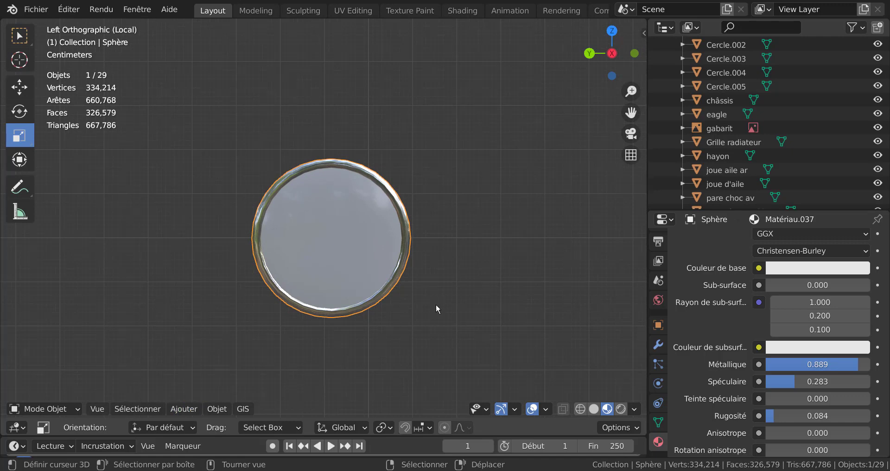
key("Tab")
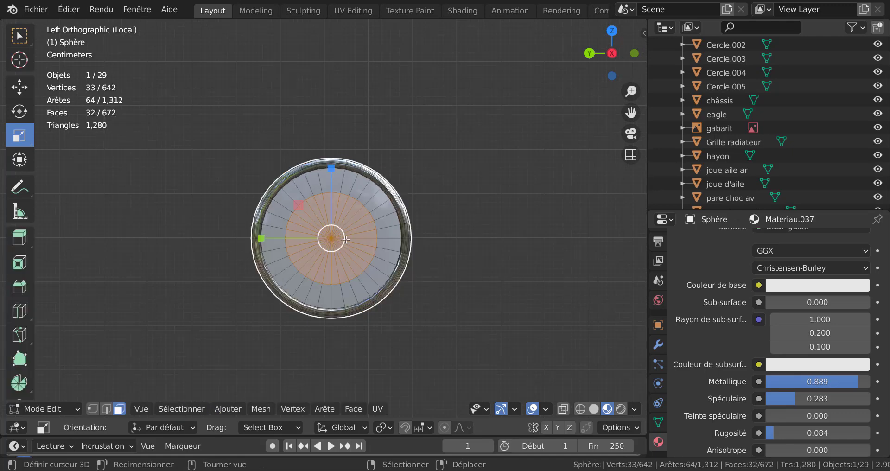
key("c")
mouse_move(350, 201)
left_mouse_down()
mouse_move(380, 232)
mouse_move(339, 288)
mouse_move(288, 260)
mouse_move(309, 226)
mouse_move(300, 200)
mouse_move(284, 246)
left_mouse_up()
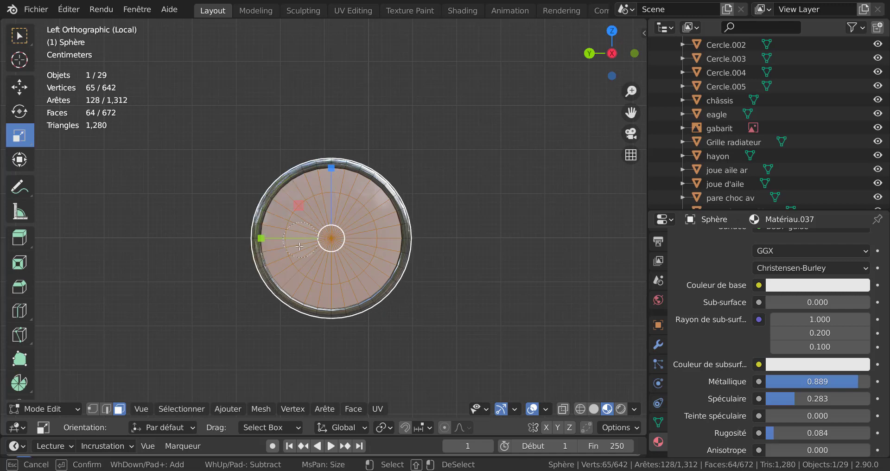
key("Escape")
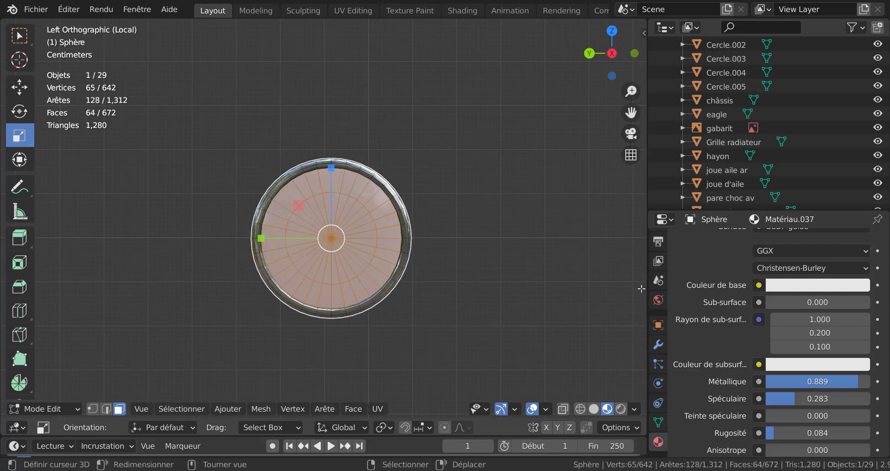
Add a third material slot with a new material to the headlight and enlarge the properties editor.
scroll(714, 333, "up", 8)
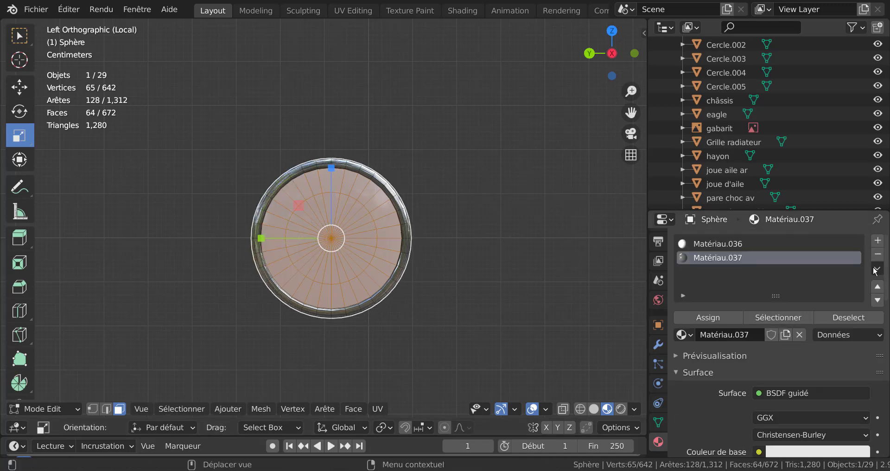
left_click(878, 241)
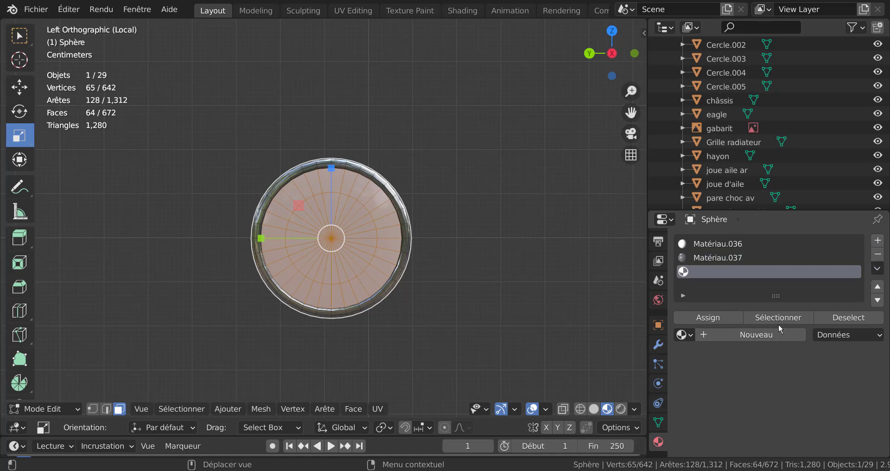
left_click(769, 336)
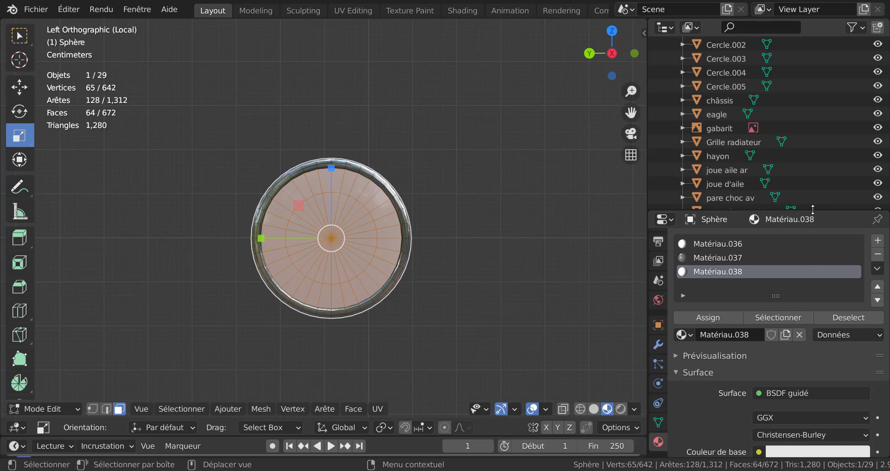
left_click_drag(812, 210, 811, 82)
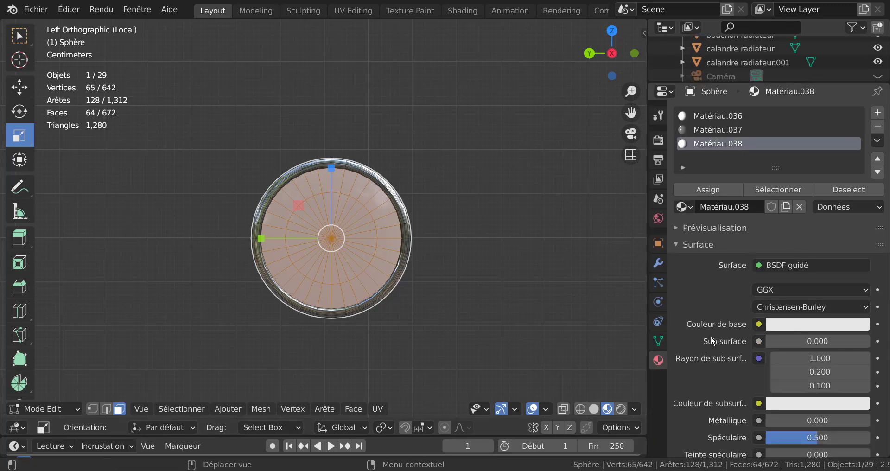
Add an Image Texture to the third material's base colour and load "verre de phare transparent.png" from the Desktop.
left_click(759, 324)
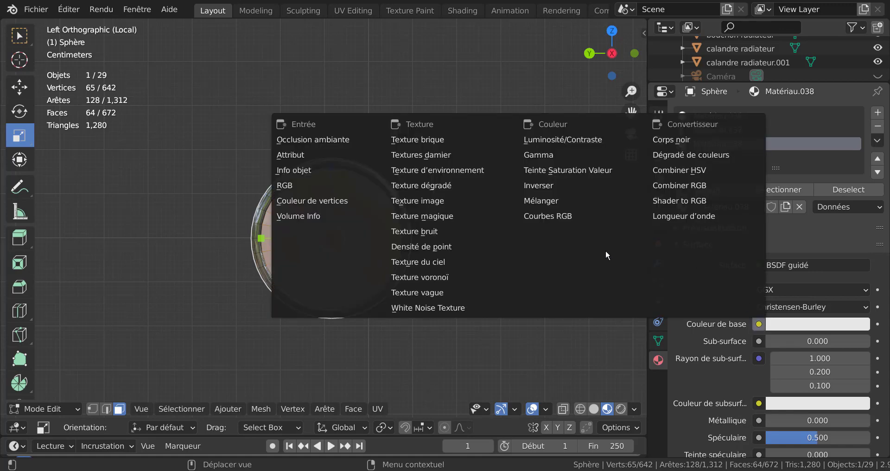
left_click(424, 201)
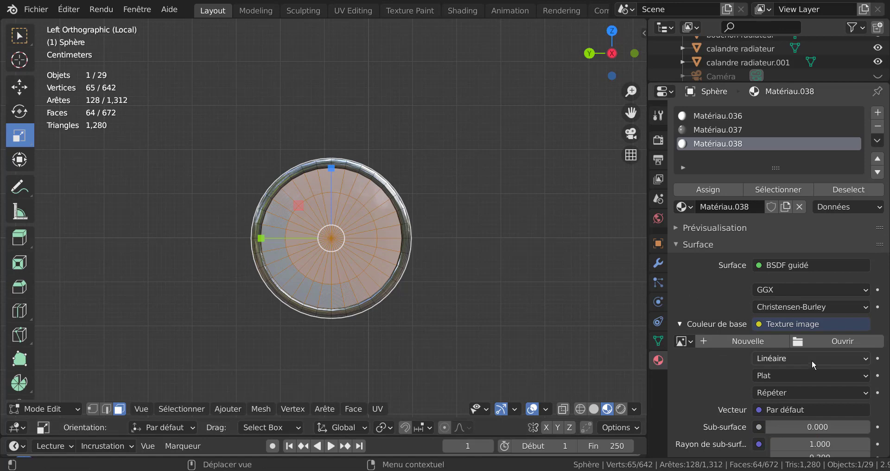
scroll(813, 358, "down", 6)
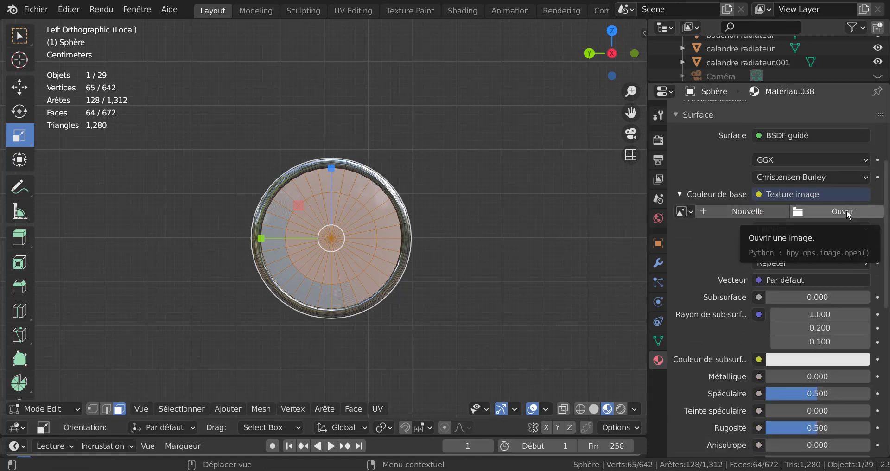
left_click(843, 211)
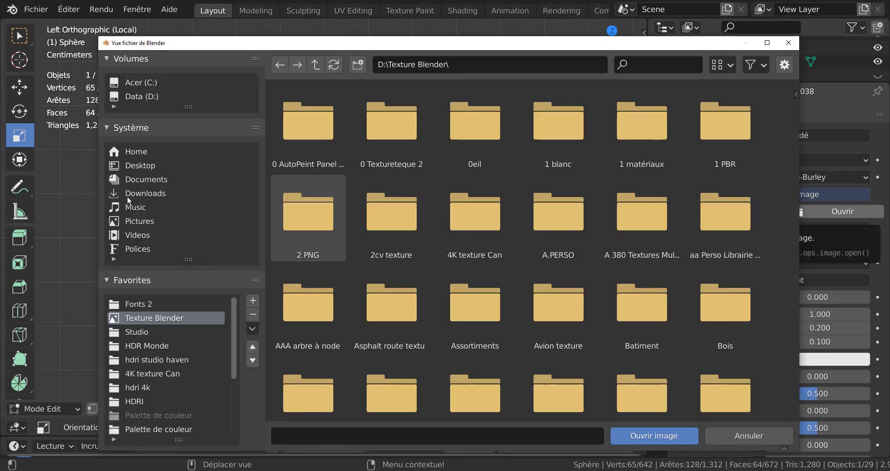
left_click(135, 163)
scroll(569, 288, "down", 5)
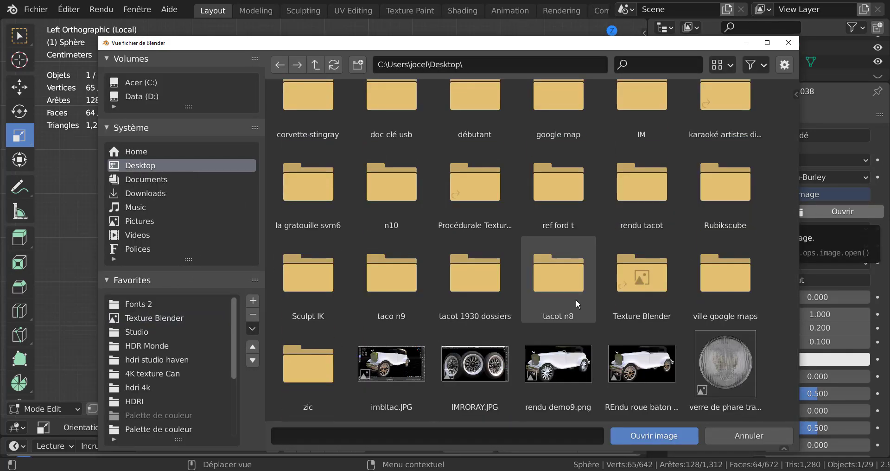
left_click(736, 372)
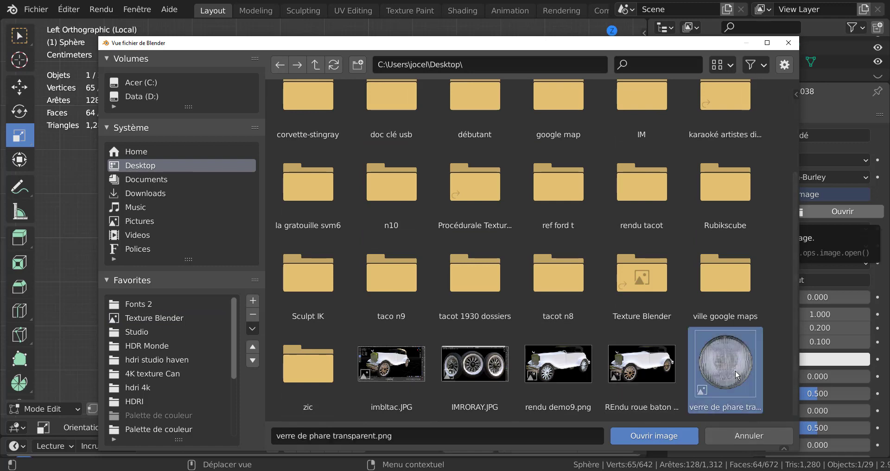
left_click(663, 441)
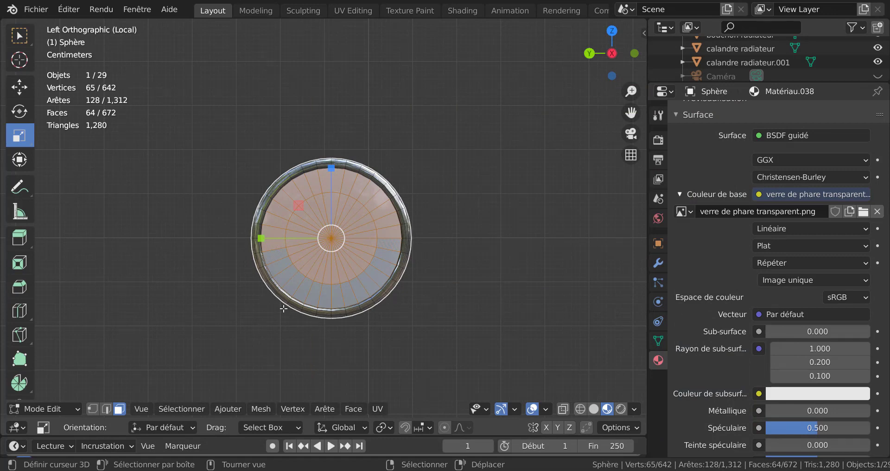
UV-map the selected front glass faces with Project from View in the left orthographic view.
key("c")
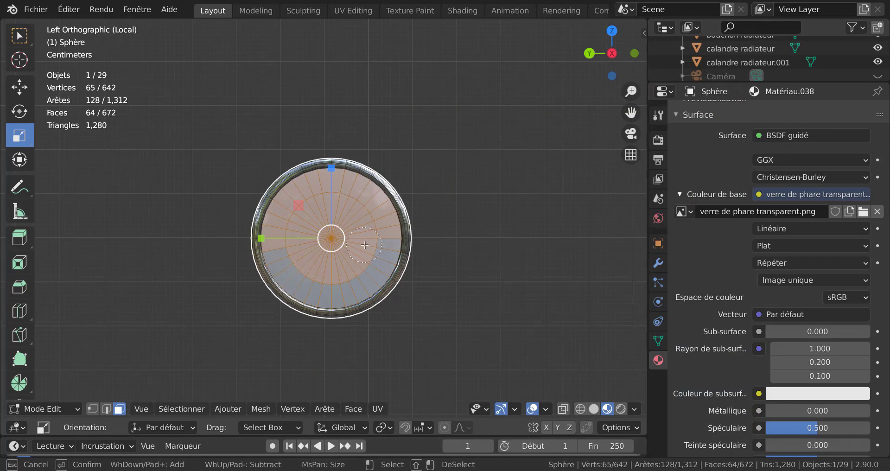
key("Escape")
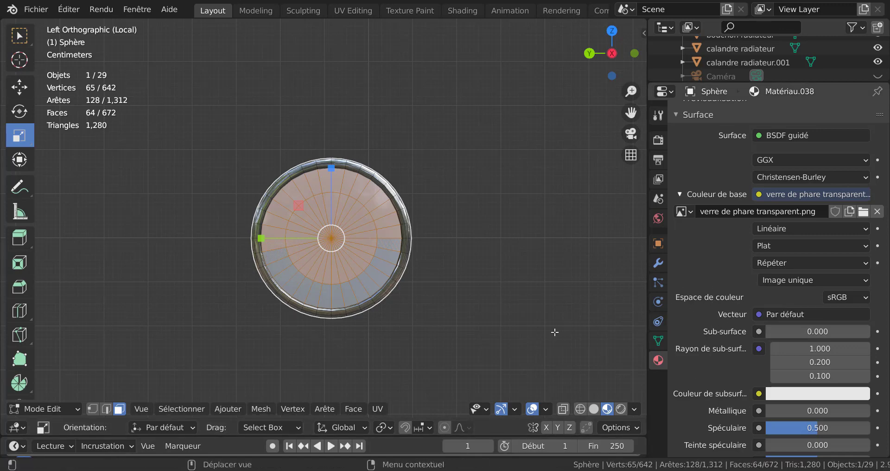
left_click(378, 409)
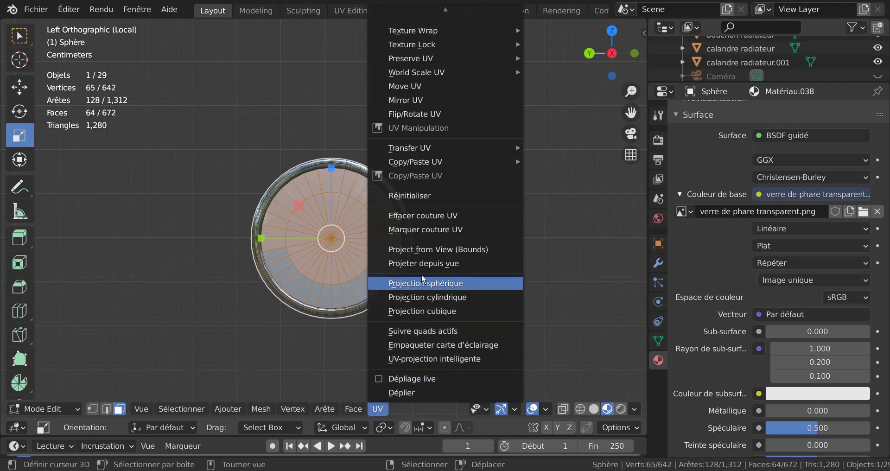
left_click(426, 262)
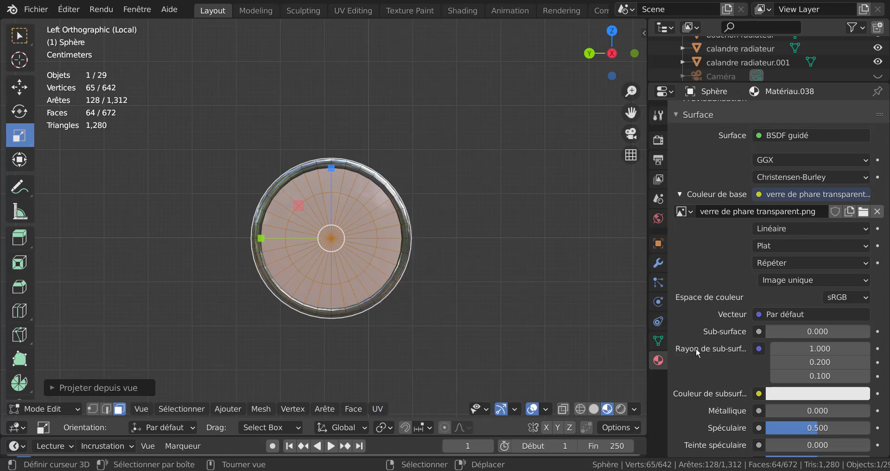
scroll(696, 354, "down", 1)
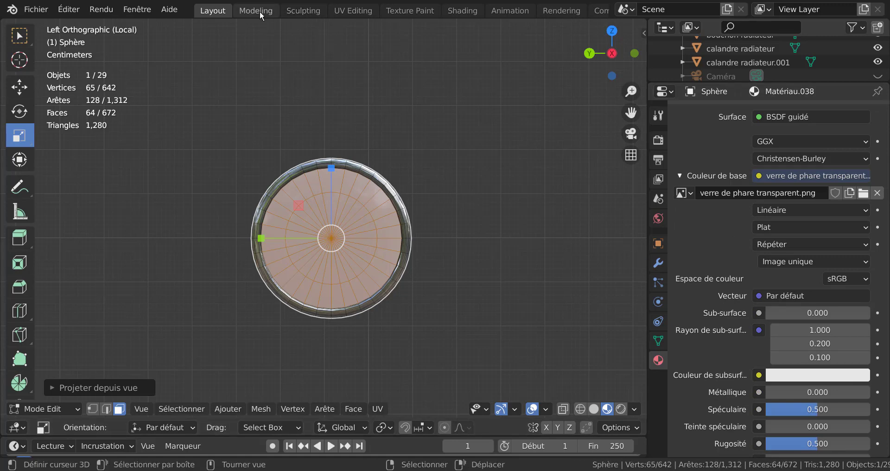
Switch to the Shading workspace, enlarge the node editor, and move the image texture node further away from the Principled BSDF.
left_click(456, 10)
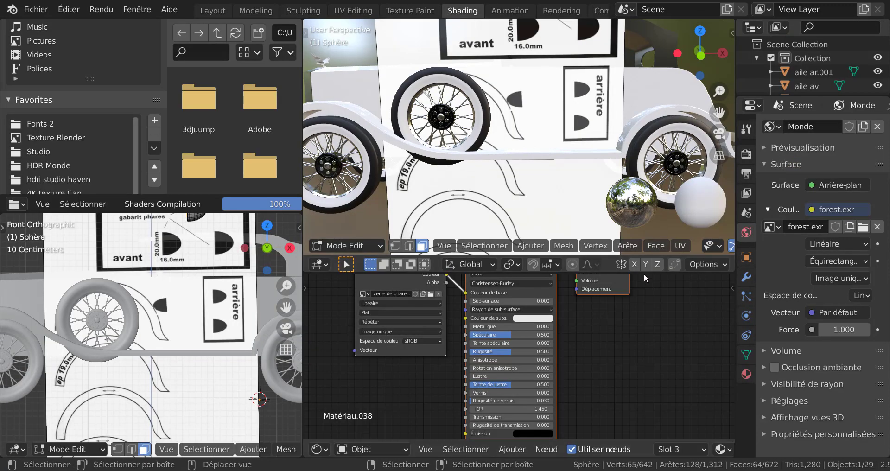
left_click_drag(642, 272, 642, 136)
scroll(610, 327, "down", 2)
middle_click_drag(610, 327, 687, 328)
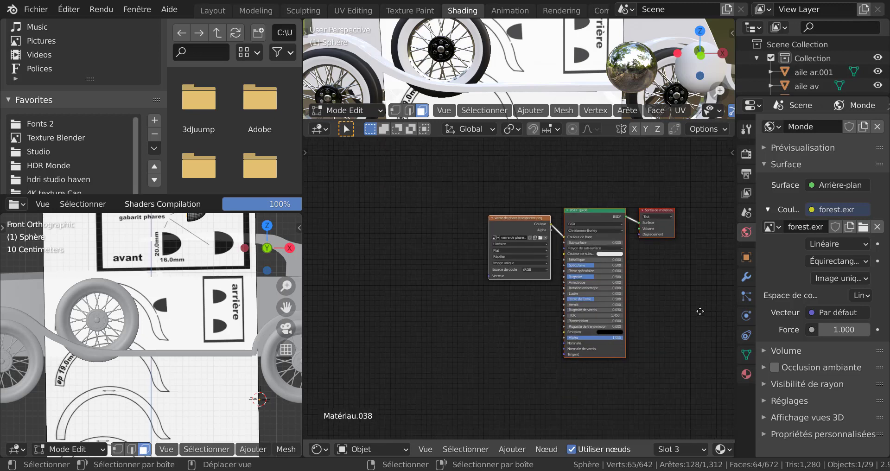
left_click_drag(523, 239, 516, 221)
scroll(492, 338, "up", 1)
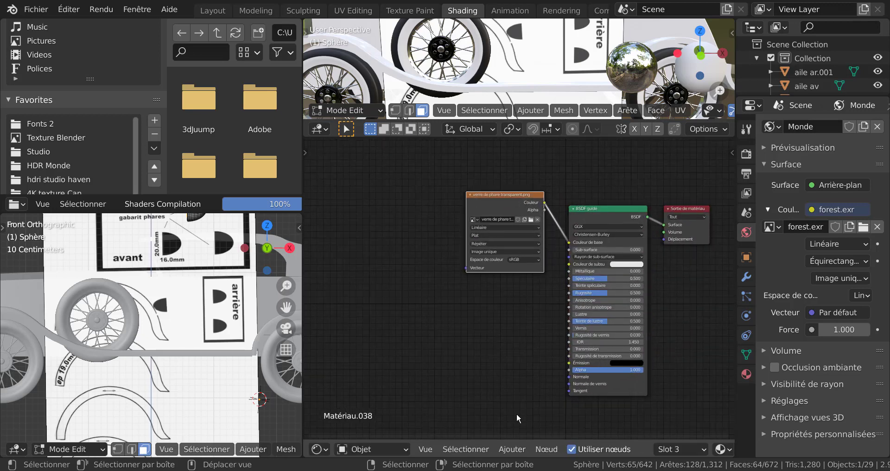
Add a Texture Coordinate node before the image texture node and link its UV output to the texture's Vector input.
left_click(547, 449)
mouse_move(523, 449)
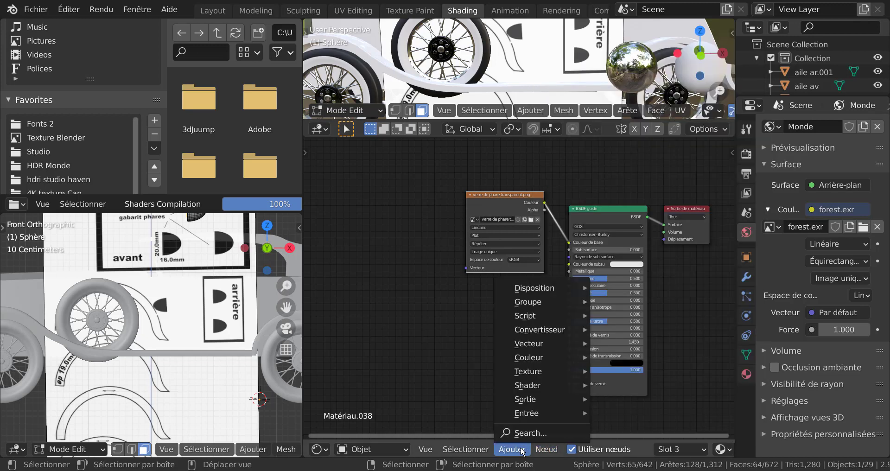
mouse_move(538, 418)
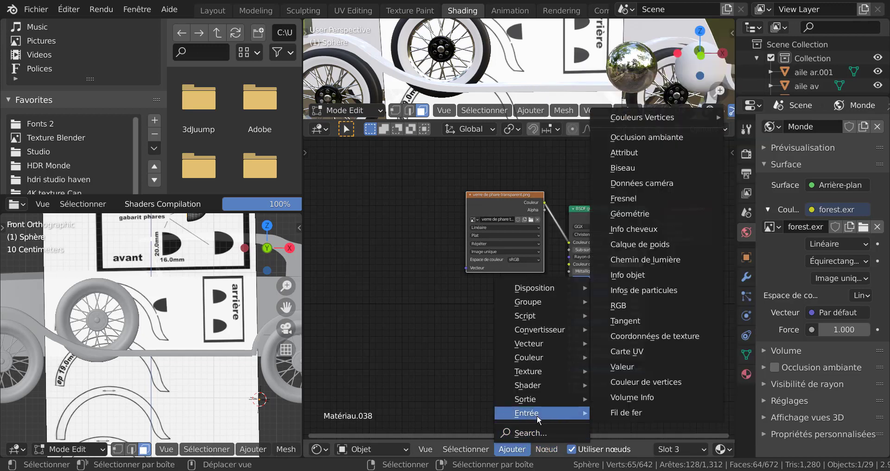
left_click(660, 337)
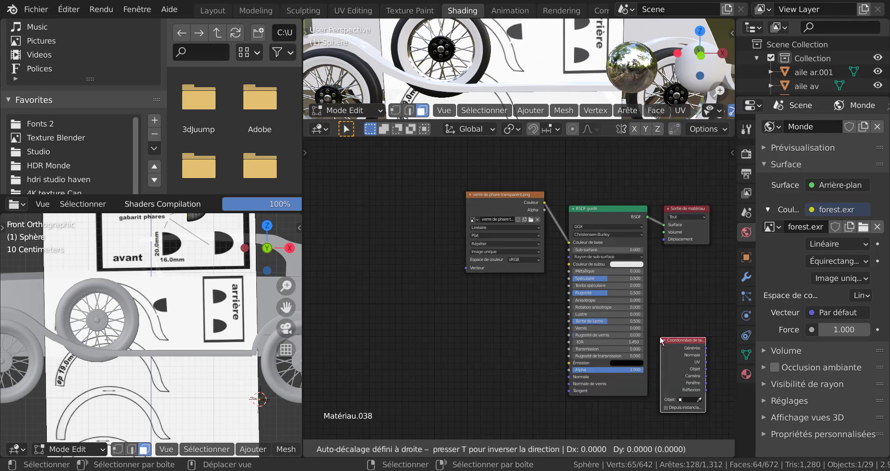
left_click(364, 192)
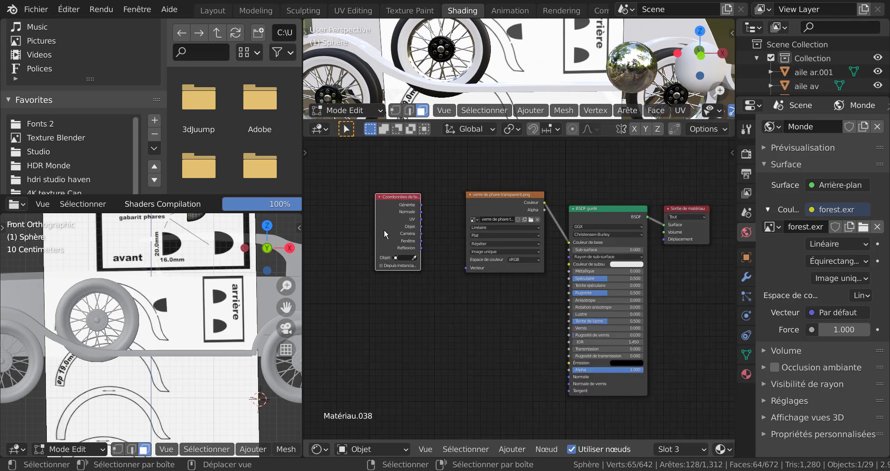
scroll(431, 288, "up", 1)
middle_click_drag(431, 288, 488, 320)
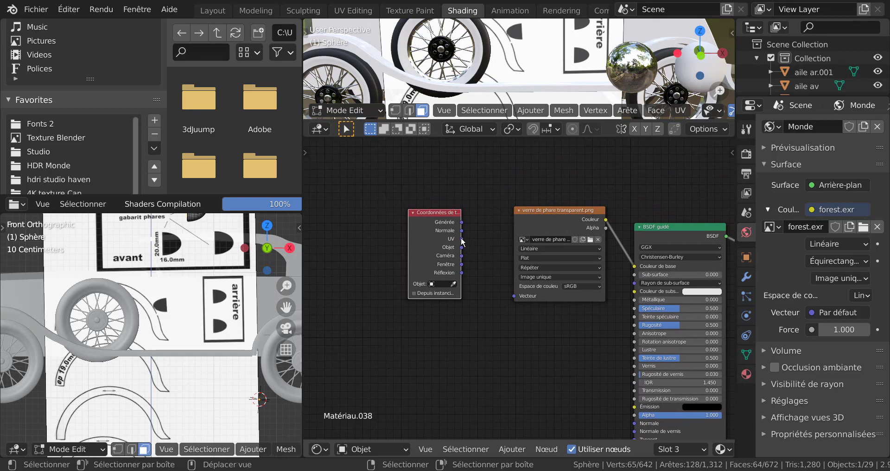
left_click_drag(462, 239, 498, 319)
Set the front orthographic viewport of the Shading workspace to Material Preview shading.
left_click(231, 449)
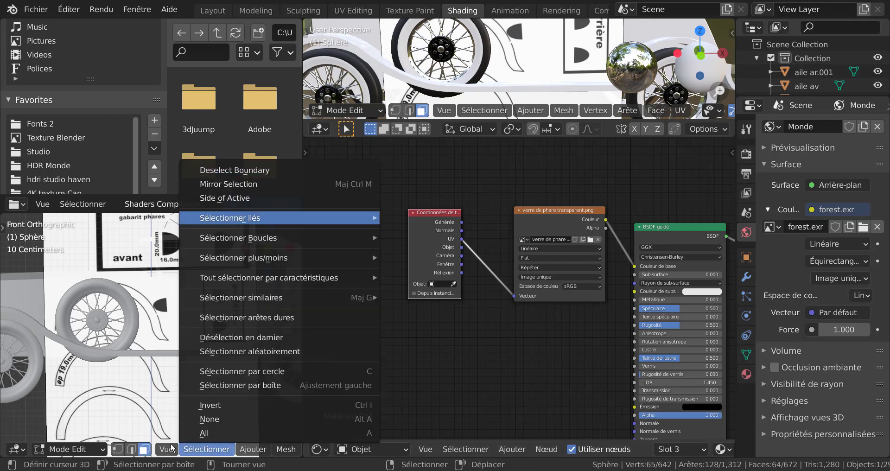
scroll(215, 448, "down", 8)
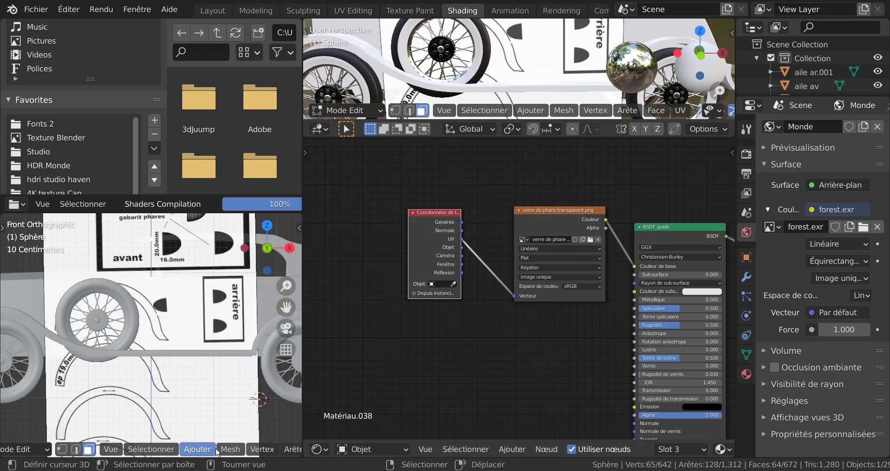
left_click(226, 446)
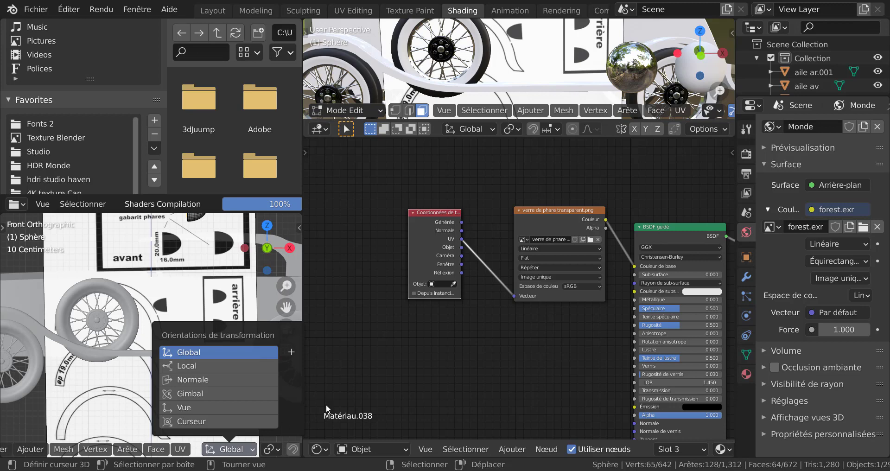
scroll(258, 450, "down", 4)
scroll(258, 451, "down", 8)
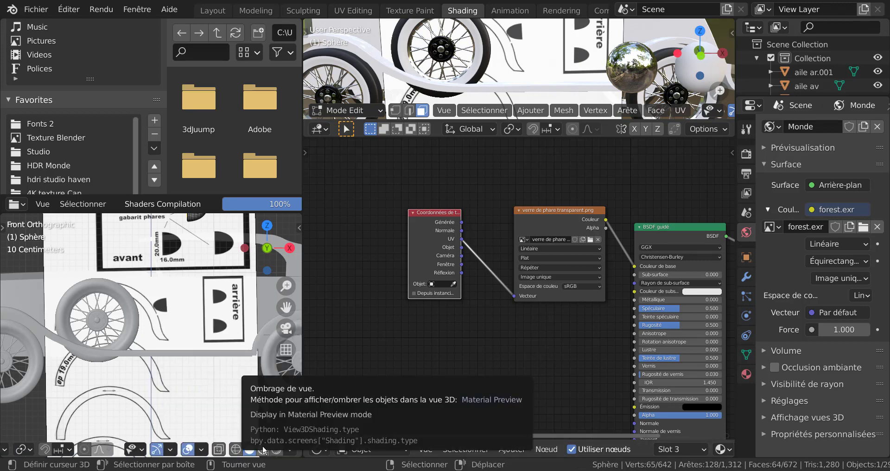
left_click(262, 449)
scroll(246, 387, "down", 4)
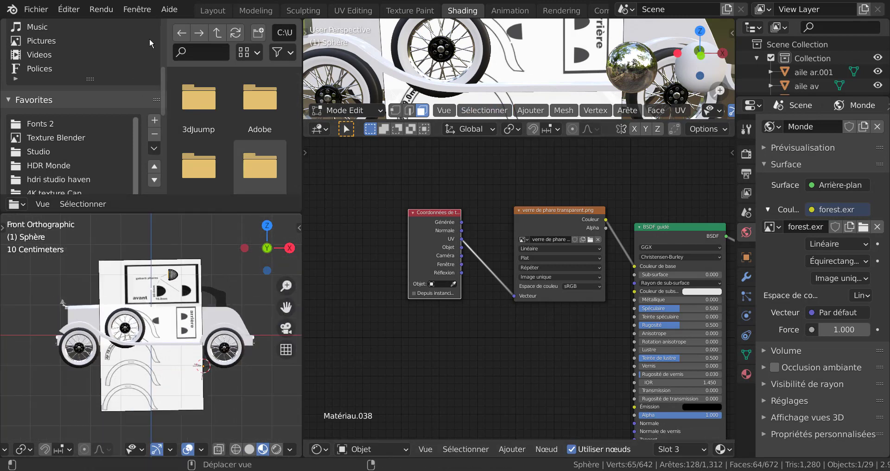
Return to the Layout workspace and assign the textured third material to the selected front glass faces.
left_click(210, 11)
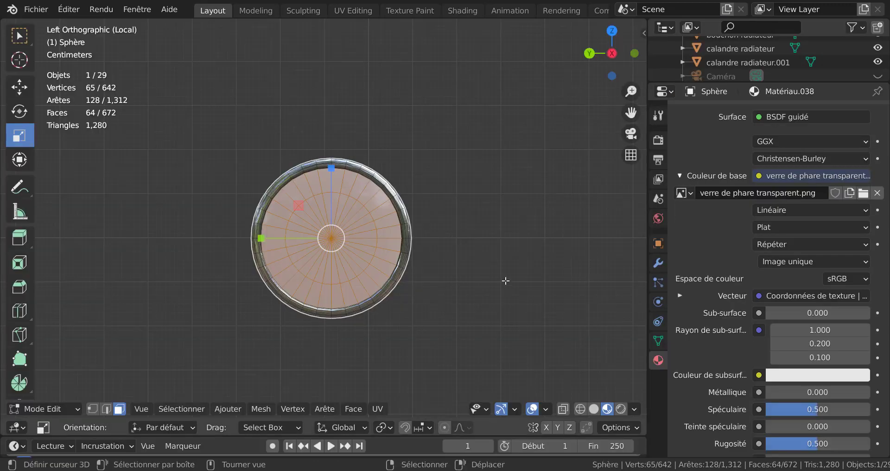
scroll(732, 202, "up", 6)
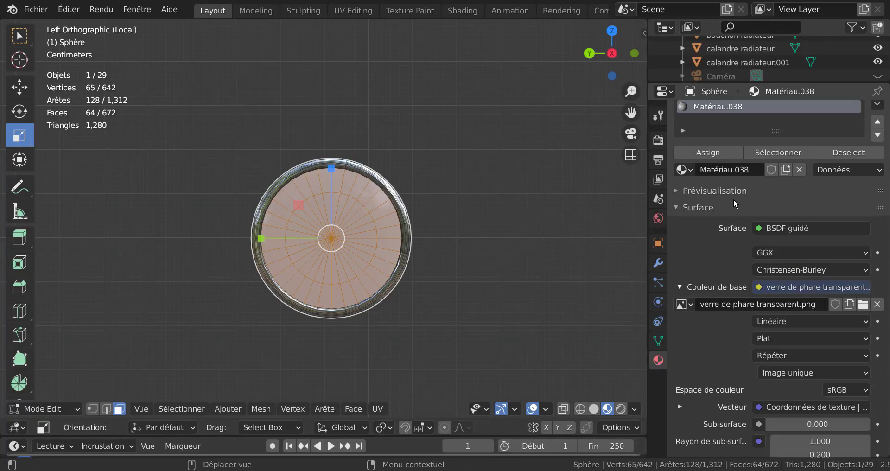
left_click(720, 155)
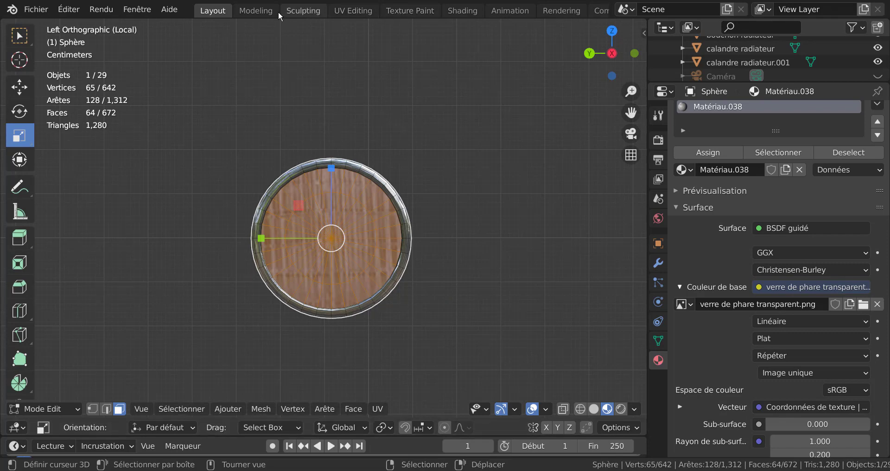
In the UV Editing workspace, frame the headlight from the left orthographic view and display "verre de phare transparent.png" behind the UVs.
left_click(354, 11)
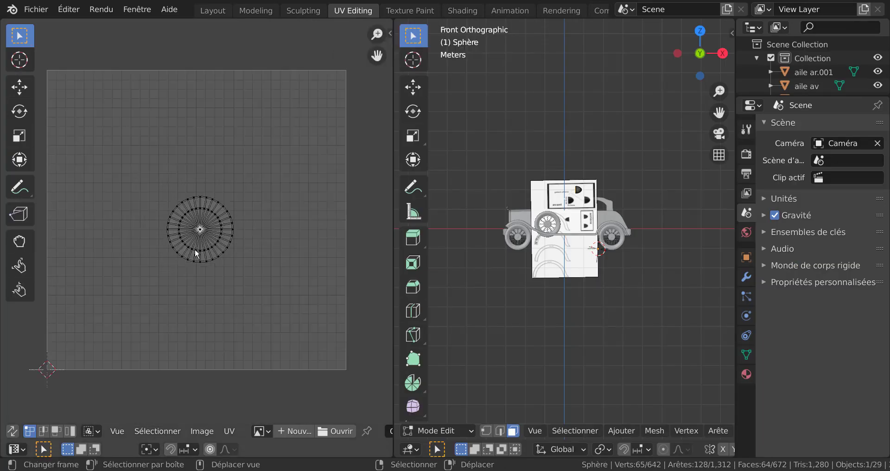
scroll(532, 318, "up", 5)
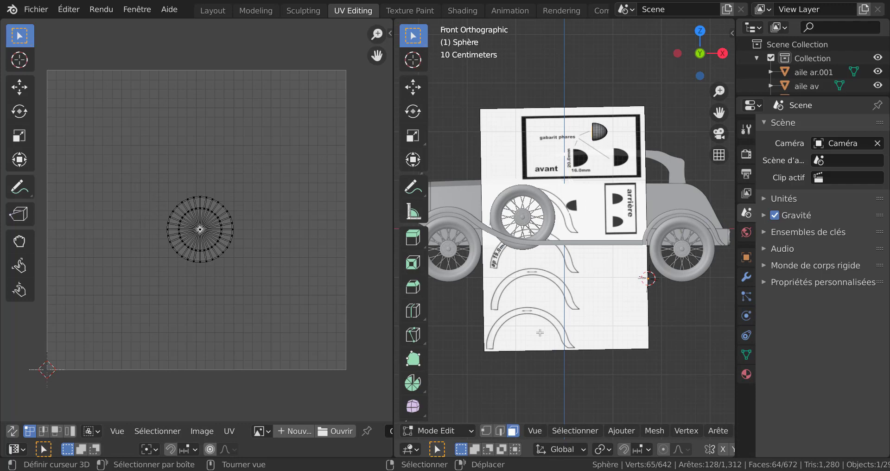
key("ctrl+KP_3")
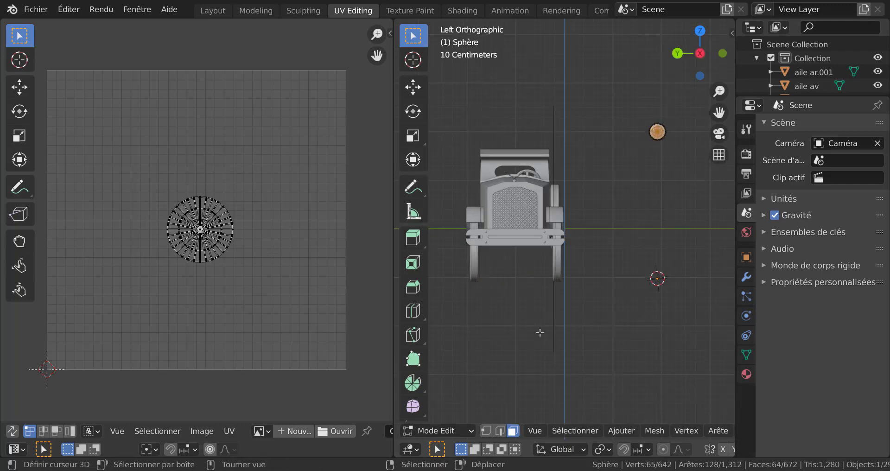
middle_click_drag(554, 313, 476, 389, "shift")
middle_click_drag(588, 326, 648, 308, "shift")
scroll(559, 335, "up", 8)
middle_click_drag(542, 357, 640, 311, "shift")
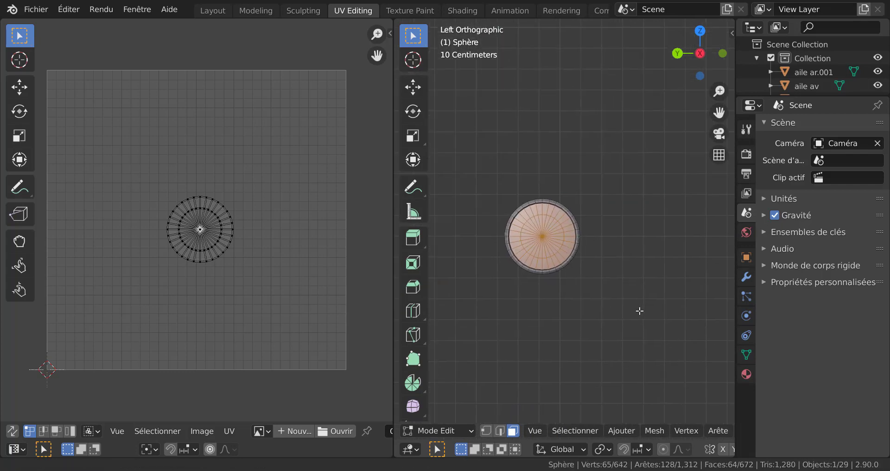
scroll(570, 320, "up", 5)
middle_click_drag(570, 324, 653, 308, "shift")
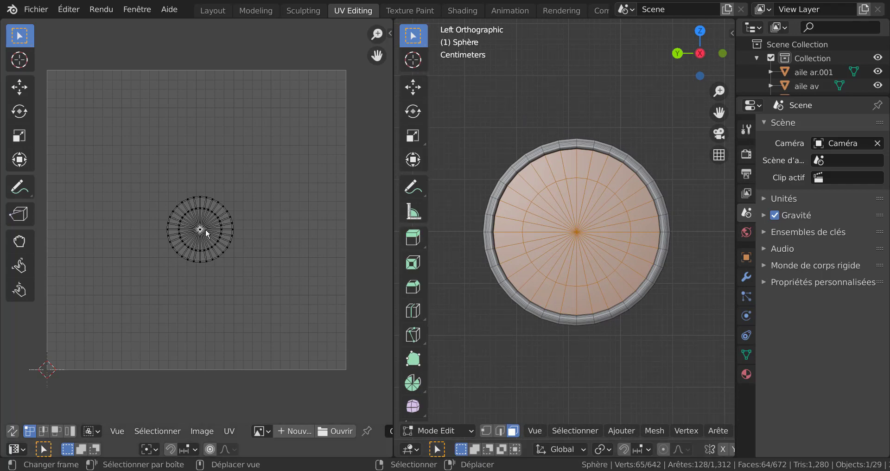
left_click(260, 432)
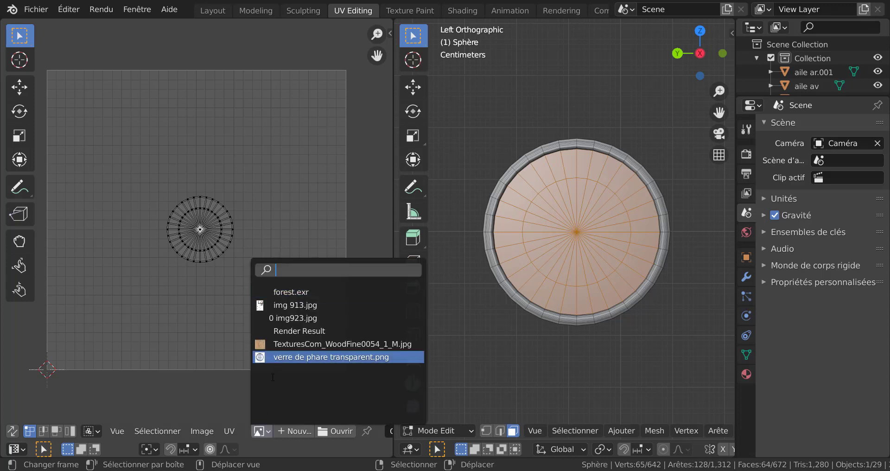
left_click(309, 358)
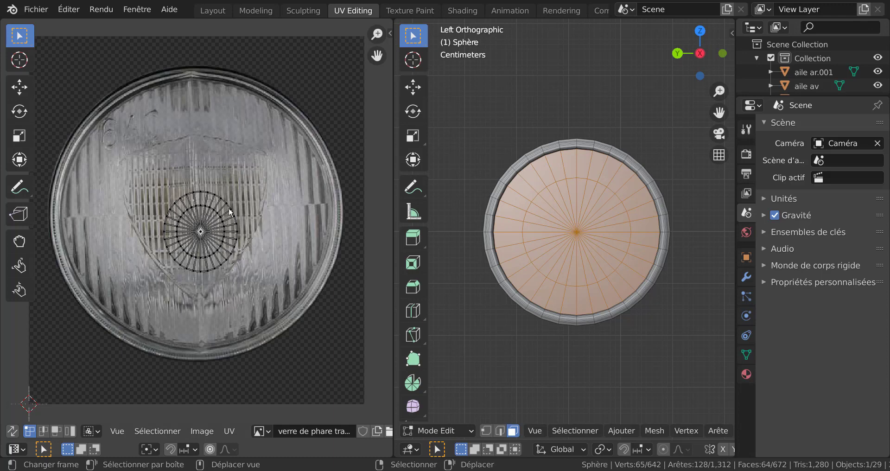
Select all the front glass UVs and scale them up uniformly until they cover most of the headlight picture.
key("a")
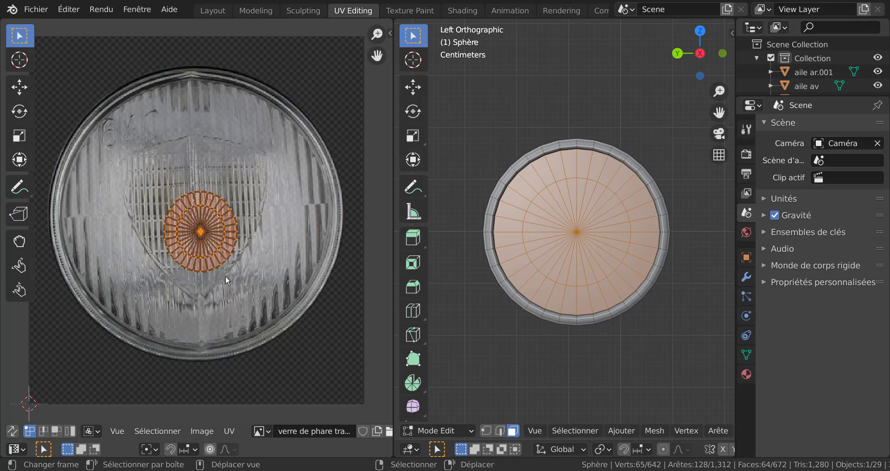
key("s")
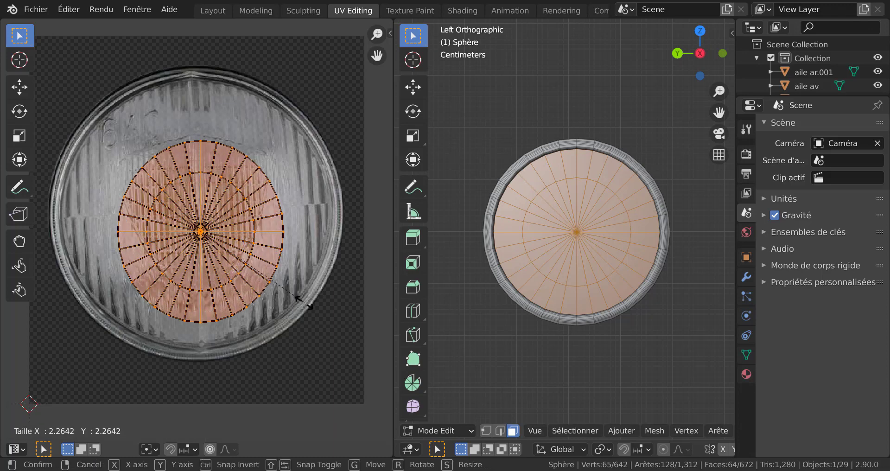
left_click(337, 327)
Set the 3D viewport of the UV Editing workspace to Material Preview shading.
scroll(705, 436, "down", 5)
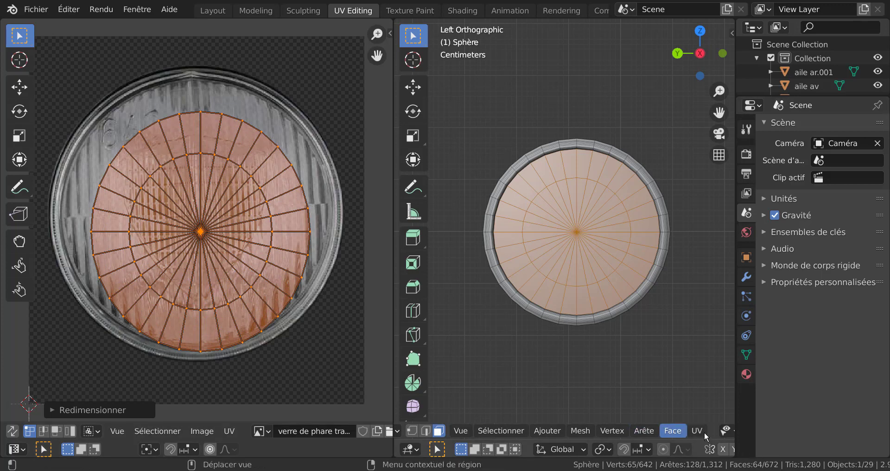
scroll(705, 436, "down", 3)
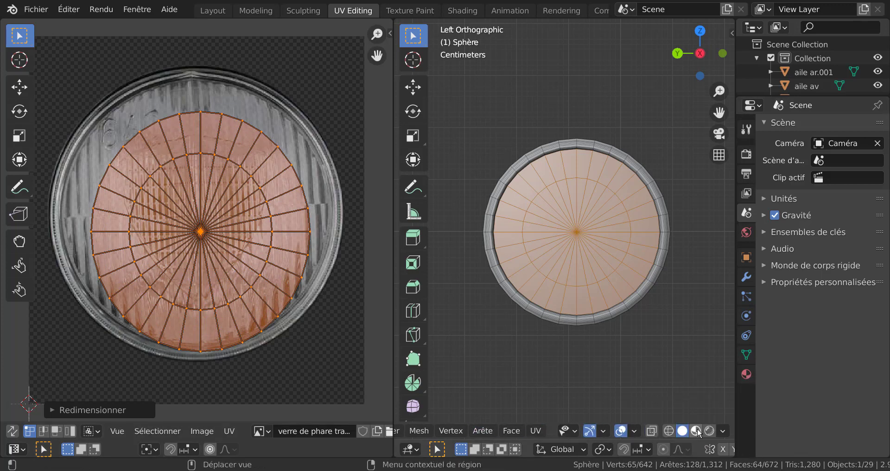
left_click(697, 431)
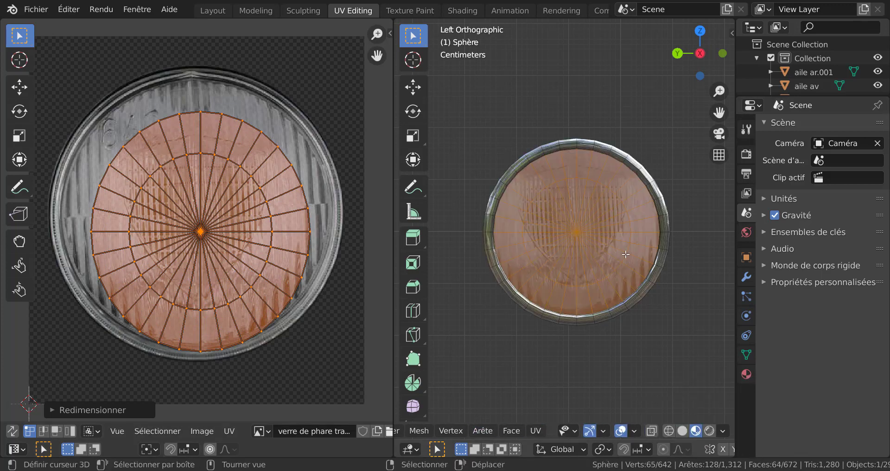
Centre the glass UVs on the headlight picture and scale them uniformly by about 1.21 to match its height.
key("g")
left_click(293, 344)
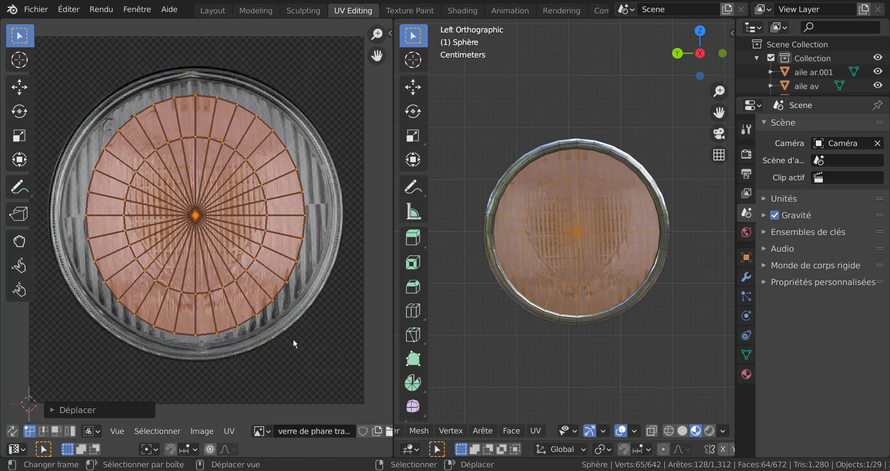
key("s")
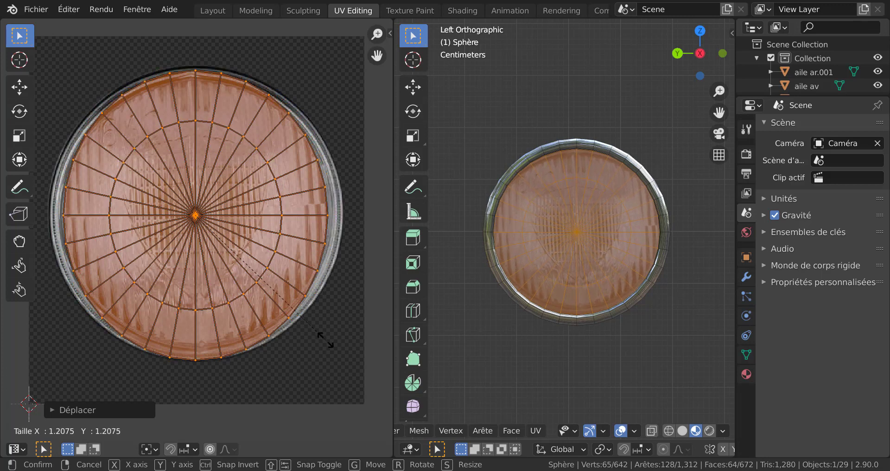
left_click(327, 343)
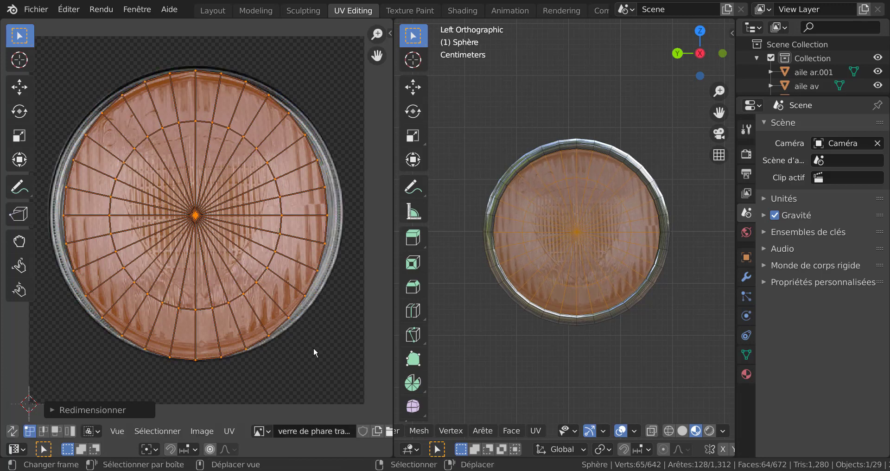
Scale the glass UVs along X by about 1.11 and nudge them to fit the round outline of the headlight picture.
key("s")
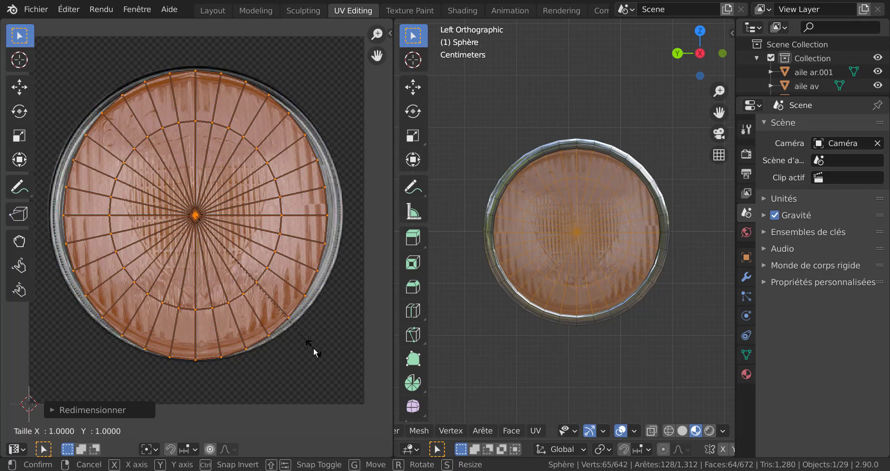
key("x")
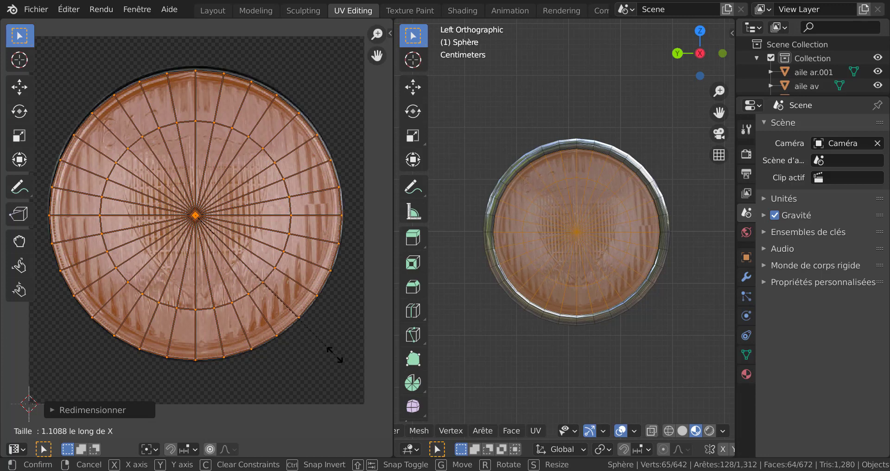
left_click(335, 355)
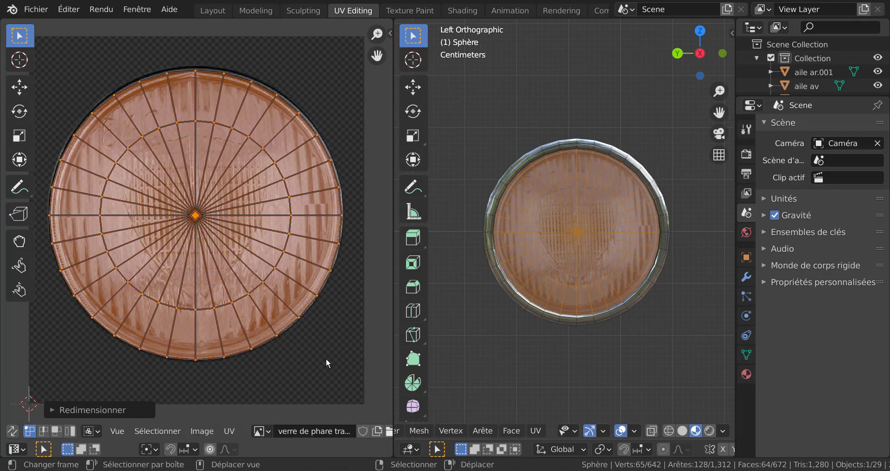
key("g")
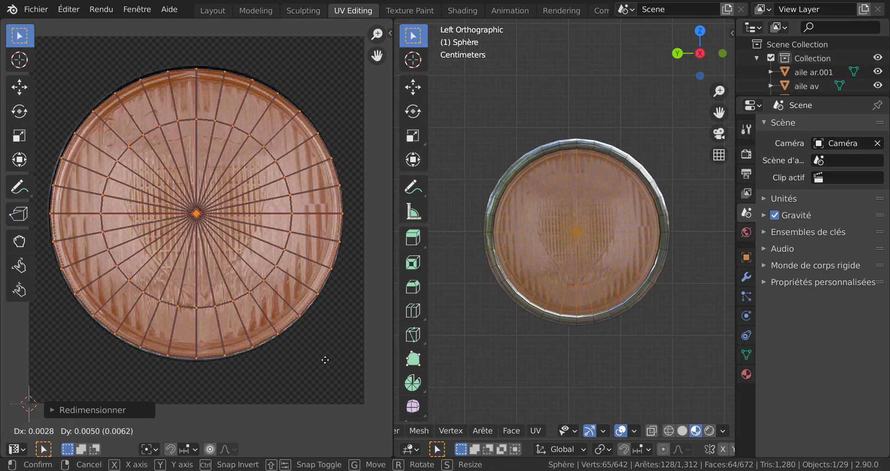
left_click(324, 359)
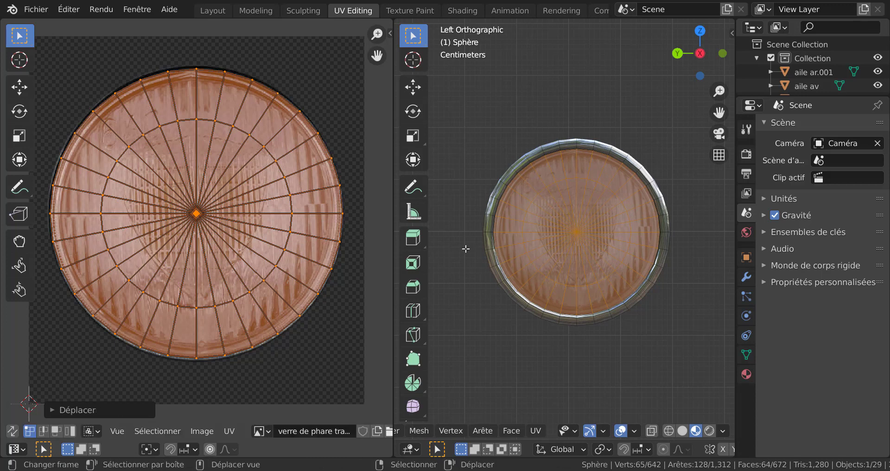
Return to Object Mode and examine the textured headlight glass from the front and in perspective.
key("Tab")
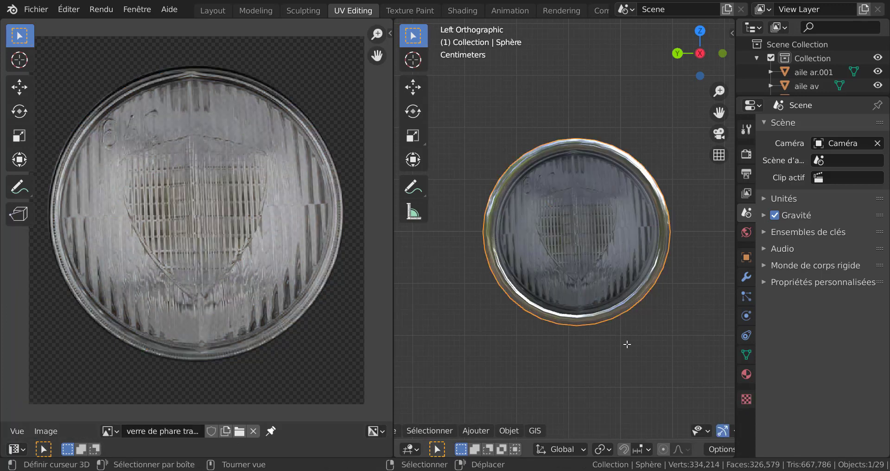
key("Tab")
key("Tab")
scroll(627, 344, "down", 3)
middle_click_drag(627, 344, 539, 337)
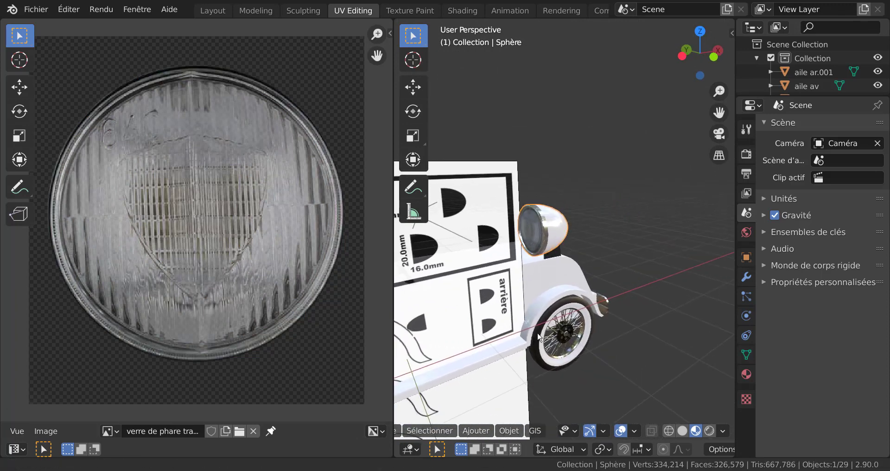
scroll(539, 337, "up", 2)
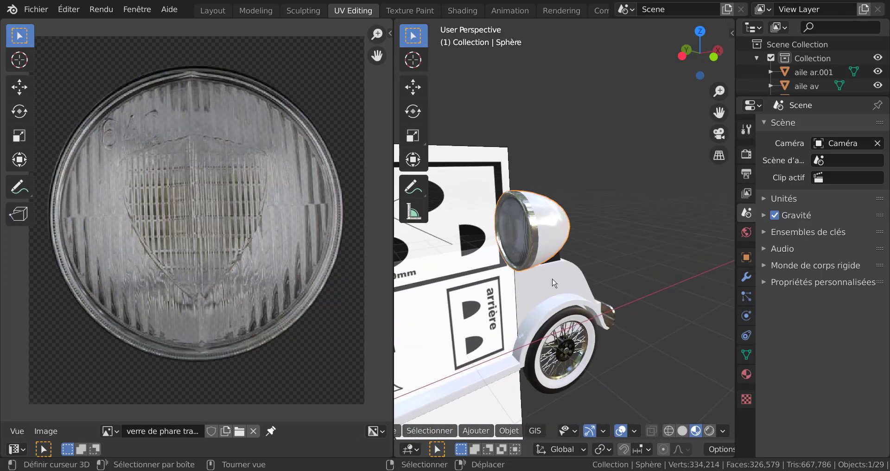
left_click(548, 244)
left_click(541, 214)
Return to the Layout workspace and leave local view to display the headlight together with the whole car.
left_click(208, 10)
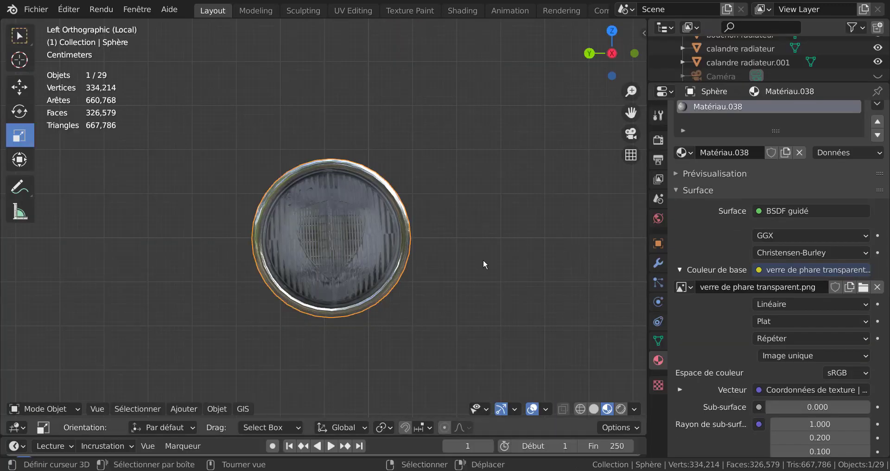
middle_click_drag(484, 262, 308, 259)
scroll(432, 267, "down", 6)
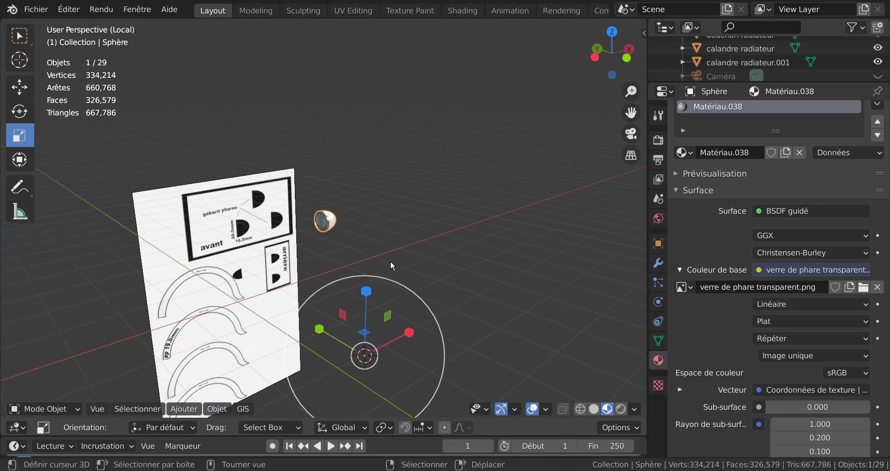
scroll(391, 260, "up", 2)
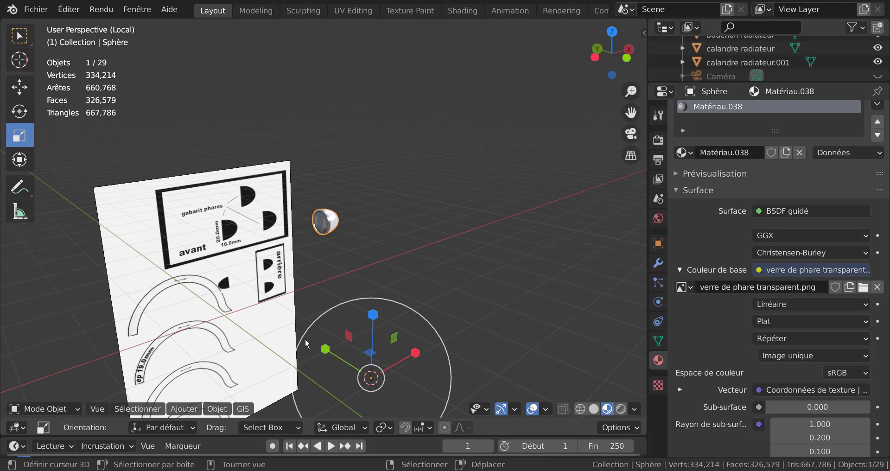
key("KP_Divide")
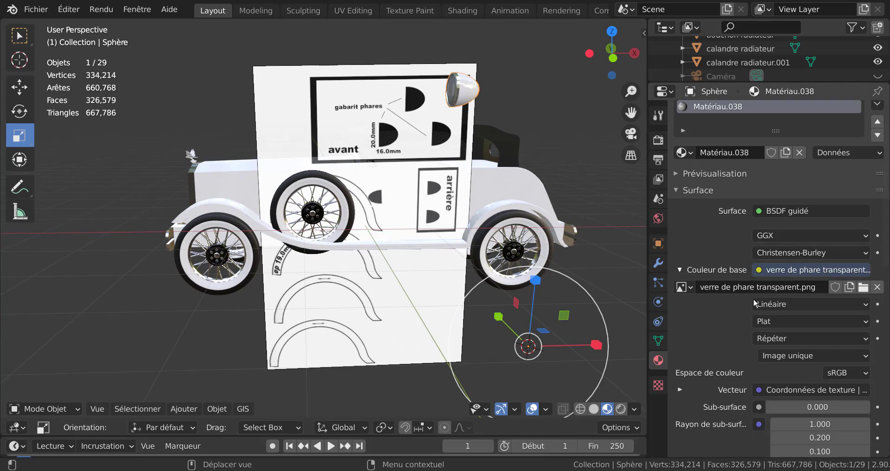
Enlarge the Outliner and hide the "gabarit" reference image.
left_click(367, 326)
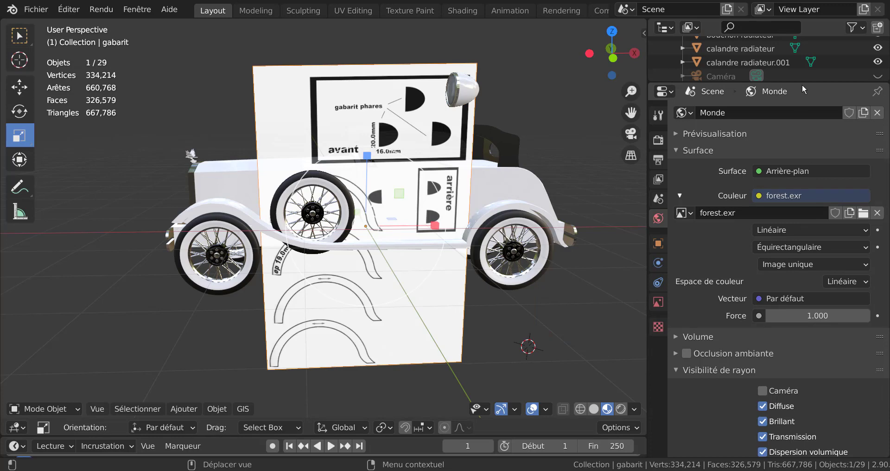
left_click_drag(804, 81, 804, 264)
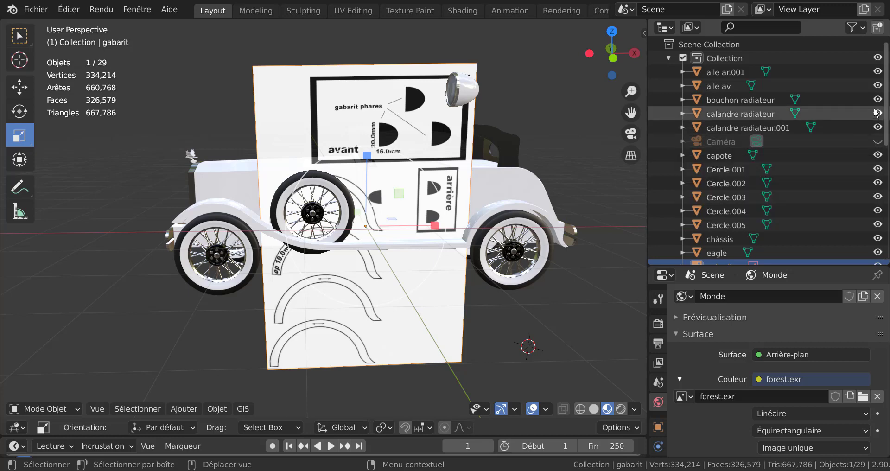
scroll(863, 206, "down", 2)
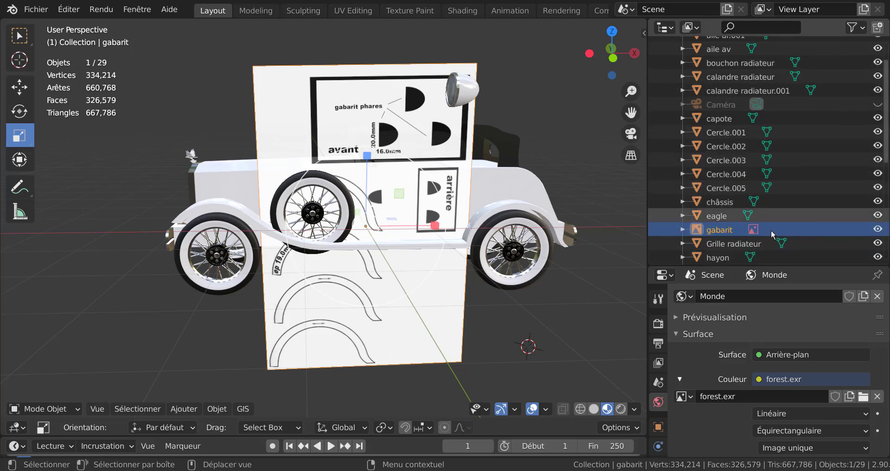
left_click(878, 230)
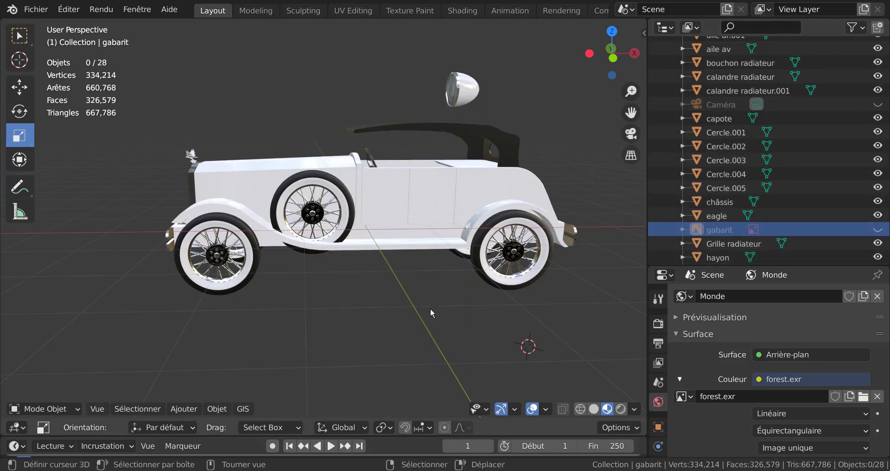
Select the headlight and, in front orthographic view, move it to the car's nose just above the front fender.
middle_click_drag(431, 313, 492, 168)
left_click(488, 167)
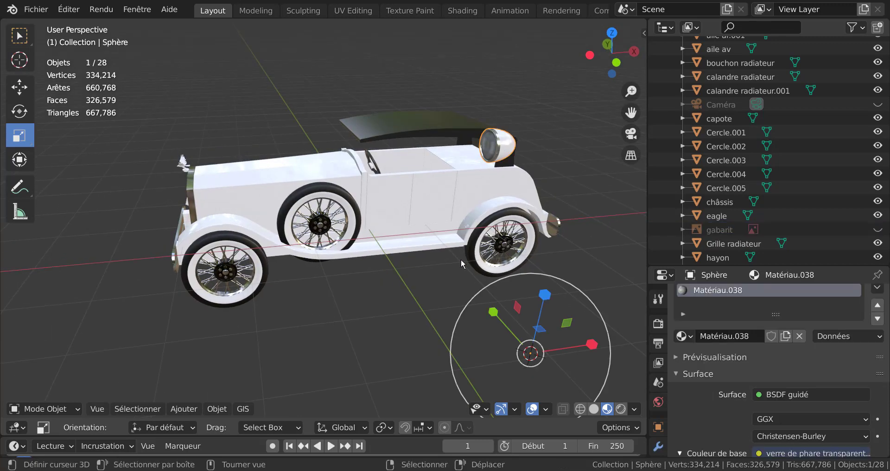
key("KP_1")
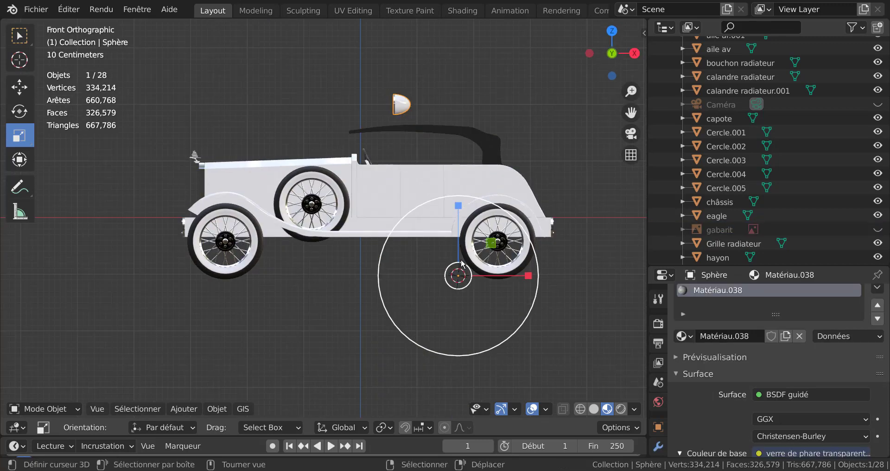
key("g")
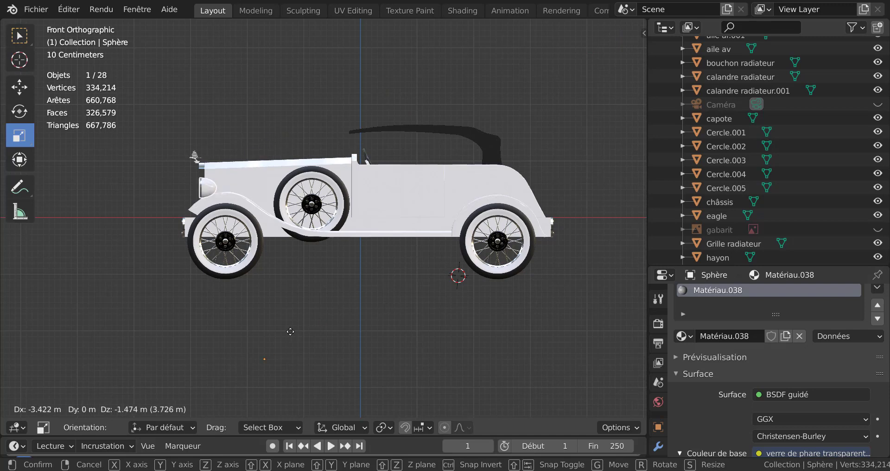
left_click(285, 332)
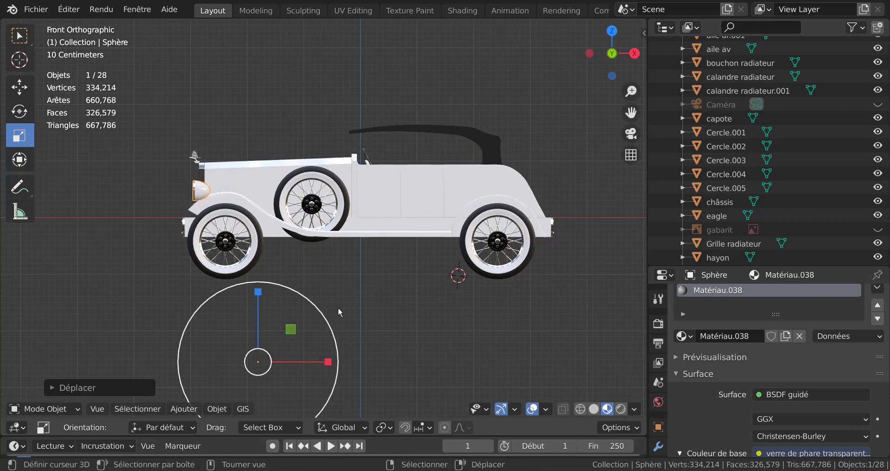
In top orthographic view, move the headlight sideways onto the front end of the fender on the spare wheel side.
middle_click_drag(338, 307, 449, 321)
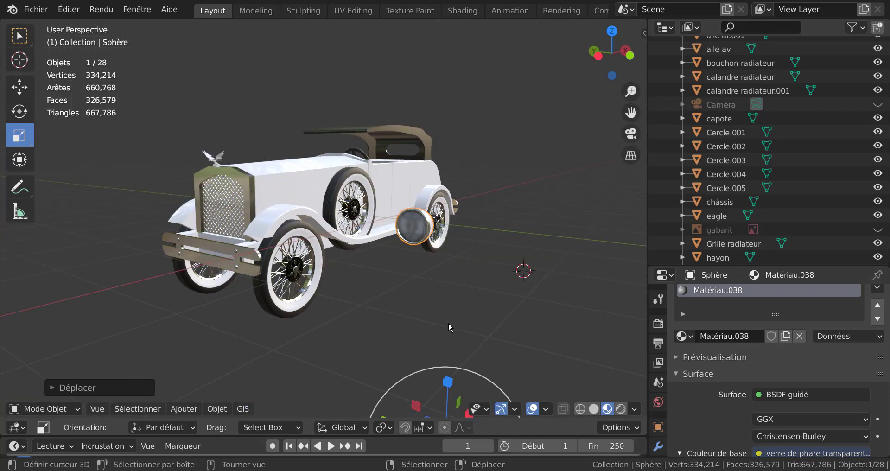
key("KP_7")
key("g")
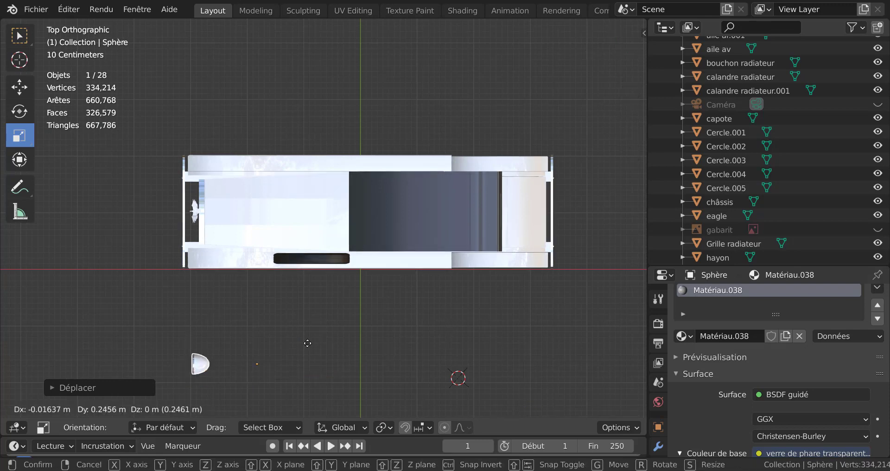
left_click(304, 251)
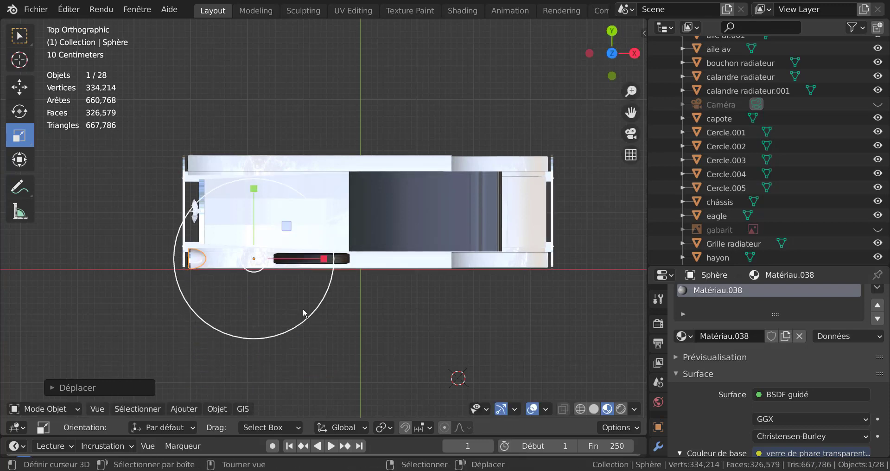
In front orthographic view, move the headlight about 0.05 m down and 0.02 m back so it sits on the front fender.
middle_click_drag(301, 310, 404, 221)
scroll(404, 221, "up", 3)
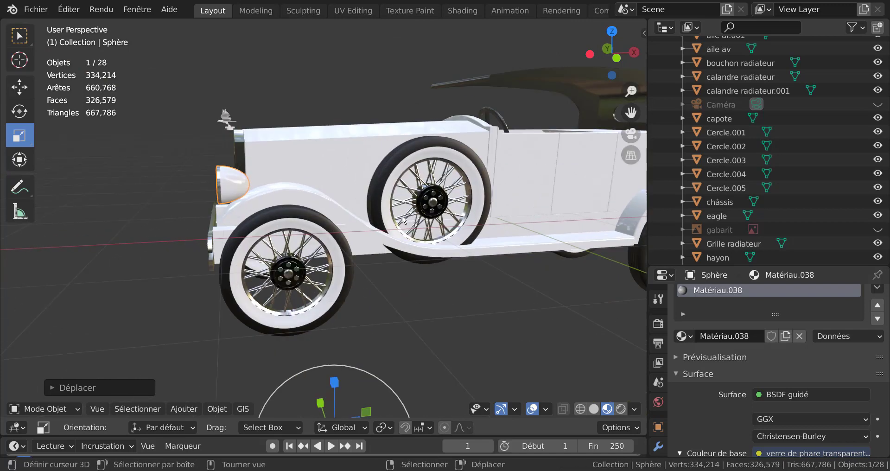
key("KP_1")
middle_click_drag(416, 301, 525, 338, "shift")
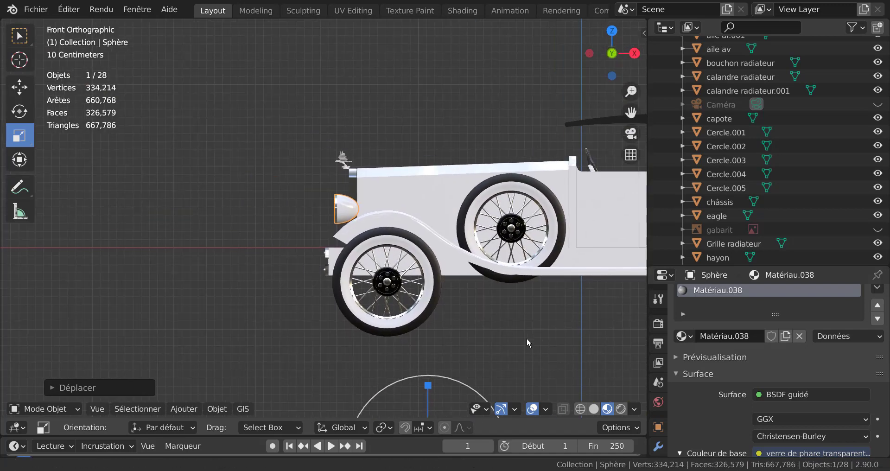
scroll(464, 291, "up", 2)
middle_click_drag(464, 291, 418, 319, "shift")
scroll(420, 324, "up", 2)
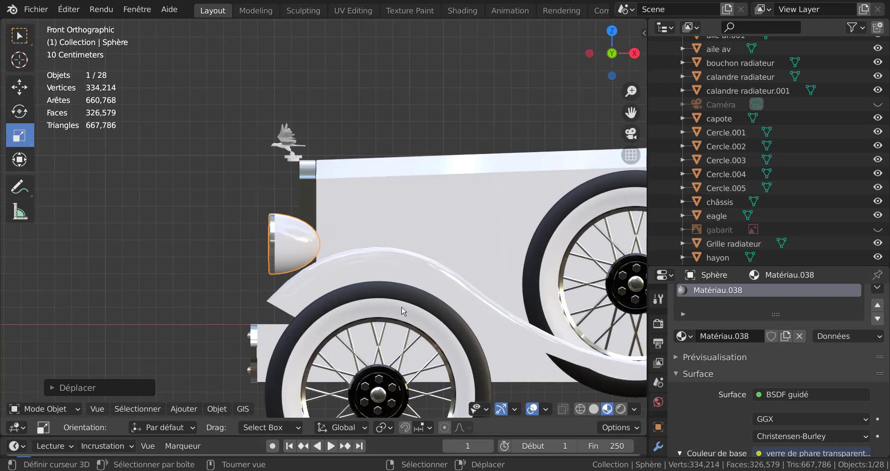
key("g")
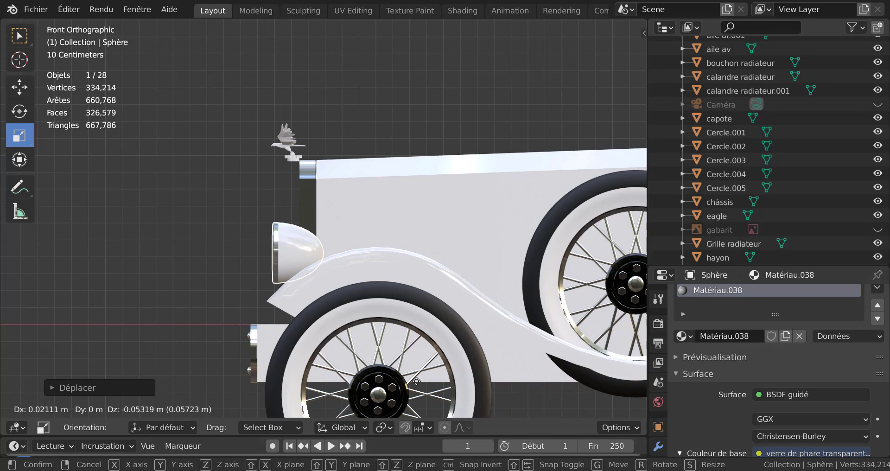
left_click(416, 381)
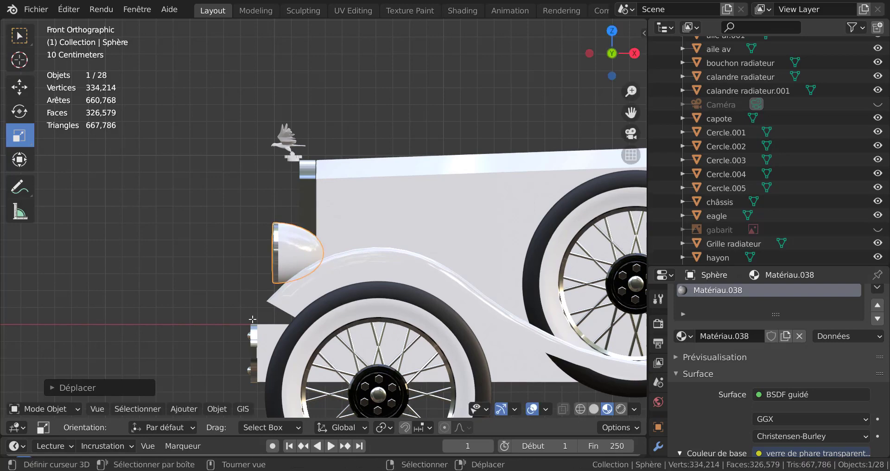
In top orthographic view, duplicate the headlight, place the copy about 1.68 m across on the opposite front fender, and deselect it.
key("Tab")
scroll(252, 325, "down", 2)
middle_click_drag(252, 325, 545, 322)
key("KP_7")
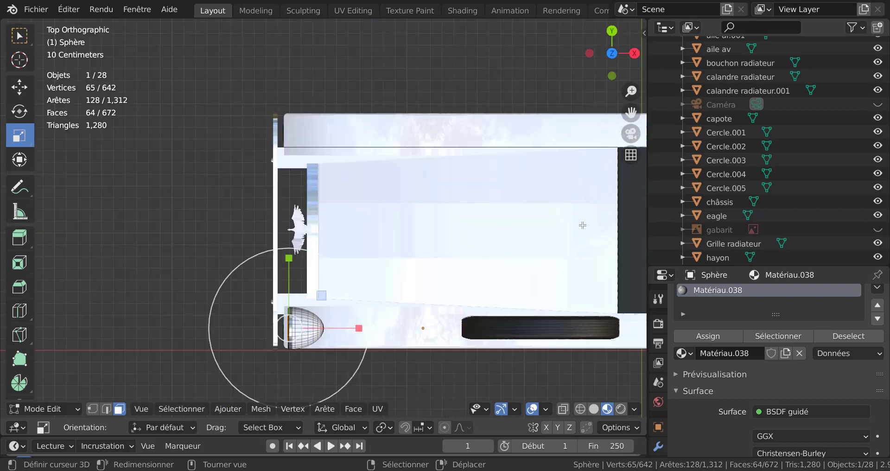
key("Tab")
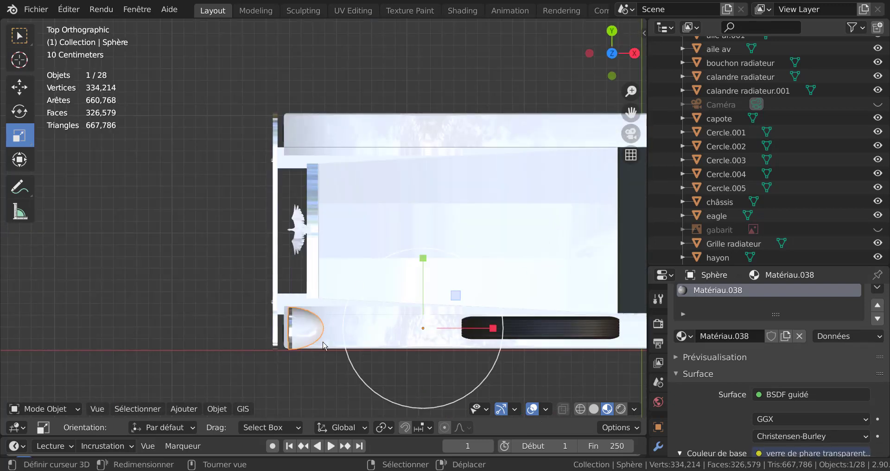
key("shift+d")
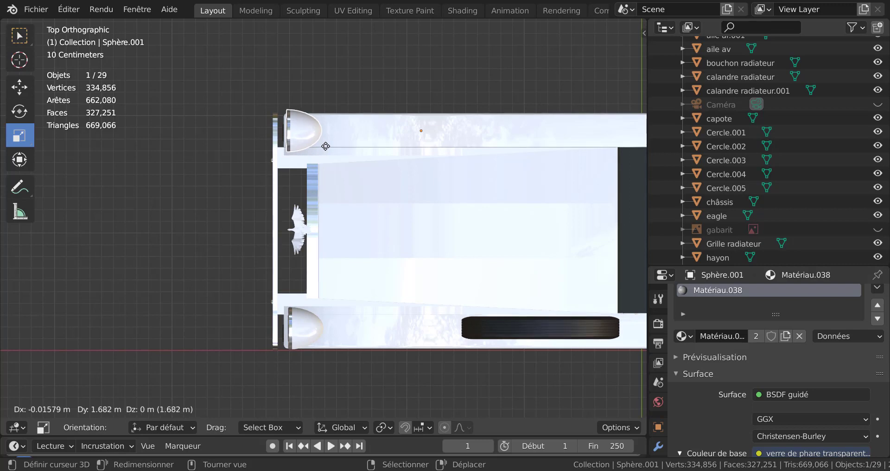
left_click(350, 146)
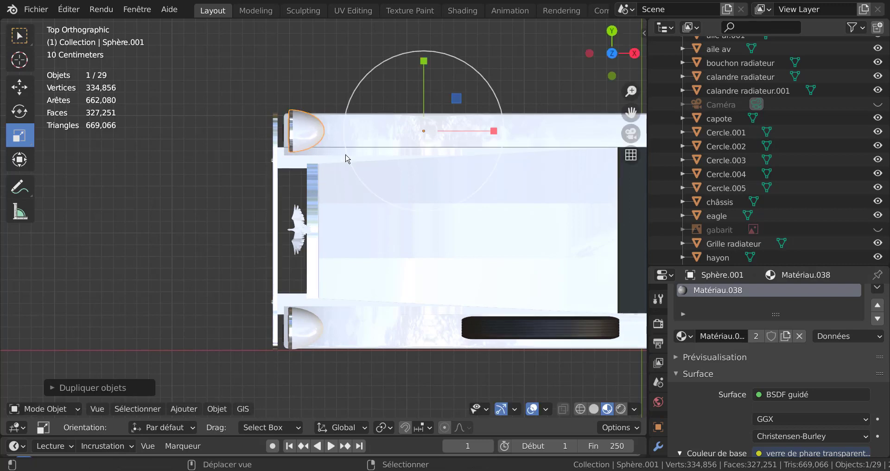
middle_click_drag(224, 253, 181, 299)
left_click(181, 319)
Show the "gabarit" reference image again and isolate it in local view, framed on the "arrière" light templates in front orthographic view.
middle_click_drag(486, 270, 364, 274)
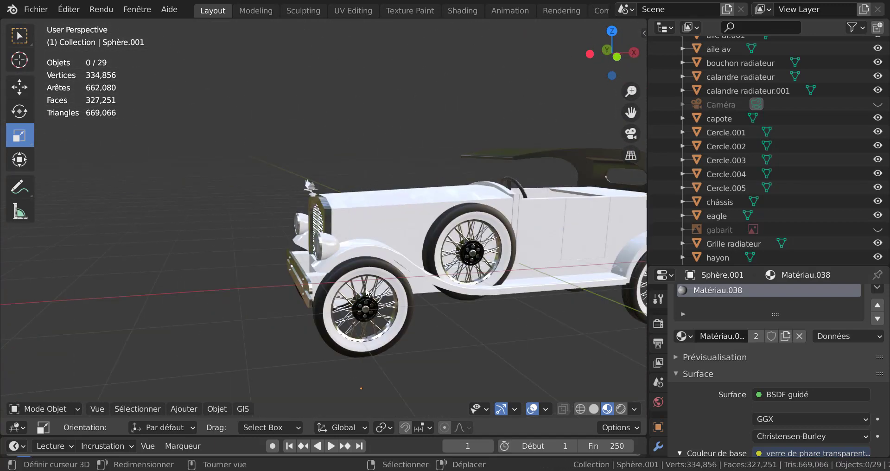
middle_click_drag(406, 309, 482, 301)
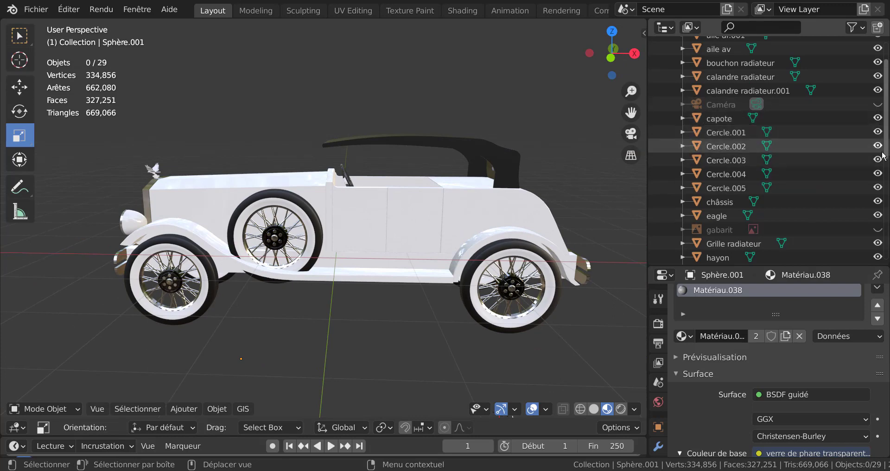
left_click(878, 231)
left_click(464, 94)
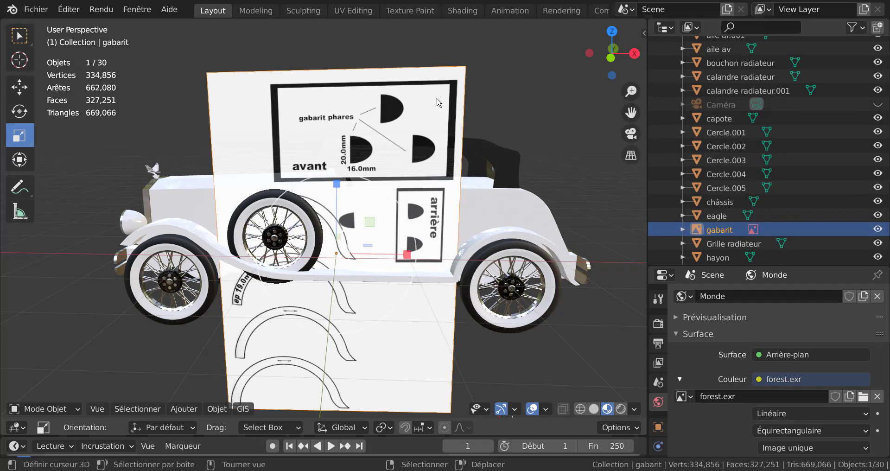
key("KP_Divide")
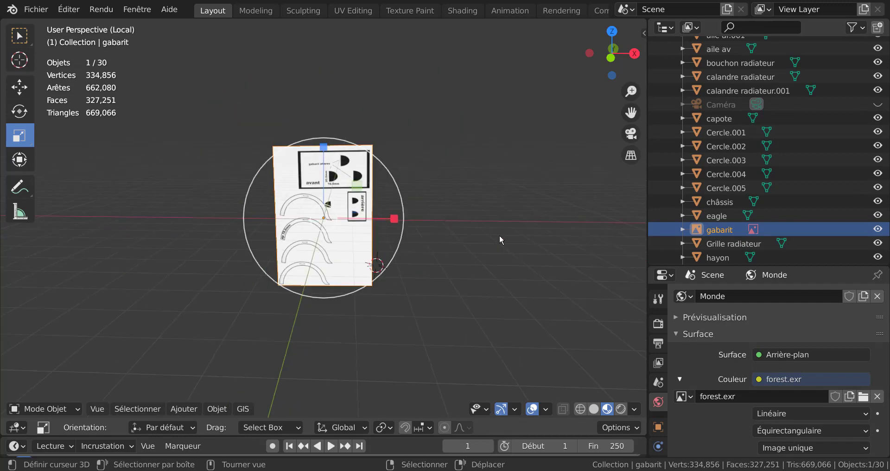
key("KP_1")
key("KP_Decimal")
middle_click_drag(513, 192, 390, 234, "shift")
scroll(485, 215, "up", 6)
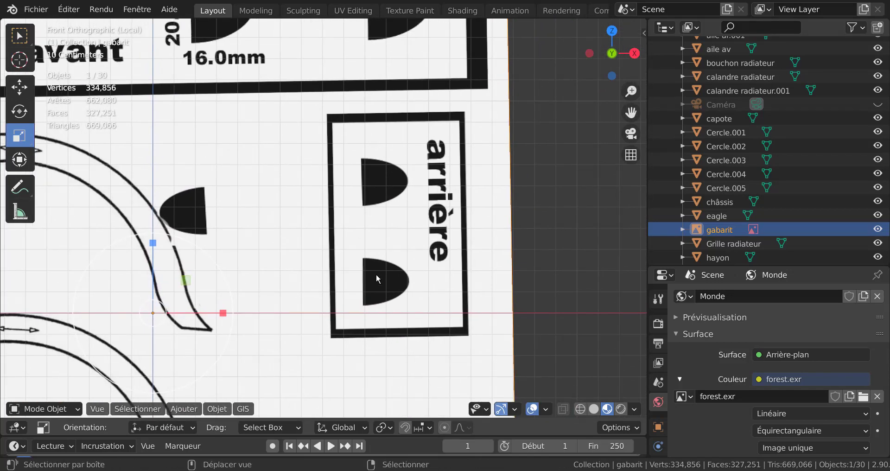
Add a UV sphere mesh for the rear light.
left_click(230, 410)
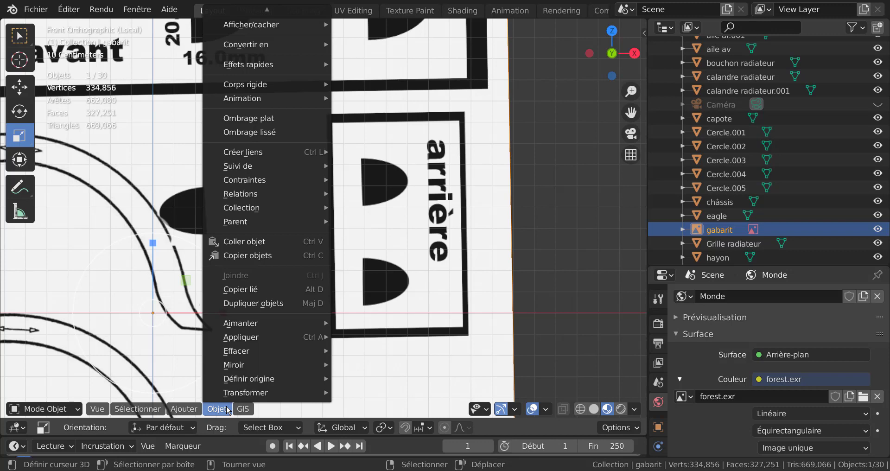
mouse_move(228, 408)
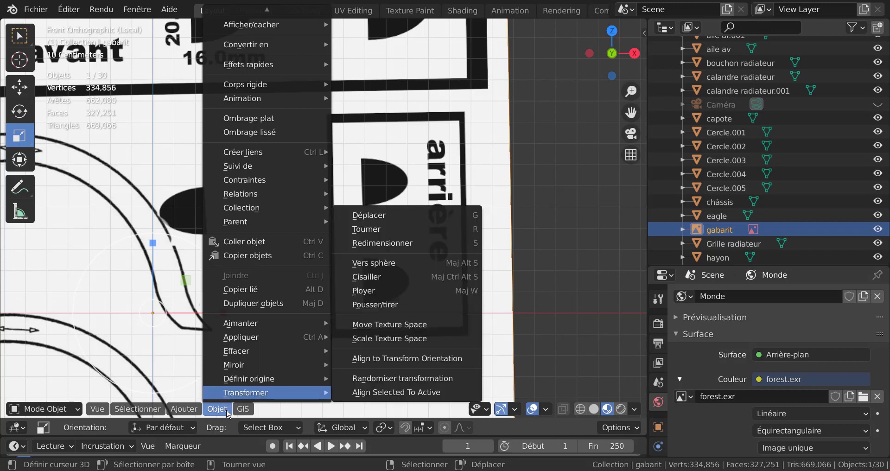
mouse_move(194, 410)
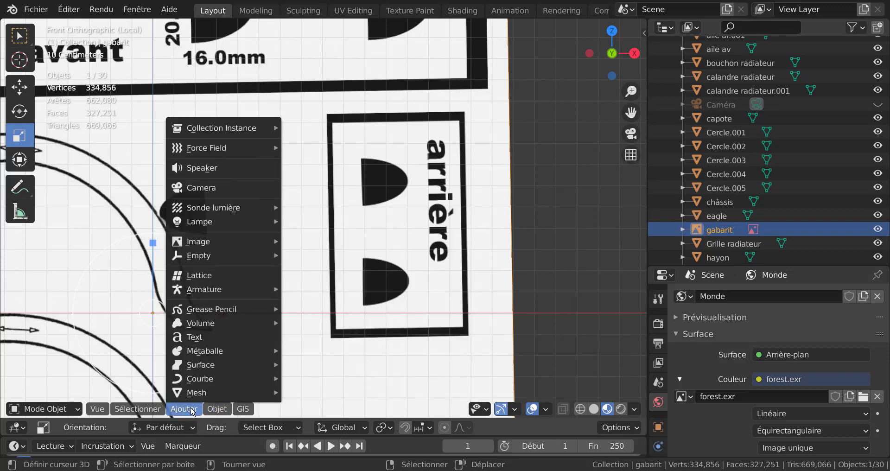
mouse_move(197, 395)
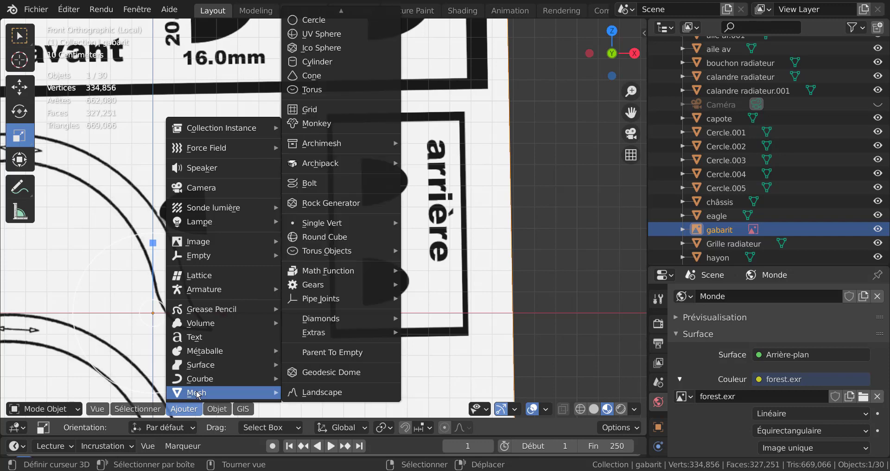
left_click(323, 34)
scroll(460, 208, "down", 5)
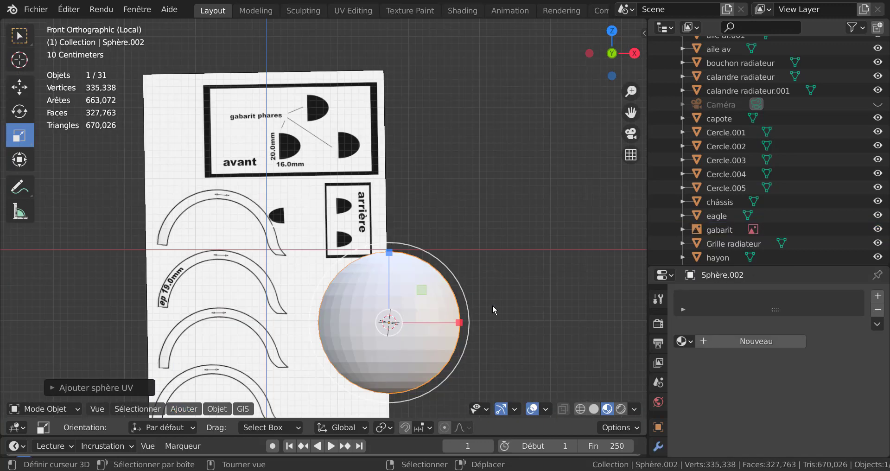
Rotate the new sphere 90° around the Y axis.
key("r")
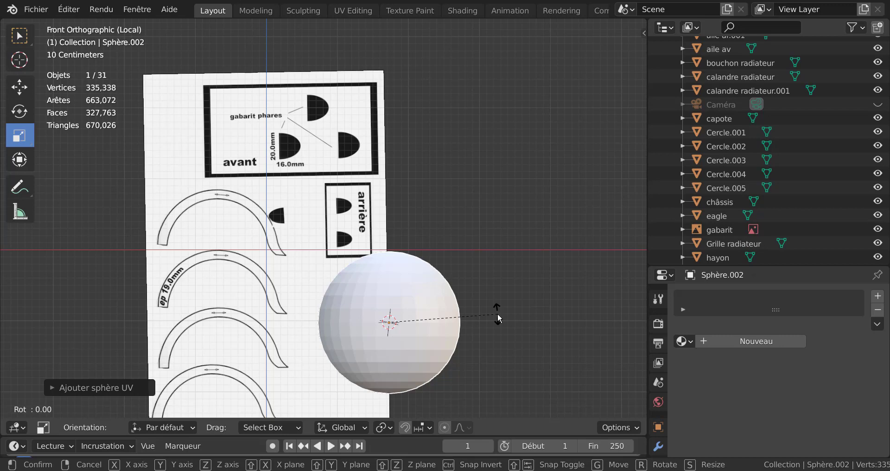
type("y90")
key("Return")
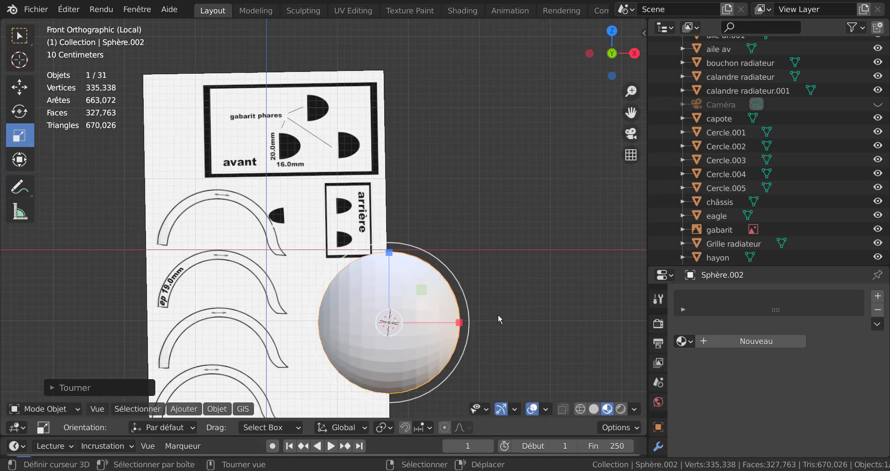
Switch the viewport to solid shading and enter Edit Mode on the new sphere with nothing selected.
middle_click_drag(497, 302, 499, 232, "shift")
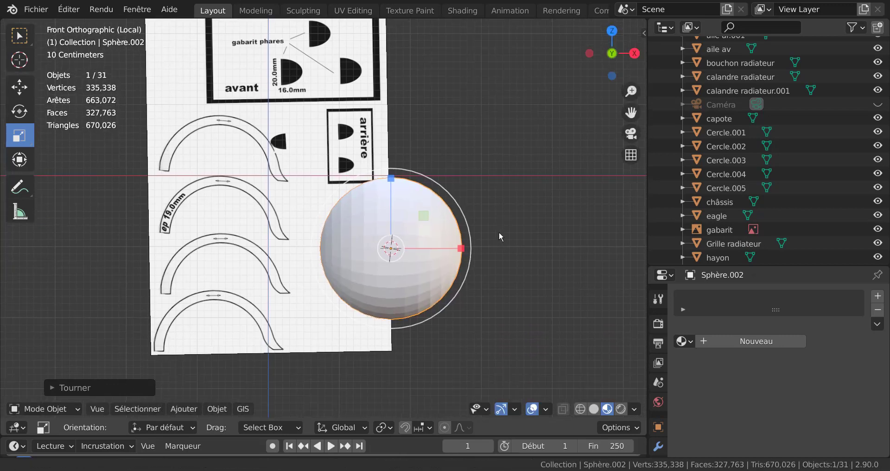
left_click(594, 410)
scroll(549, 376, "up", 1)
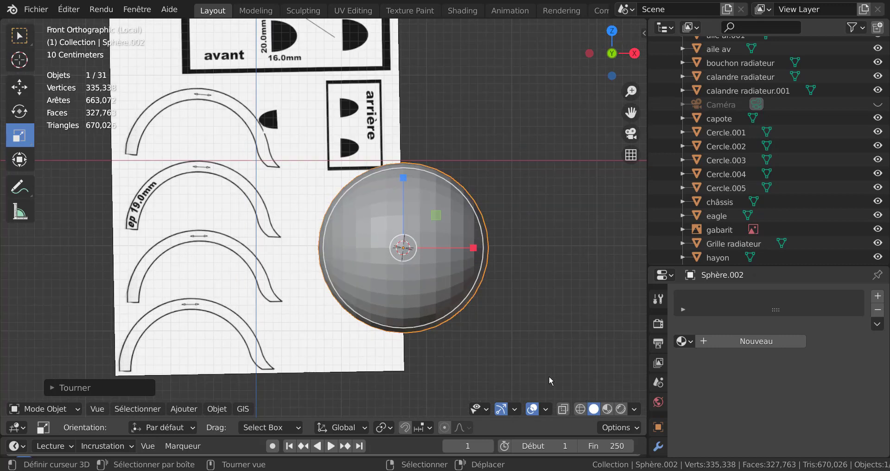
key("Tab")
key("alt+a")
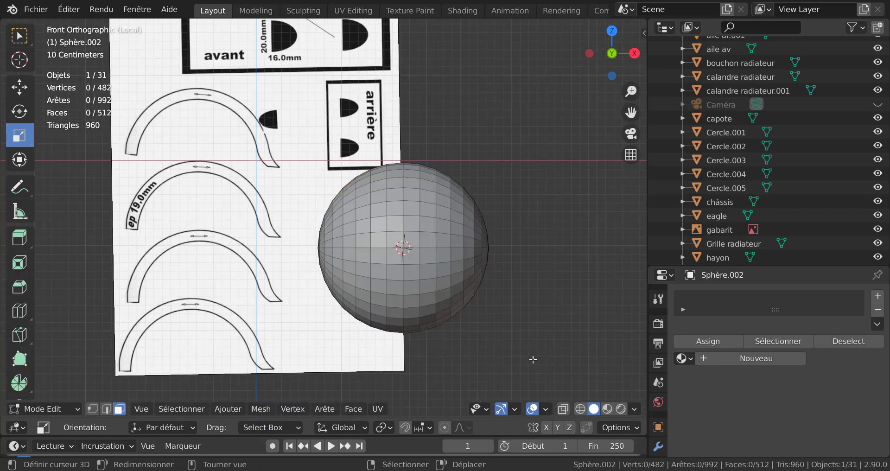
Select a horizontal face loop around the sphere's middle, and replace it in edge selection mode with a single edge at the +X end.
scroll(484, 370, "up", 1)
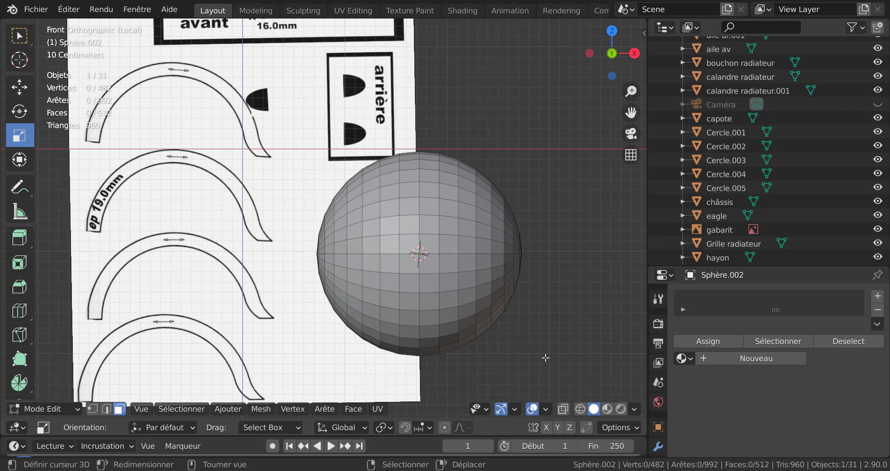
left_click(420, 238, "alt")
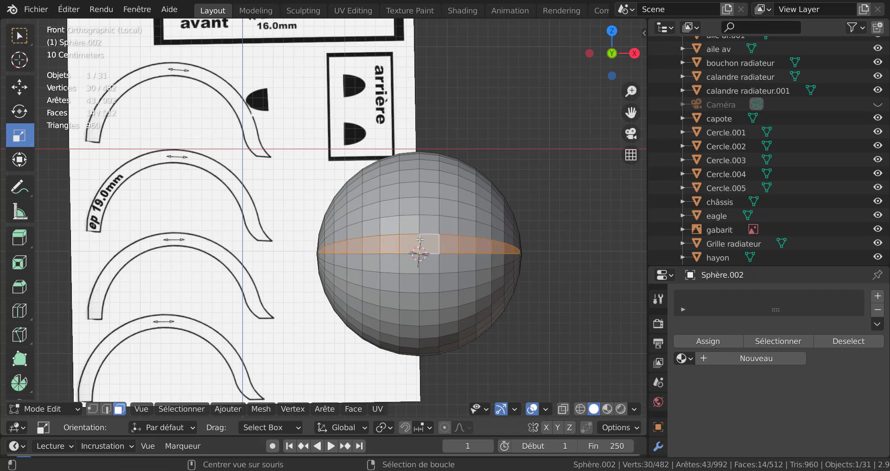
left_click(106, 408)
left_click(519, 261)
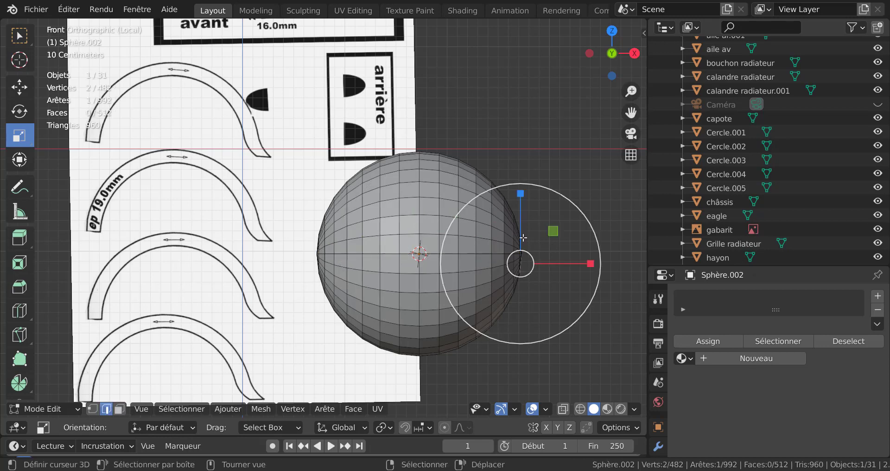
Rip the sphere apart along its central vertical edge loop, leaving the split edges in place.
key("alt+a")
left_click(420, 223, "alt")
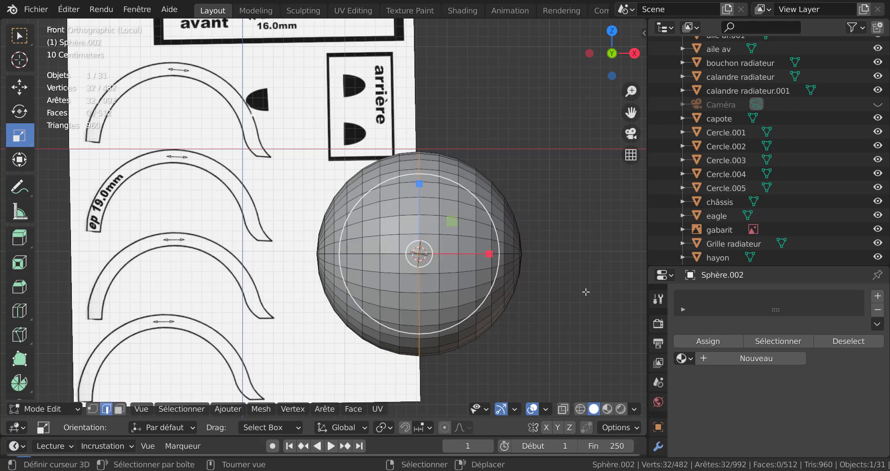
key("v")
right_click(577, 326)
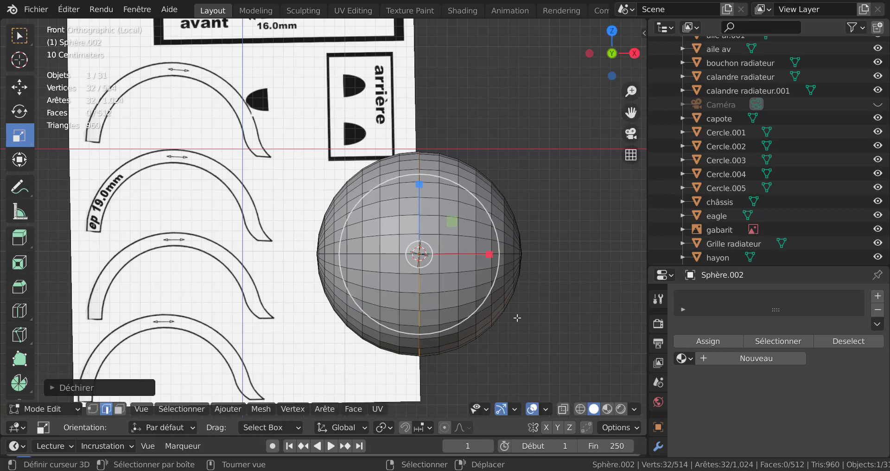
Select all geometry linked to the sphere's left half and delete its vertices.
right_click(390, 255)
right_click(387, 251)
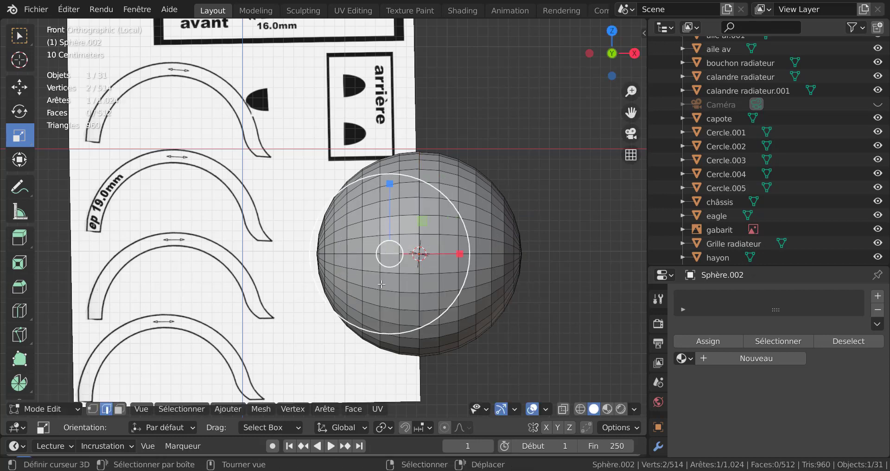
key("ctrl+l")
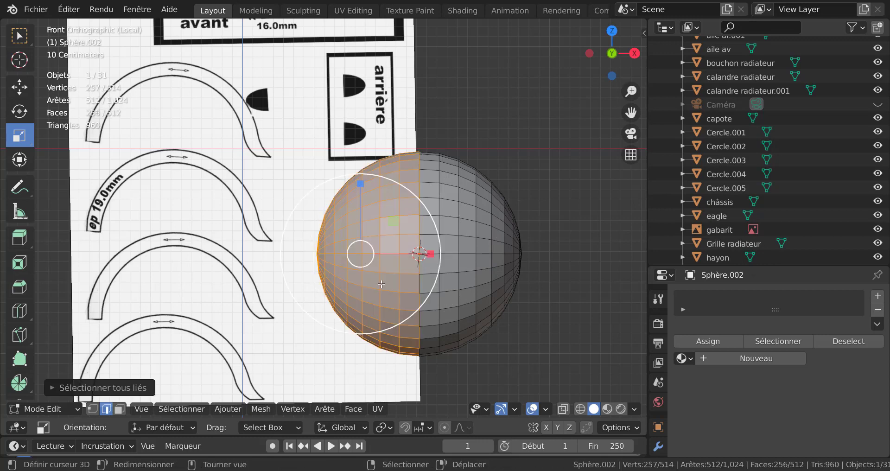
key("x")
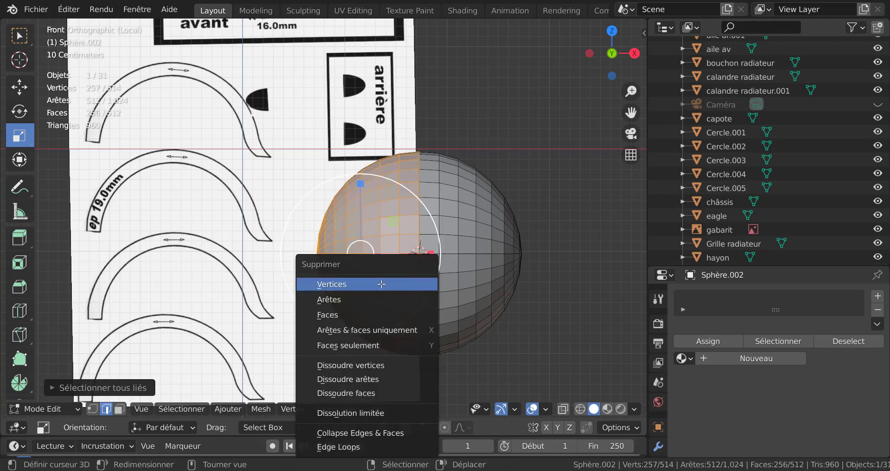
left_click(381, 284)
Move the whole half sphere onto the "arrière" template box and scale it down uniformly.
scroll(469, 269, "down", 1)
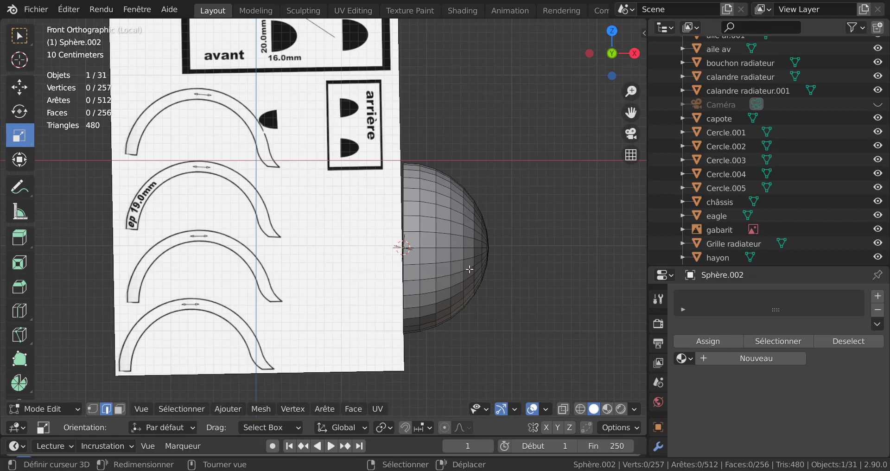
key("a")
scroll(447, 278, "down", 3)
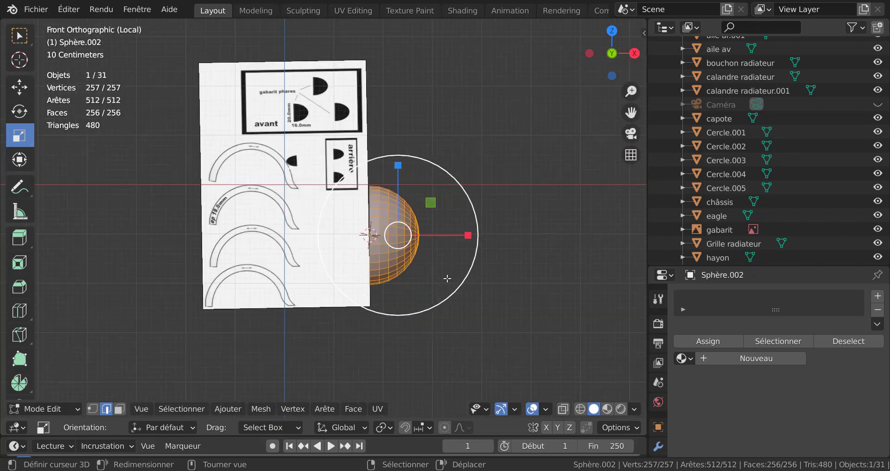
key("g")
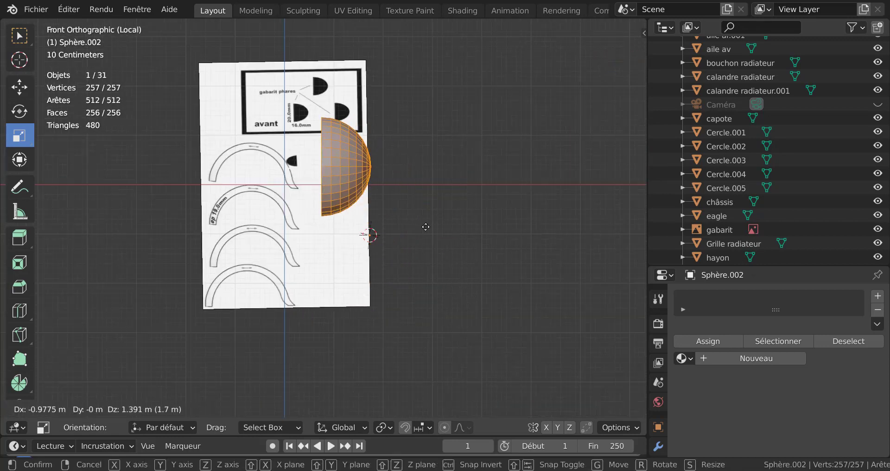
left_click(424, 236)
scroll(500, 307, "up", 2)
key("s")
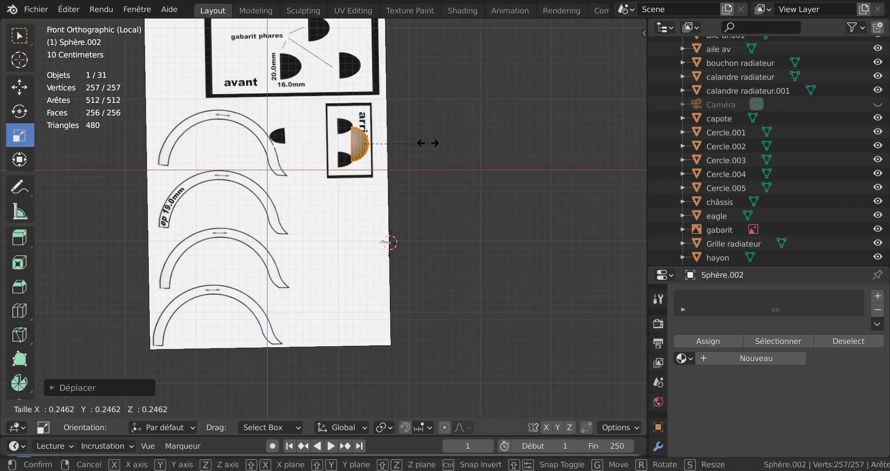
left_click(405, 138)
Shrink the half sphere to the height of the upper black lamp shape in the "arrière" box and align their flat sides.
middle_click_drag(457, 180, 460, 262, "shift")
scroll(459, 262, "up", 7)
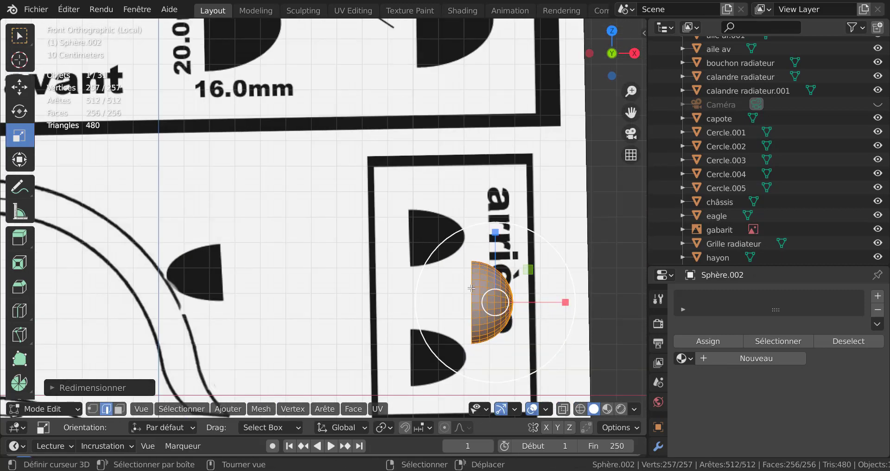
key("g")
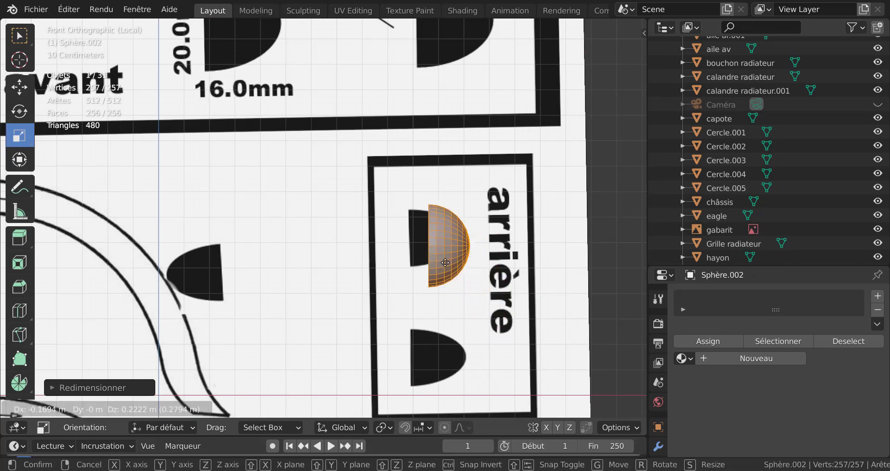
left_click(442, 264)
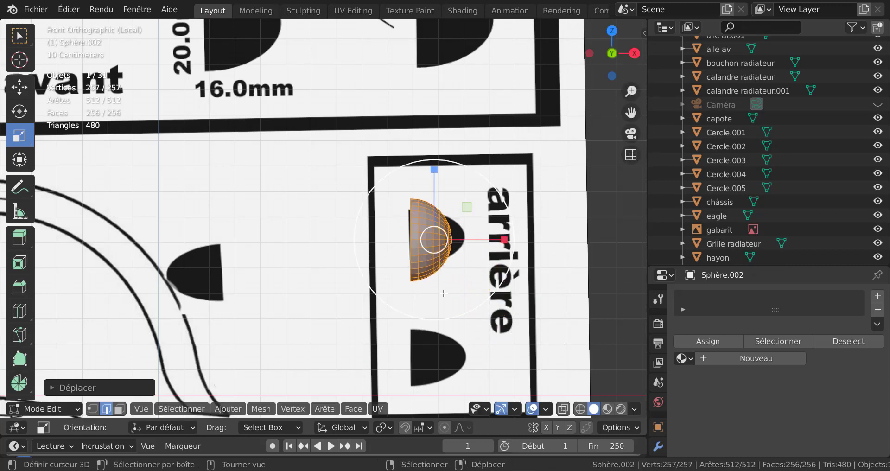
scroll(500, 320, "up", 2)
key("s")
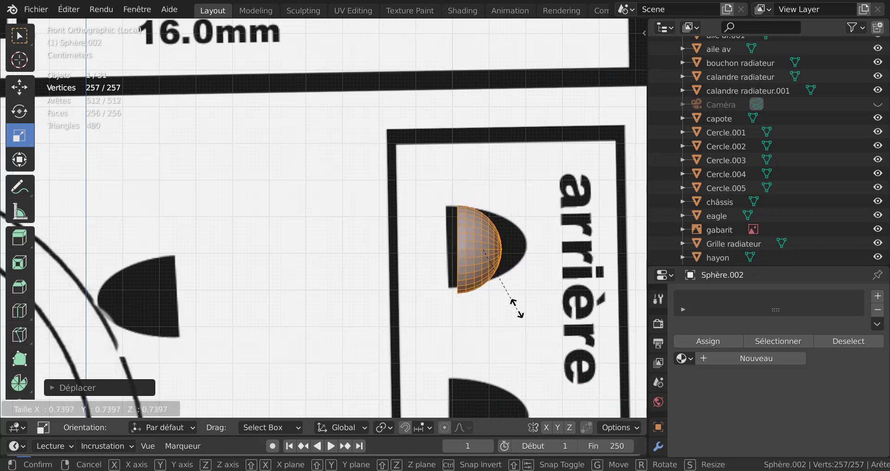
left_click(512, 303)
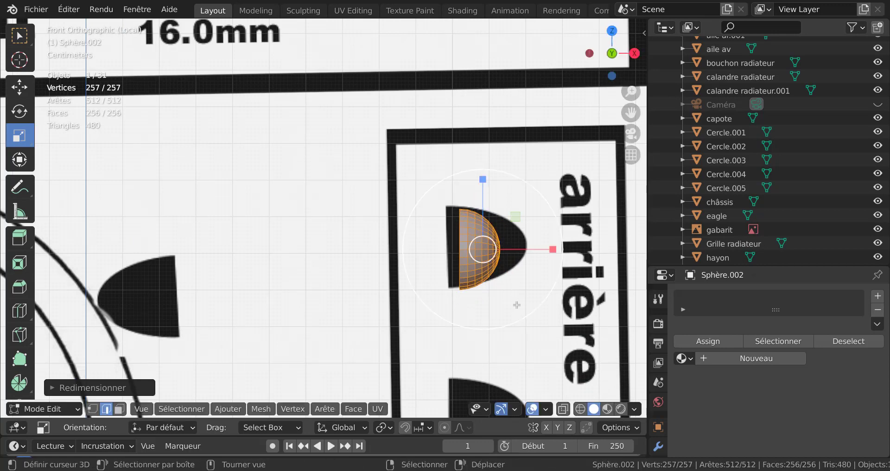
key("g")
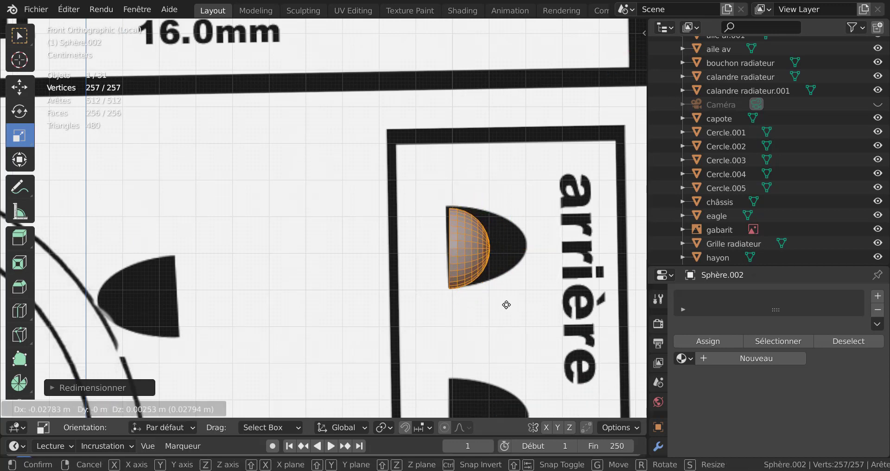
left_click(507, 304)
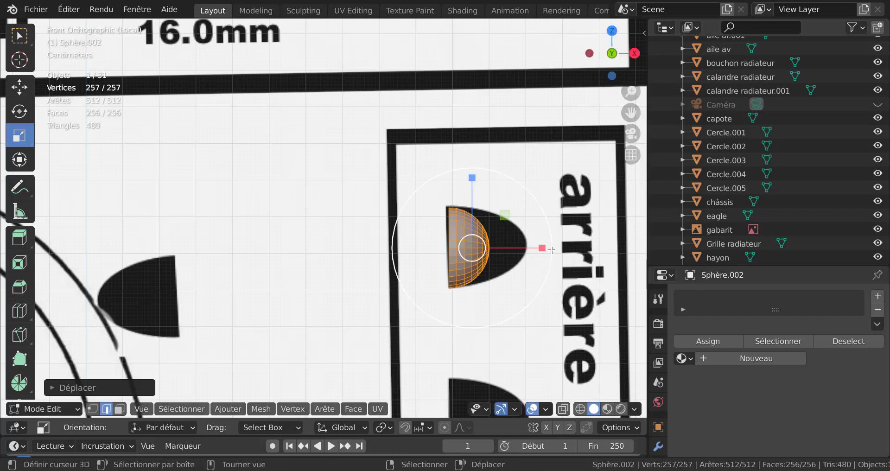
Stretch the half sphere along X and reposition it until it matches the outline of the upper "arrière" lamp shape.
key("s")
key("x")
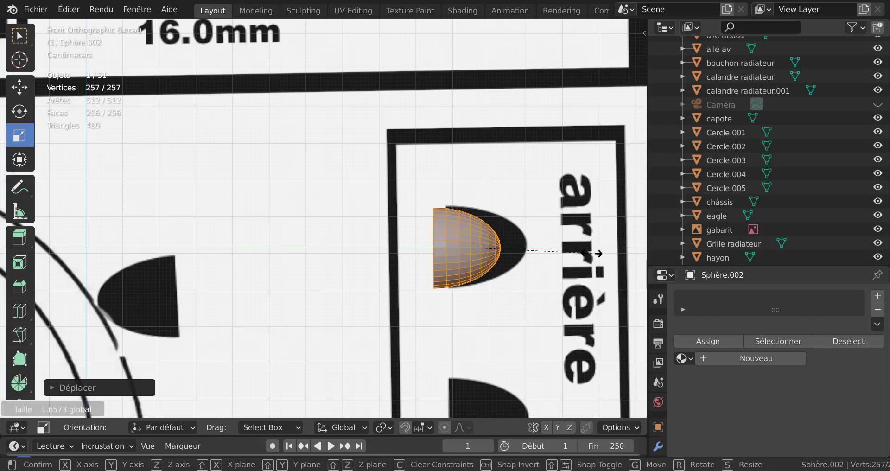
left_click(529, 289)
key("g")
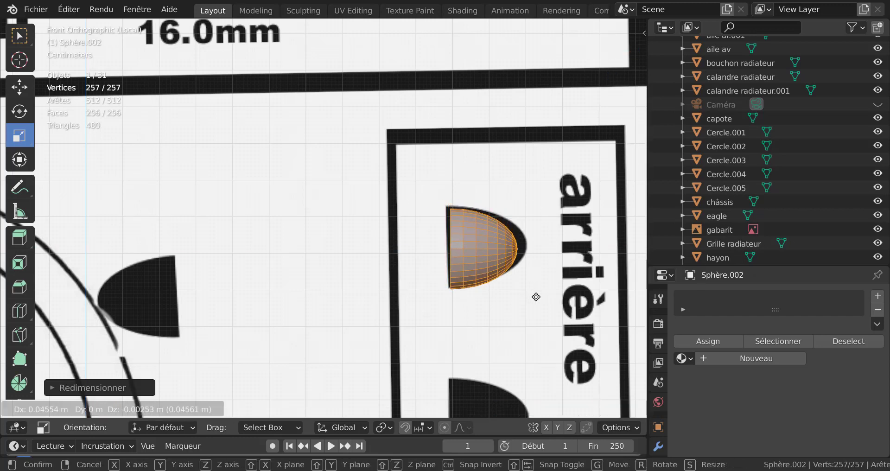
left_click(534, 297)
key("s")
key("x")
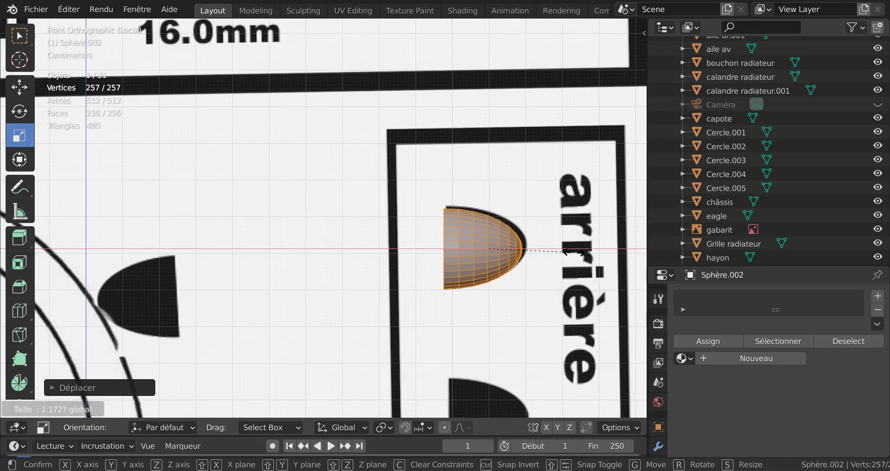
left_click(533, 306)
key("g")
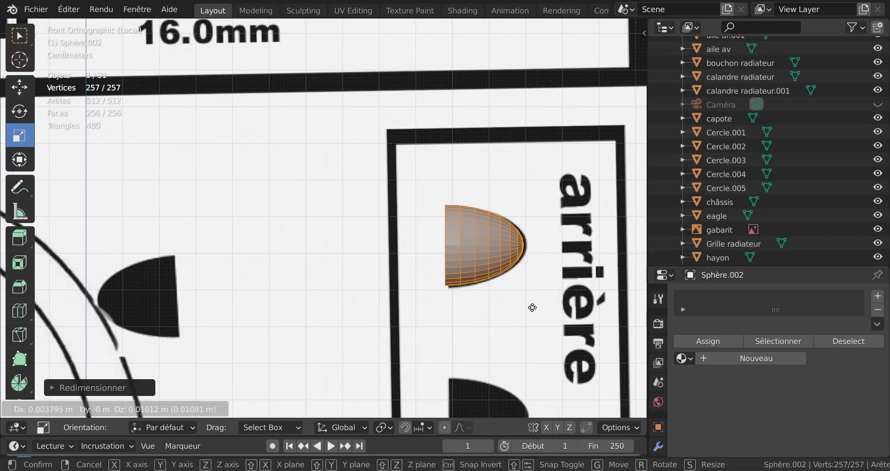
left_click(535, 307)
Hide the gabarit reference image and frame the lamp shell in the view.
scroll(533, 302, "down", 3)
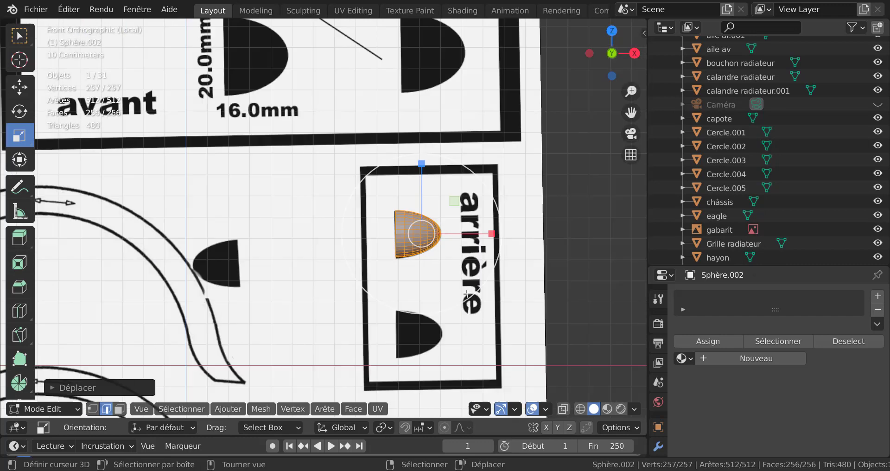
middle_click_drag(533, 301, 528, 289)
scroll(528, 284, "down", 6)
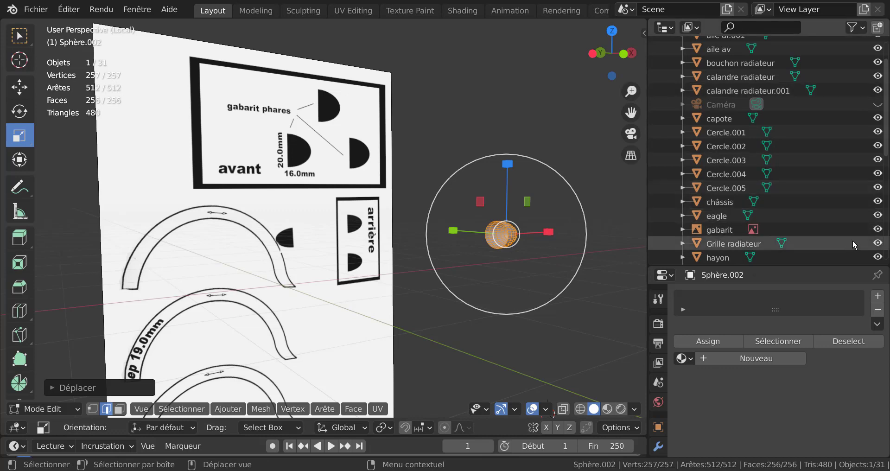
left_click(878, 230)
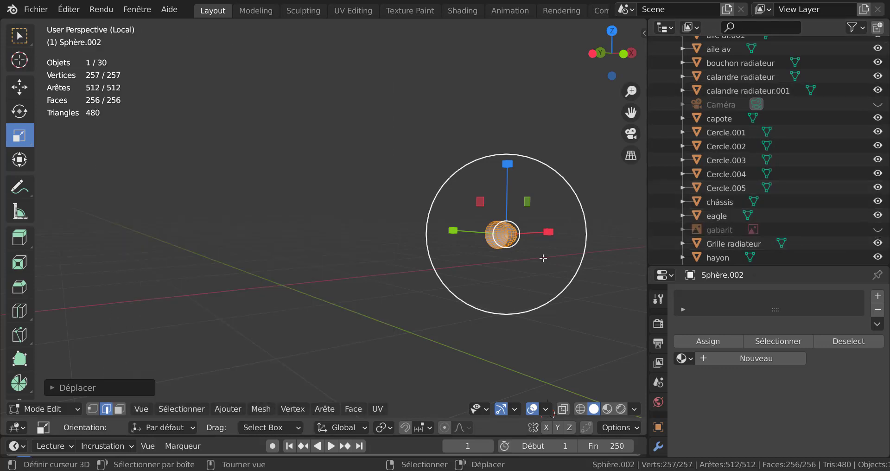
key("KP_Decimal")
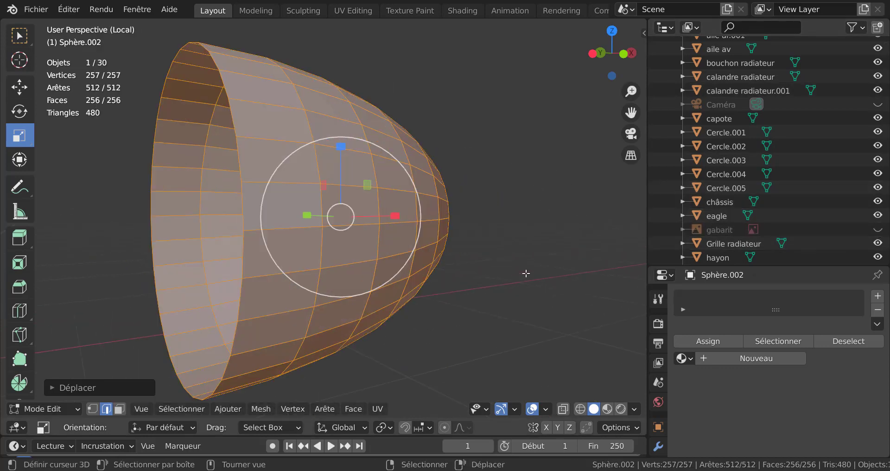
Extrude the shell's open rim edge loop and scale it inward to about 0.91 to form a flat lip.
middle_click_drag(465, 292, 484, 308)
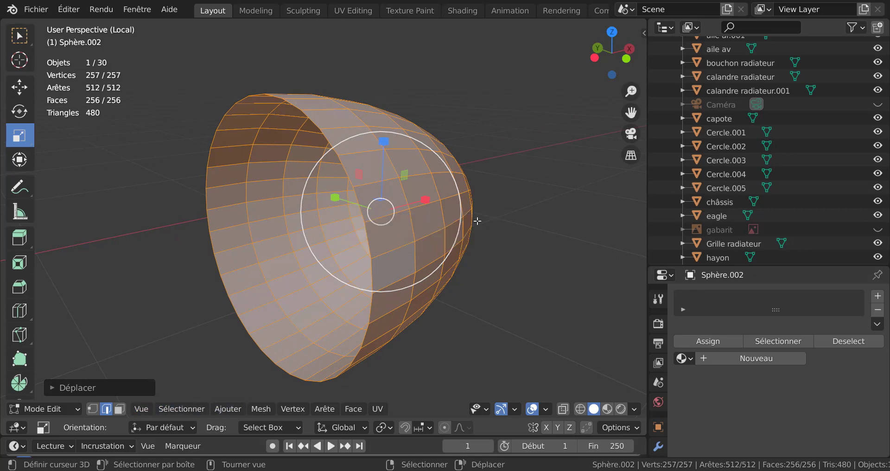
left_click(553, 253)
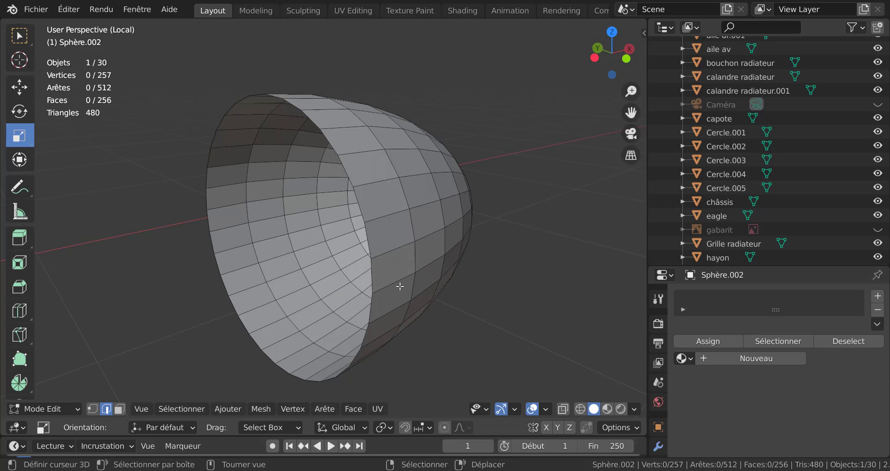
left_click(358, 197, "alt")
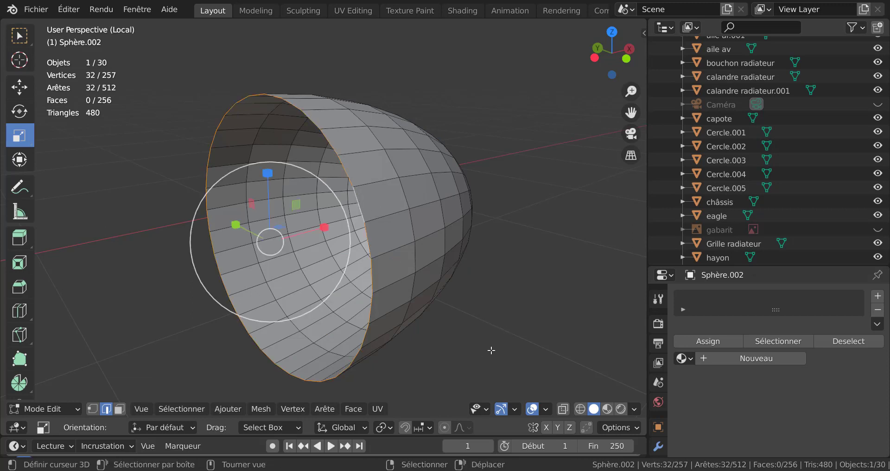
key("e")
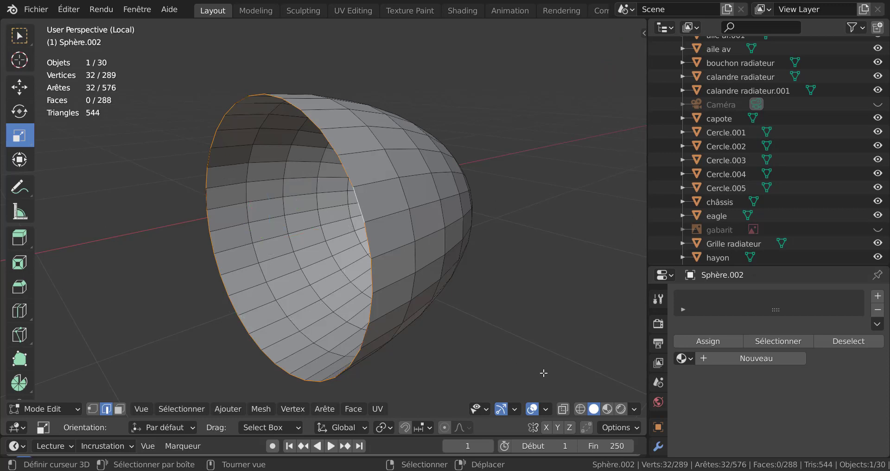
key("s")
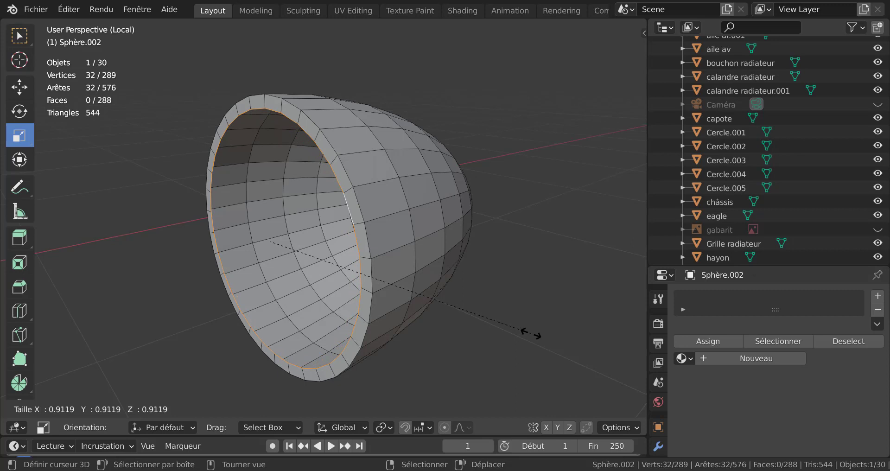
left_click(530, 333)
Extrude the lip's inner edge loop a short distance along X into the shell.
key("e")
key("x")
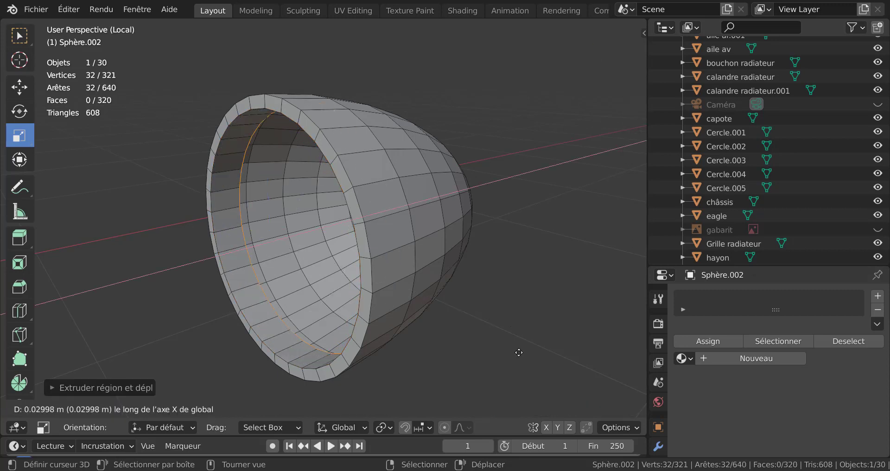
left_click(501, 370)
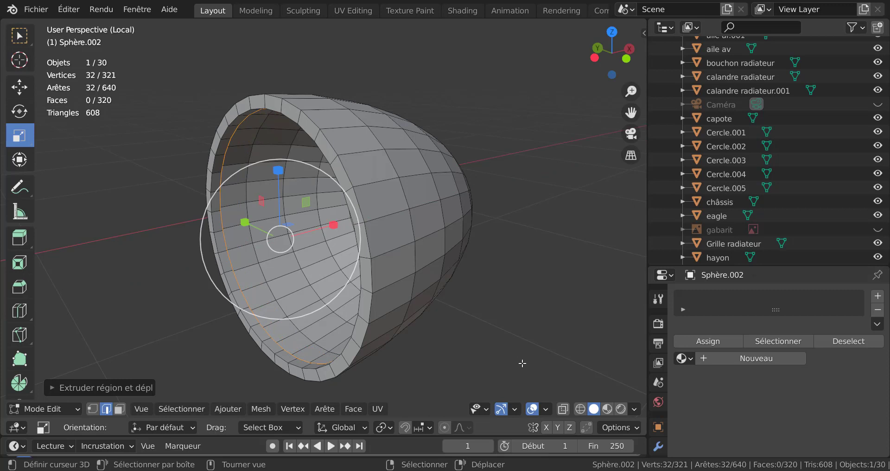
Extrude the recessed edge loop inward by scaling it into a wide ring, and shift its inner edge along X toward the opening.
key("e")
key("s")
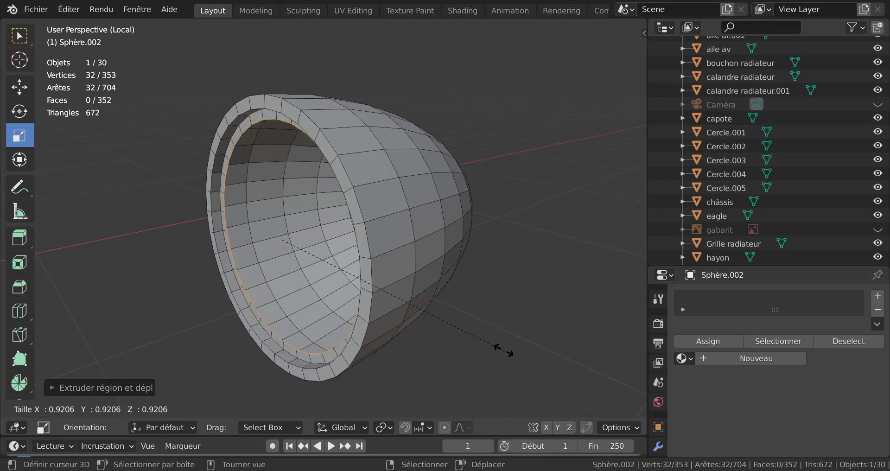
left_click(443, 299)
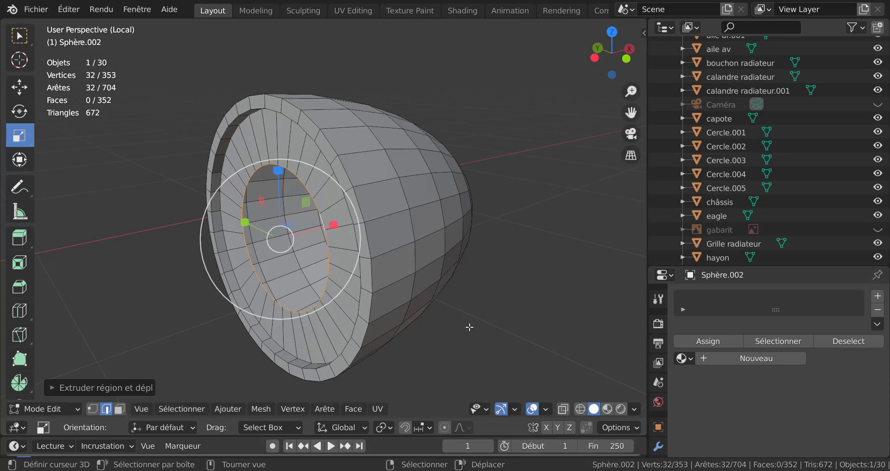
key("g")
key("x")
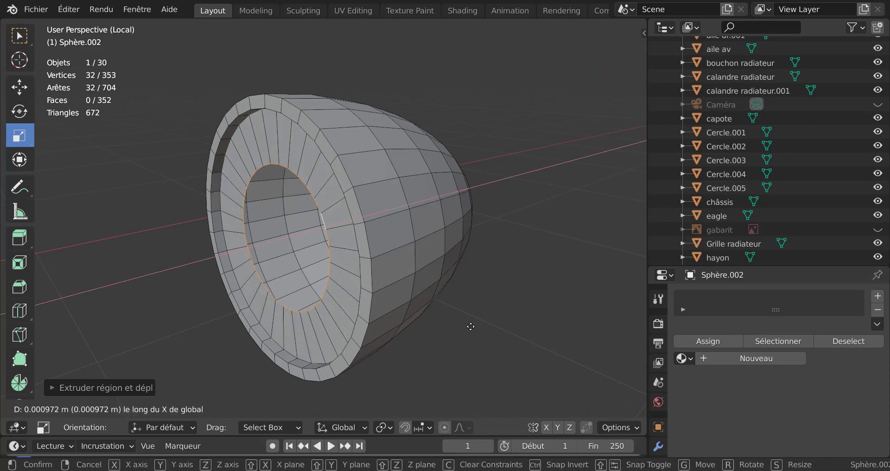
left_click(463, 335)
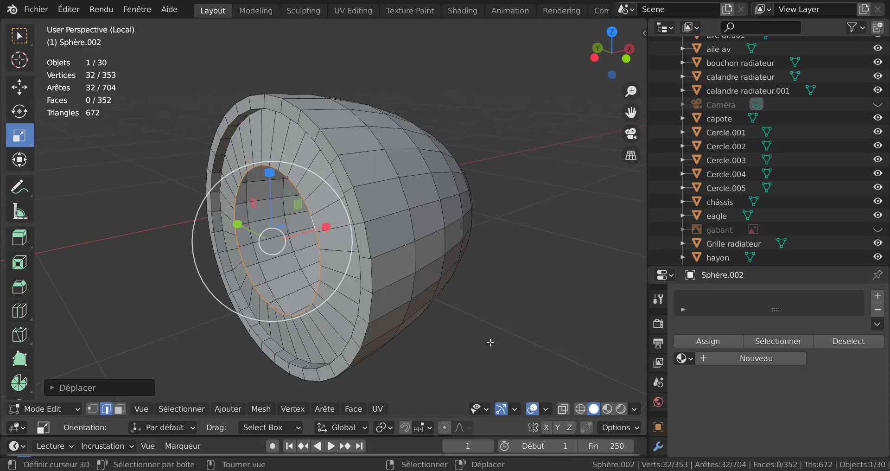
Extrude the inner edge loop of the recessed ring and scale it to 0 at its centre to close the lens.
key("e")
key("s")
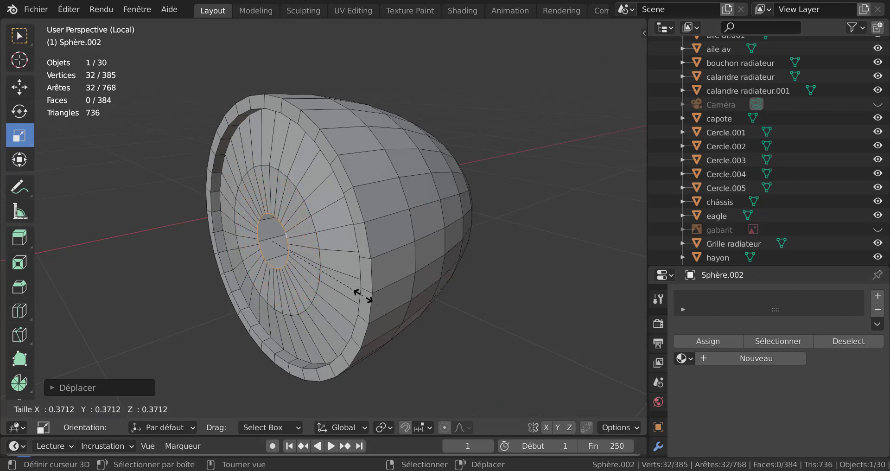
type("0")
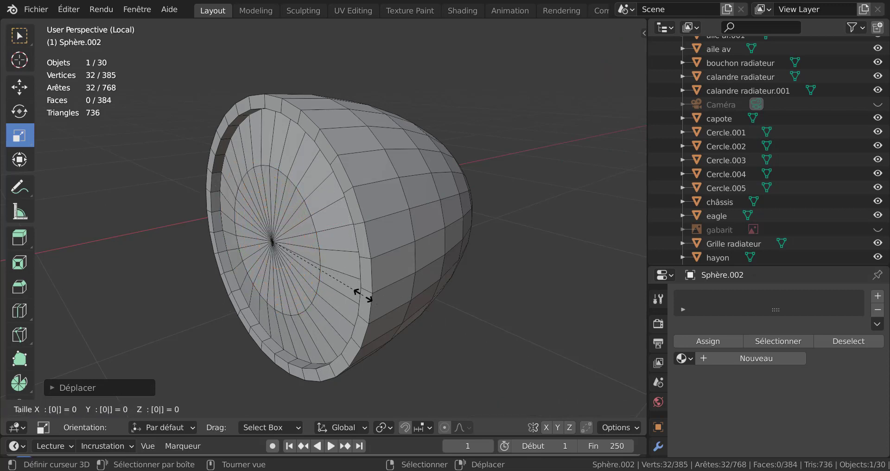
key("Return")
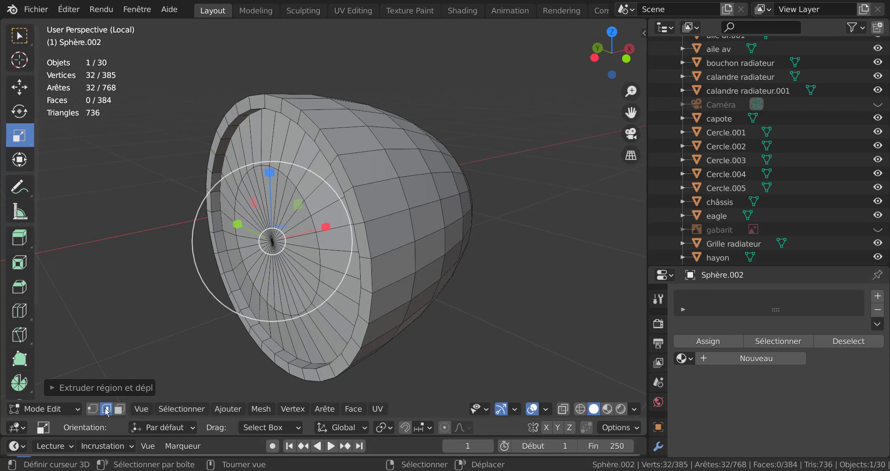
Bevel the outer edge loop of the rim narrowly with 3 segments and check the rounded rim in Object Mode.
right_click(366, 245, "alt")
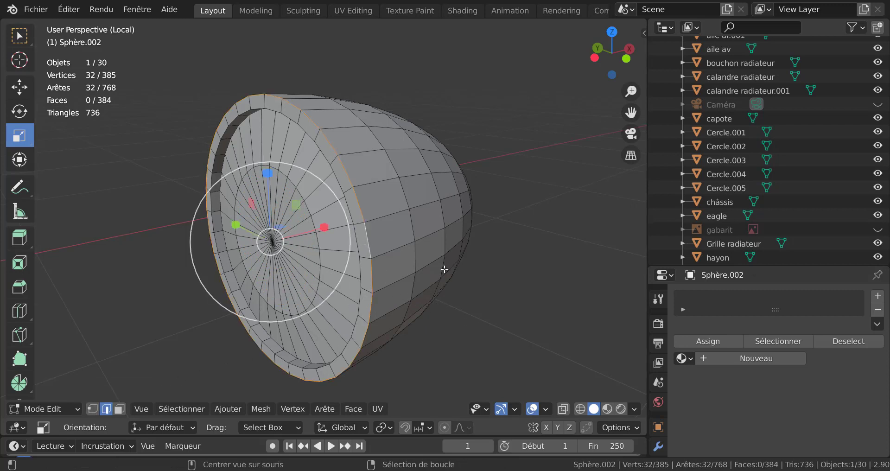
key("ctrl+b")
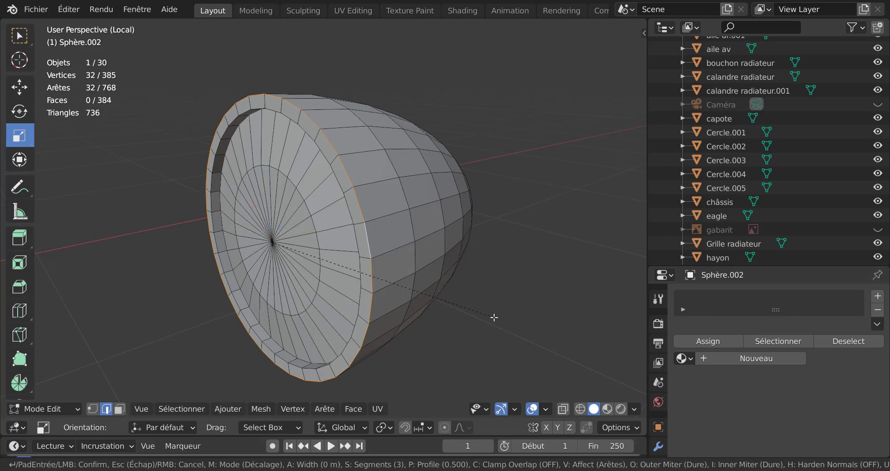
left_click(555, 314)
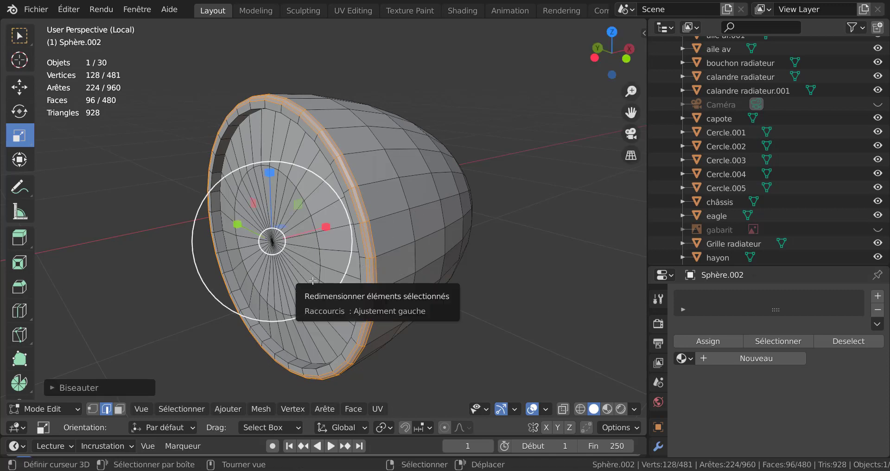
scroll(523, 304, "down", 1)
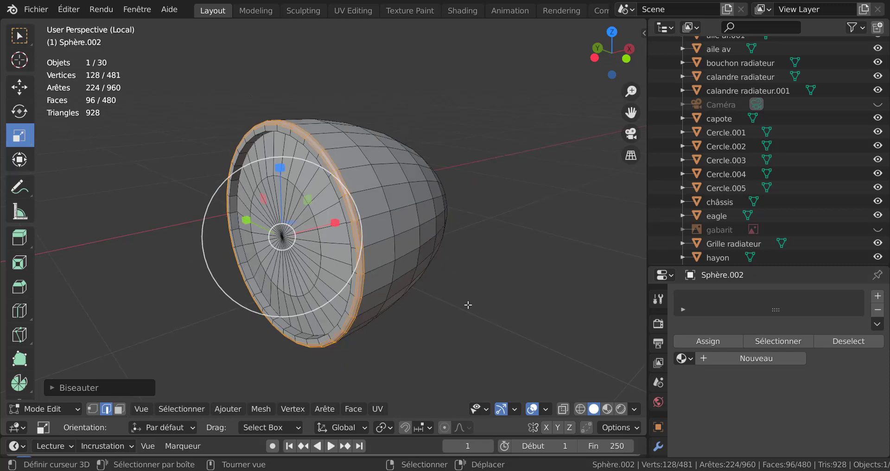
middle_click_drag(469, 305, 447, 304)
scroll(415, 307, "up", 1)
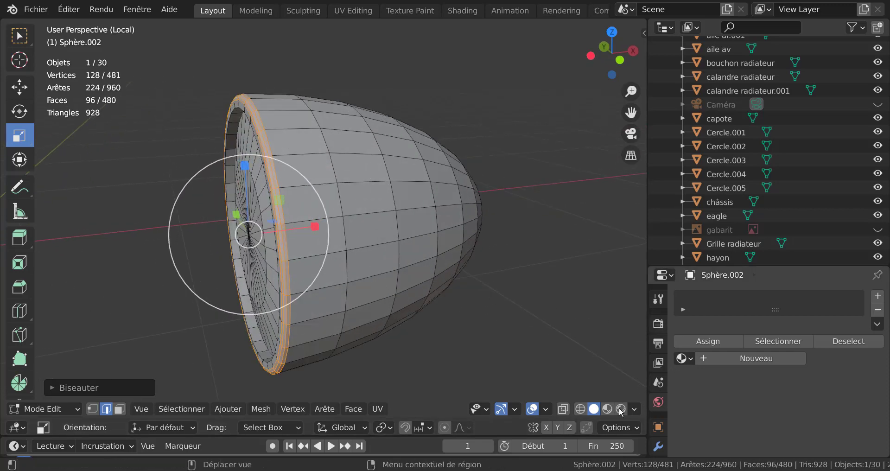
key("Tab")
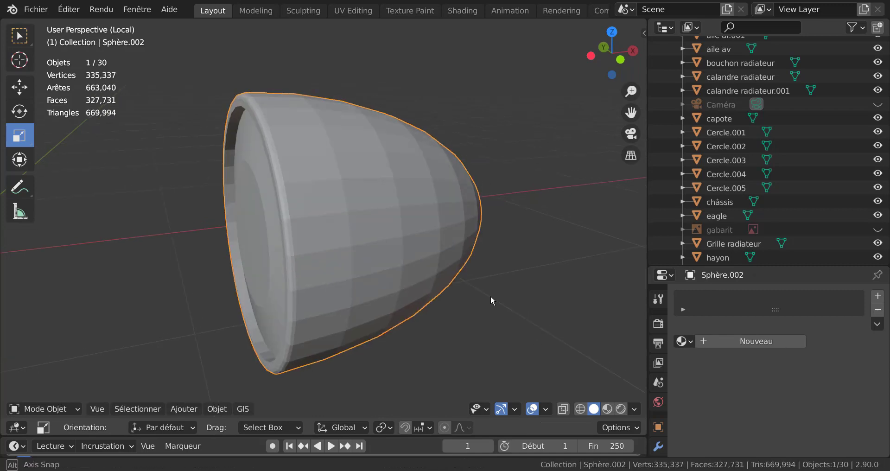
middle_click_drag(490, 296, 382, 210)
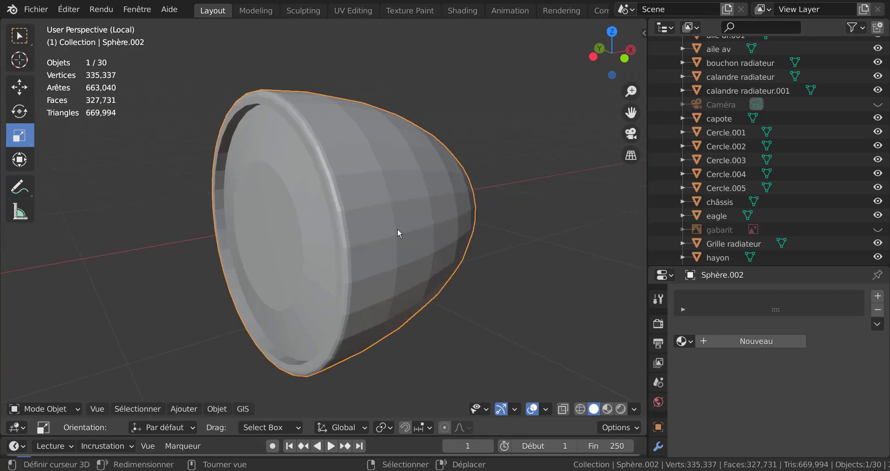
Merge all of the lamp mesh's vertices by distance to remove the duplicates at the lens centre.
key("Tab")
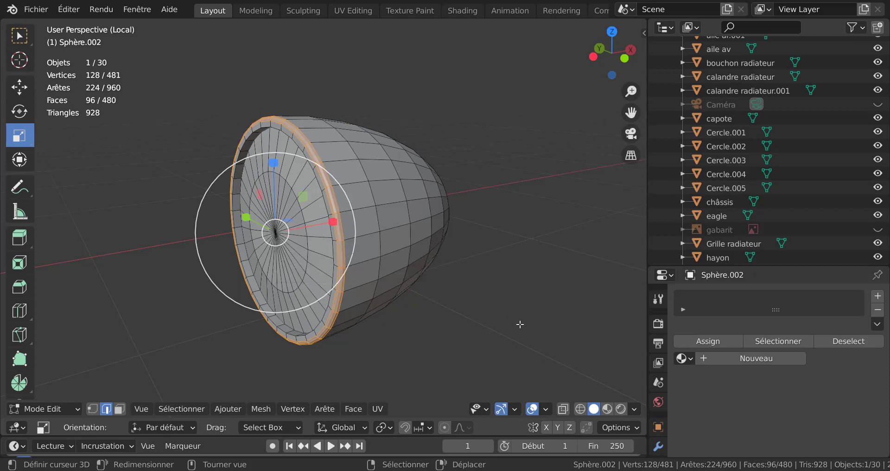
key("q")
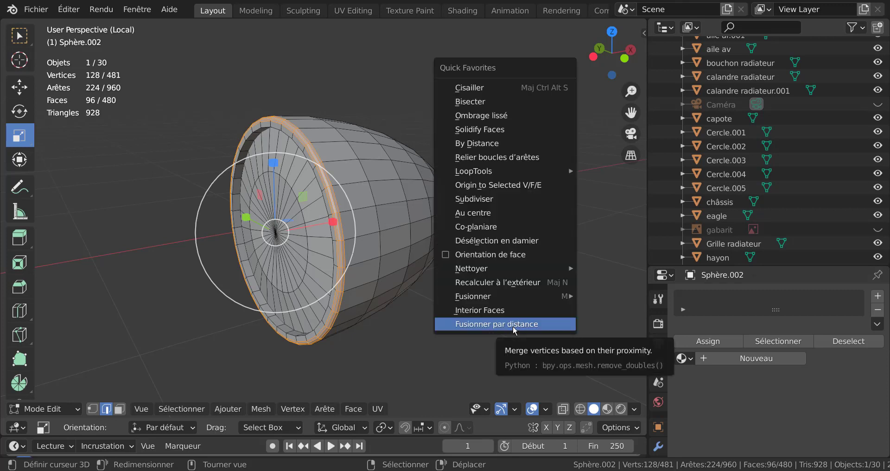
left_click(514, 325)
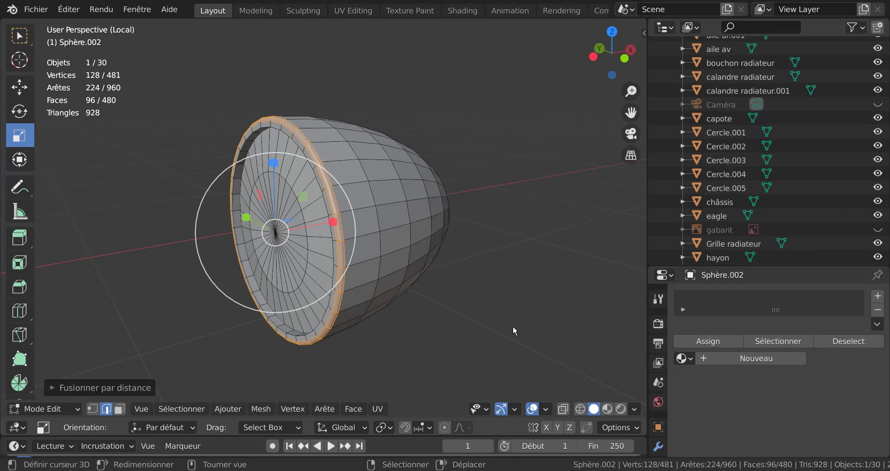
key("a")
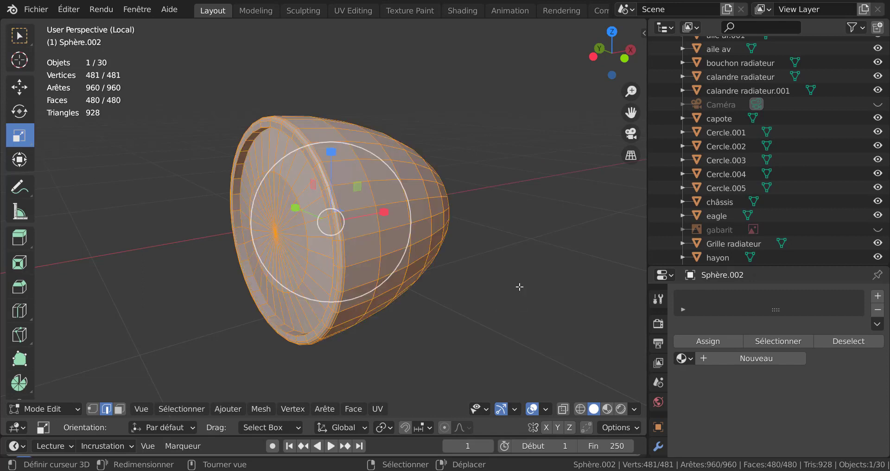
key("q")
left_click(520, 287)
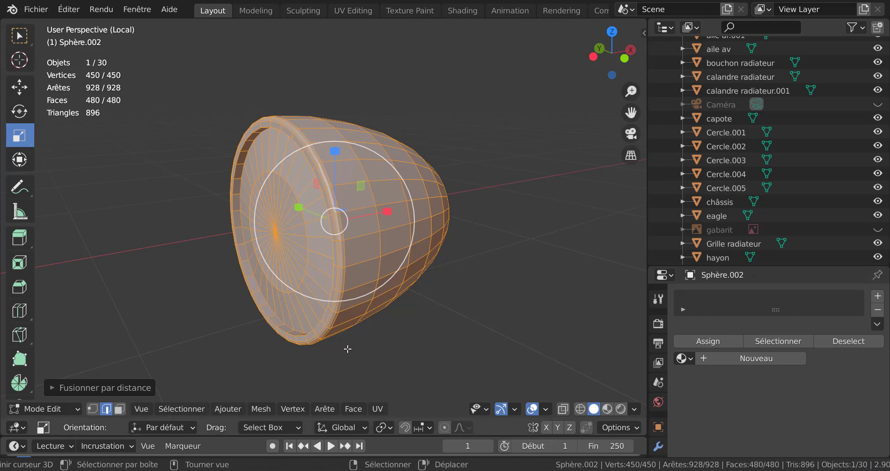
Shade all the lamp's faces smooth and enable Auto Smooth at 30° for its normals.
left_click(351, 411)
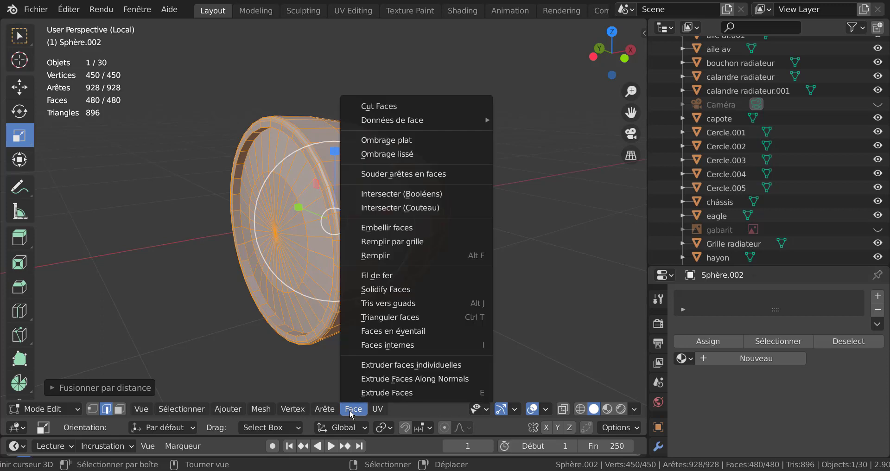
left_click(392, 157)
scroll(663, 431, "down", 4)
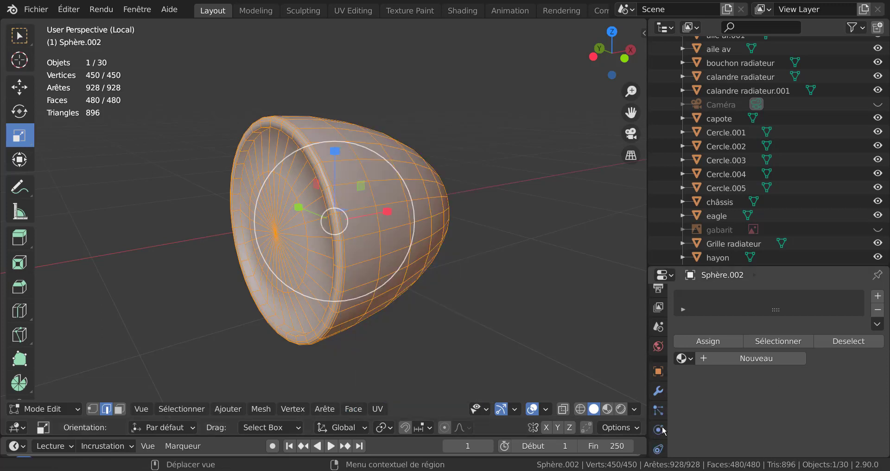
left_click(657, 421)
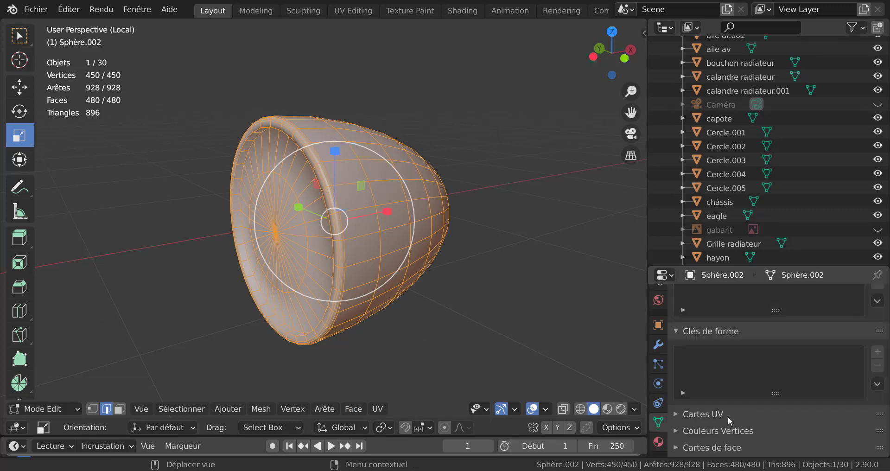
scroll(719, 429, "down", 3)
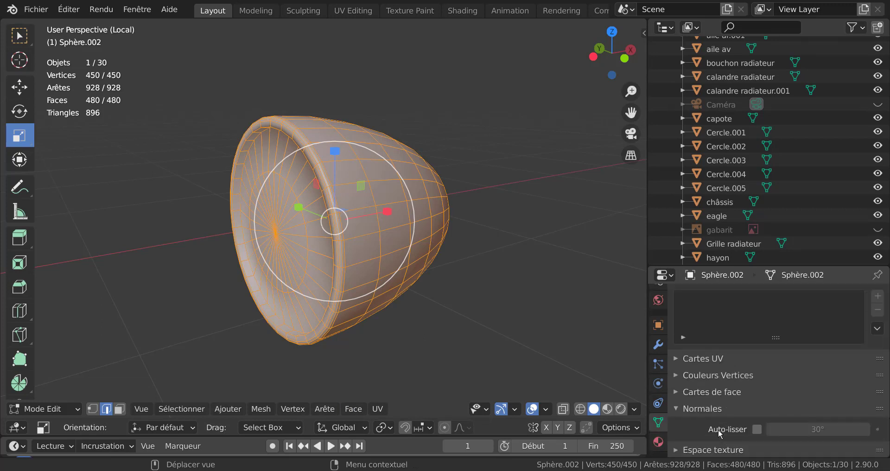
left_click(757, 429)
key("Tab")
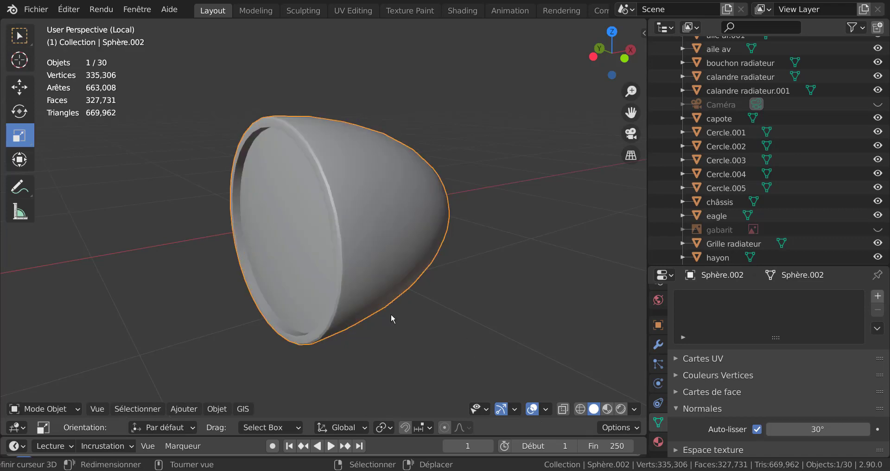
middle_click_drag(393, 252, 394, 229)
scroll(394, 225, "up", 2)
key("Tab")
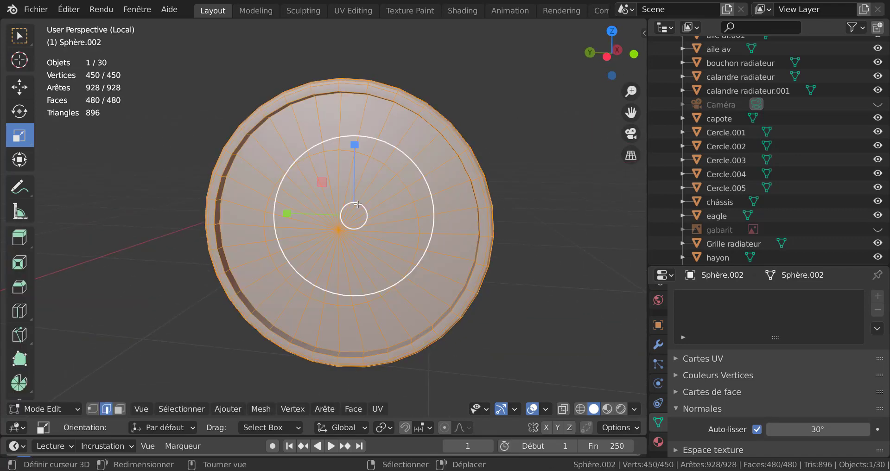
scroll(358, 204, "down", 1)
right_click(358, 204)
key("c")
mouse_move(363, 191)
left_mouse_down()
mouse_move(371, 218)
mouse_move(321, 246)
left_mouse_up()
right_click(321, 246)
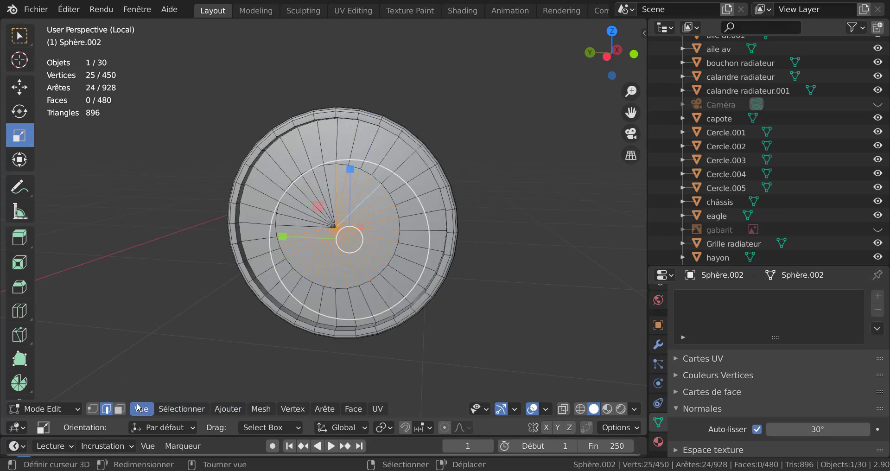
Try to circle-select the faces of the lens disc in face mode from the left orthographic view.
left_click(119, 409)
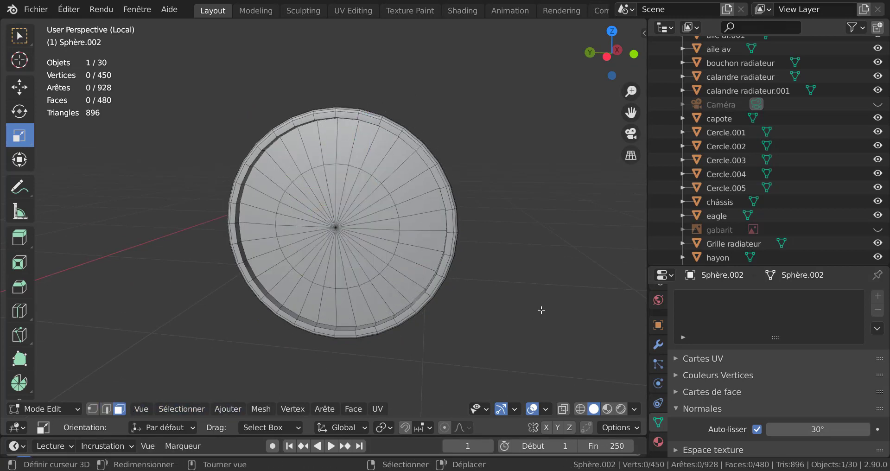
key("KP_3")
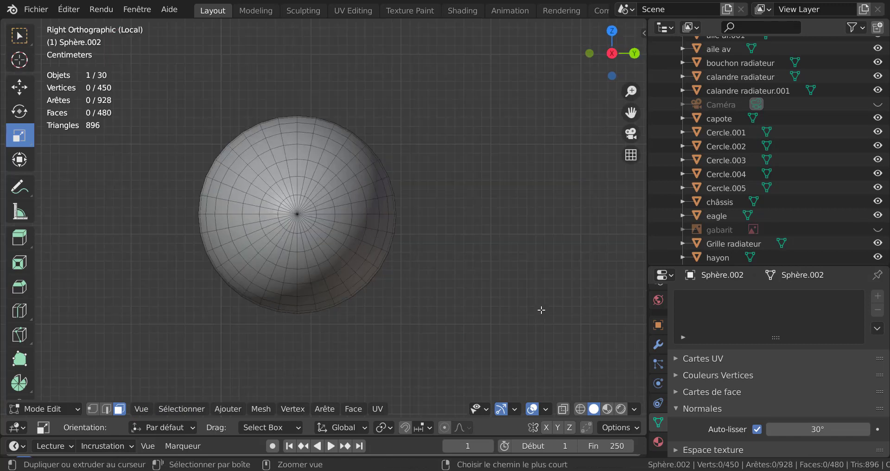
key("ctrl+KP_3")
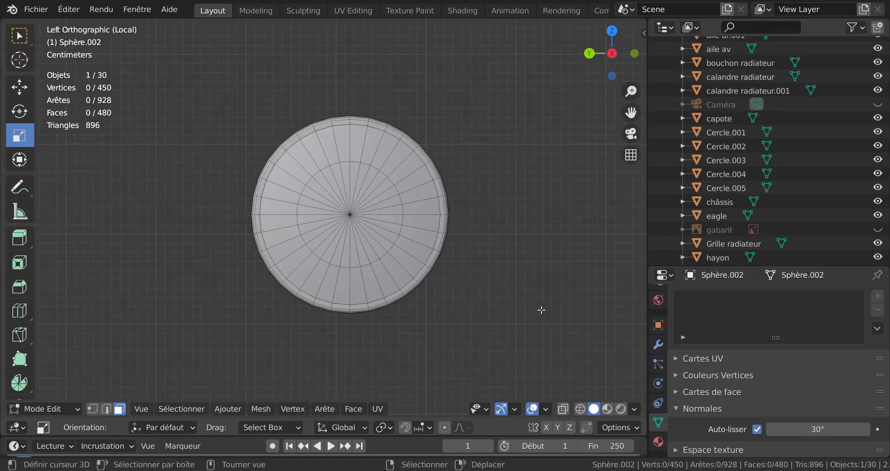
key("c")
mouse_move(337, 179)
left_mouse_down()
mouse_move(352, 153)
mouse_move(392, 184)
mouse_move(384, 174)
mouse_move(402, 256)
mouse_move(320, 264)
mouse_move(333, 253)
left_mouse_up()
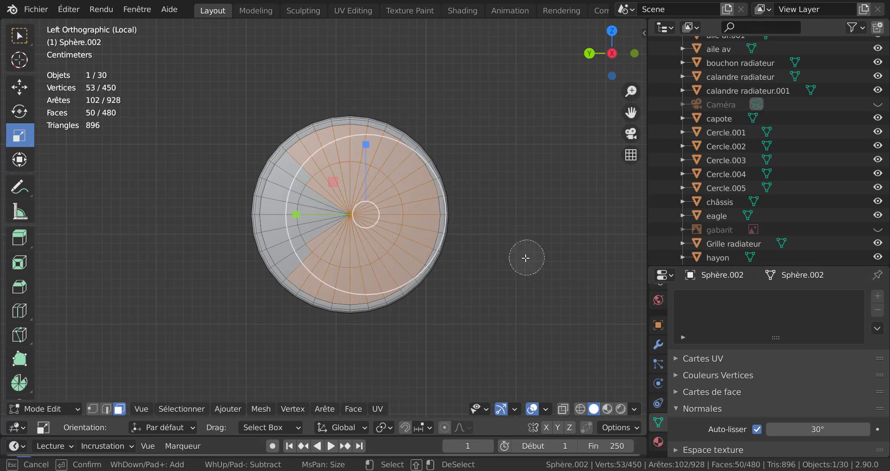
right_click(526, 258)
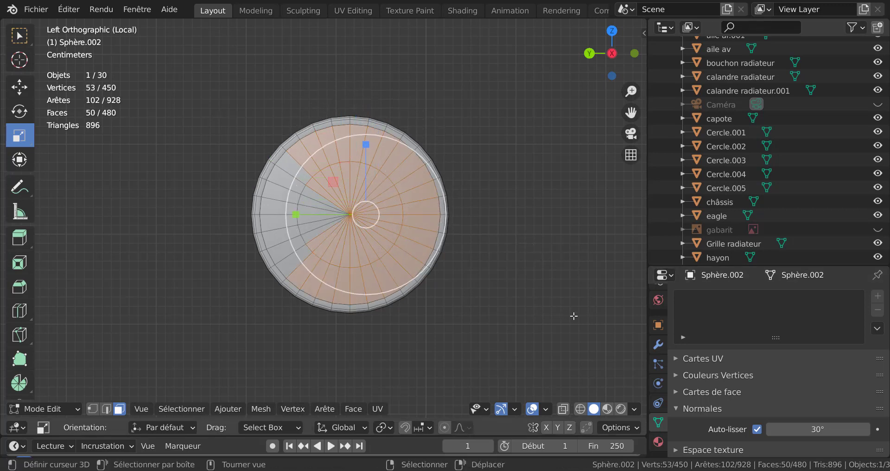
Select the whole lamp mesh, create a new material for it, and set the material's roughness to about 0.097.
key("a")
scroll(695, 416, "down", 3)
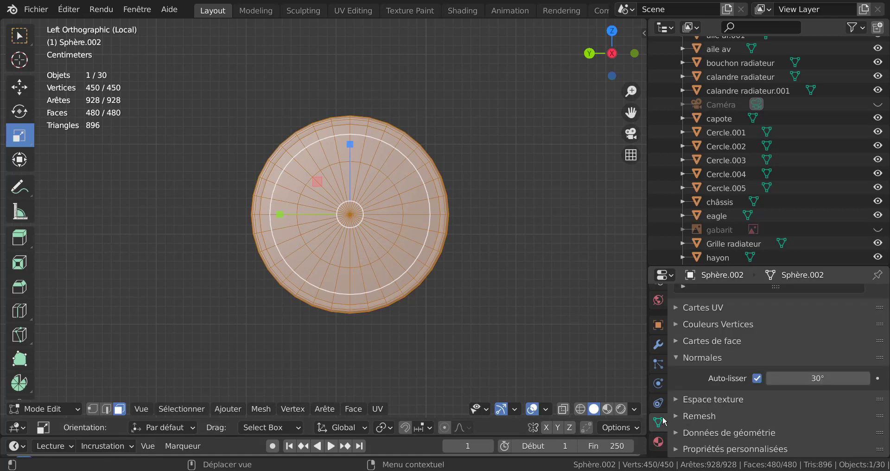
left_click(659, 442)
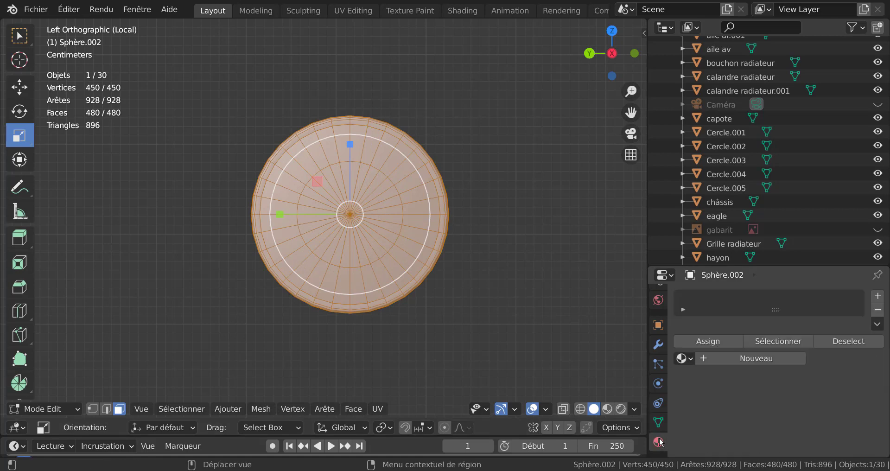
left_click(782, 357)
scroll(781, 355, "down", 5)
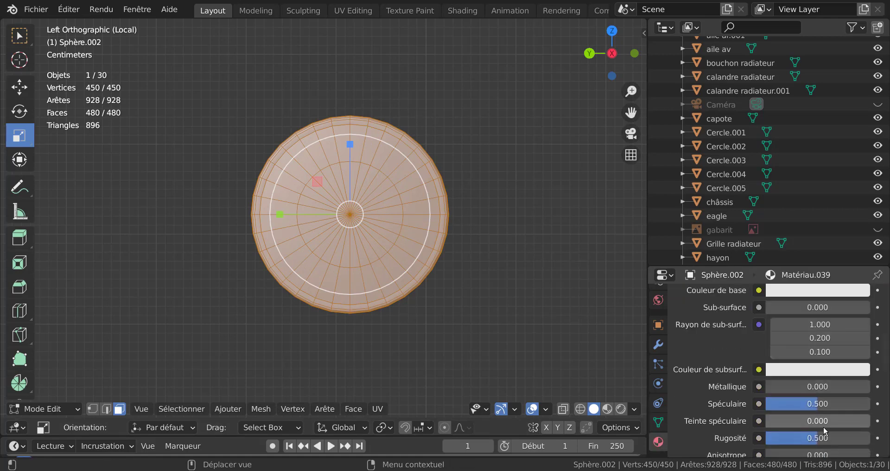
left_click_drag(818, 438, 776, 438)
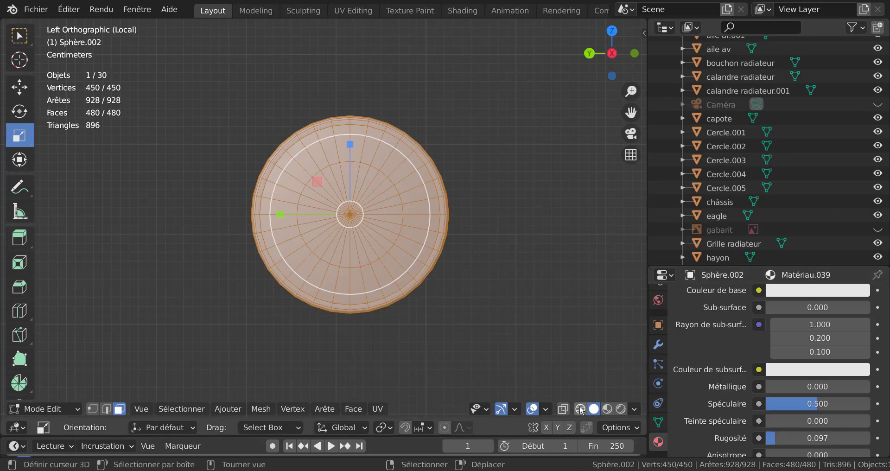
Display the lamp in Material Preview shading and inspect the shell's reflections from several angles.
left_click(608, 409)
middle_click_drag(587, 367, 417, 354)
scroll(691, 366, "down", 2)
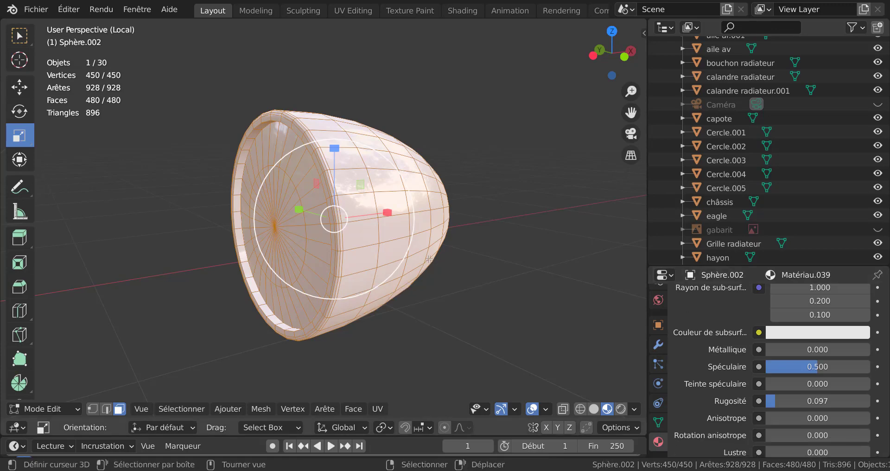
middle_click_drag(404, 280, 430, 303)
scroll(431, 303, "up", 4)
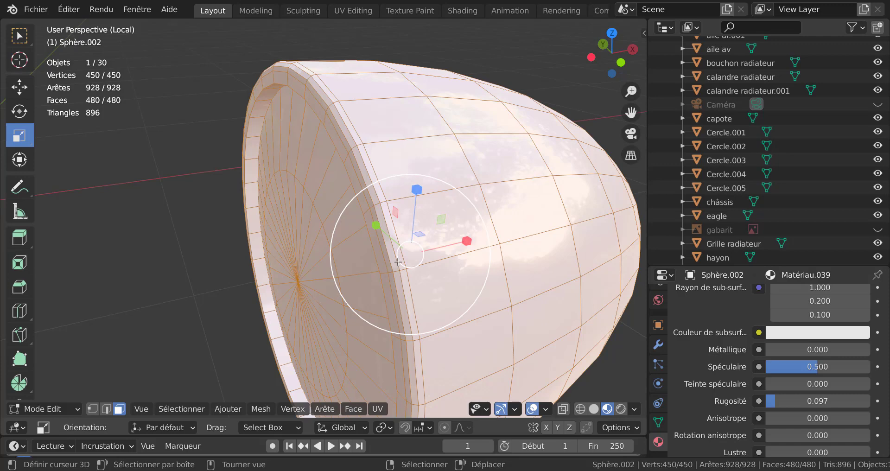
scroll(566, 362, "down", 3)
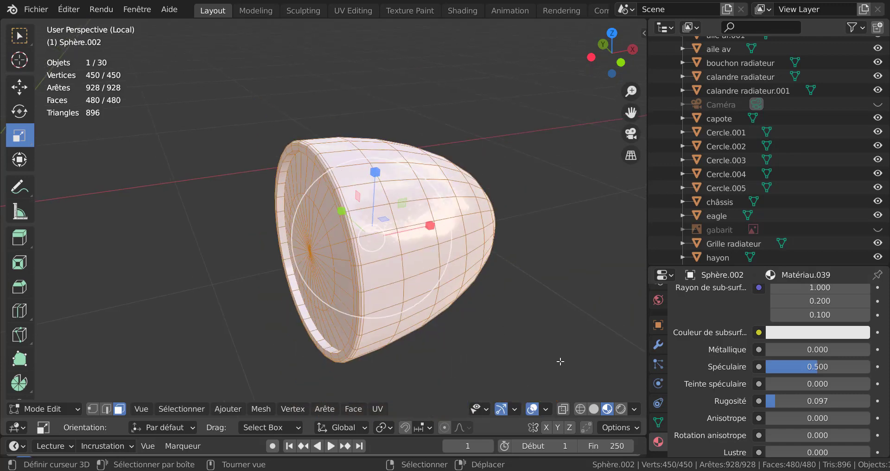
middle_click_drag(560, 362, 504, 377)
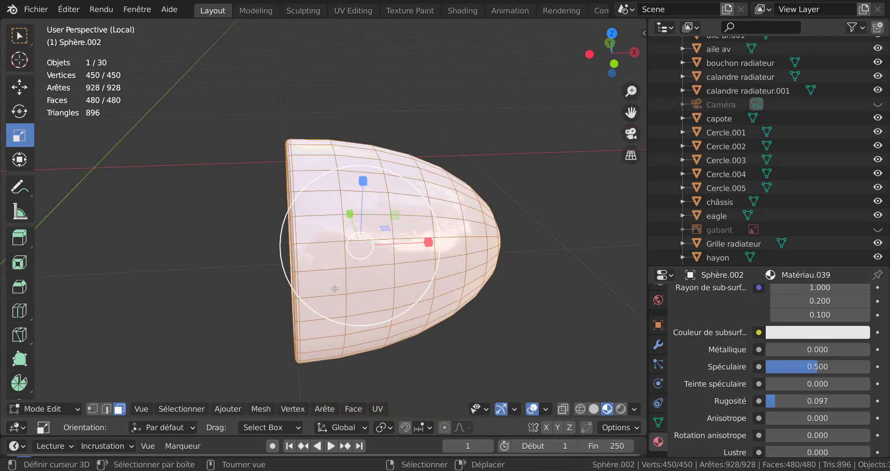
Add a loop cut around the lamp shell and slide it close to the rim.
key("ctrl+r")
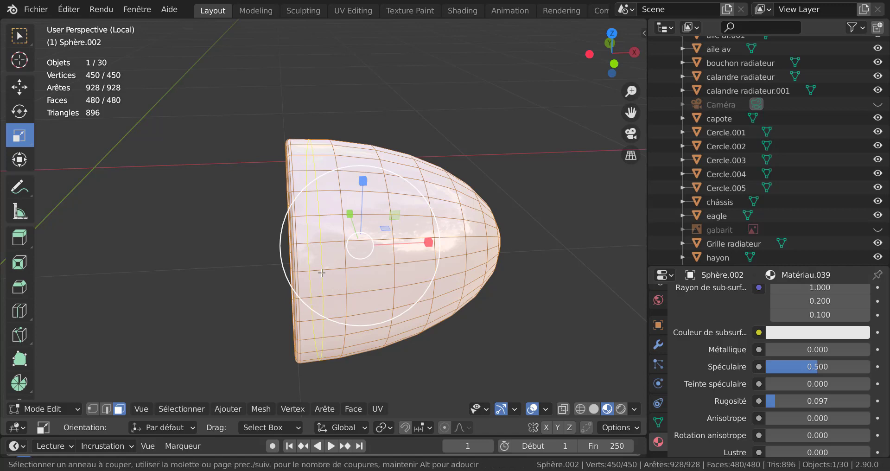
left_click(322, 273)
left_click(327, 302)
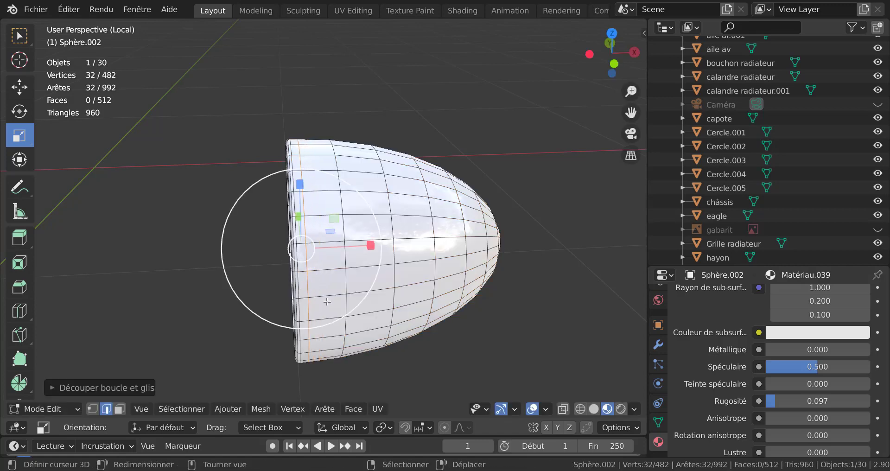
Box-select all vertices from the front edge to the new edge loop, with X-Ray enabled in the front orthographic view.
key("KP_1")
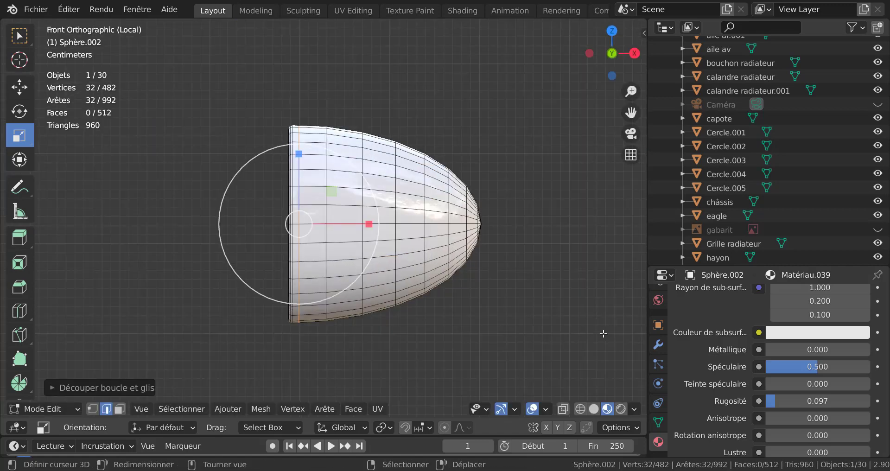
left_click(583, 322)
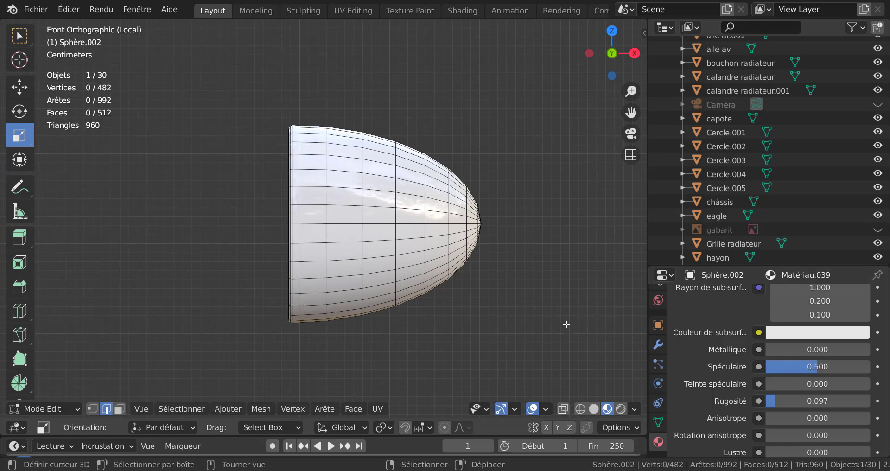
key("alt+z")
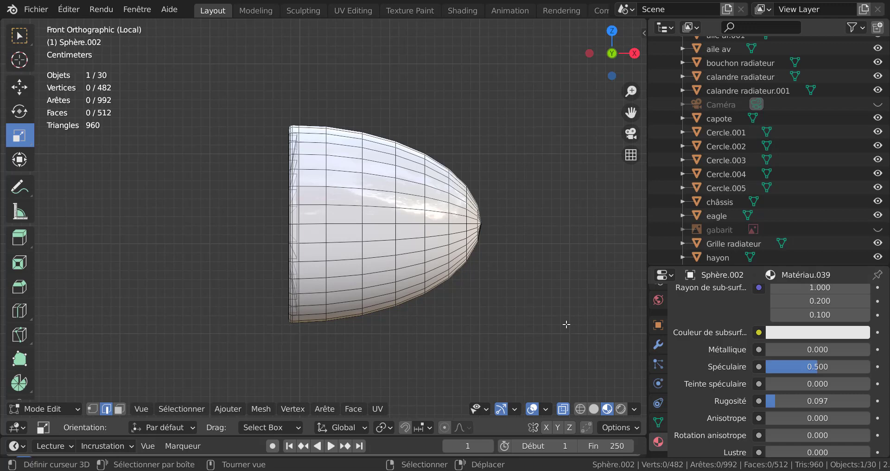
key("1")
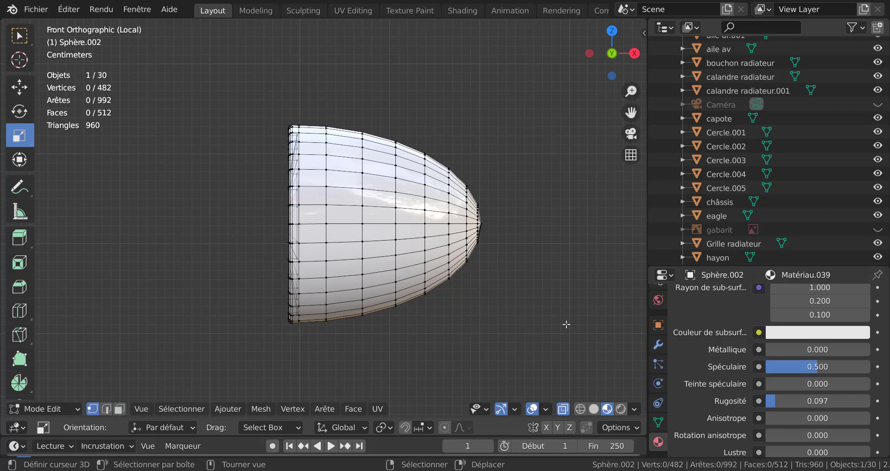
key("b")
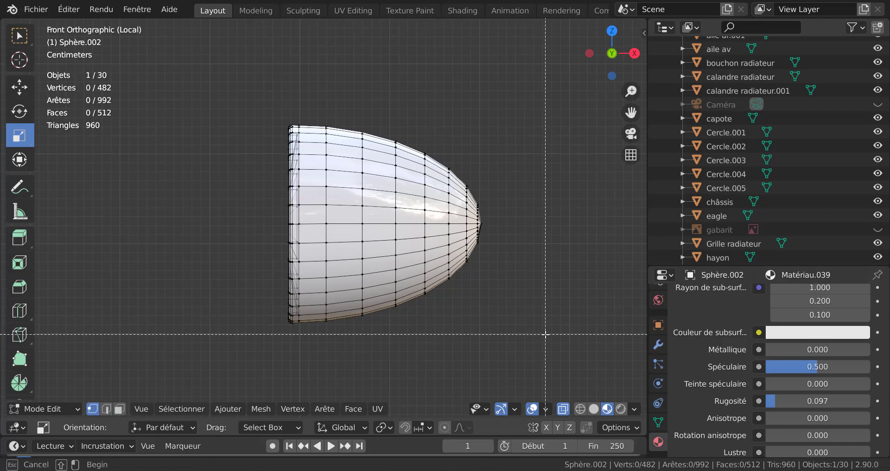
left_click_drag(275, 117, 304, 346)
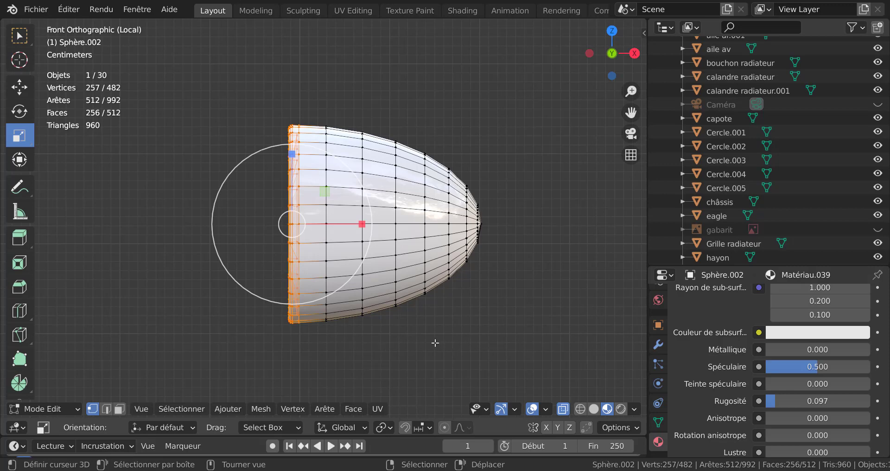
middle_click_drag(435, 343, 485, 343)
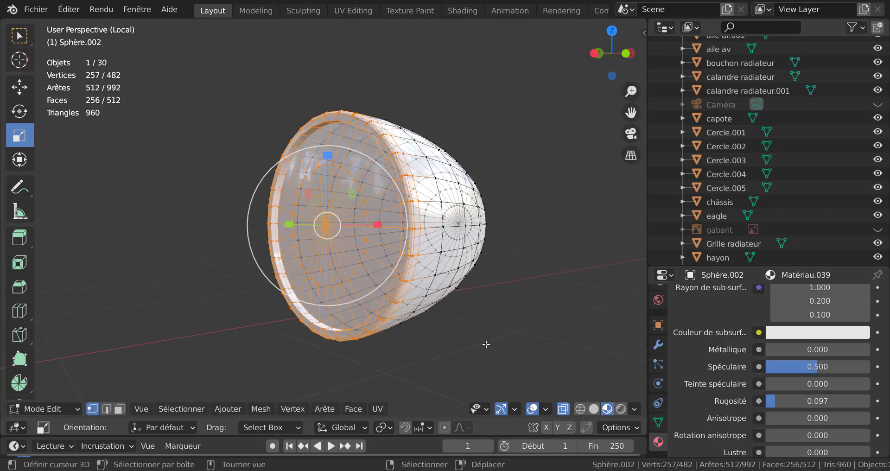
Turn off X-Ray, circle-deselect the lens disc's inner vertices, and switch to face mode with only the rim selected.
key("alt+z")
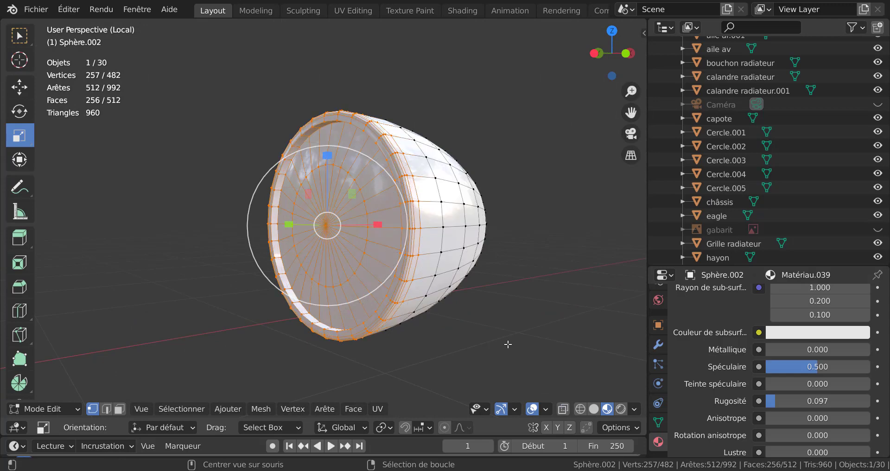
middle_click_drag(503, 344, 558, 360)
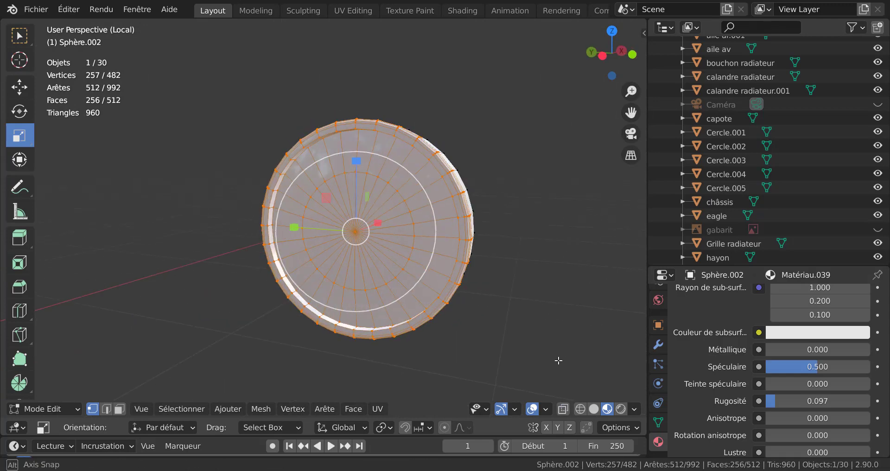
key("c")
mouse_move(364, 196)
middle_mouse_down()
mouse_move(408, 212)
mouse_move(405, 267)
mouse_move(356, 223)
middle_mouse_up()
mouse_move(358, 192)
middle_mouse_down()
mouse_move(320, 188)
mouse_move(309, 257)
mouse_move(372, 282)
middle_mouse_up()
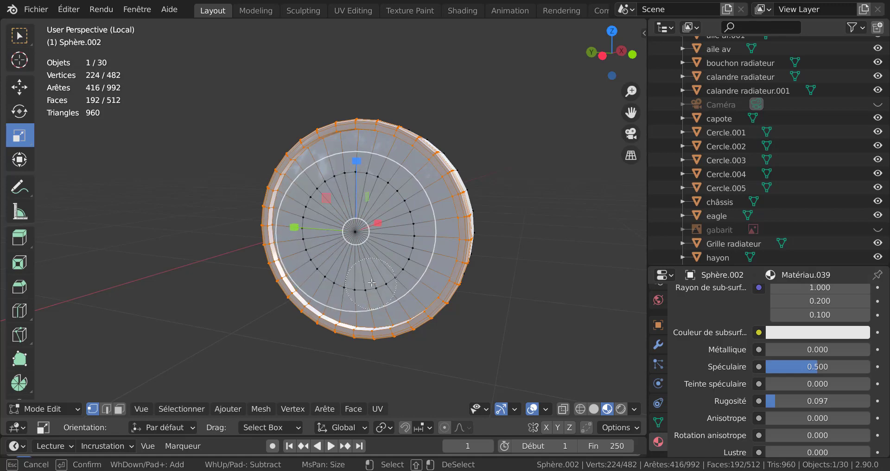
right_click(591, 298)
middle_click_drag(581, 316, 501, 317)
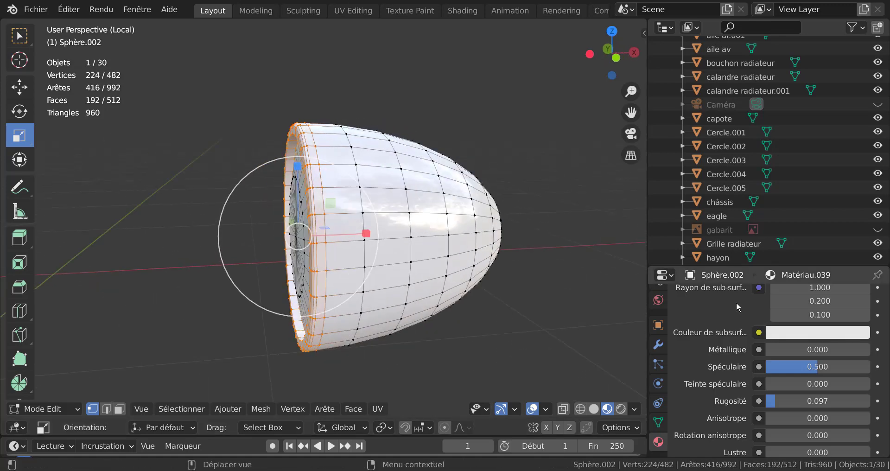
middle_click_drag(506, 371, 525, 367)
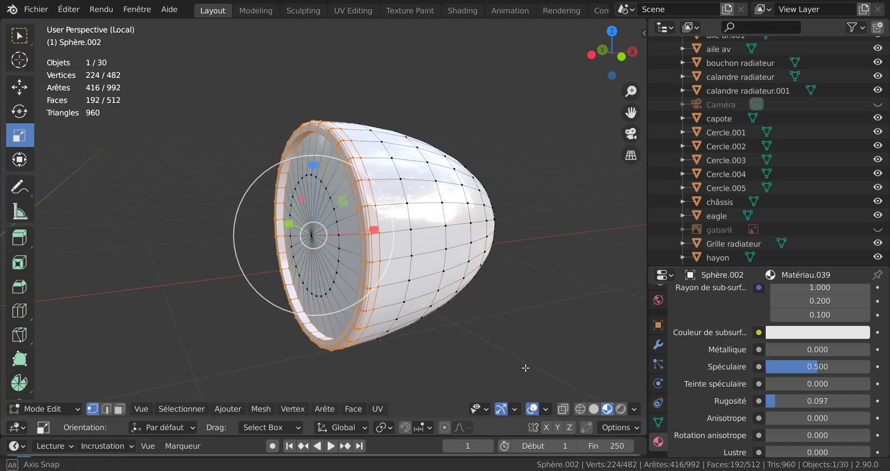
key("3")
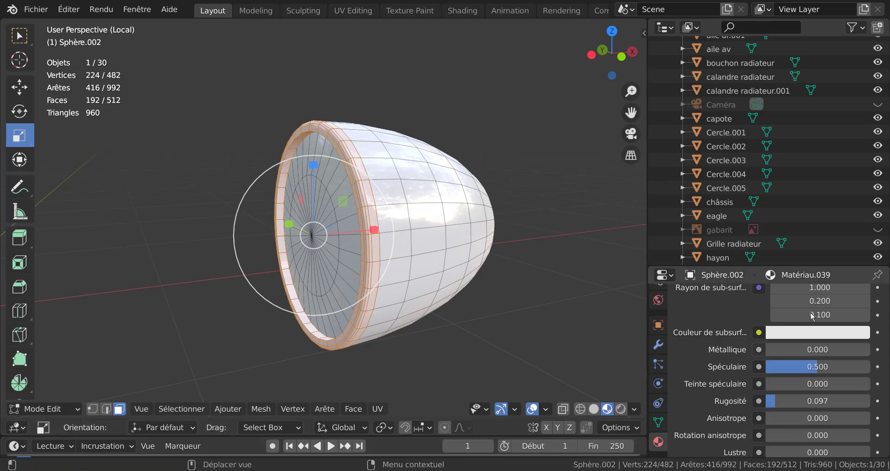
Add a second material slot to the lamp, enlarge the properties area, and create a new material in the slot.
scroll(832, 314, "up", 7)
scroll(848, 297, "up", 5)
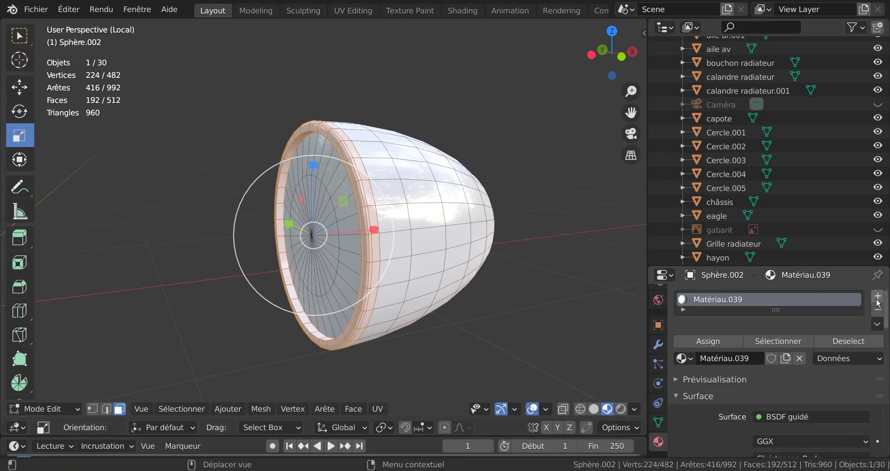
left_click(878, 295)
left_click_drag(853, 268, 848, 70)
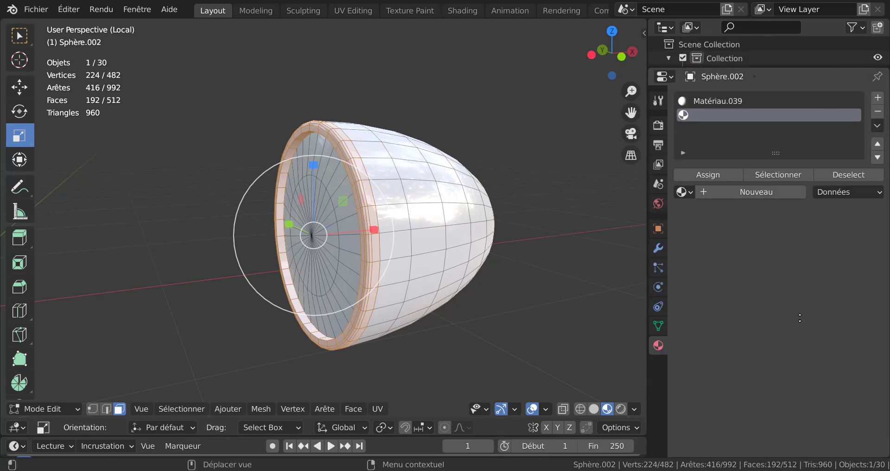
left_click(752, 195)
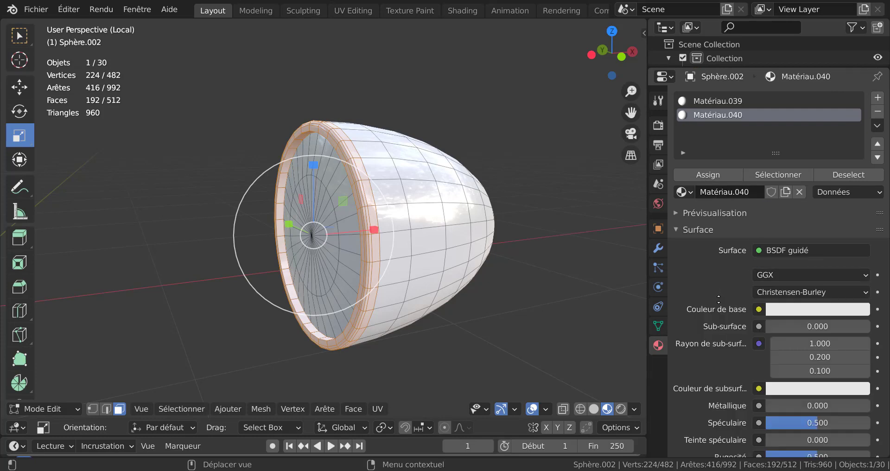
Set the new material's metallic to about 0.973 and roughness to about 0.155, and assign it to the rim faces.
scroll(718, 299, "down", 3)
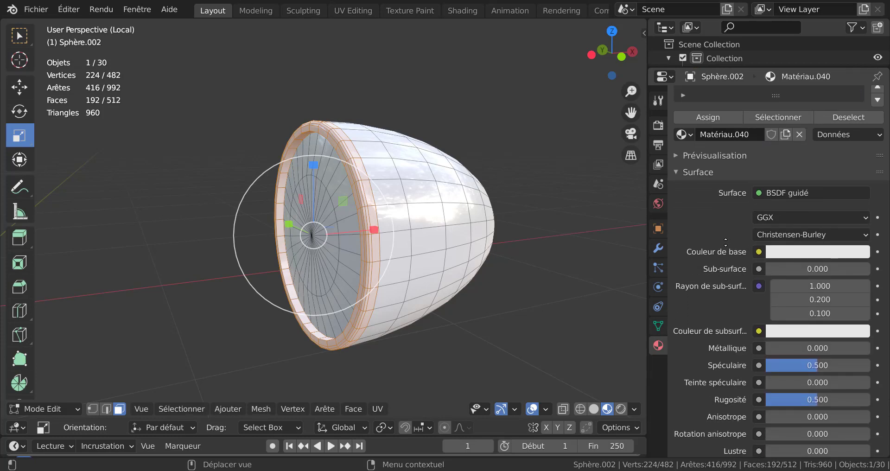
scroll(726, 240, "down", 2)
scroll(726, 209, "down", 1)
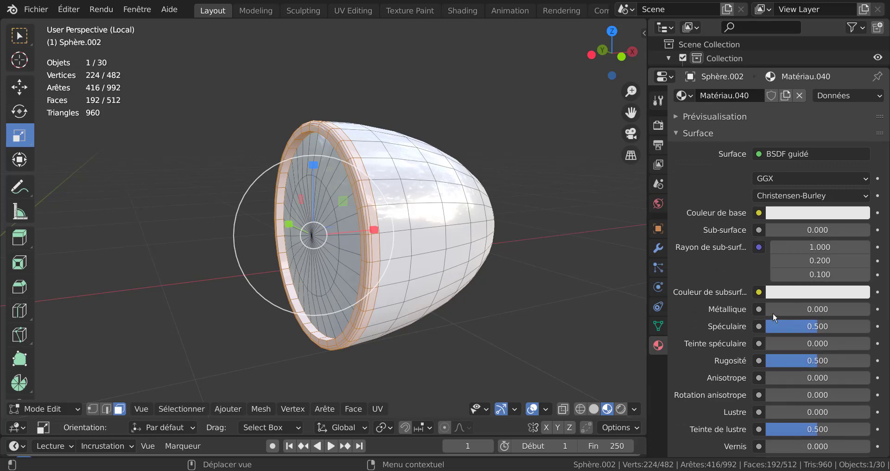
left_click_drag(772, 312, 782, 355)
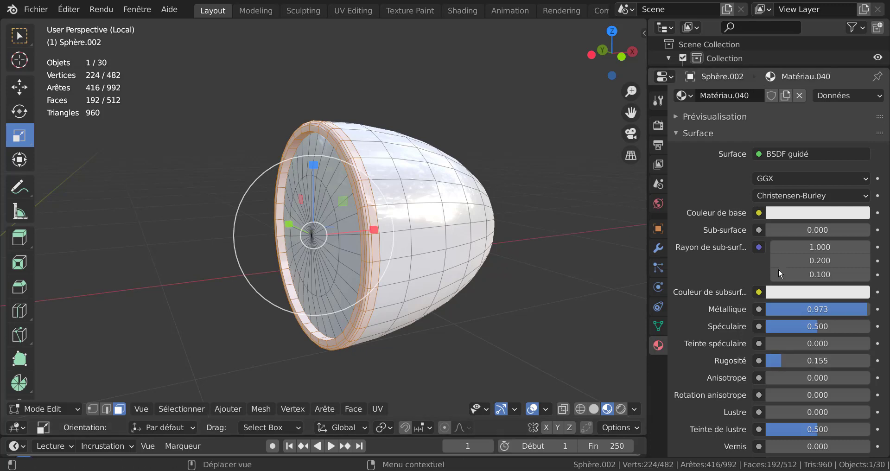
scroll(690, 256, "up", 5)
left_click(705, 175)
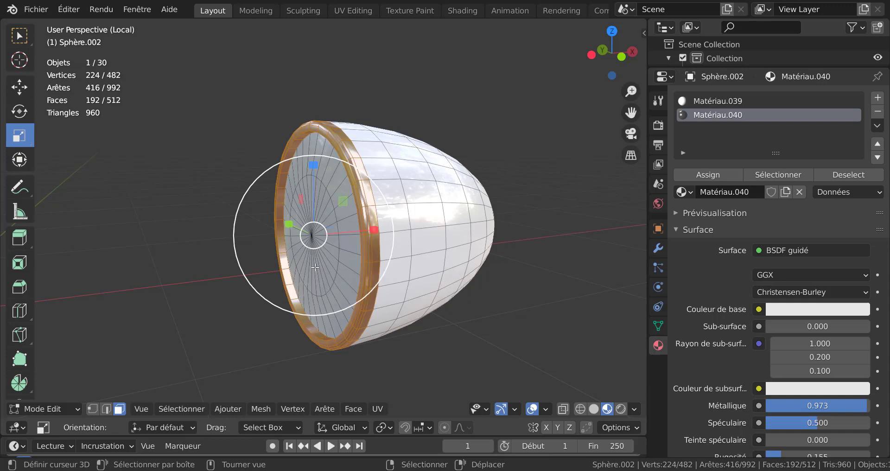
Deselect the rim and circle-select all faces of the lens disc.
middle_click_drag(315, 268, 473, 307)
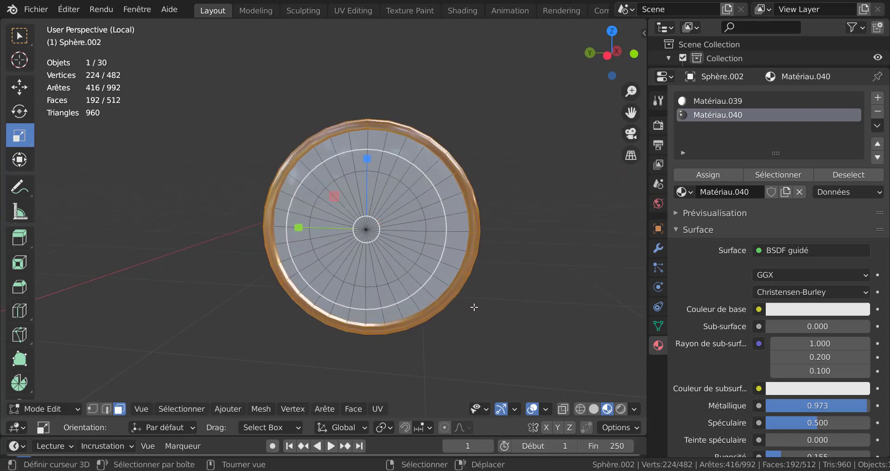
key("alt+a")
key("c")
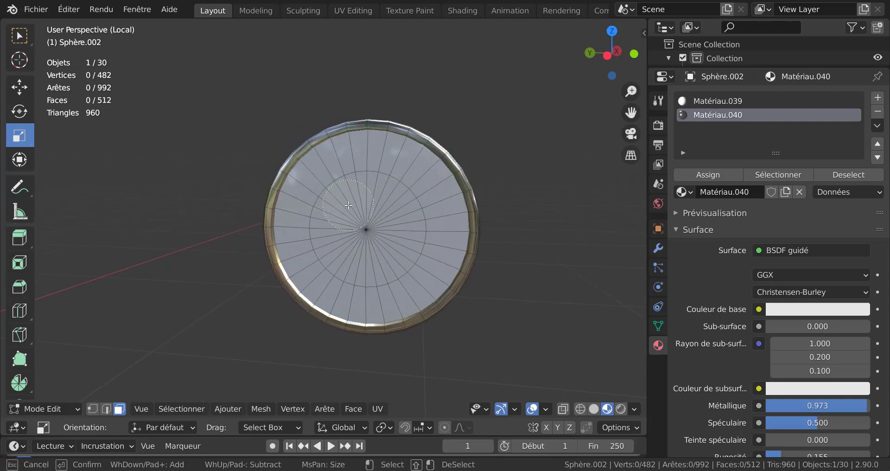
mouse_move(349, 194)
left_mouse_down()
mouse_move(393, 256)
mouse_move(339, 287)
mouse_move(296, 232)
mouse_move(320, 195)
left_mouse_up()
key("Escape")
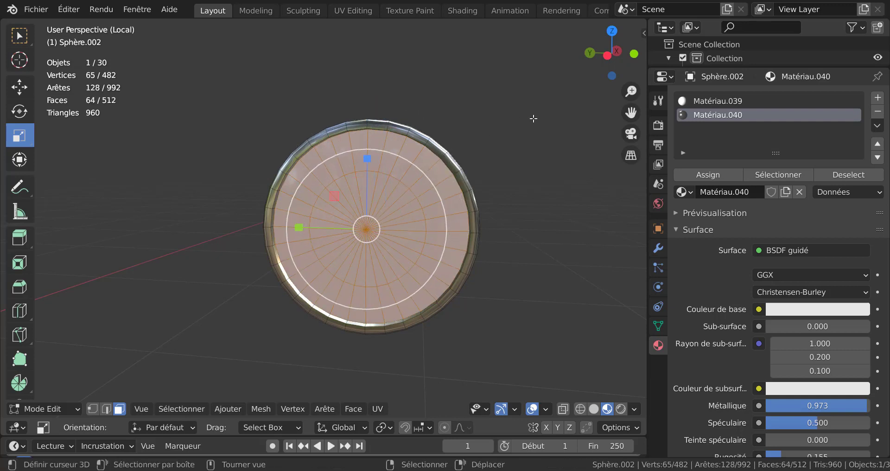
middle_click_drag(533, 119, 505, 203)
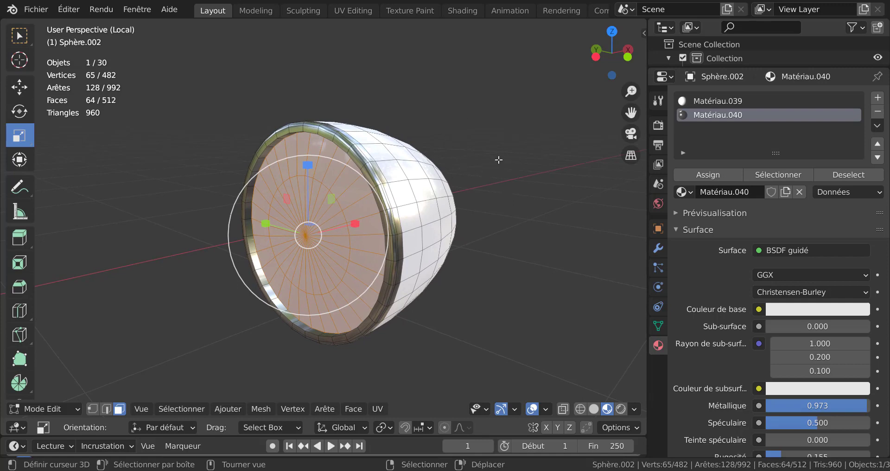
Switch to the image viewer to examine the picture cligno texture.jpg, and return to Blender.
key("alt+Tab")
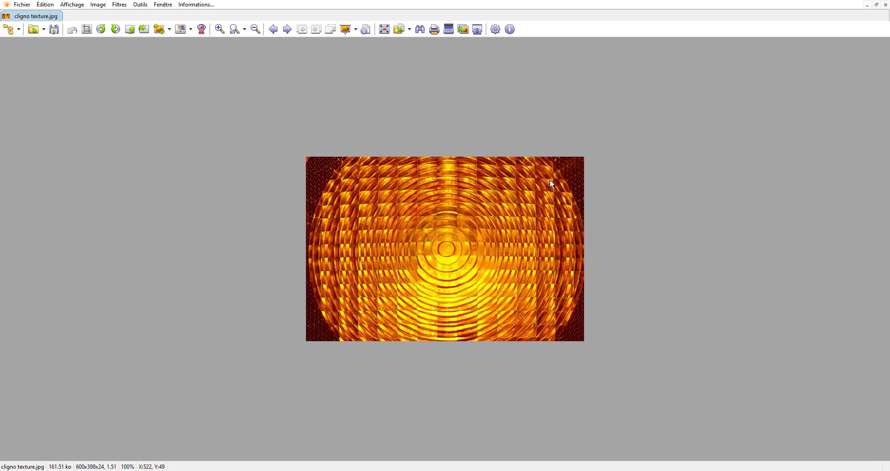
scroll(550, 182, "up", 2)
scroll(553, 186, "down", 2)
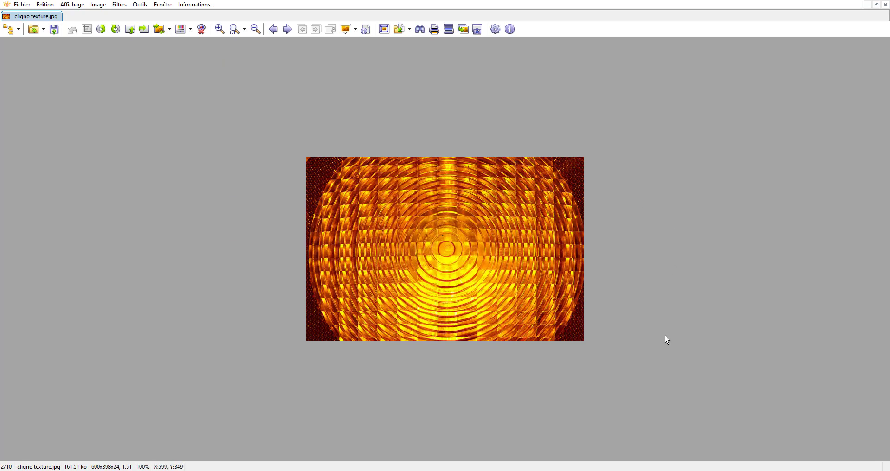
mouse_move(693, 470)
left_click(692, 447)
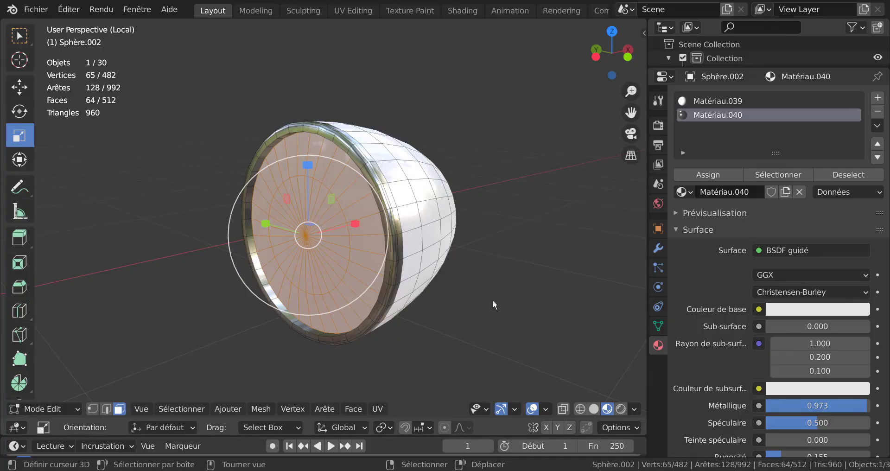
Add a third material slot to the lamp and create a new material in it for the lens disc.
key("ctrl+KP_3")
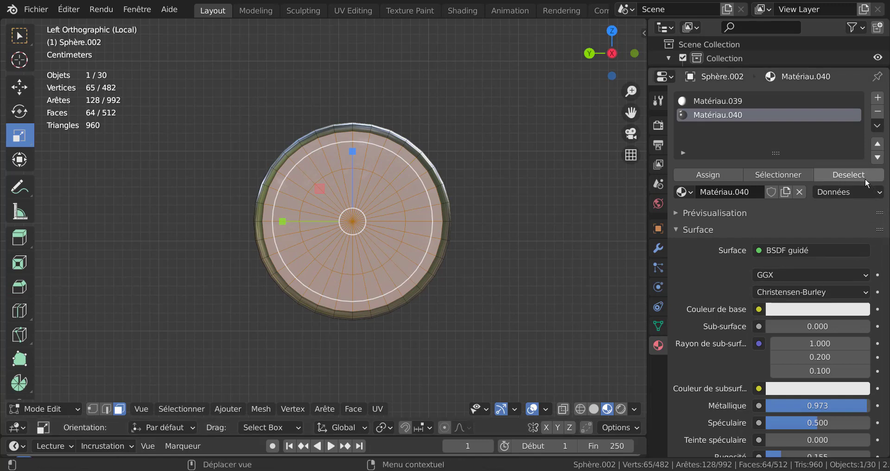
left_click(876, 97)
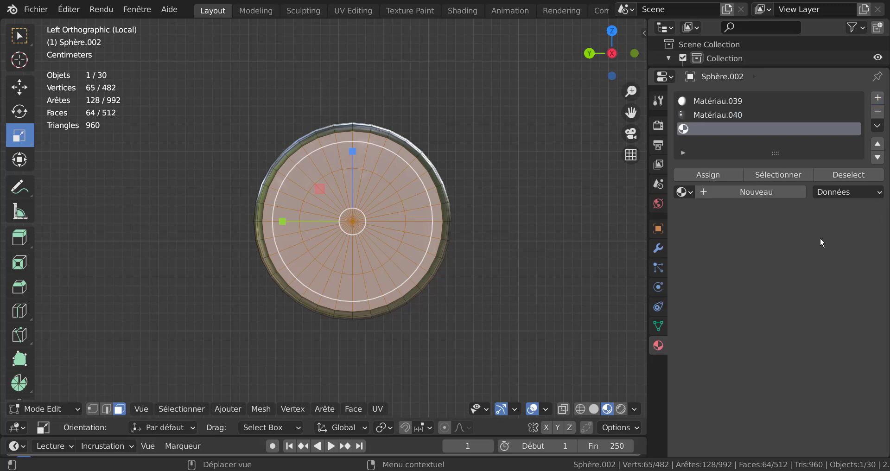
left_click(758, 192)
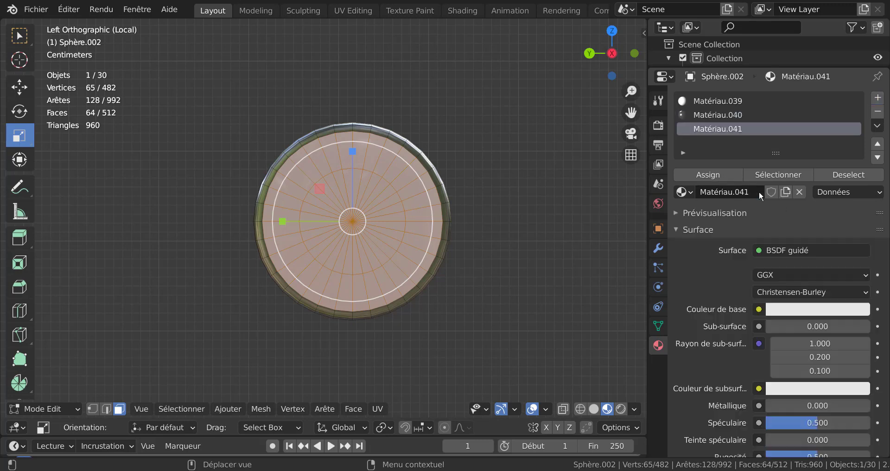
Use the image texture cligno texture.jpg from the Desktop as the new material's base colour and assign the material to the lens faces.
left_click(760, 309)
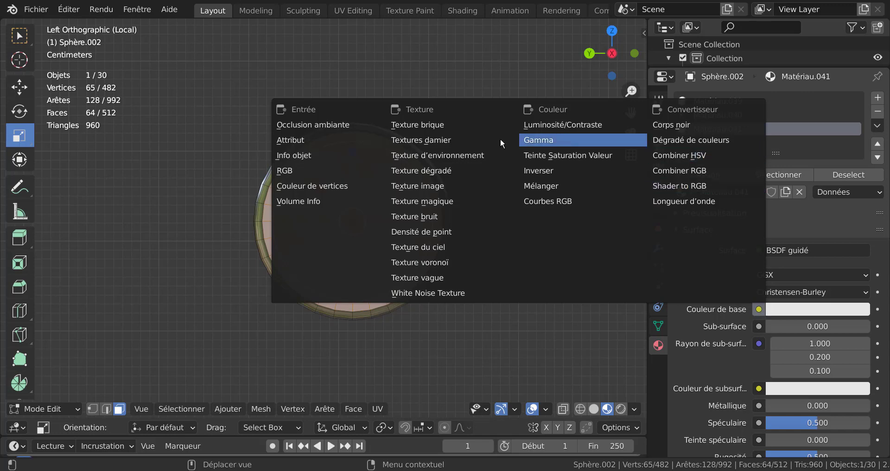
left_click(432, 186)
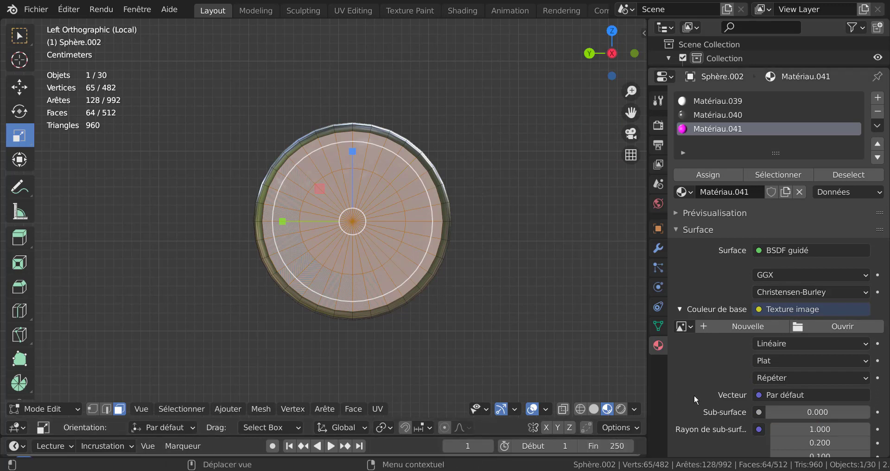
left_click(831, 327)
scroll(333, 324, "down", 3)
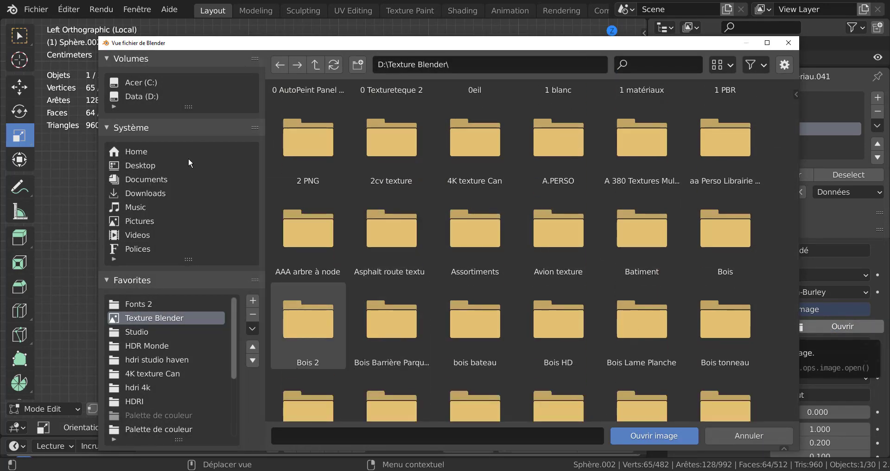
scroll(141, 366, "down", 4)
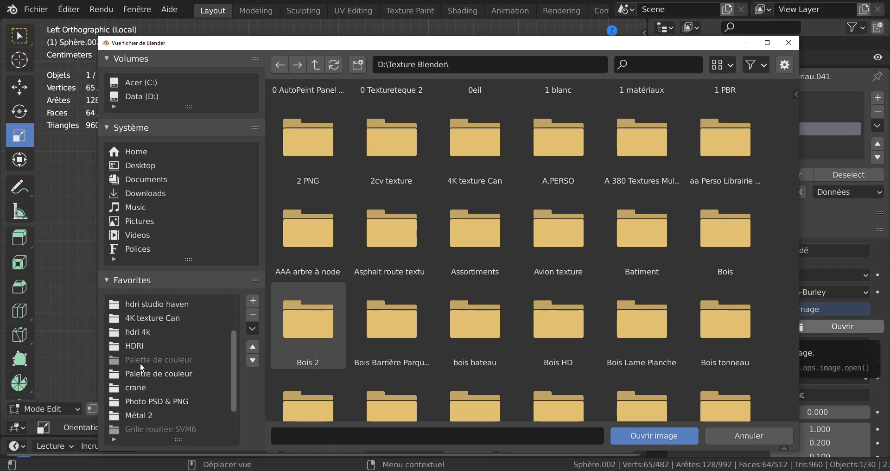
scroll(140, 357, "up", 1)
left_click(136, 163)
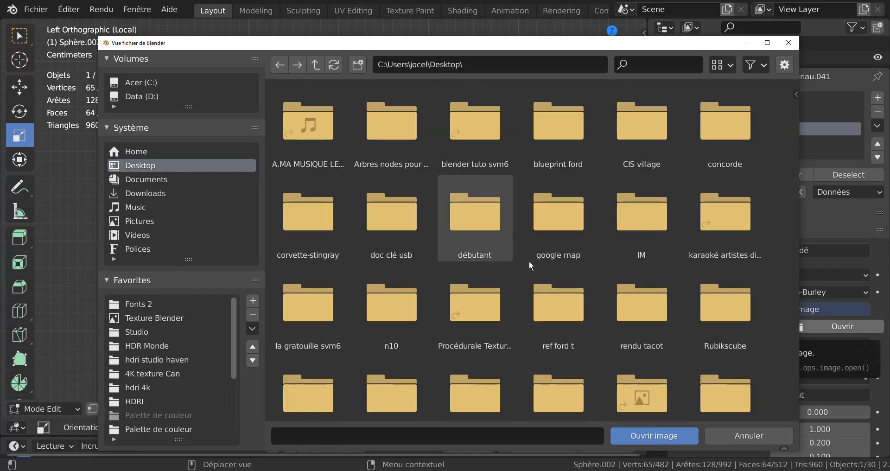
scroll(530, 260, "down", 10)
left_click(398, 253)
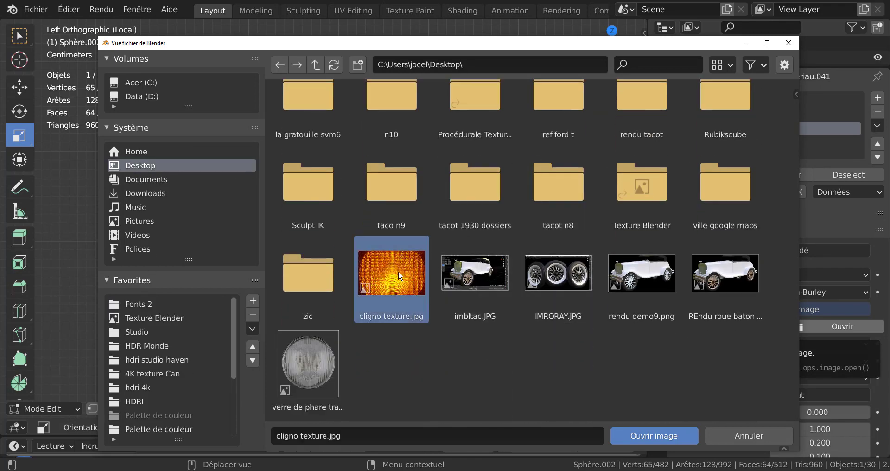
left_click(661, 434)
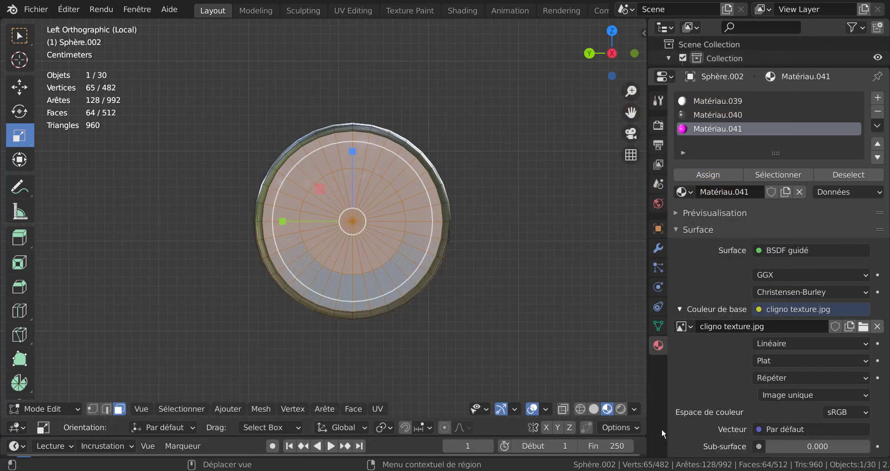
left_click(711, 175)
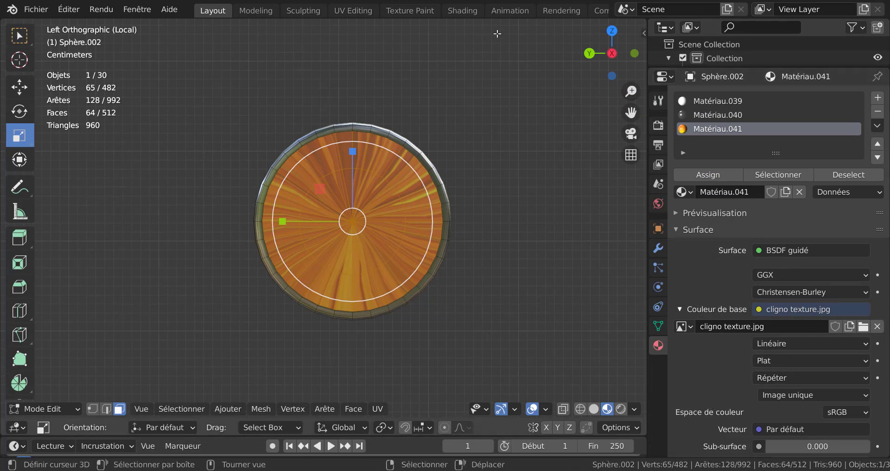
In the Shading workspace, add a Texture Coordinate node and connect its UV output to the image texture's Vector input.
left_click(465, 12)
scroll(544, 356, "down", 3)
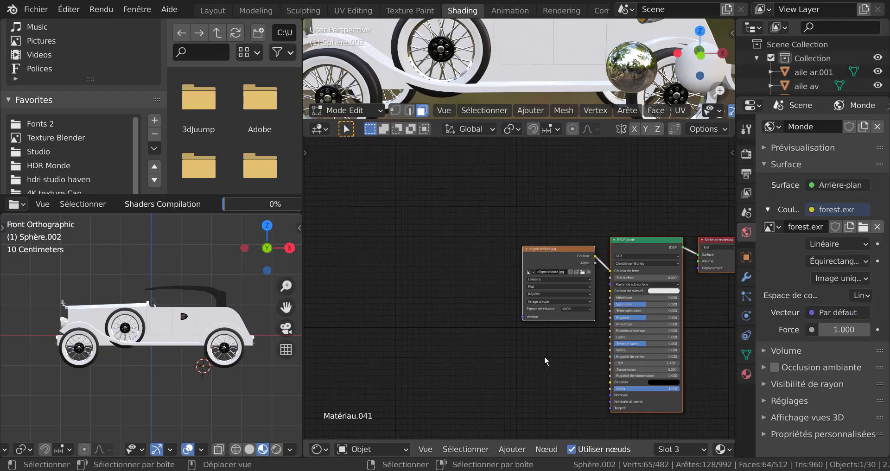
middle_click_drag(546, 356, 477, 294)
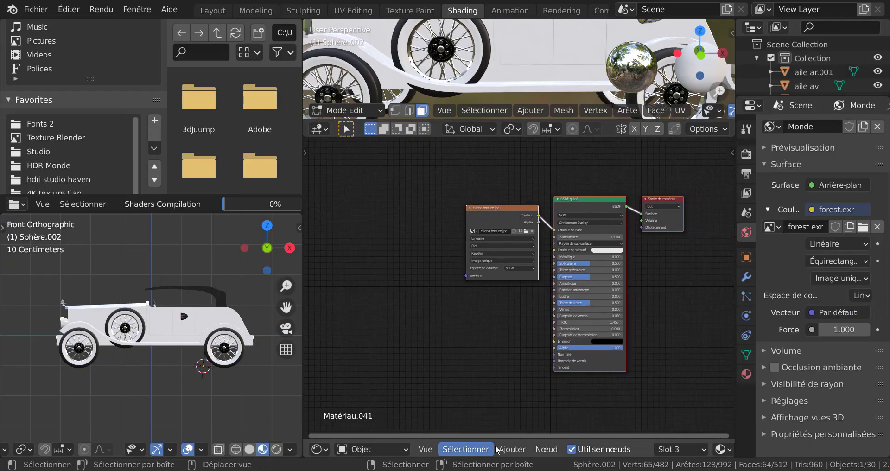
left_click(516, 451)
left_click(513, 451)
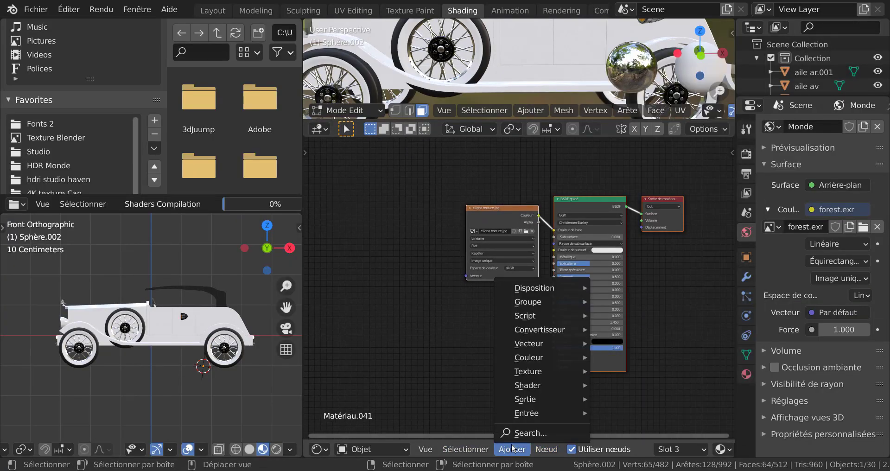
mouse_move(530, 413)
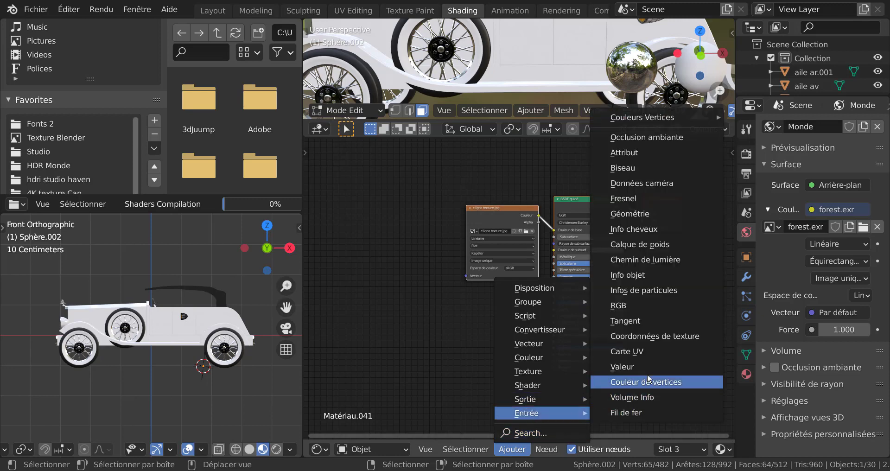
left_click(647, 337)
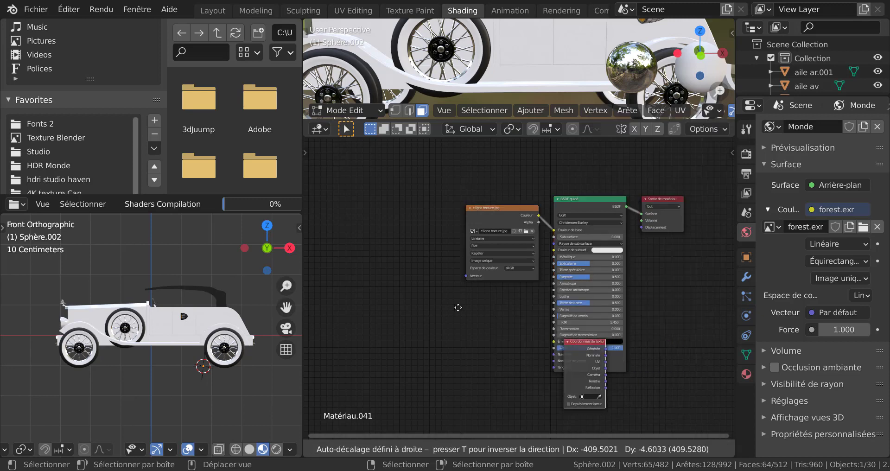
left_click(414, 223)
middle_click_drag(469, 339, 530, 366)
scroll(510, 290, "up", 2)
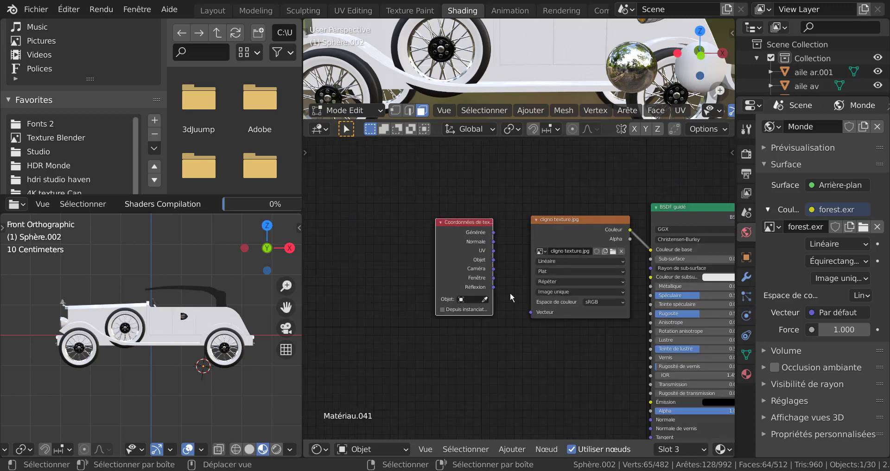
left_click_drag(494, 250, 518, 323)
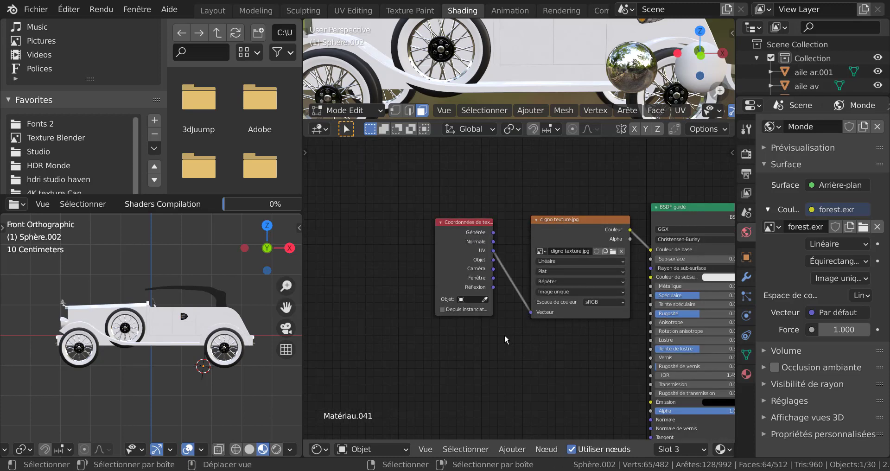
Back in the Layout workspace, try projecting the lens faces' UVs from view, and try a standard unwrap as well.
left_click(214, 11)
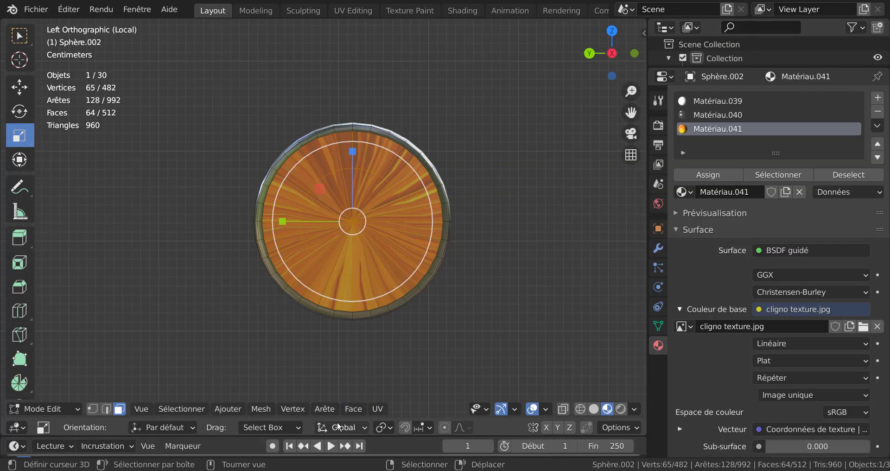
left_click(377, 409)
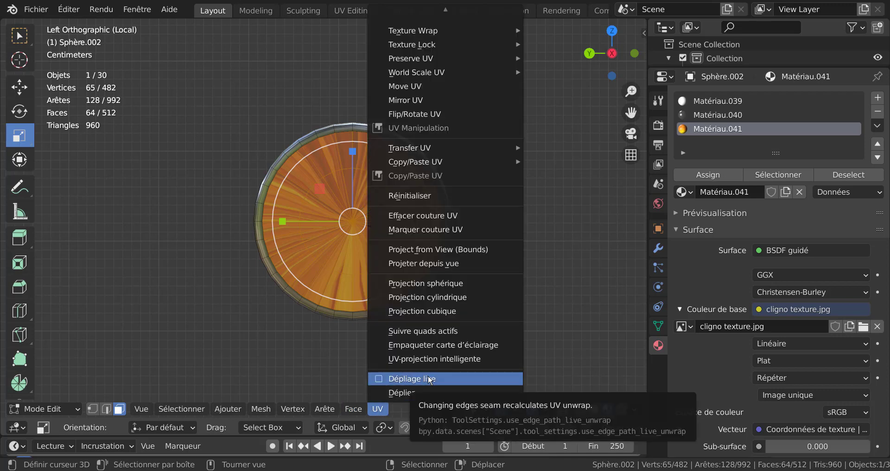
left_click(427, 262)
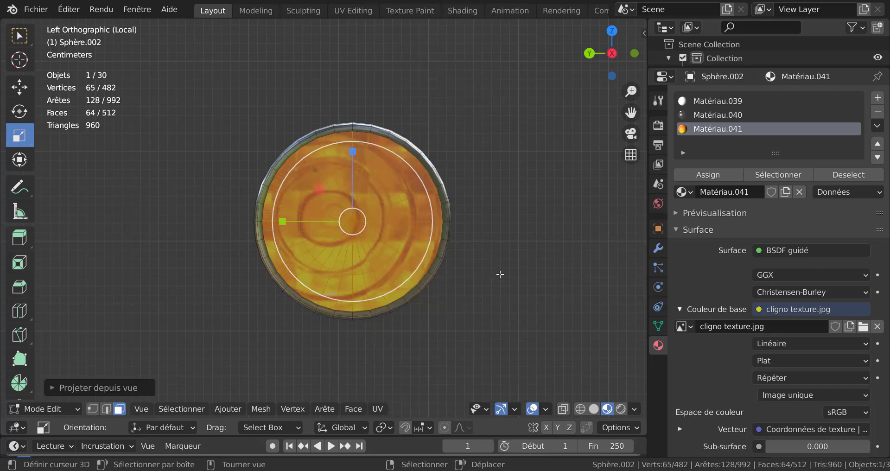
left_click(378, 409)
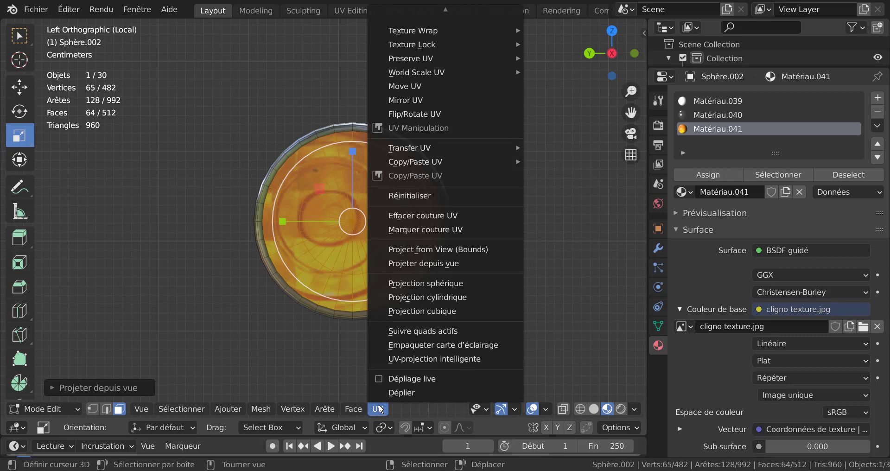
left_click(394, 393)
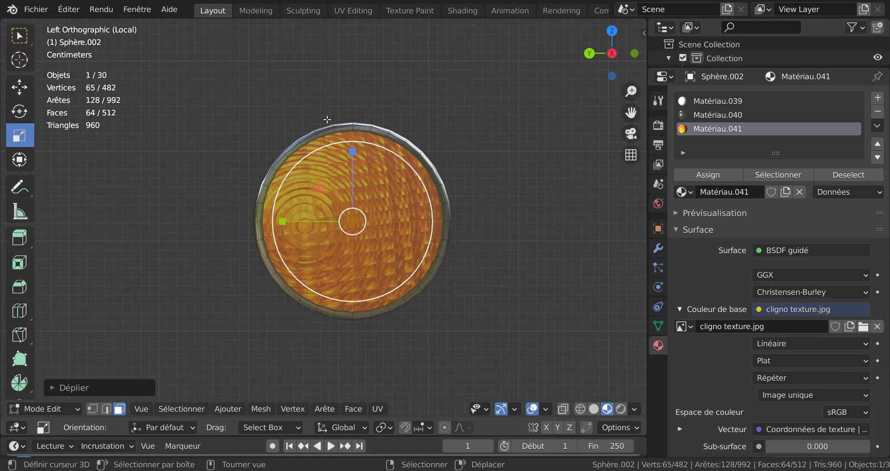
In the UV Editing workspace, frame the lens in left orthographic view and project its faces' UVs from view.
left_click(344, 10)
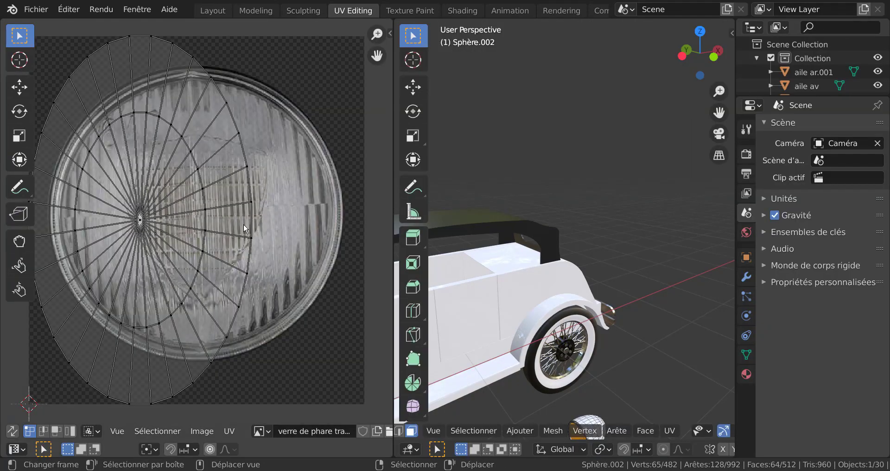
scroll(602, 273, "down", 1)
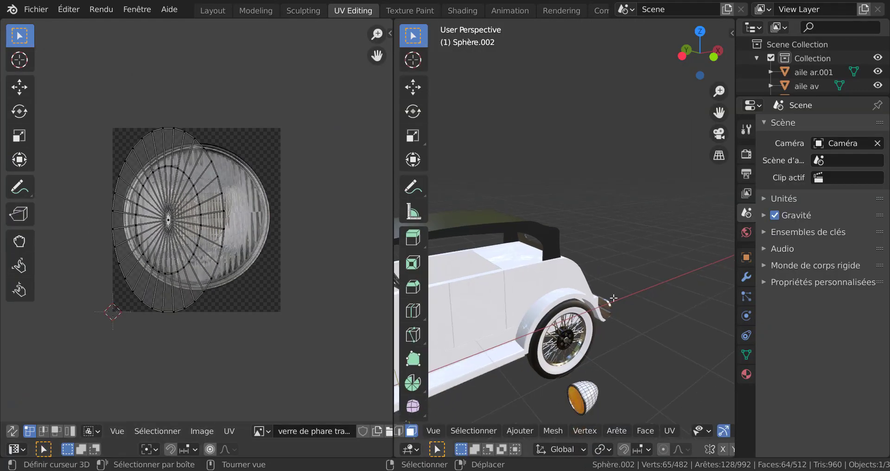
key("ctrl+KP_3")
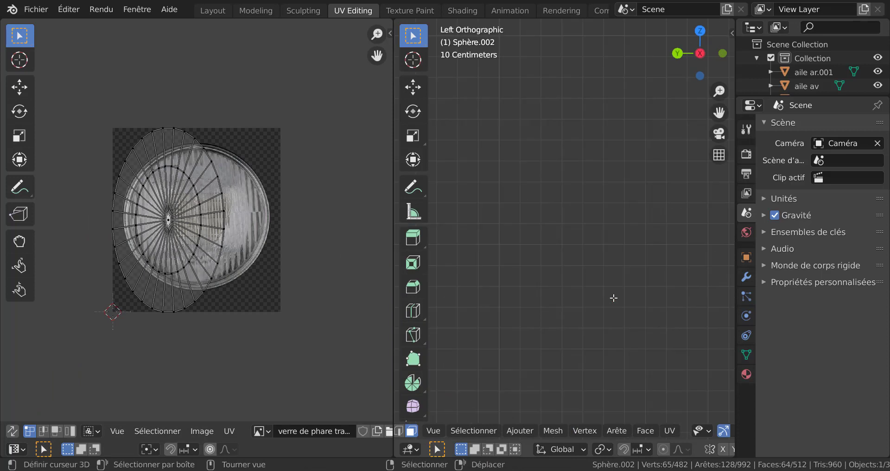
key("KP_1")
key("ctrl+KP_3")
scroll(617, 298, "down", 8)
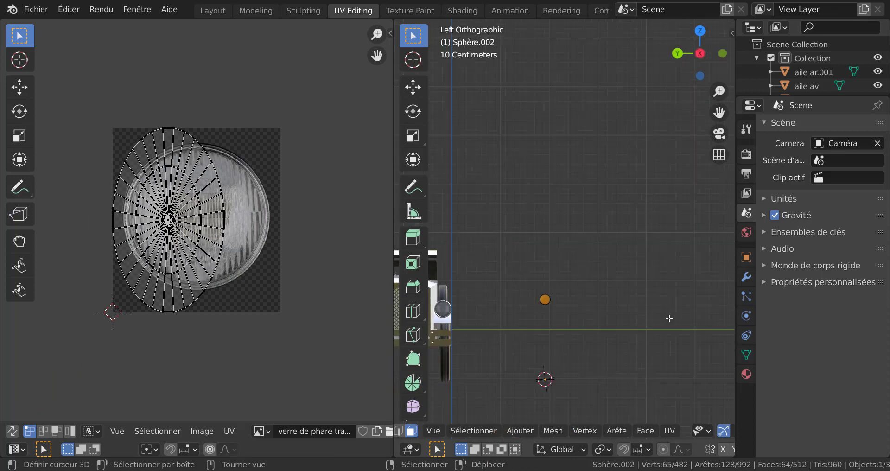
key("KP_Decimal")
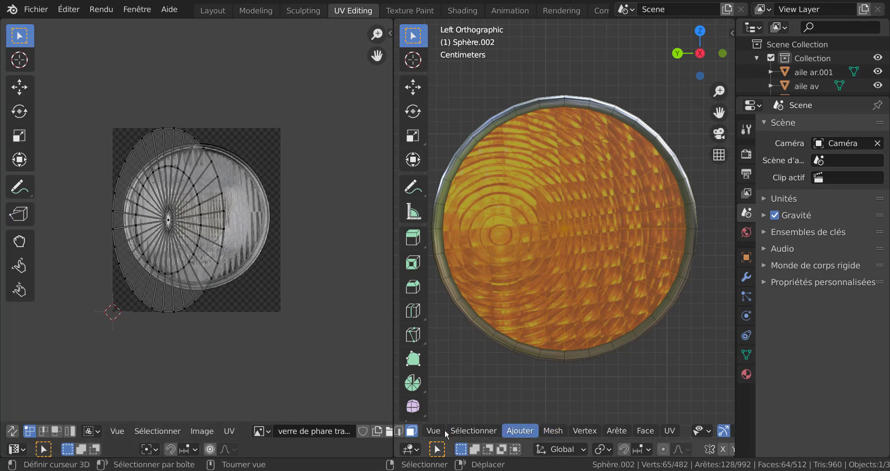
left_click(671, 433)
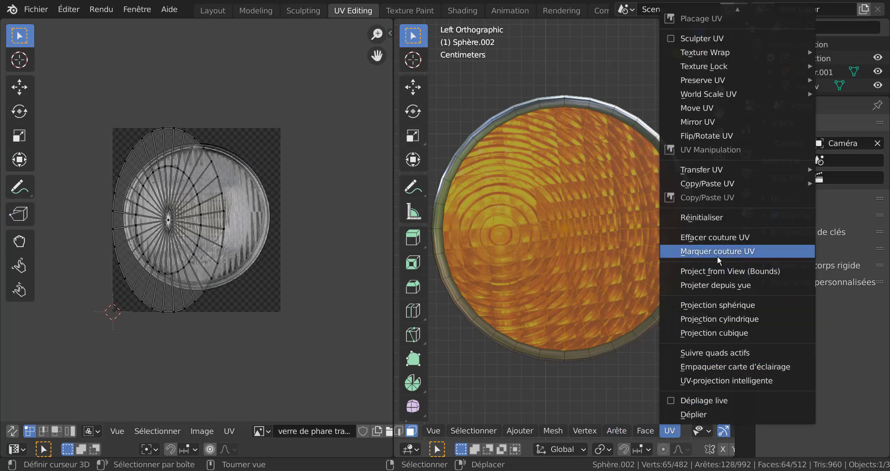
left_click(716, 285)
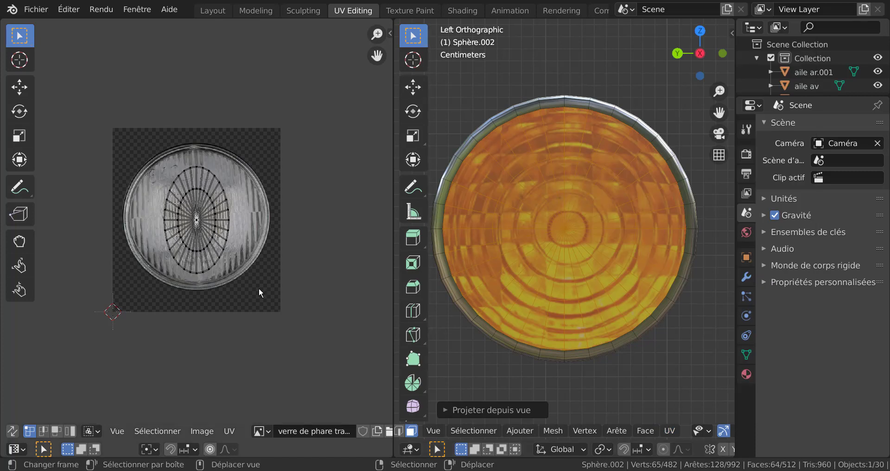
Show cligno texture.jpg behind the UVs, scale the lens UV island up by about 1.69, and return to Object Mode.
scroll(204, 246, "up", 1)
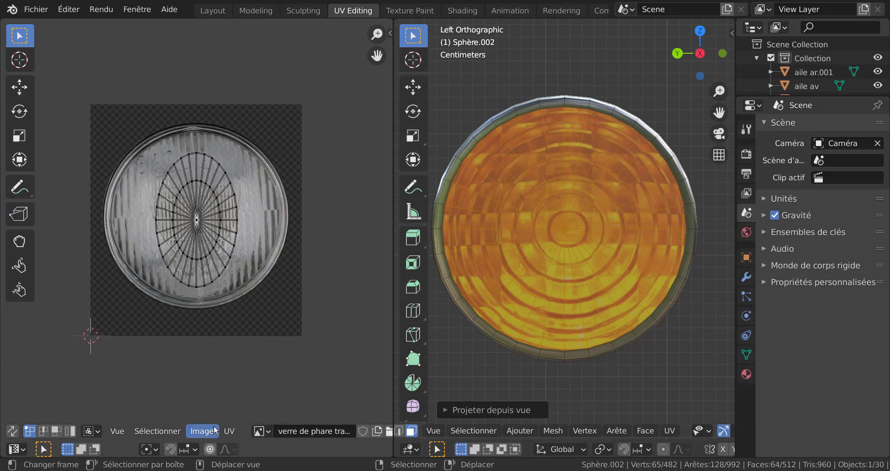
left_click(261, 431)
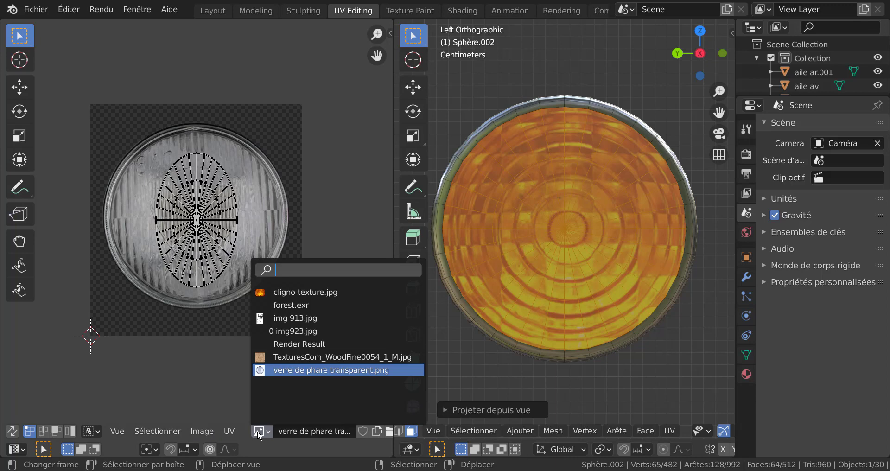
left_click(280, 292)
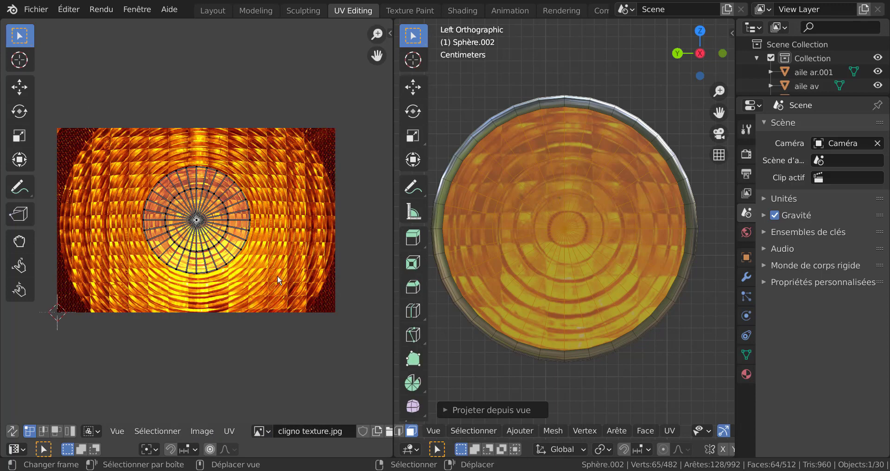
left_click(239, 272)
key("s")
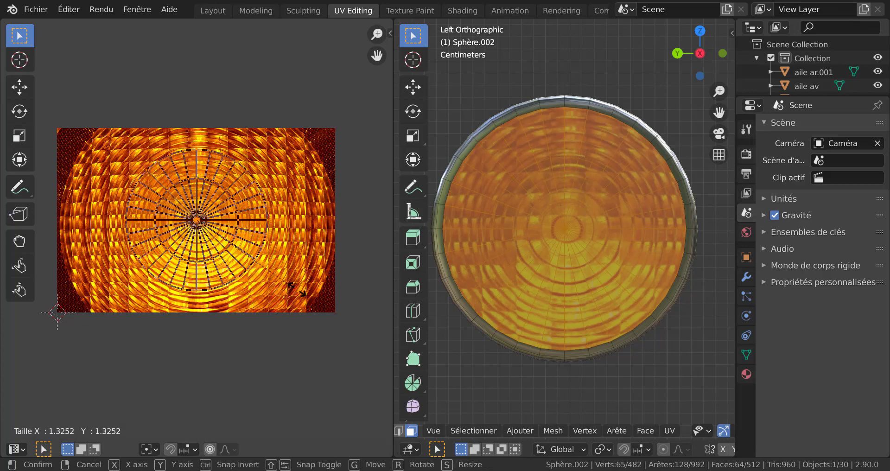
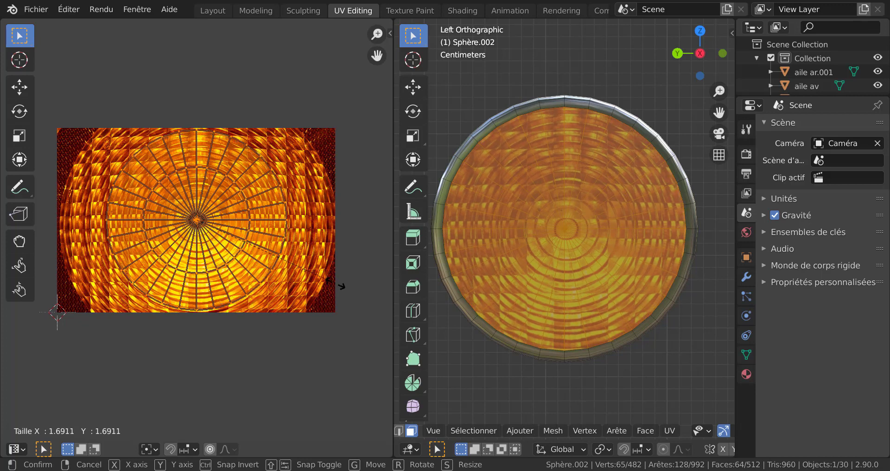
left_click(335, 283)
key("Tab")
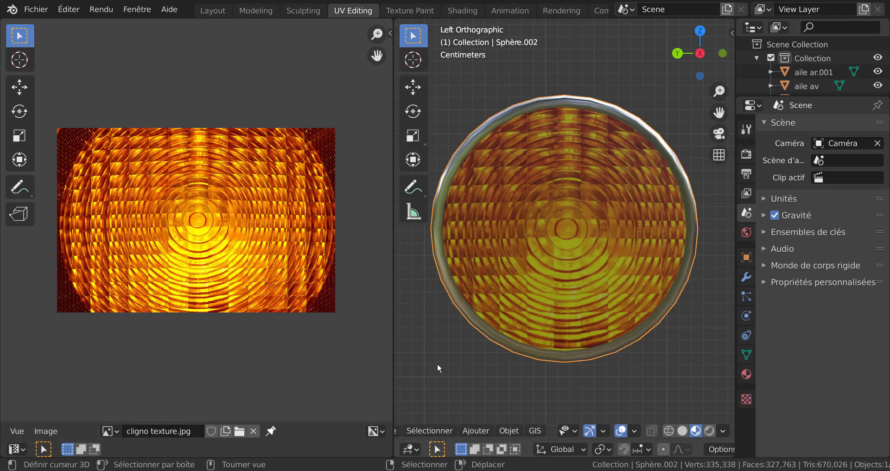
Deselect the lamp and examine its textured lens and shell in perspective beside the car's rear wheel.
scroll(541, 320, "down", 6)
middle_click_drag(627, 288, 557, 310)
left_click(505, 326)
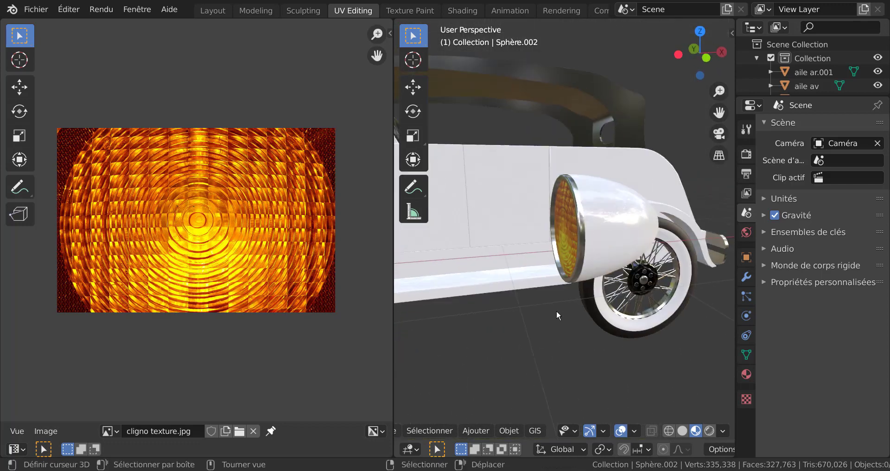
scroll(556, 310, "down", 9)
scroll(551, 302, "up", 2)
scroll(552, 302, "up", 2)
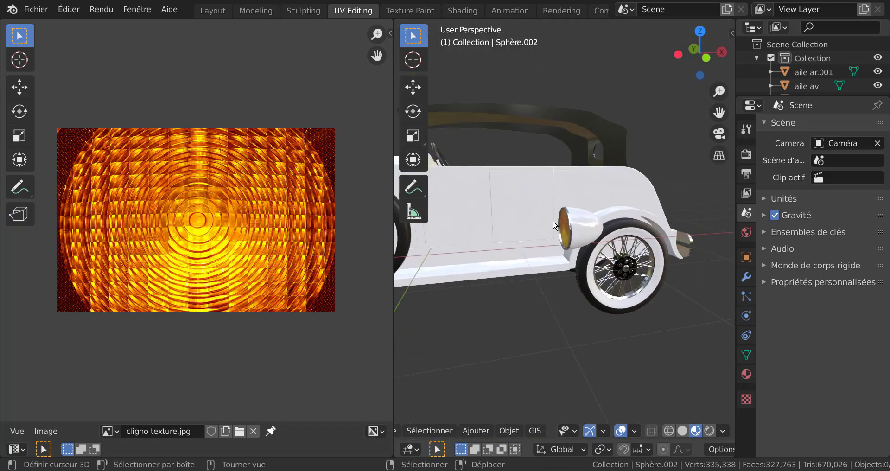
Select the lamp, return to the Layout workspace and leave local view to bring back the whole car.
left_click(575, 224)
left_click(216, 12)
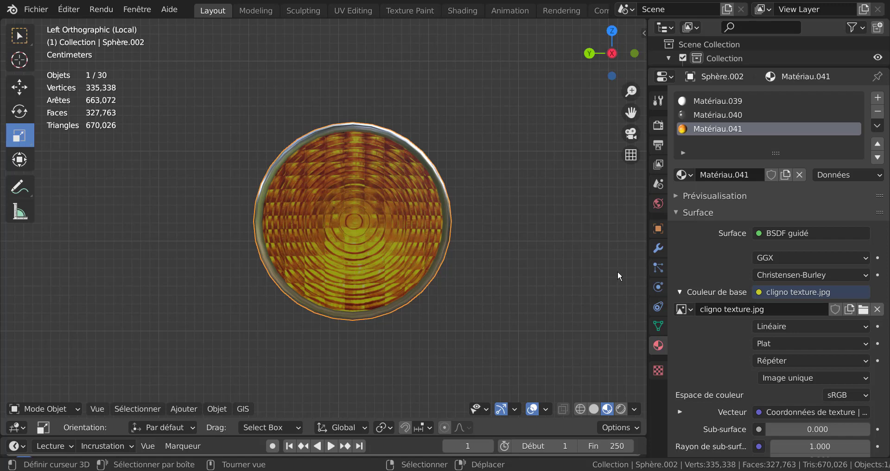
scroll(480, 304, "down", 6)
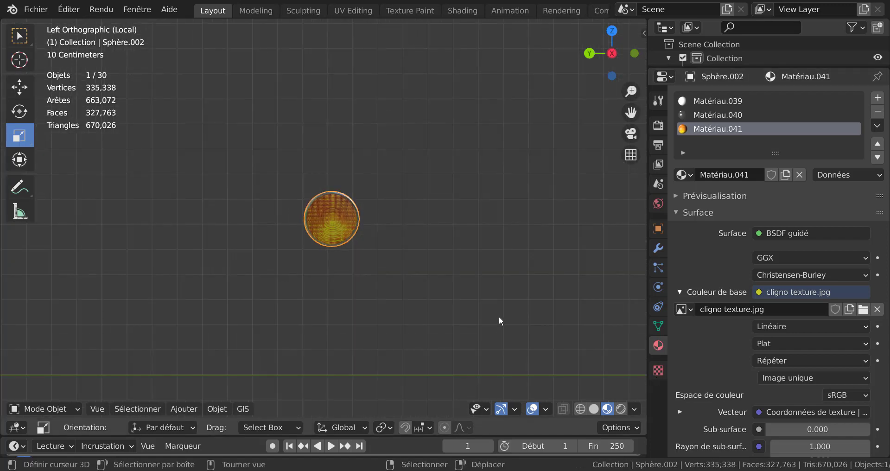
middle_click_drag(519, 215, 324, 276)
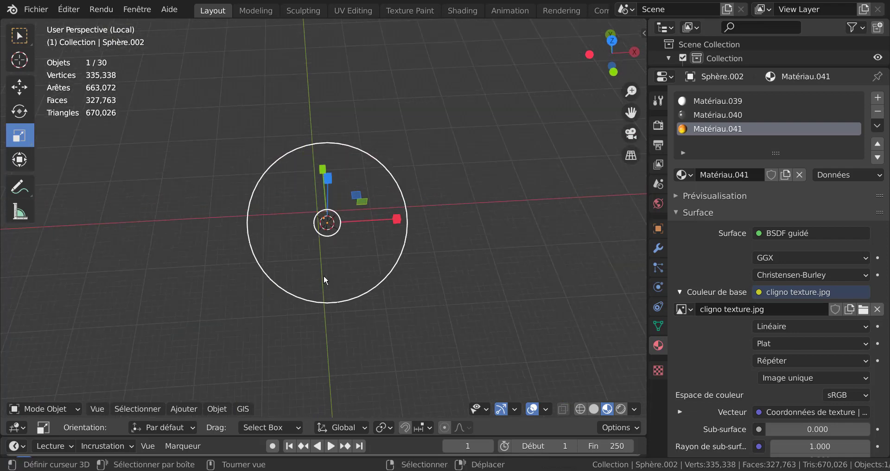
scroll(324, 276, "down", 6)
scroll(324, 276, "up", 20)
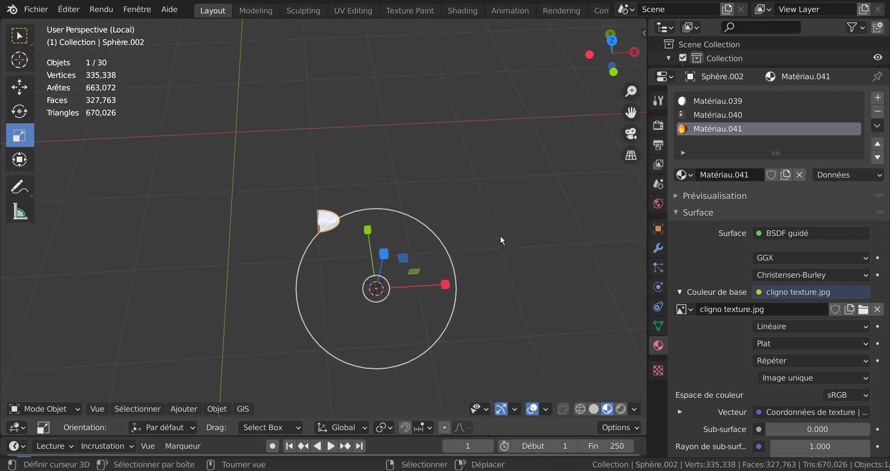
middle_click_drag(500, 235, 516, 213)
key("KP_Divide")
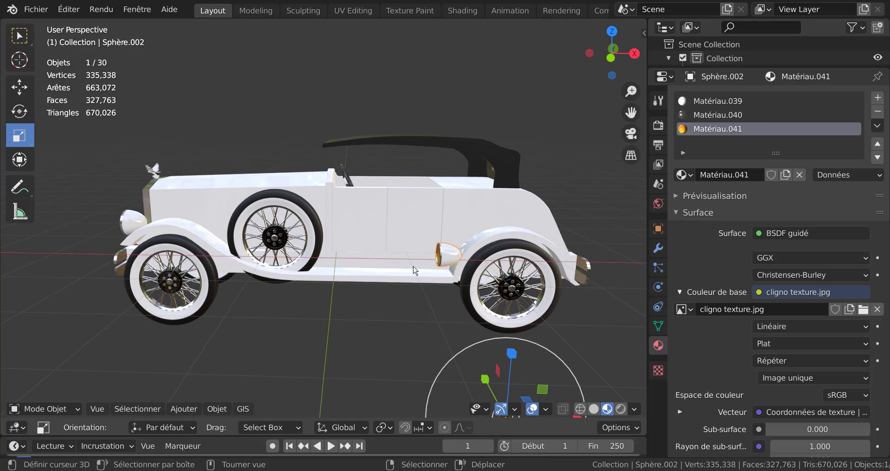
Rotate the lamp 180° about the global Z axis so its lens faces the rear of the car.
middle_click_drag(366, 280, 332, 273, "shift")
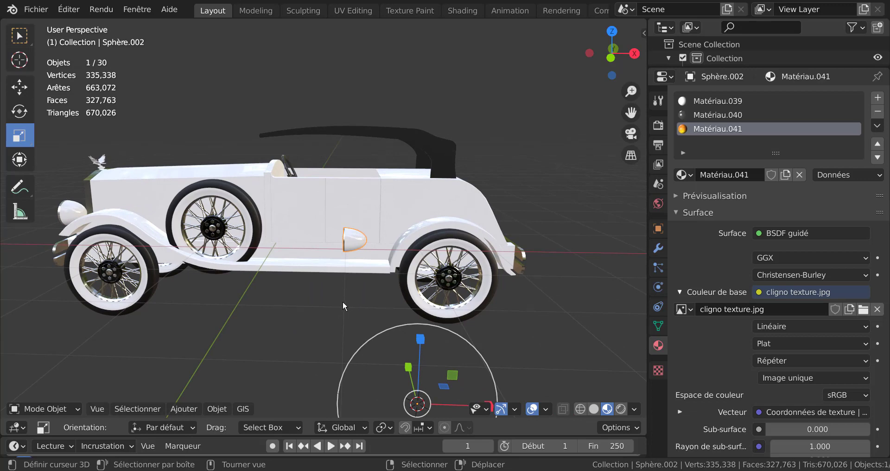
type("rz")
type("18")
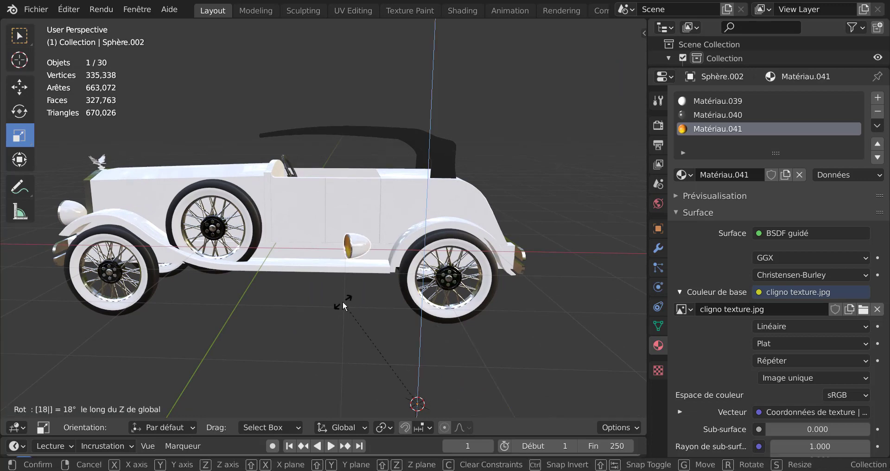
type("0")
key("Return")
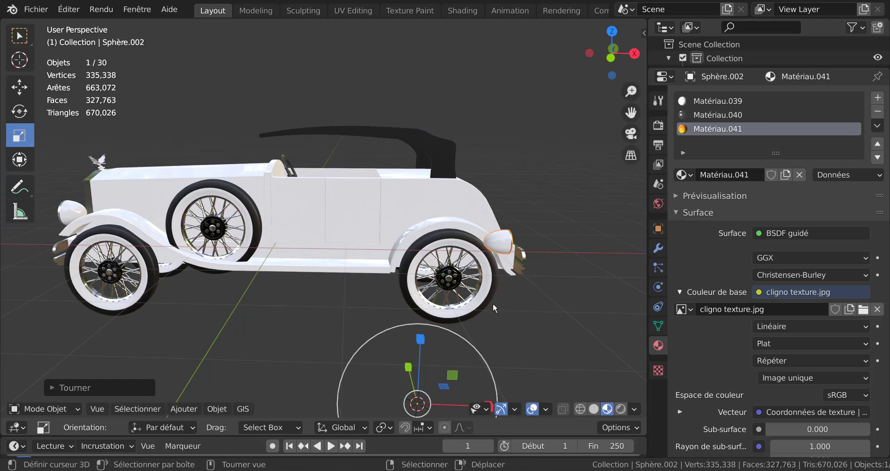
In top orthographic view, move the lamp into the open space behind the car's rear bumper.
scroll(492, 305, "down", 1)
key("KP_7")
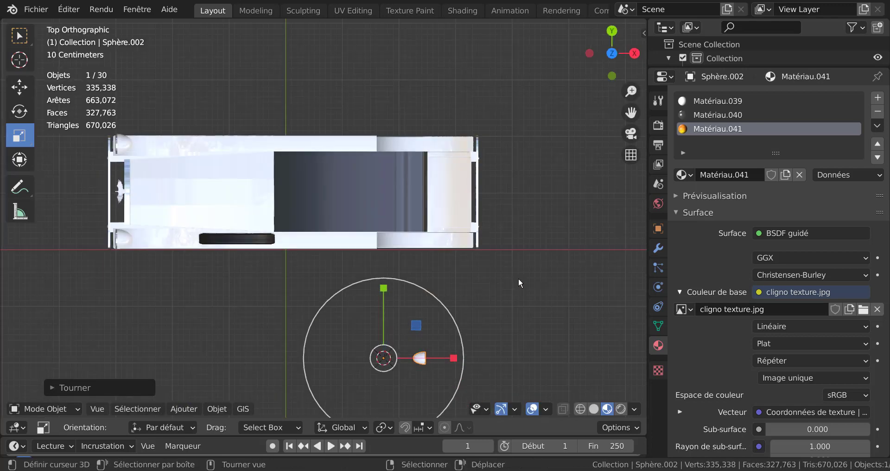
scroll(502, 257, "up", 1)
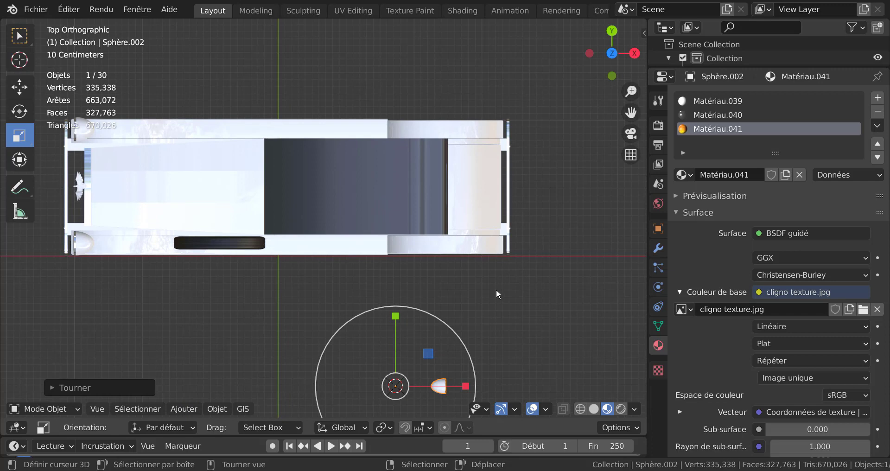
key("g")
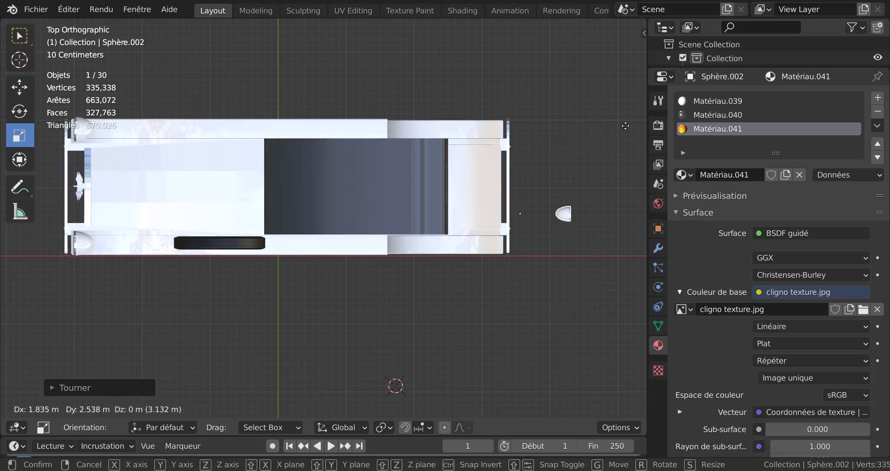
left_click(532, 221)
scroll(538, 228, "up", 1)
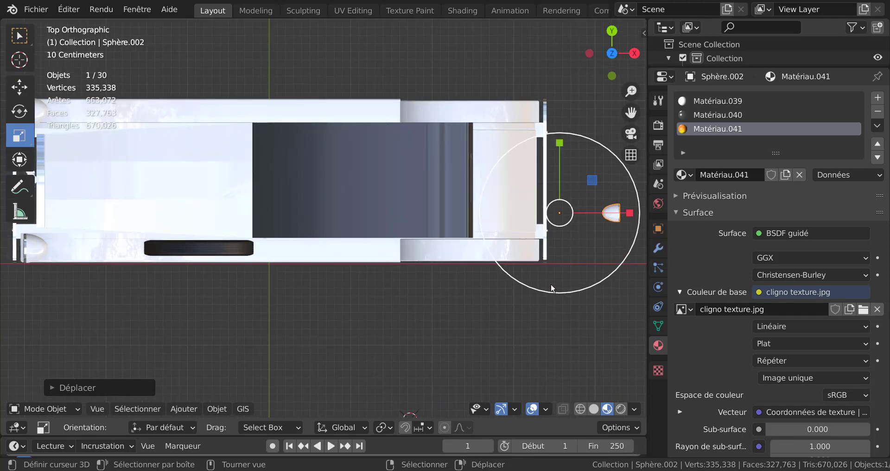
Set the lamp's origin to its geometry.
middle_click_drag(551, 282, 428, 287, "shift")
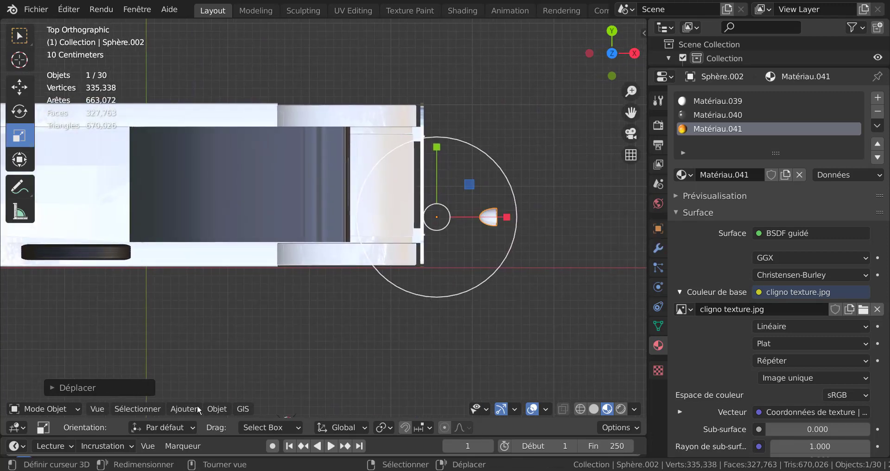
left_click(215, 408)
mouse_move(234, 380)
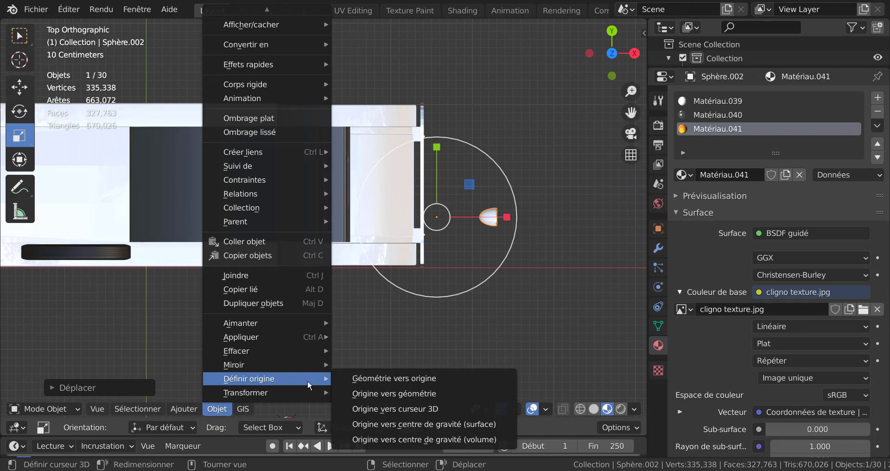
left_click(392, 392)
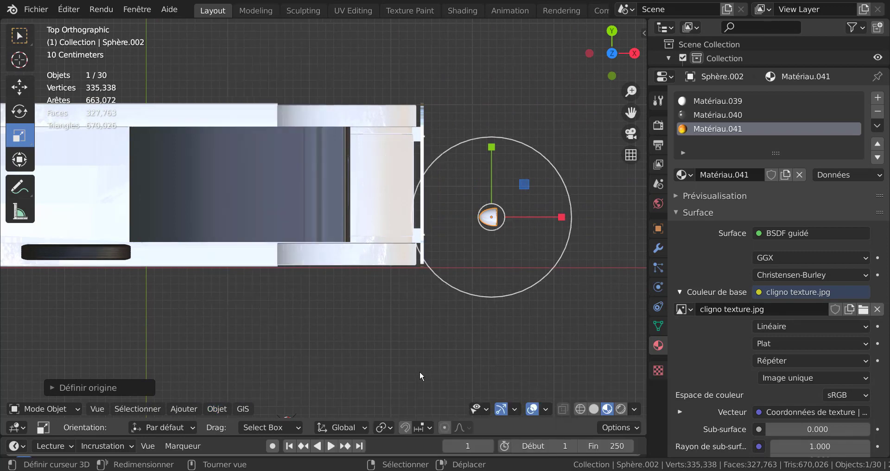
Move the lamp in top view over the tail end of the near-side rear fender.
scroll(515, 298, "up", 2)
middle_click_drag(515, 298, 397, 317, "shift")
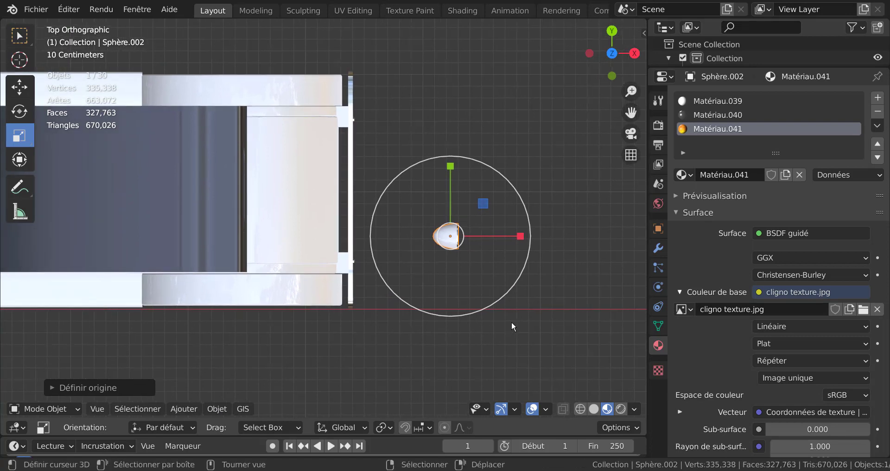
key("g")
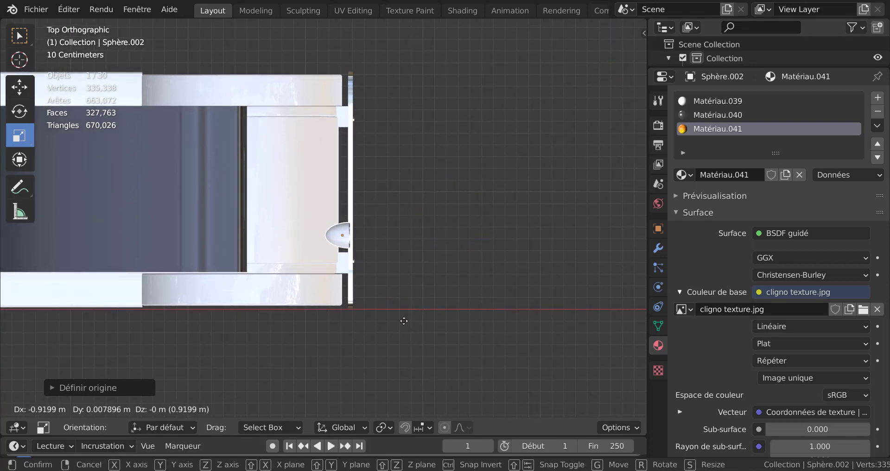
left_click(395, 377)
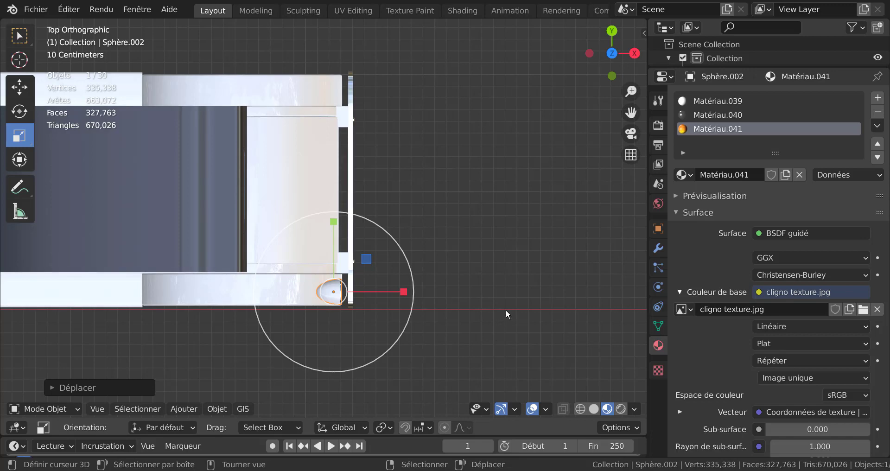
In front orthographic view, lower the lamp about 0.5 m and shift it about 0.08 m forward onto the rear fender.
key("KP_1")
middle_click_drag(446, 265, 479, 277, "shift")
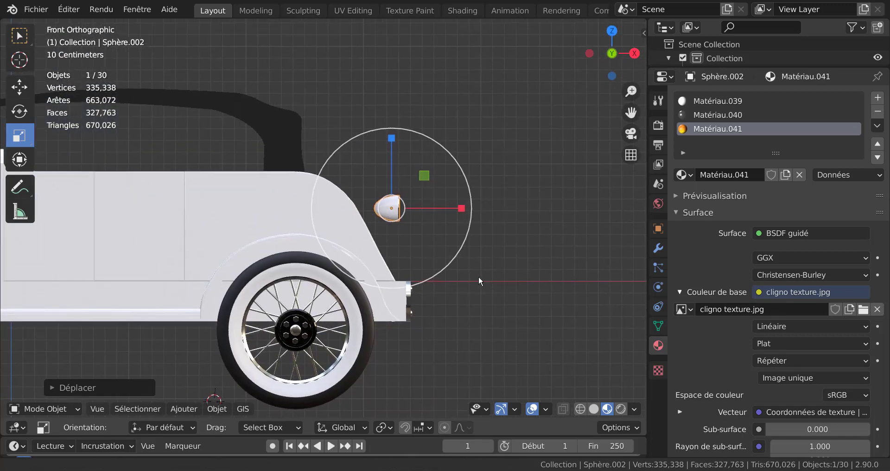
key("g")
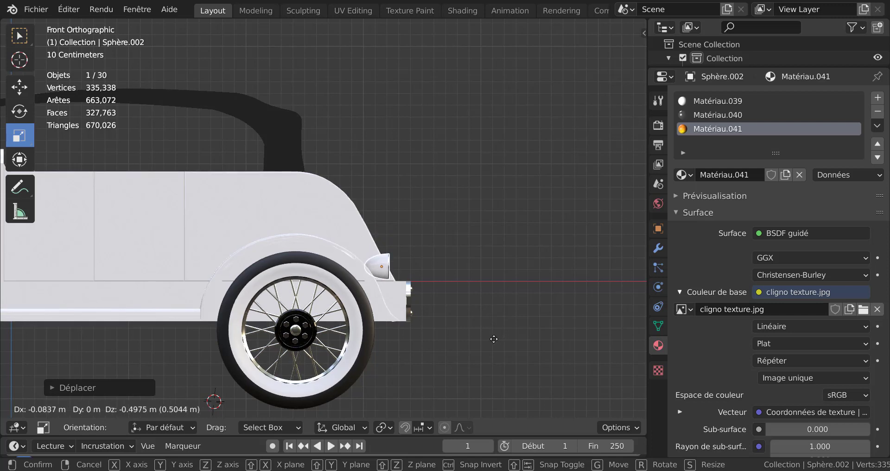
left_click(494, 338)
Check the lamp's placement in perspective, and nudge it slightly in top view to centre it across the rear fender's width.
scroll(512, 260, "down", 2)
middle_click_drag(512, 260, 475, 288)
key("Tab")
key("Tab")
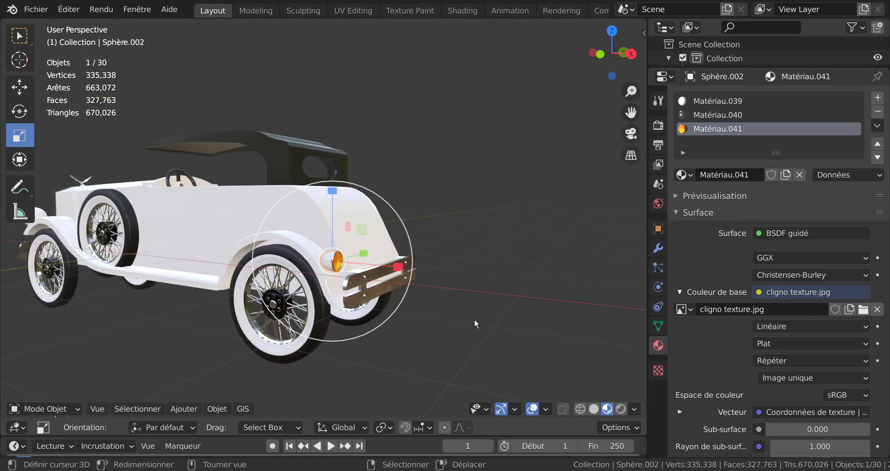
middle_click_drag(474, 319, 491, 308)
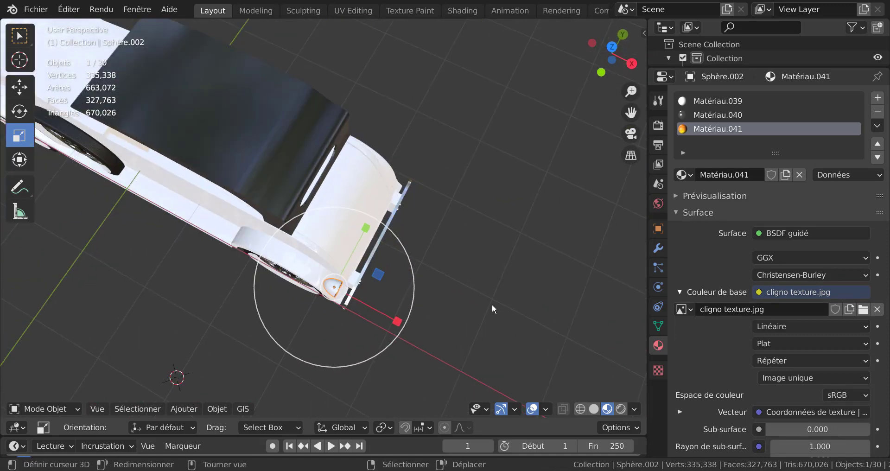
key("KP_7")
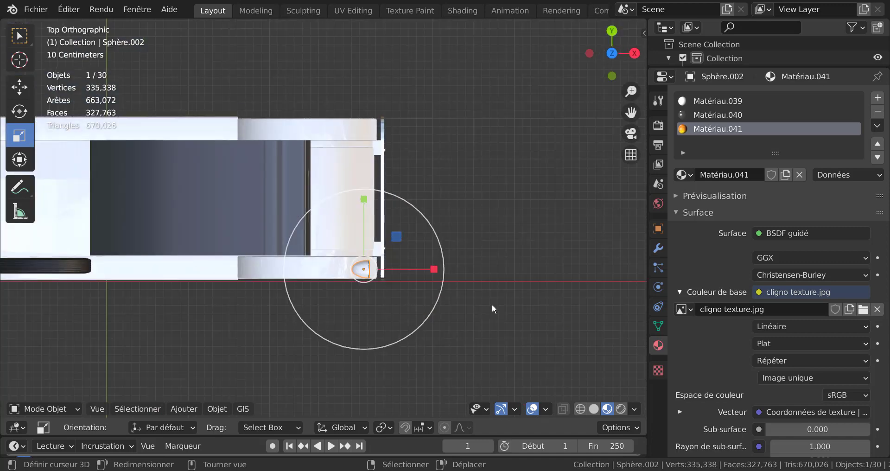
scroll(492, 304, "up", 3)
key("g")
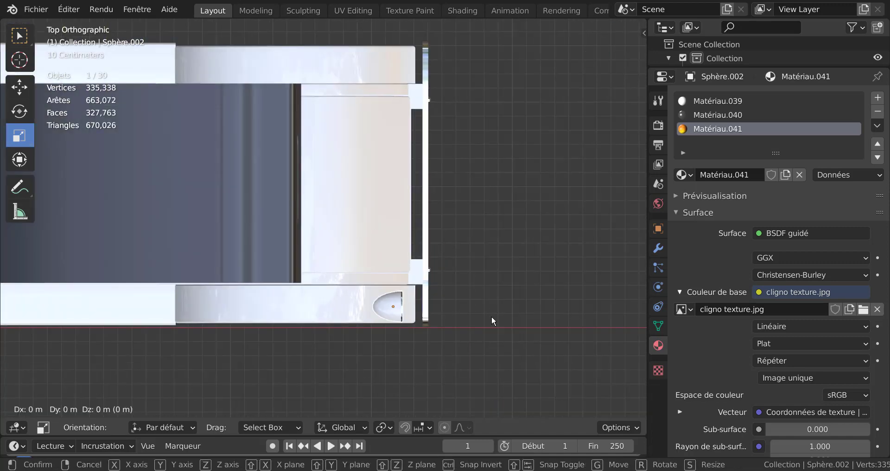
left_click(491, 298)
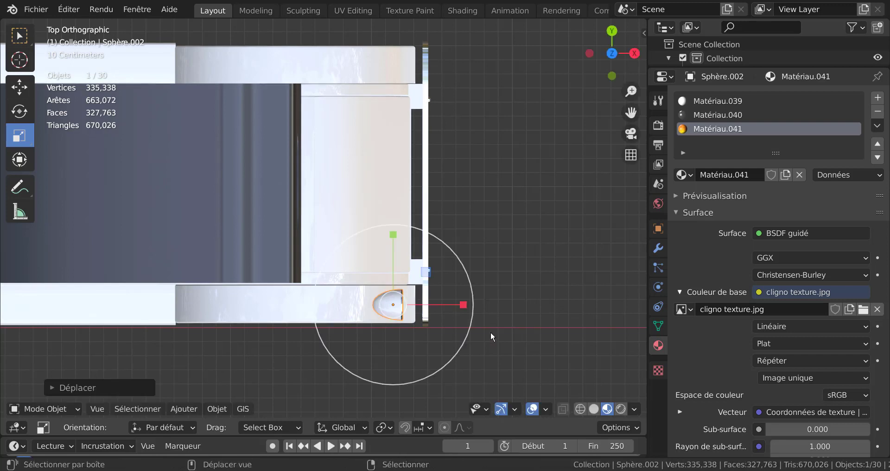
Duplicate the rear lamp about 1.7 m along the global Y axis onto the opposite rear fender.
key("shift+d")
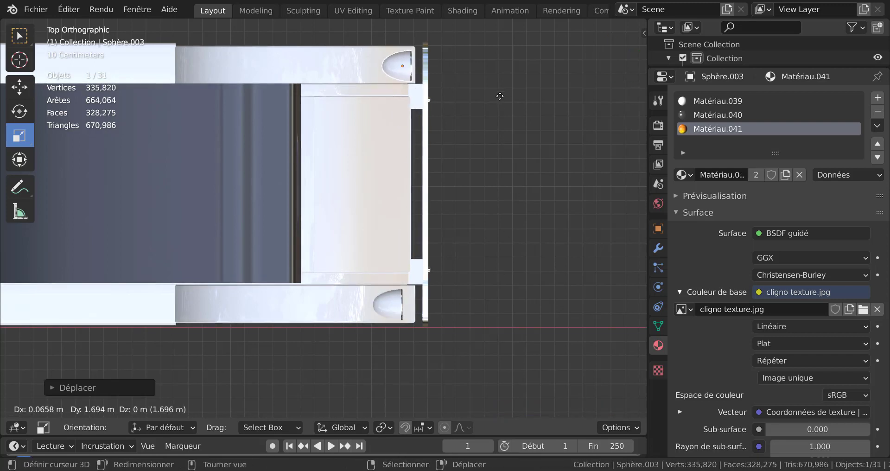
key("y")
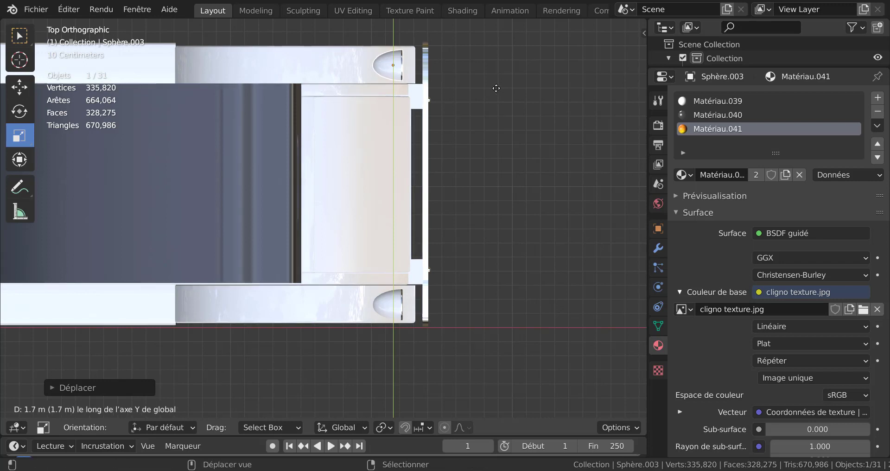
left_click(497, 89)
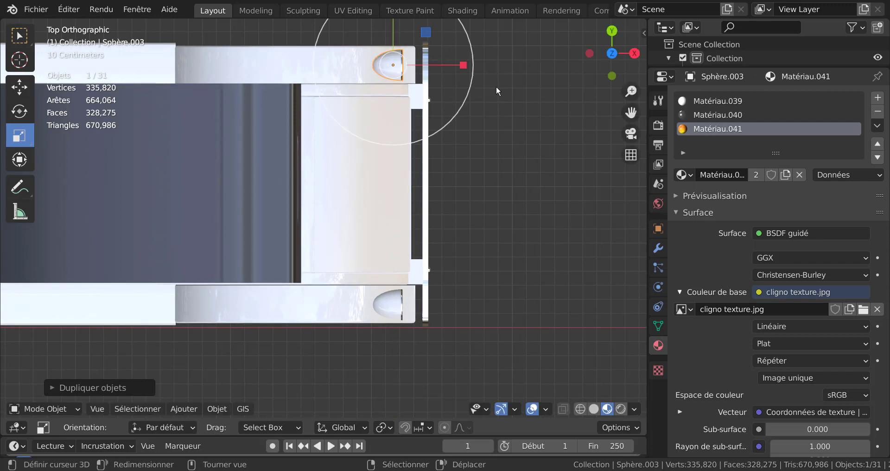
Examine the placement of both rear lamps and the whole car in perspective from several sides.
scroll(545, 197, "down", 4)
key("Tab")
middle_click_drag(535, 223, 400, 167)
key("Tab")
middle_click_drag(381, 256, 467, 258)
scroll(467, 258, "down", 2)
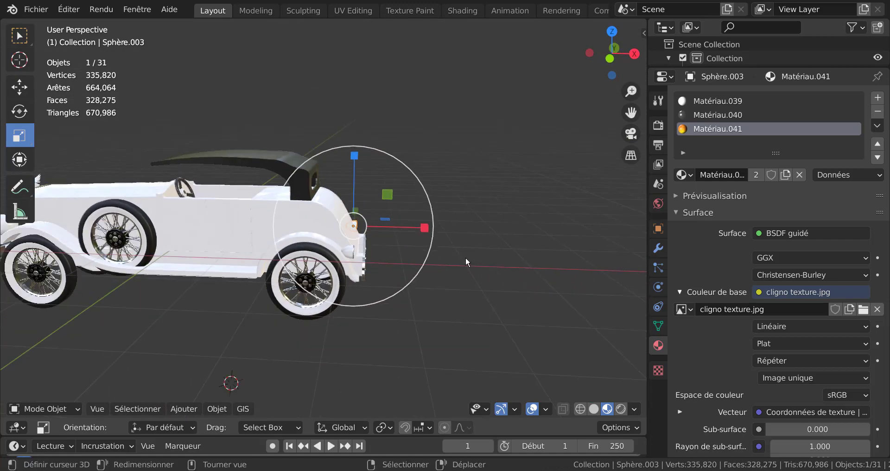
middle_click_drag(320, 300, 381, 335)
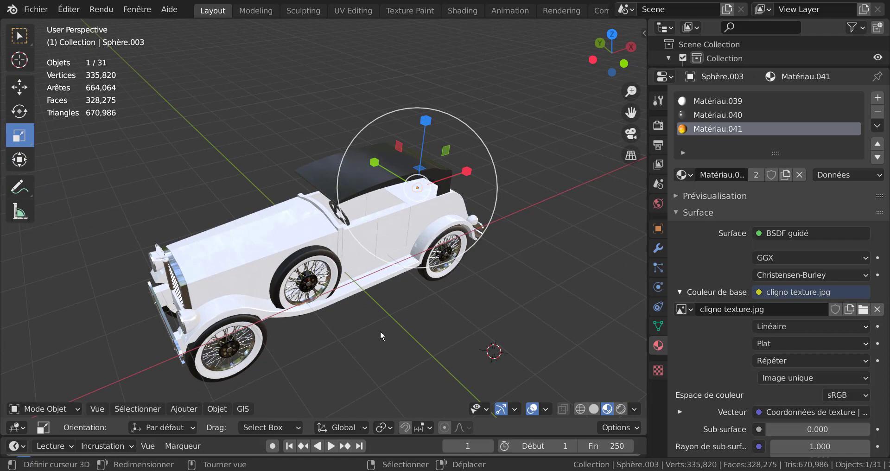
Select the front fenders with running boards (aile av), isolate them in local view and open their mesh in Edit Mode.
left_click(374, 286)
key("Tab")
middle_click_drag(394, 305, 369, 188)
scroll(369, 188, "up", 3)
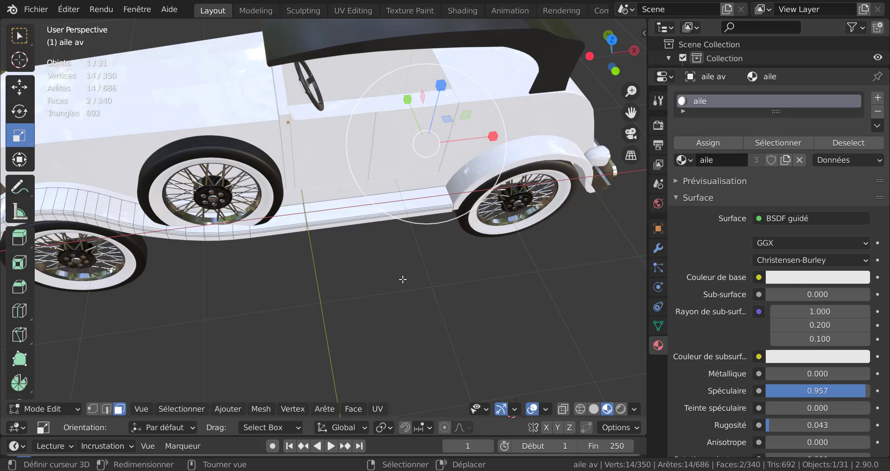
key("KP_7")
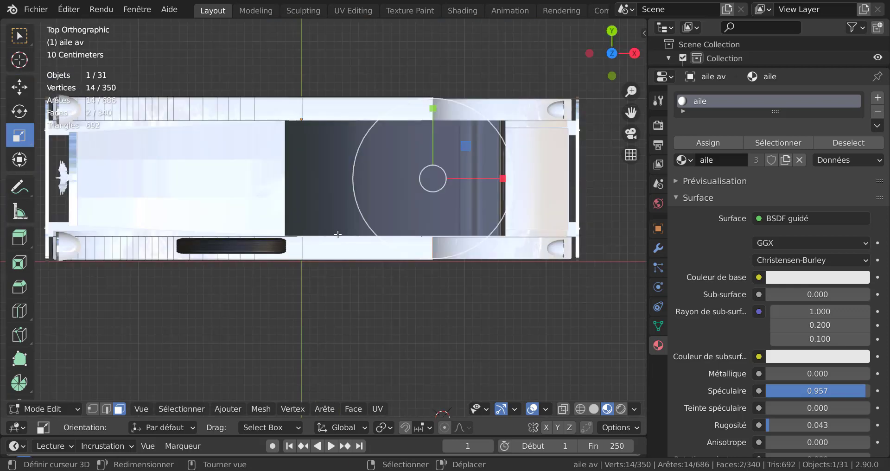
key("Tab")
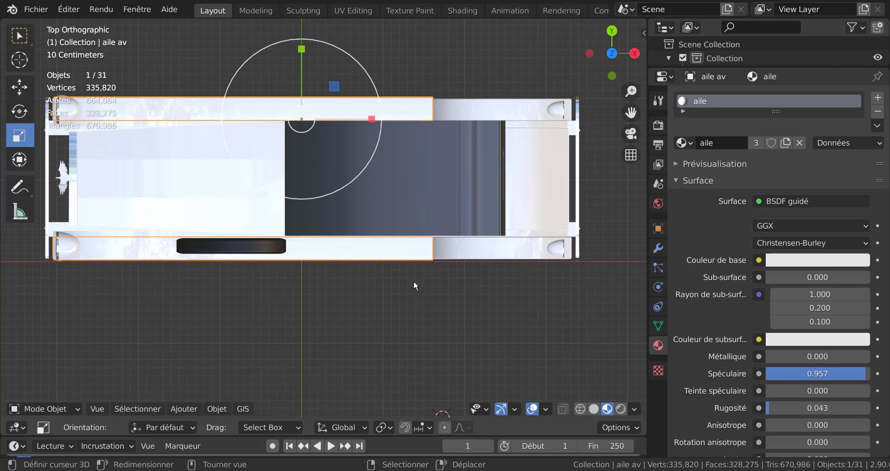
key("KP_Divide")
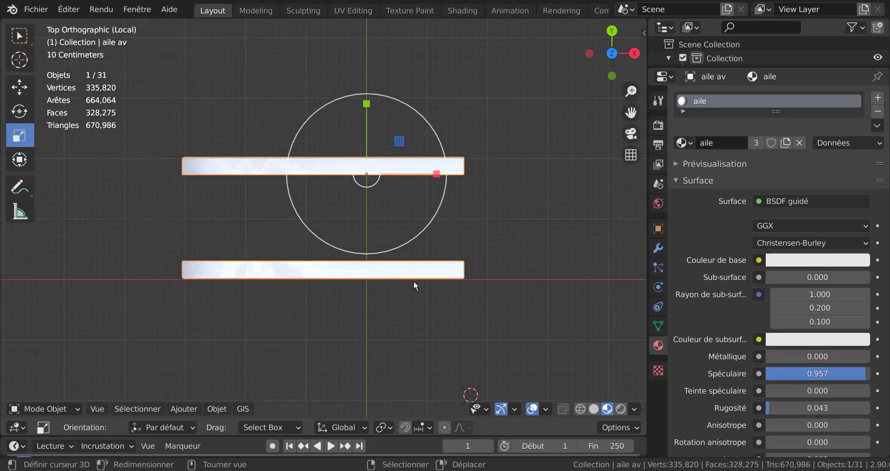
key("Tab")
scroll(414, 282, "up", 2)
mouse_move(419, 294)
middle_mouse_down()
mouse_move(437, 252)
mouse_move(435, 290)
middle_mouse_up()
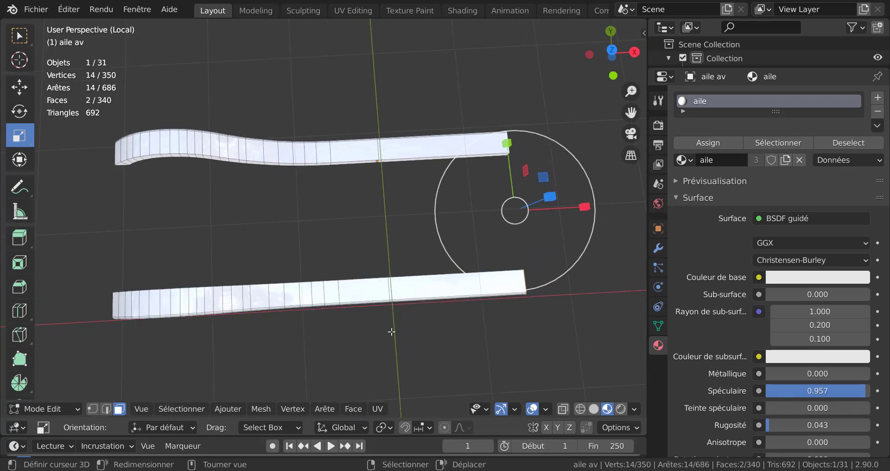
Show the isolated front fenders and running boards in top view with solid shading.
key("KP_7")
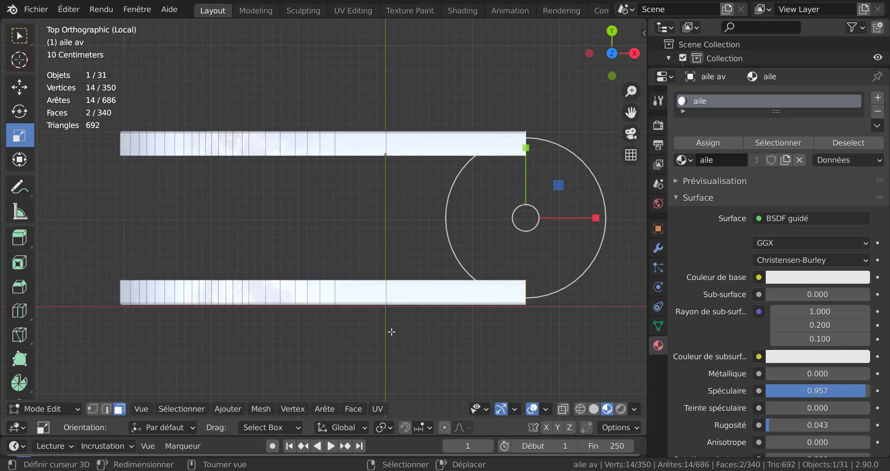
left_click(593, 409)
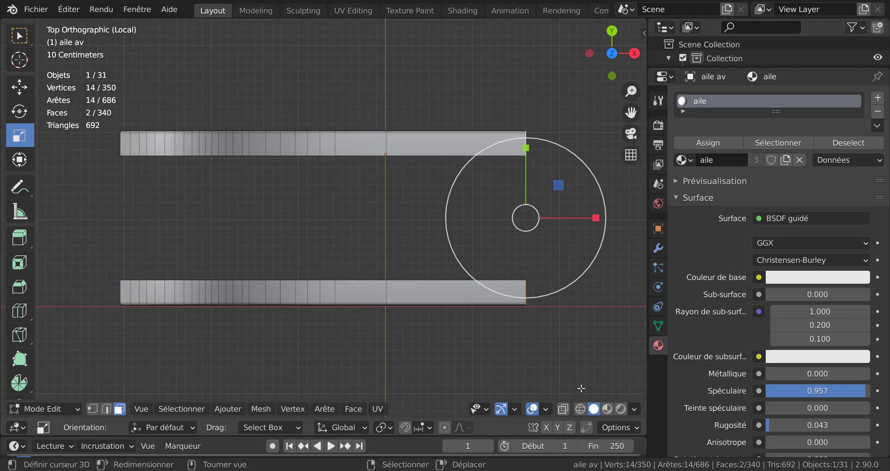
middle_click_drag(478, 352, 453, 326, "shift")
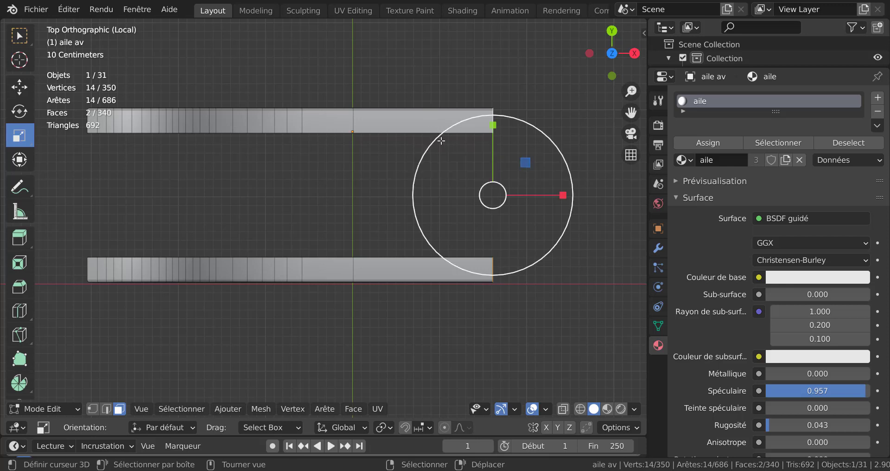
key("a")
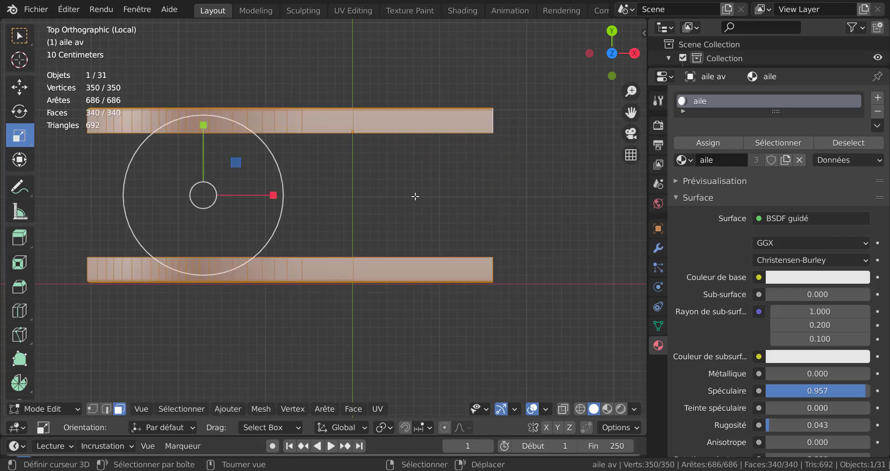
key("q")
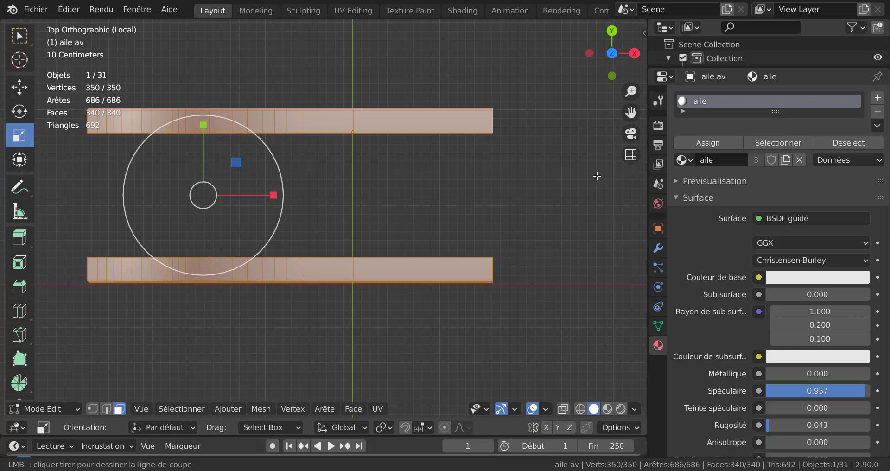
key("Escape")
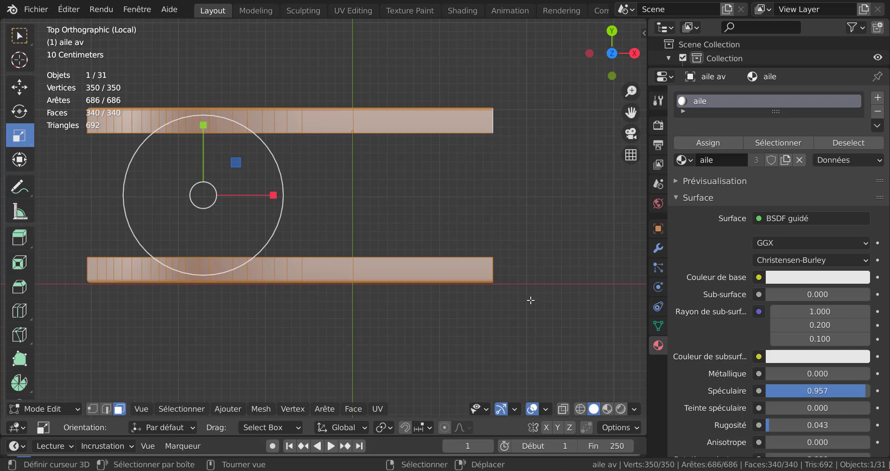
Examine the running boards against the whole car outside local view, and isolate the fender object again.
key("KP_Divide")
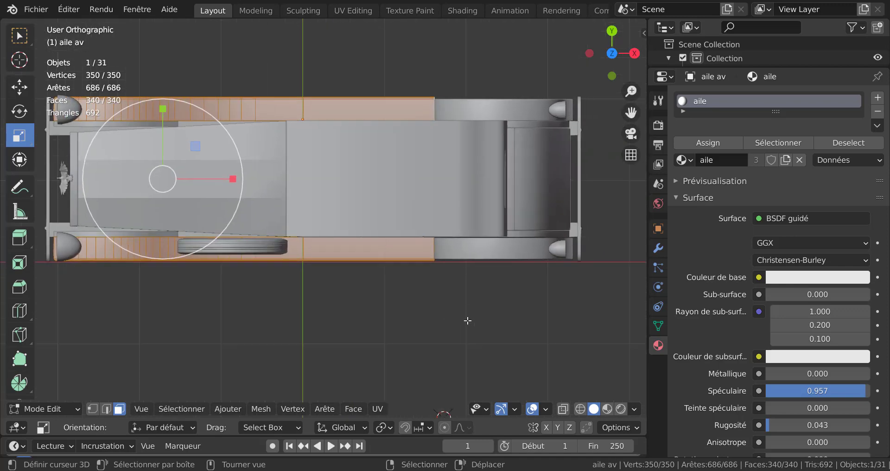
middle_click_drag(453, 332, 438, 230)
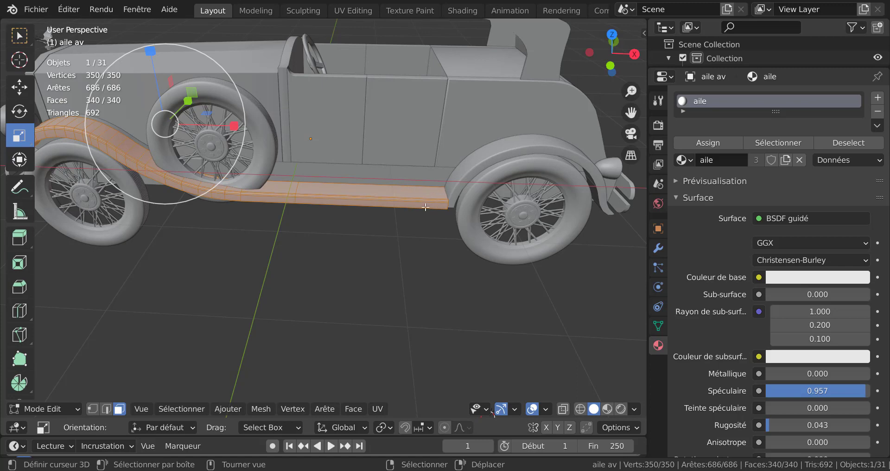
middle_click_drag(378, 260, 394, 271)
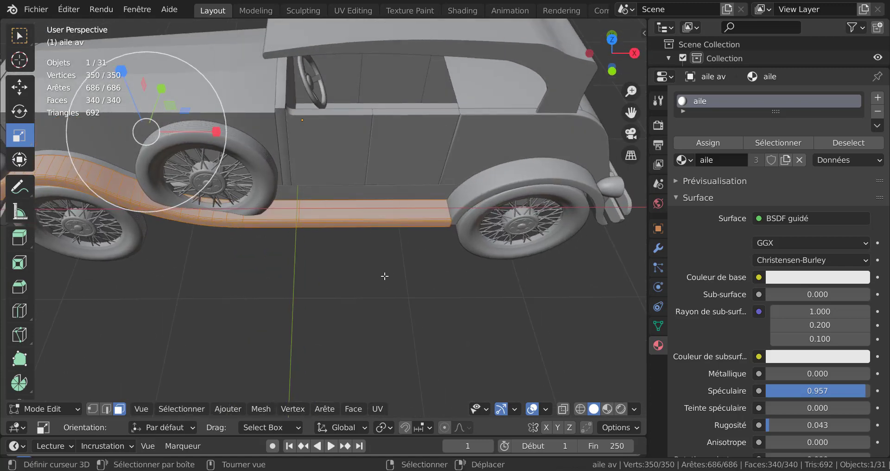
key("KP_Divide")
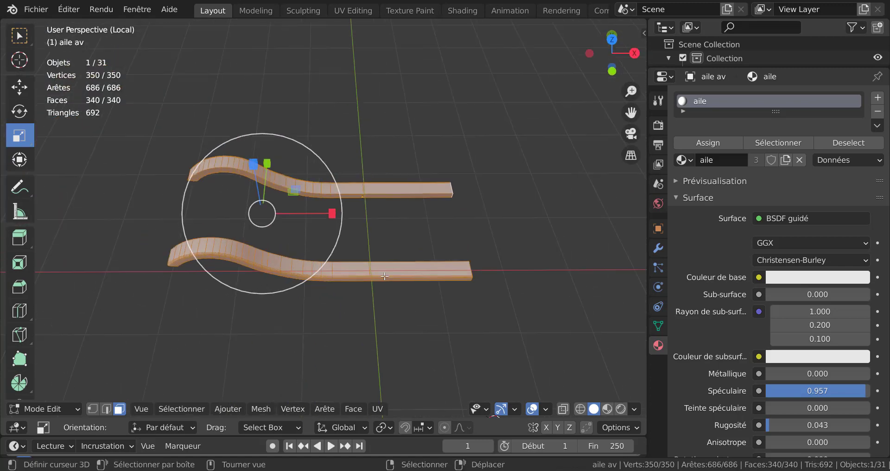
Inset the flat top faces of both running boards to leave a narrow border, with the pivot point set to individual origins.
key("KP_7")
scroll(384, 276, "up", 2)
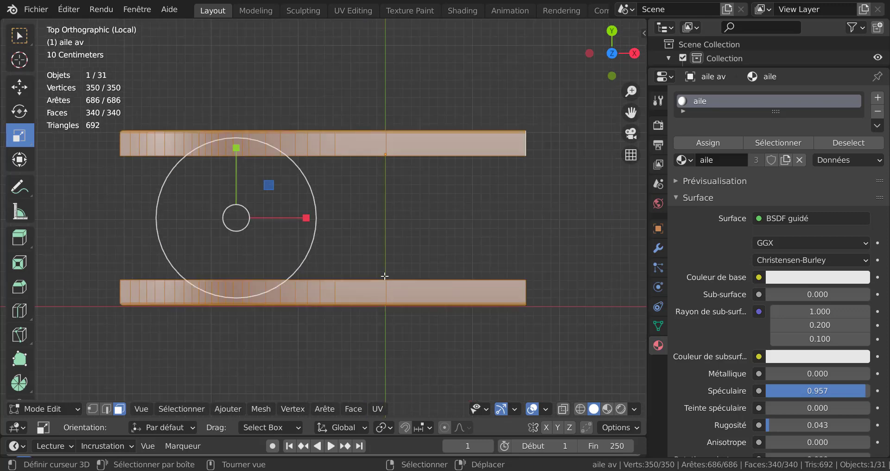
middle_click_drag(352, 273, 296, 278, "shift")
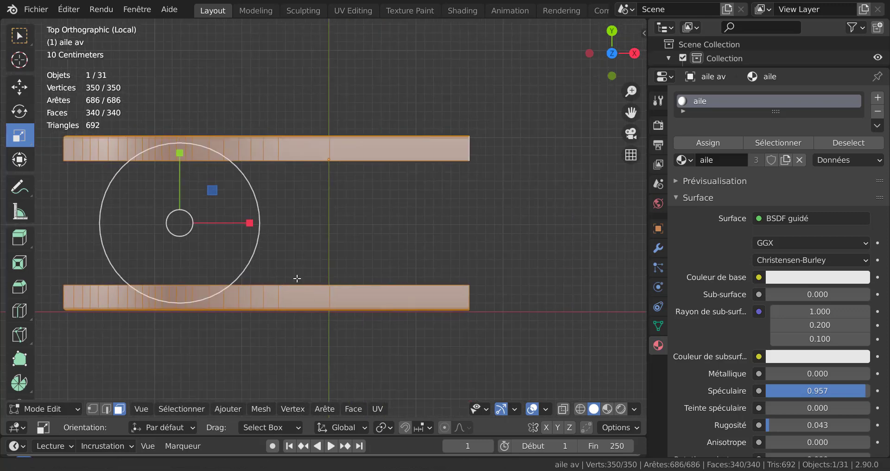
left_click(380, 152)
left_click(377, 294, "shift")
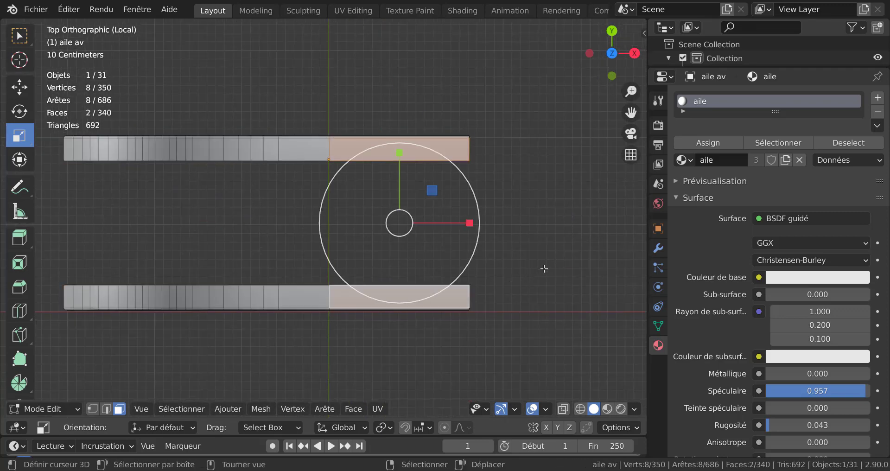
middle_click_drag(524, 203, 497, 170, "shift")
scroll(540, 268, "up", 1)
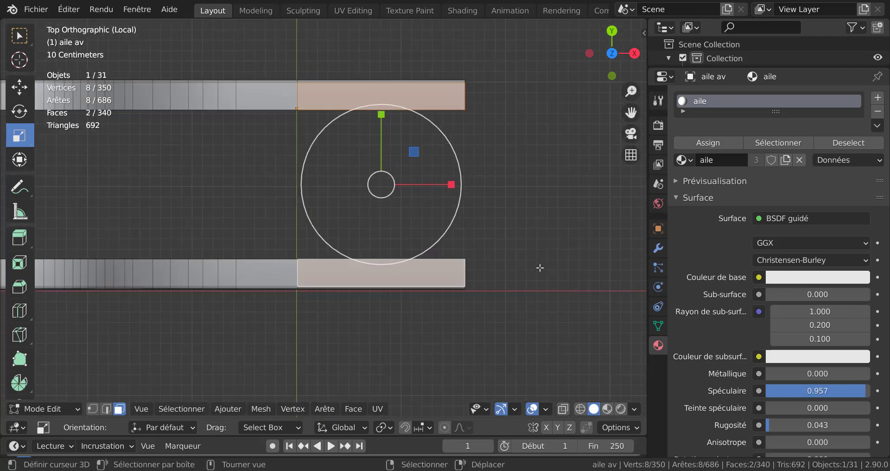
left_click(380, 427)
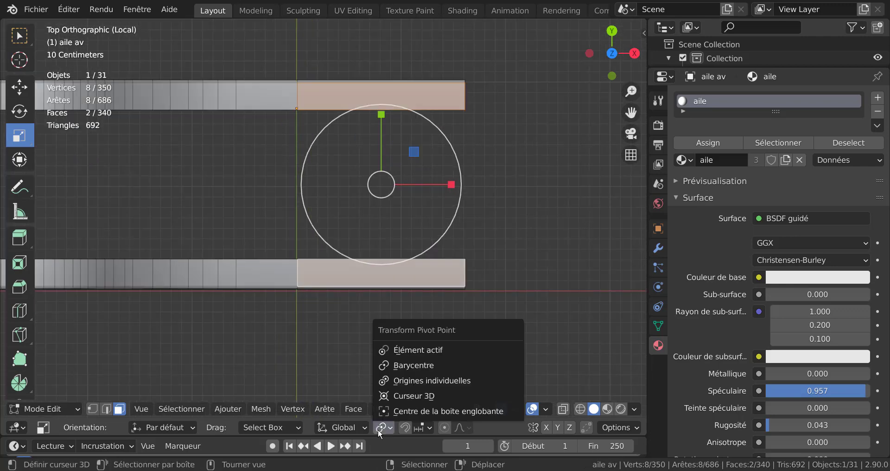
left_click(421, 381)
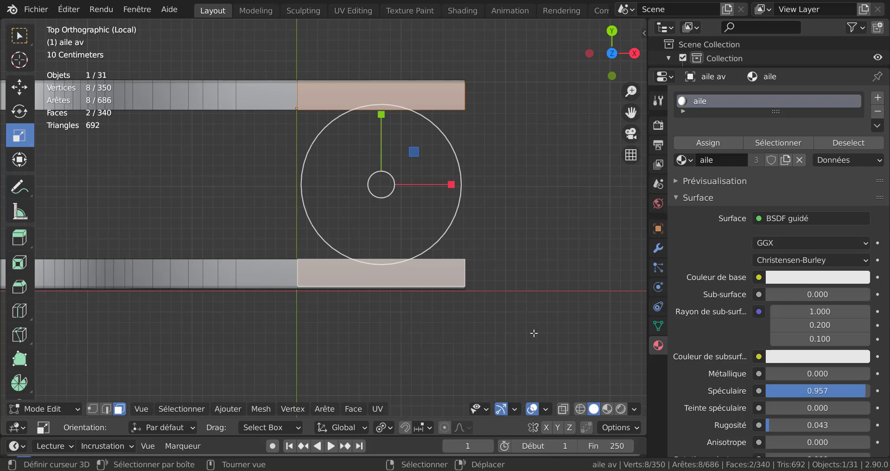
key("i")
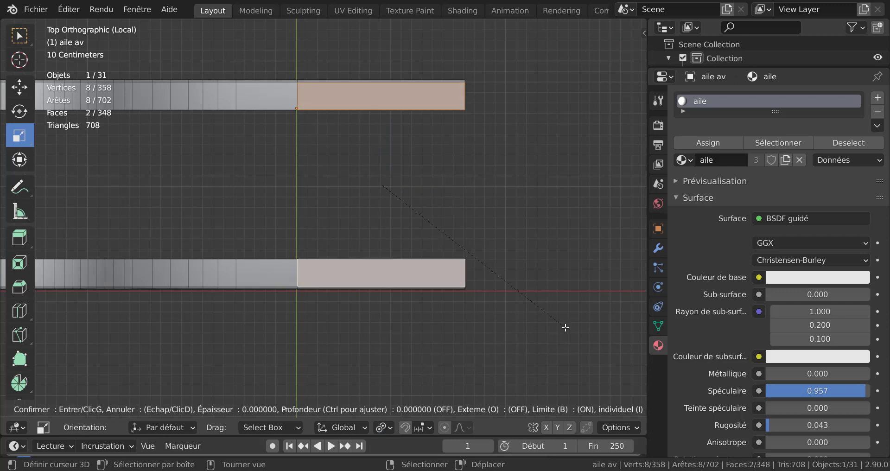
left_click(541, 294)
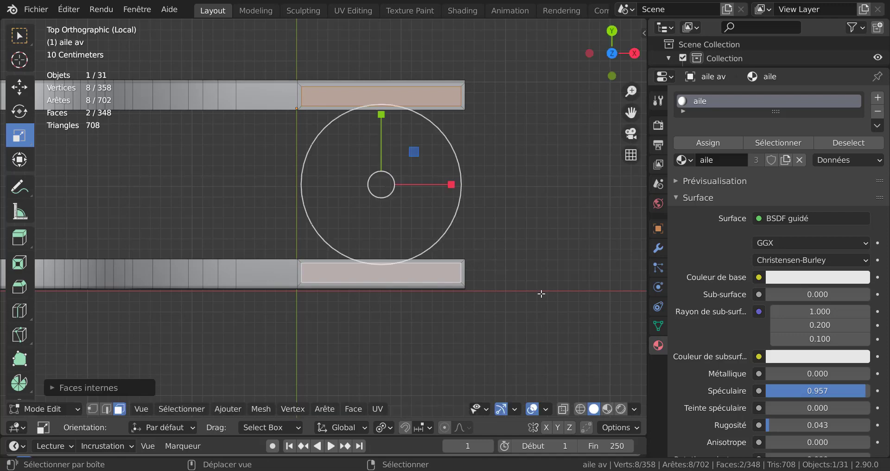
Add a second material with a black base colour and assign it to the inset faces of both running boards.
middle_click_drag(541, 293, 485, 254)
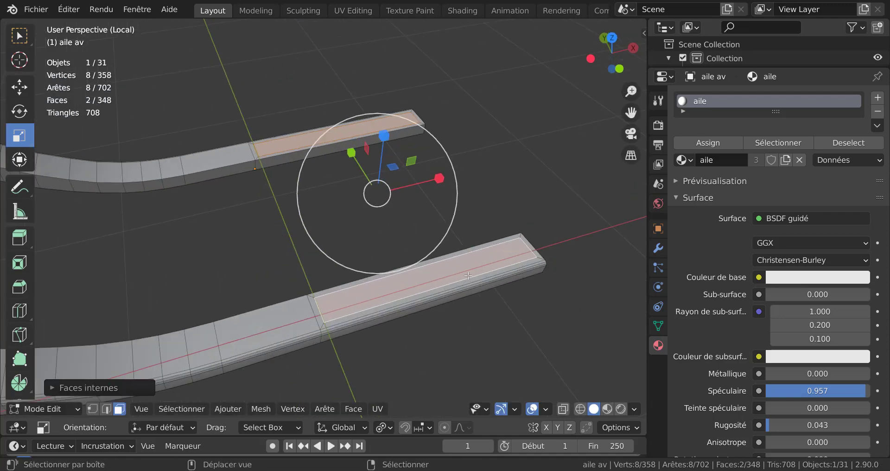
middle_click_drag(477, 291, 471, 259, "shift")
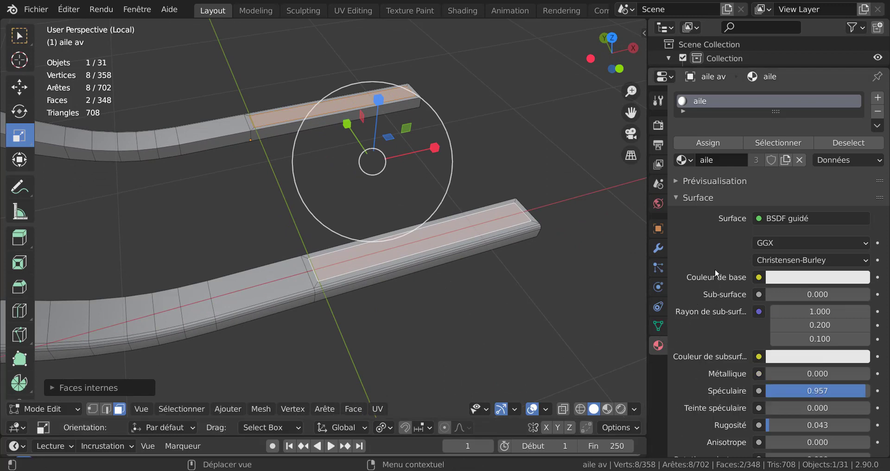
left_click(880, 99)
left_click(721, 192)
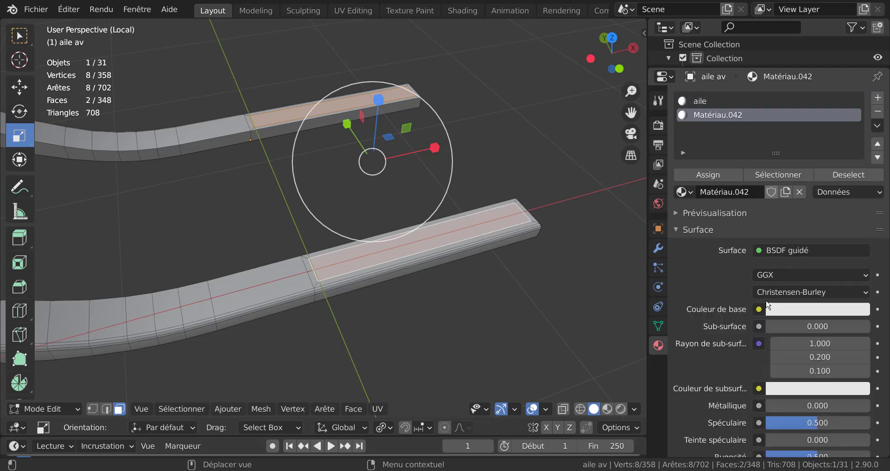
left_click(811, 309)
left_click_drag(858, 121, 858, 210)
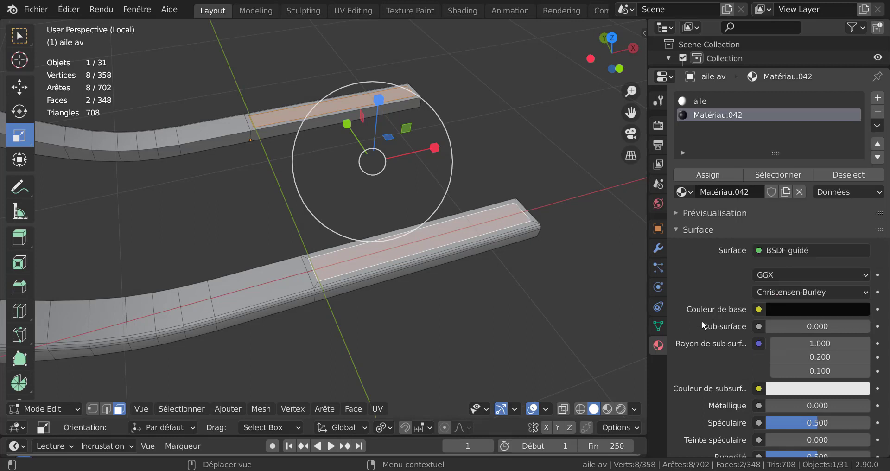
scroll(703, 328, "down", 7)
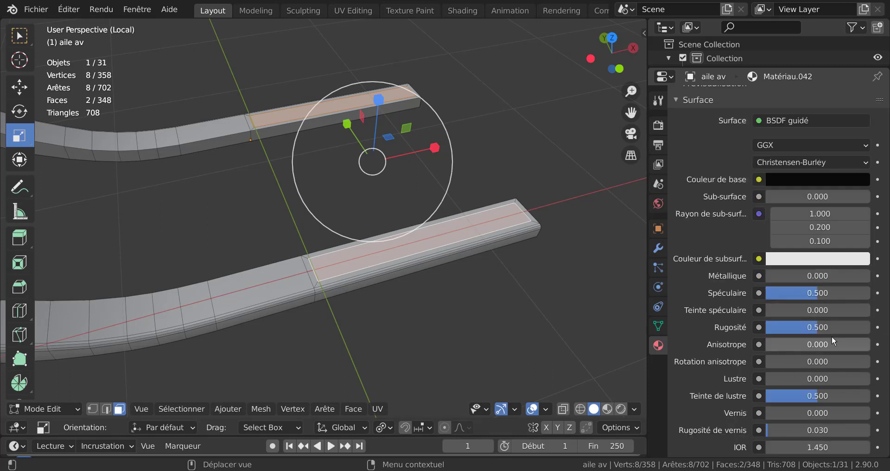
scroll(698, 251, "up", 7)
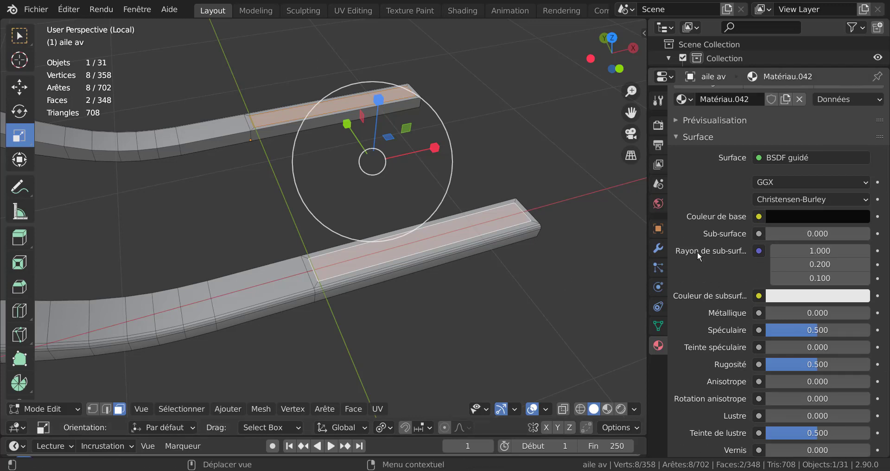
left_click(705, 175)
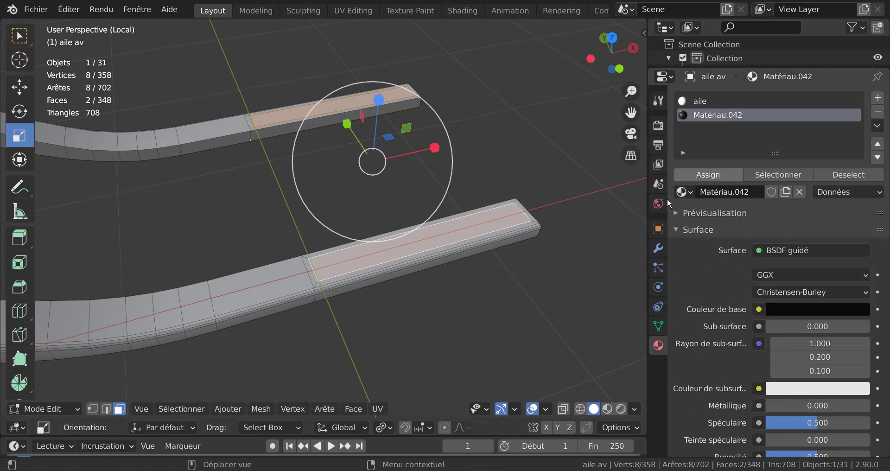
Leave local view and examine the black running-board panels on the whole car in material preview.
left_click(607, 408)
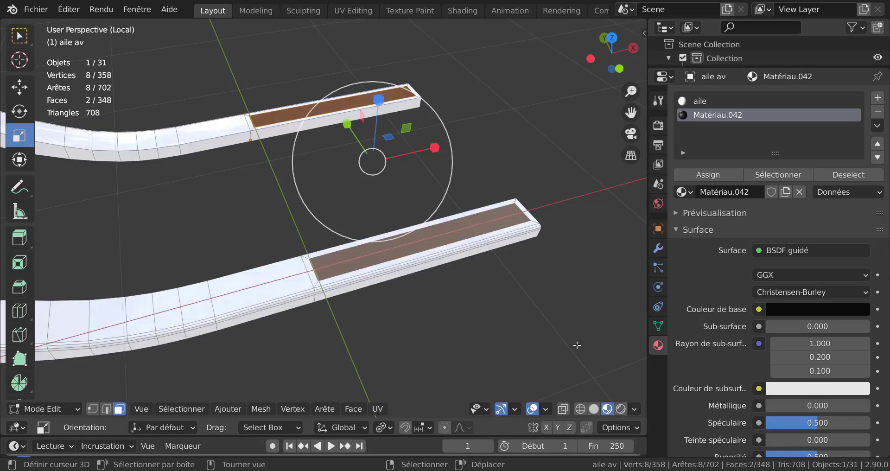
key("KP_Divide")
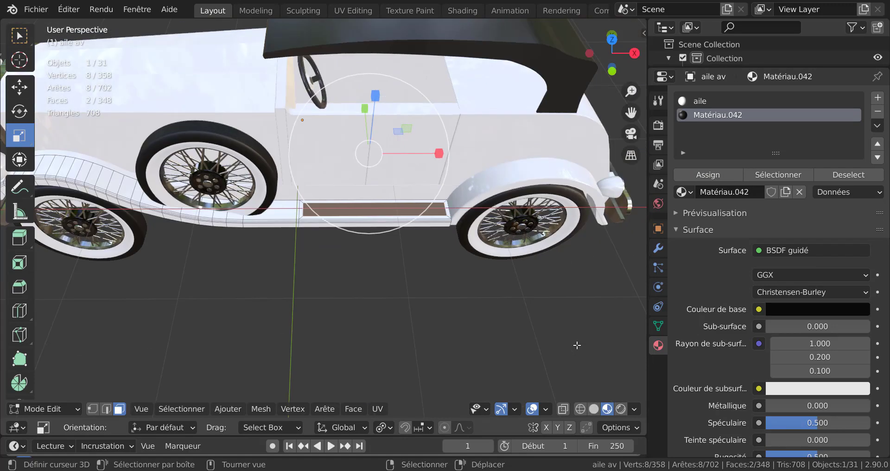
left_click(352, 328)
scroll(361, 319, "down", 2)
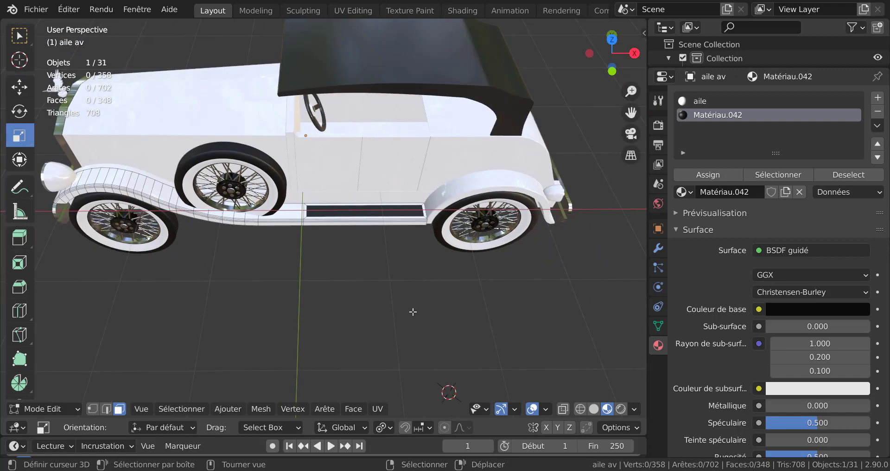
middle_click_drag(413, 312, 372, 324)
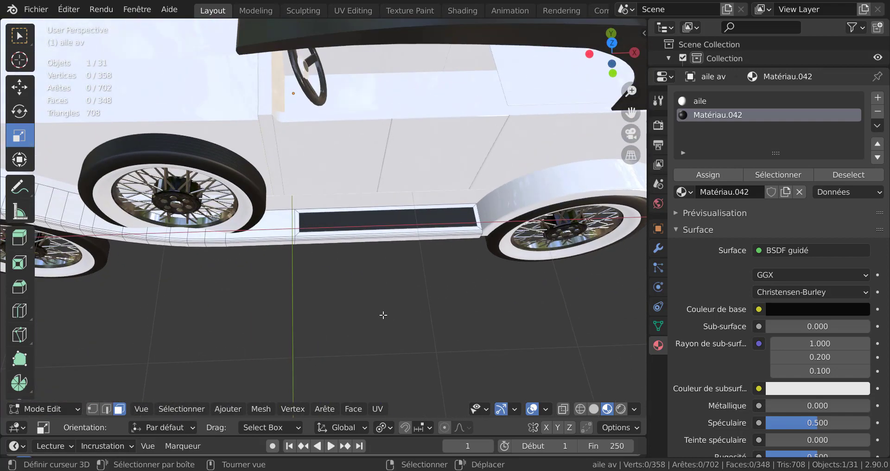
scroll(383, 315, "up", 3)
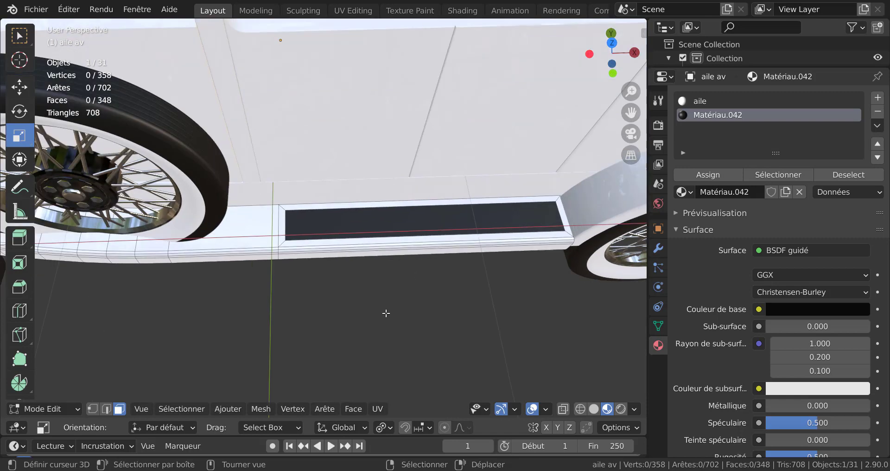
Select both black running-board panels and scale them by about 1.28 along the global Y axis to narrow their side borders.
key("KP_7")
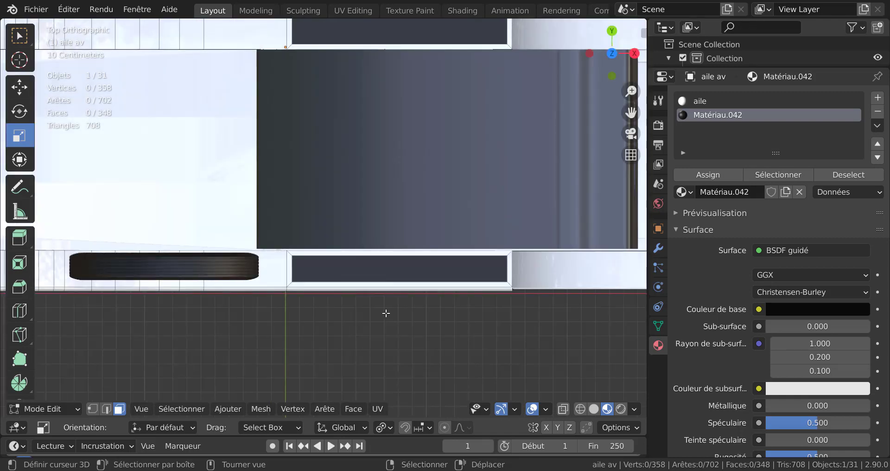
scroll(386, 313, "down", 3)
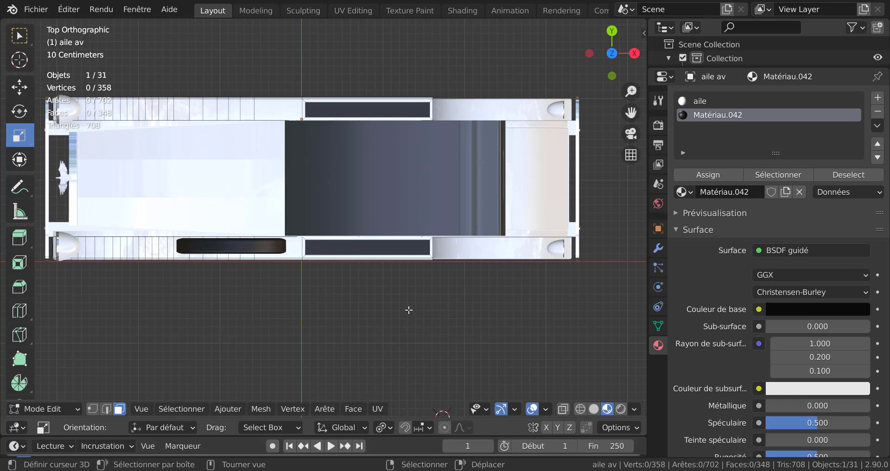
scroll(404, 289, "up", 2)
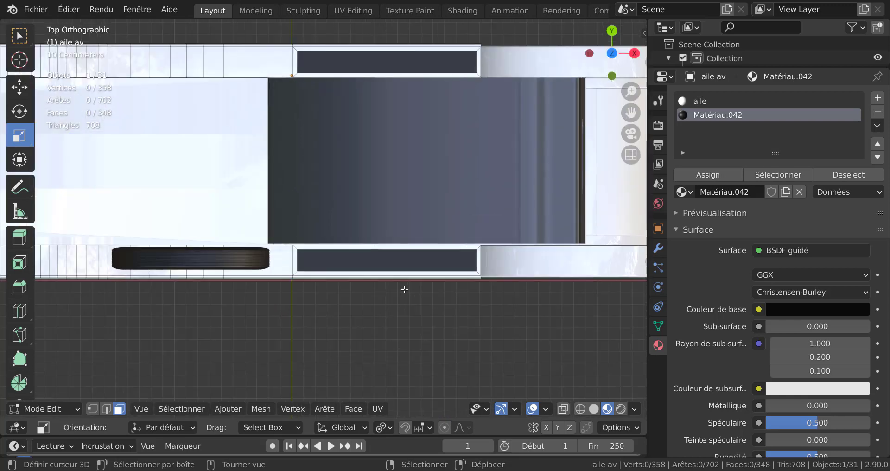
left_click(406, 261)
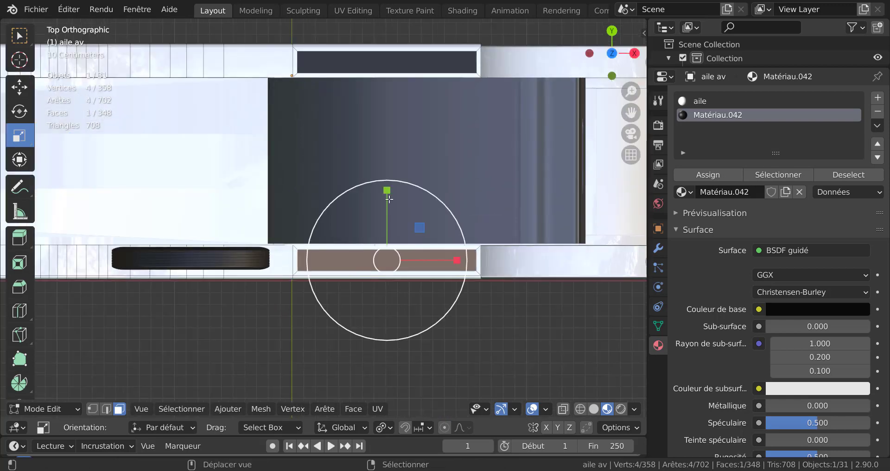
left_click(401, 69, "shift")
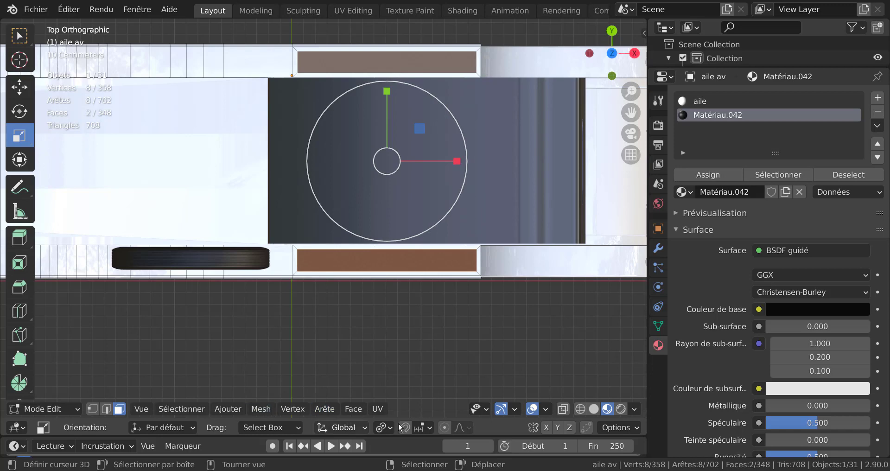
scroll(430, 359, "down", 3)
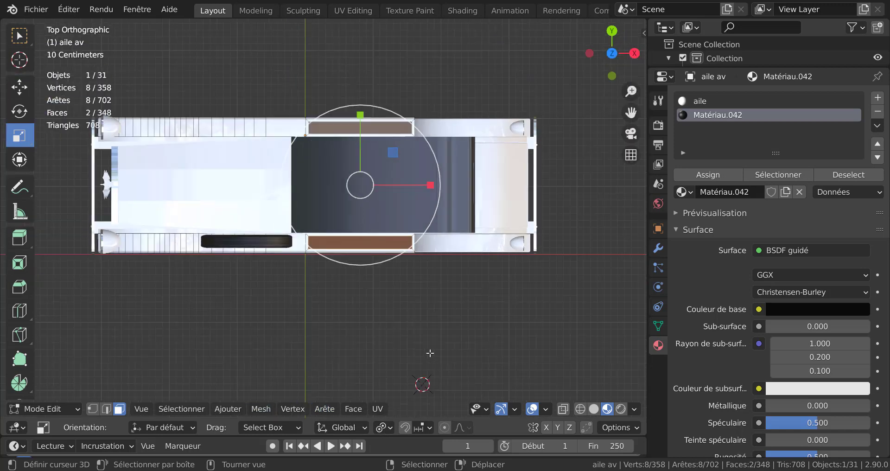
scroll(431, 343, "up", 3)
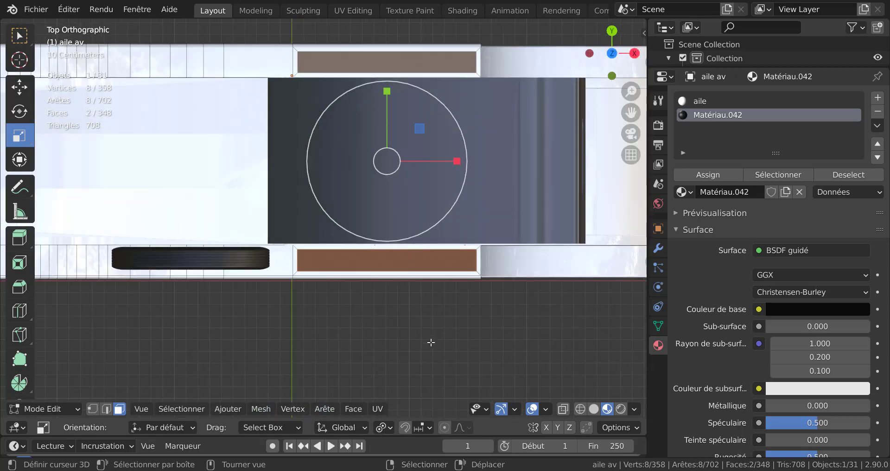
key("s")
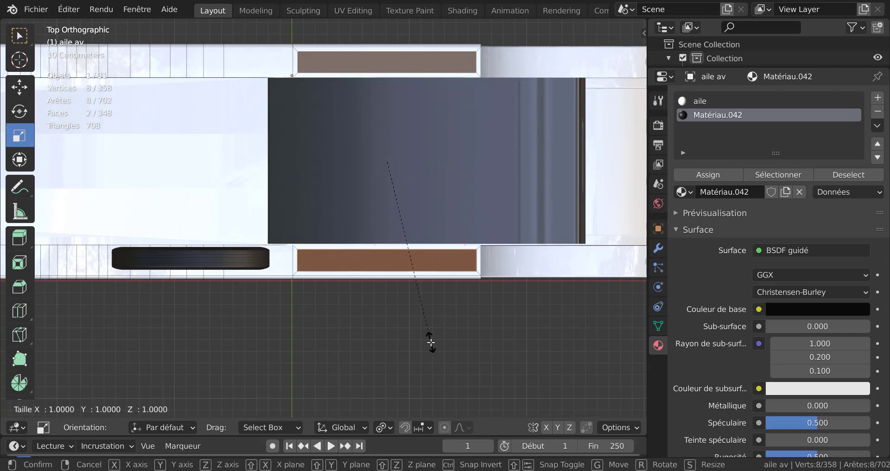
key("y")
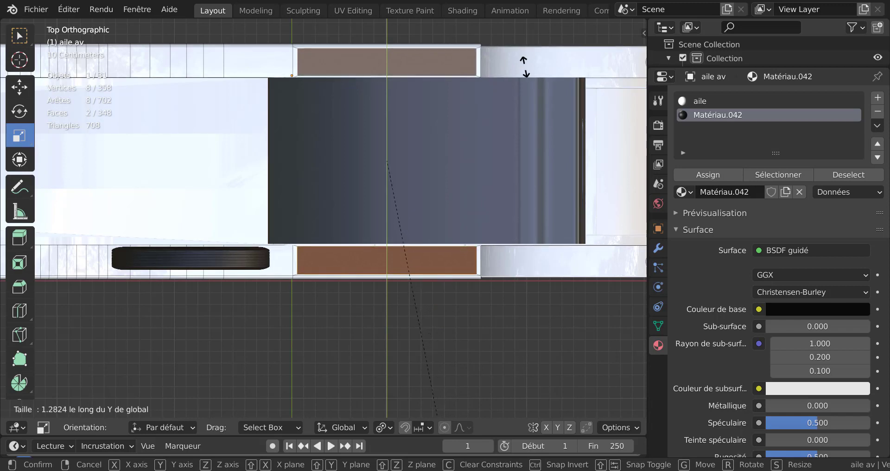
left_click(516, 136)
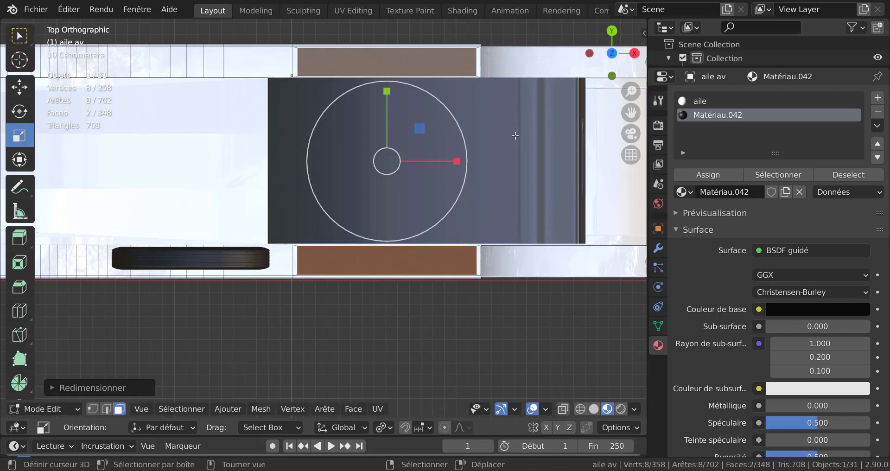
Leave edit mode, examine the widened running-board panels on the car, preview it in rendered shading, and return to solid shading.
key("Tab")
middle_click_drag(439, 186, 300, 230)
scroll(516, 123, "down", 6)
scroll(442, 140, "up", 3)
key("Tab")
key("Tab")
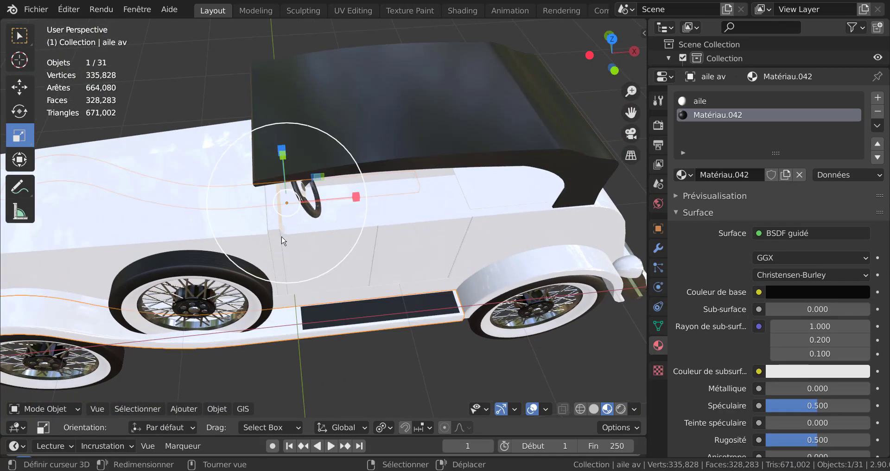
left_click(280, 243)
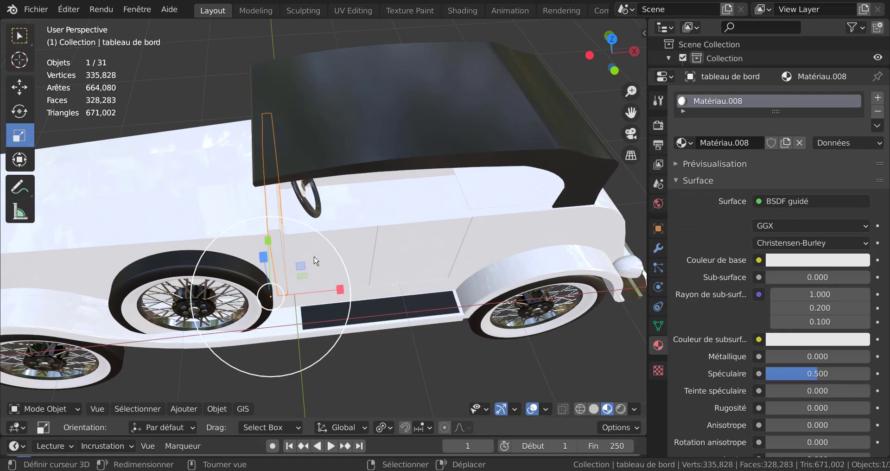
left_click(621, 408)
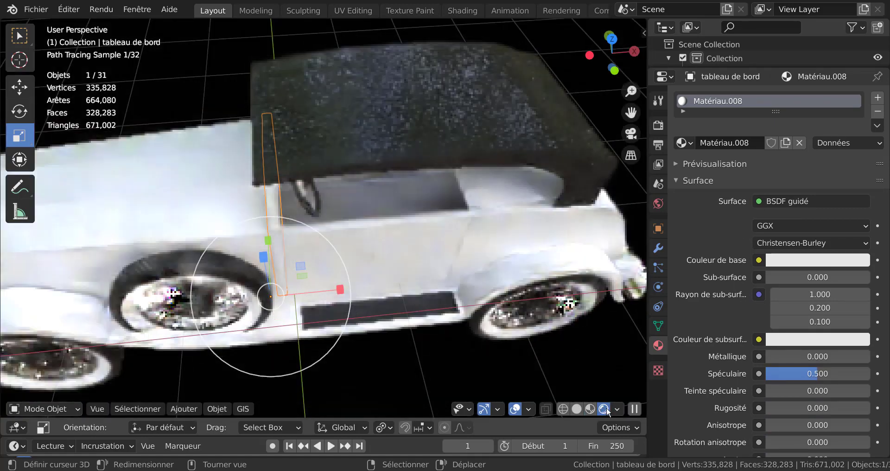
left_click(577, 409)
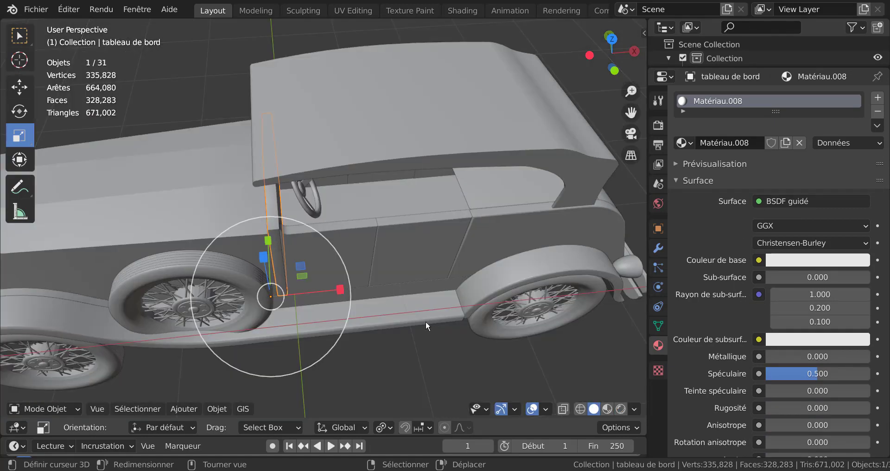
Place the 3D cursor on the top surface of the dashboard's outer end, beside the spare wheel.
mouse_move(426, 321)
middle_mouse_down()
mouse_move(347, 312)
mouse_move(351, 280)
mouse_move(412, 278)
middle_mouse_up()
scroll(351, 266, "up", 7)
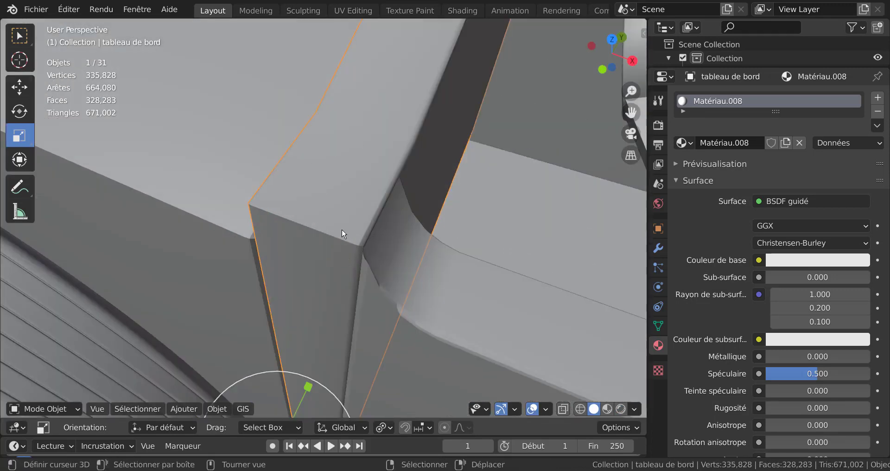
right_click(329, 176)
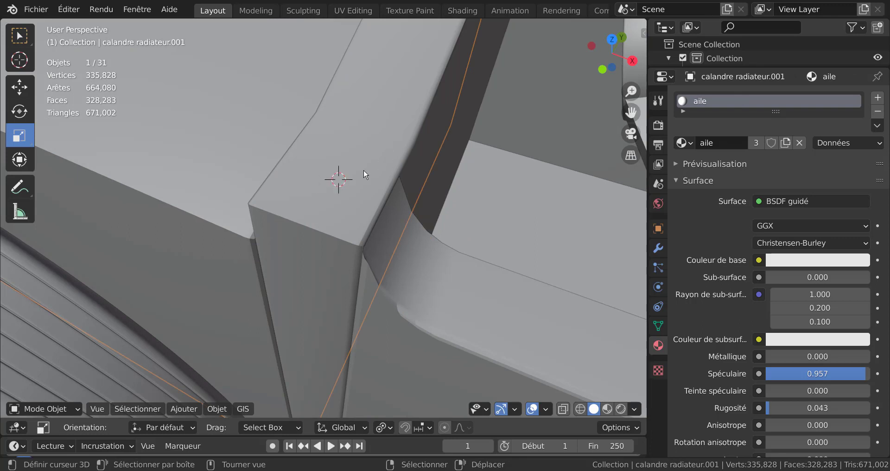
scroll(364, 169, "down", 4)
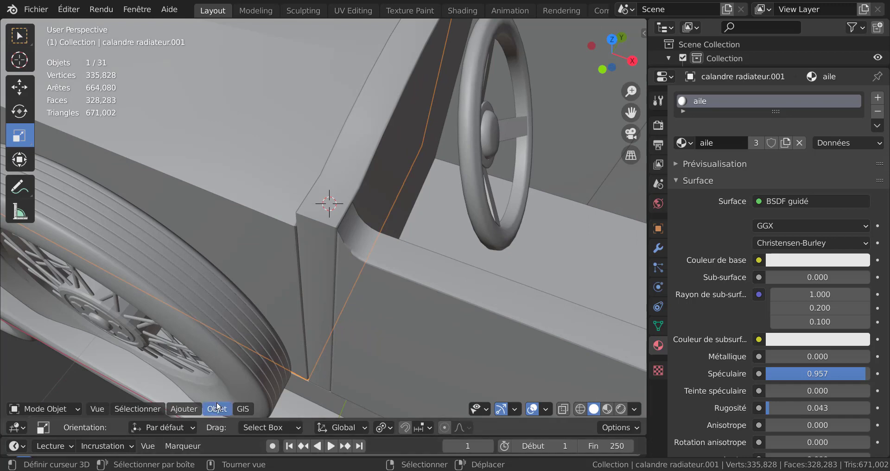
Select the dashboard and isolate it in local view, seen from the top at the end holding the 3D cursor.
left_click(216, 408)
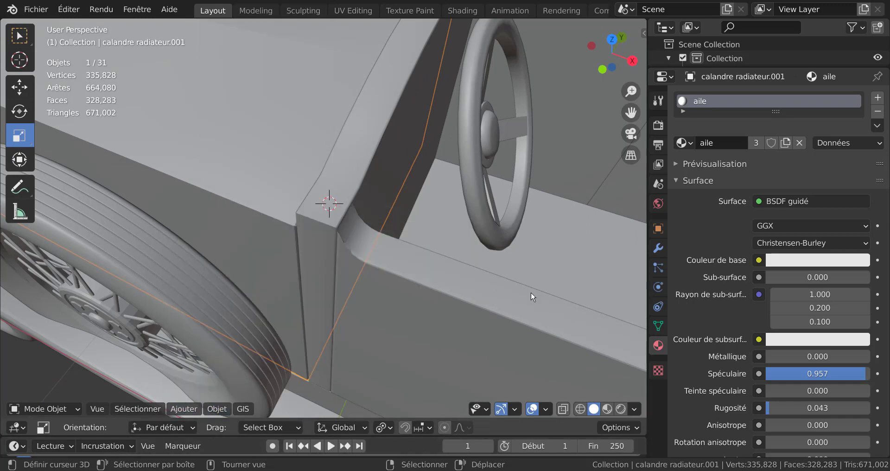
key("KP_7")
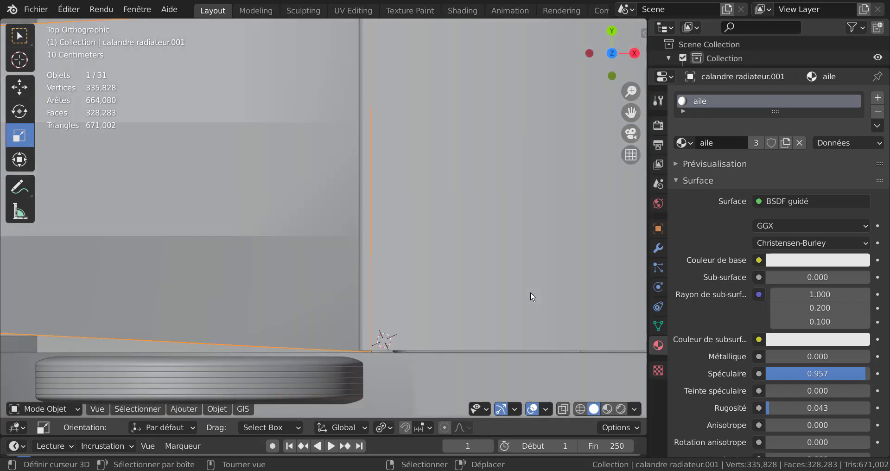
scroll(533, 297, "down", 2)
middle_click_drag(537, 261, 538, 212)
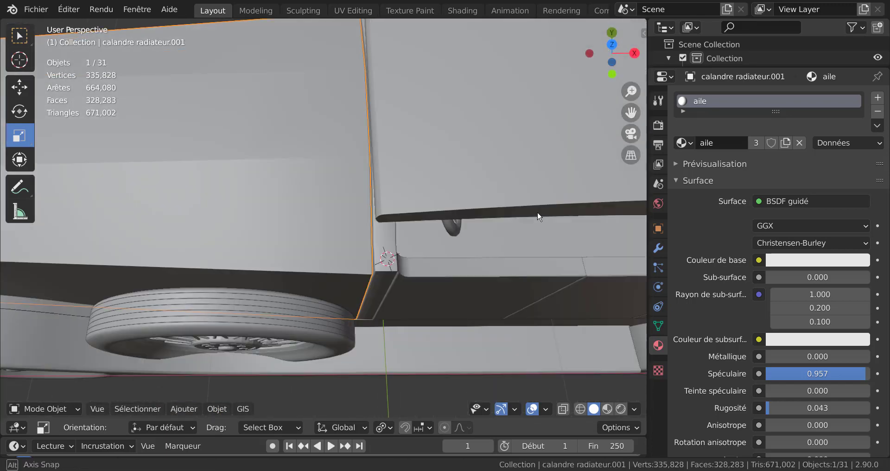
left_click(389, 262)
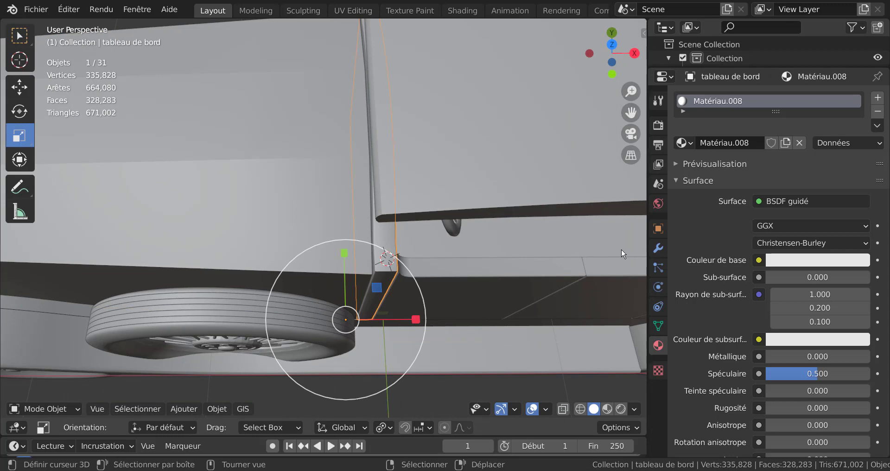
key("KP_Divide")
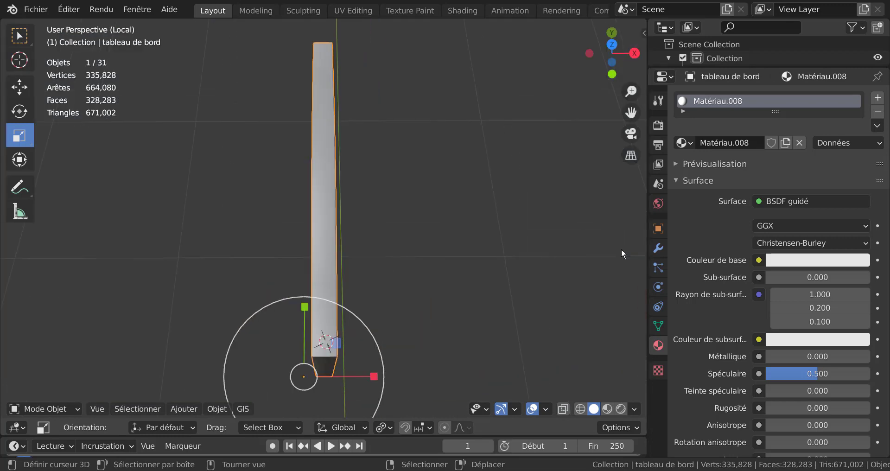
key("KP_7")
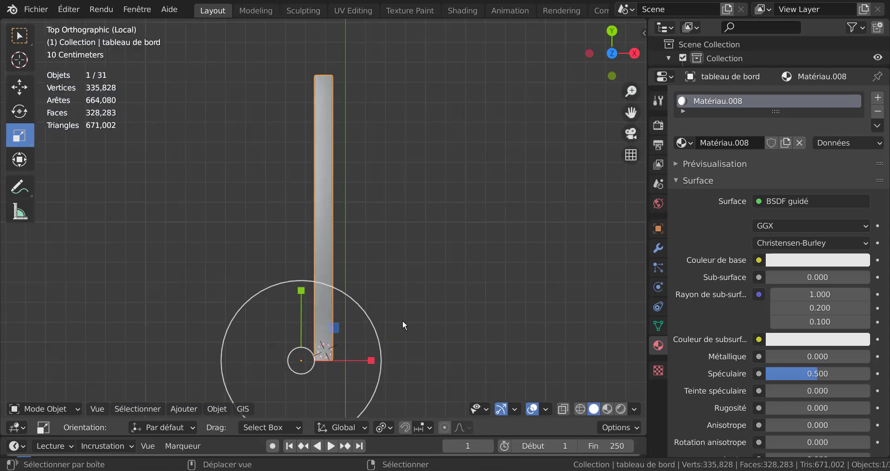
middle_click_drag(410, 285, 438, 188, "shift")
scroll(373, 266, "up", 4)
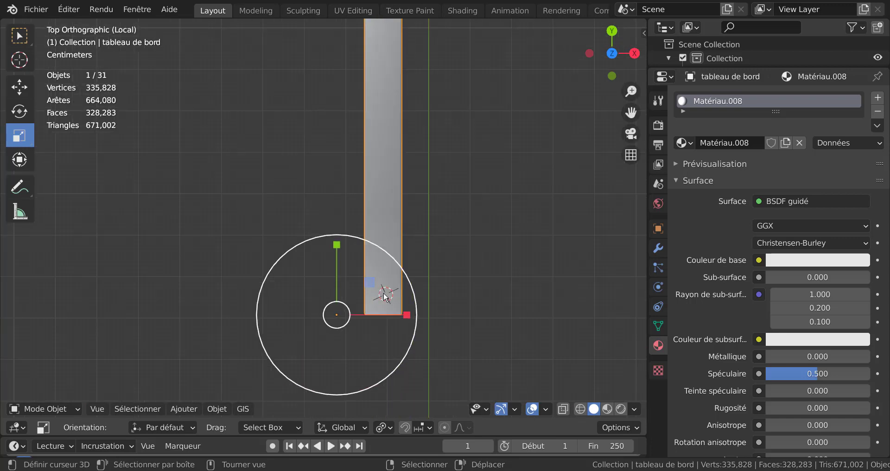
Add a mesh cube at the 3D cursor and scale it down to nearly the dashboard's thickness.
left_click_drag(384, 295, 375, 300)
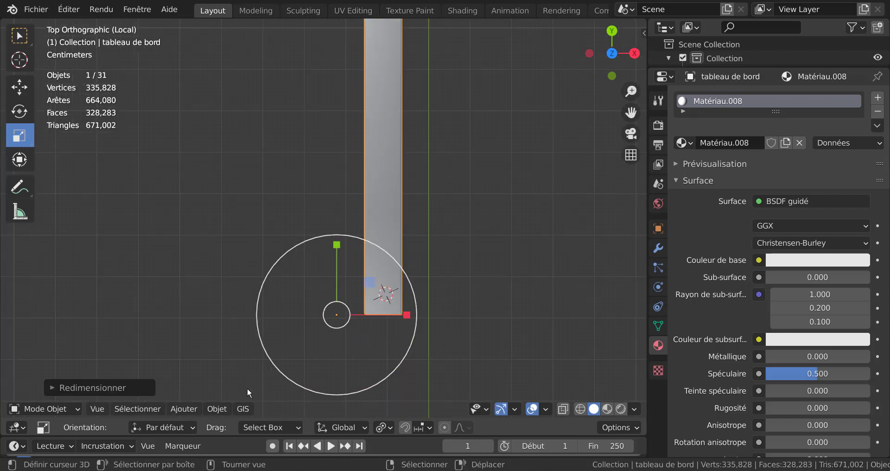
left_click(218, 409)
mouse_move(184, 409)
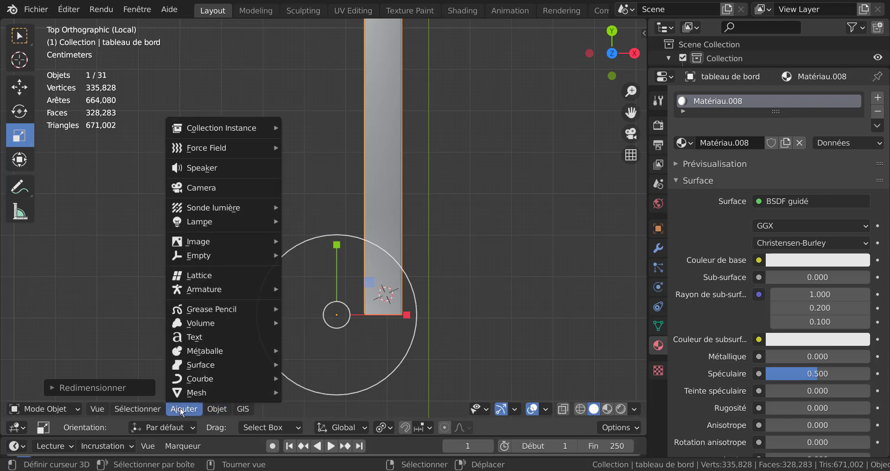
mouse_move(183, 394)
scroll(306, 70, "up", 2)
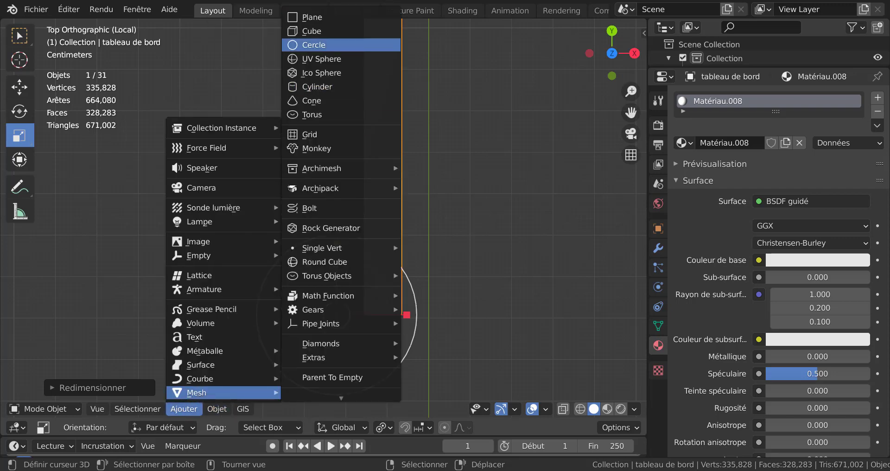
left_click(311, 31)
scroll(371, 61, "down", 6)
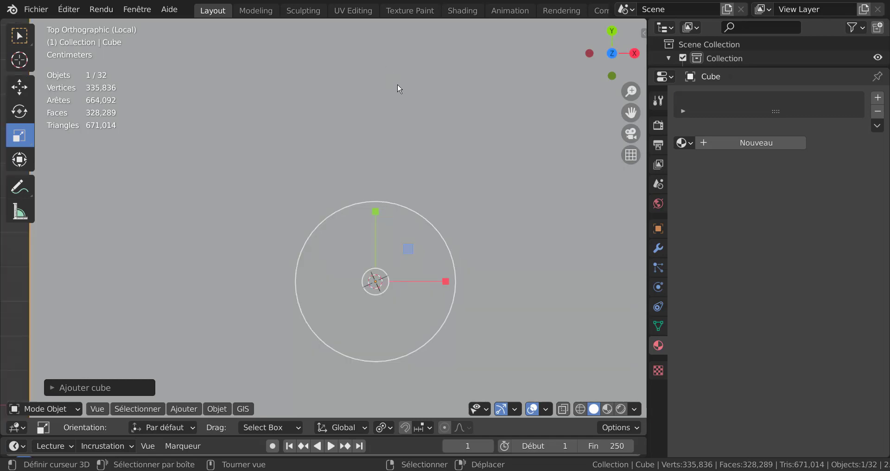
key("s")
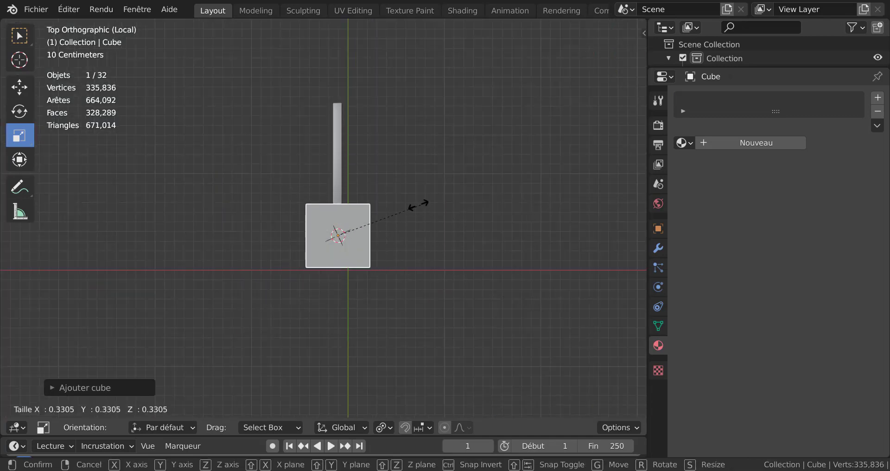
left_click(348, 241)
scroll(366, 304, "up", 10)
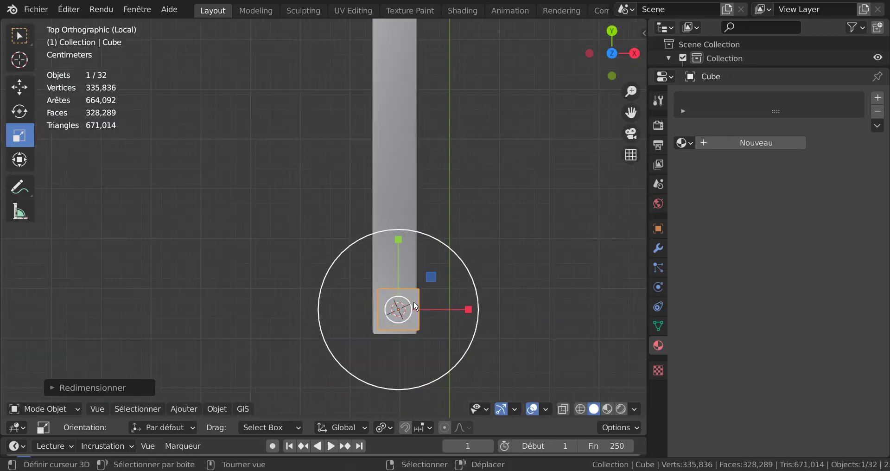
scroll(391, 189, "up", 3)
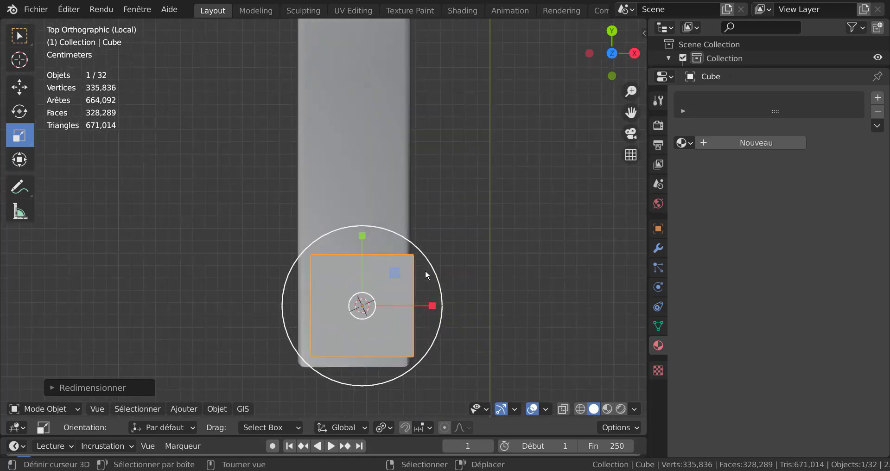
Centre the cube across the dashboard's outer end and scale it down uniformly to leave a margin inside the dashboard's edges.
key("g")
left_click(511, 331)
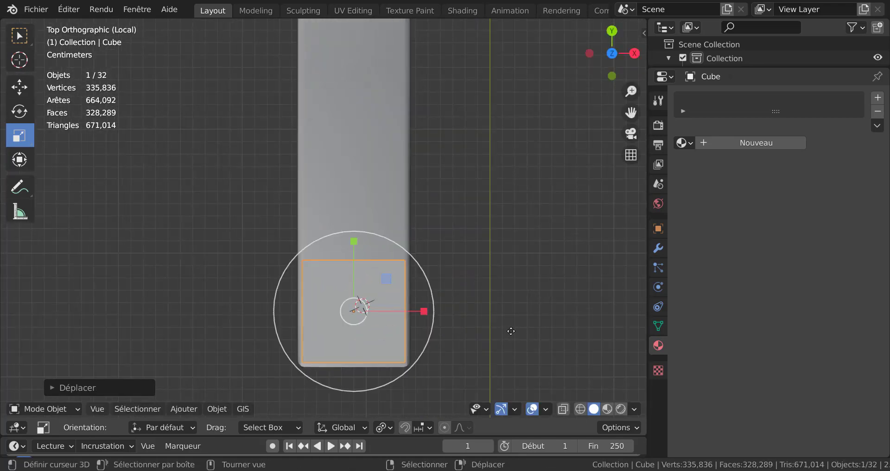
key("s")
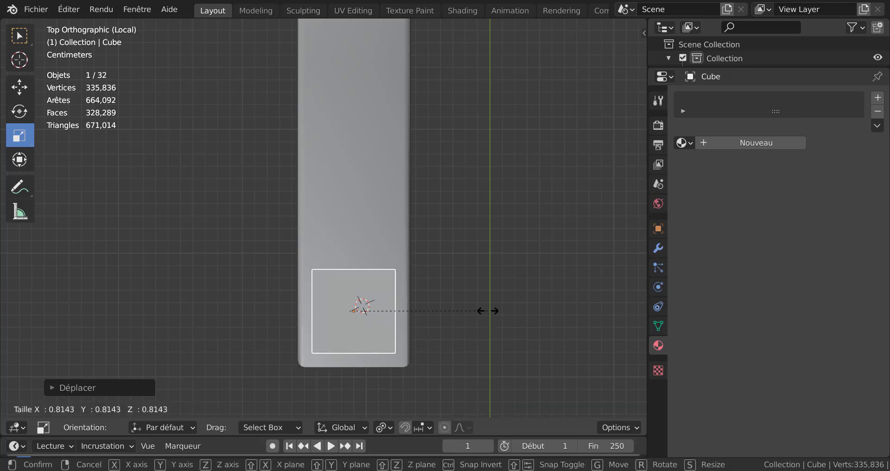
left_click(489, 311)
middle_click_drag(490, 313, 494, 220)
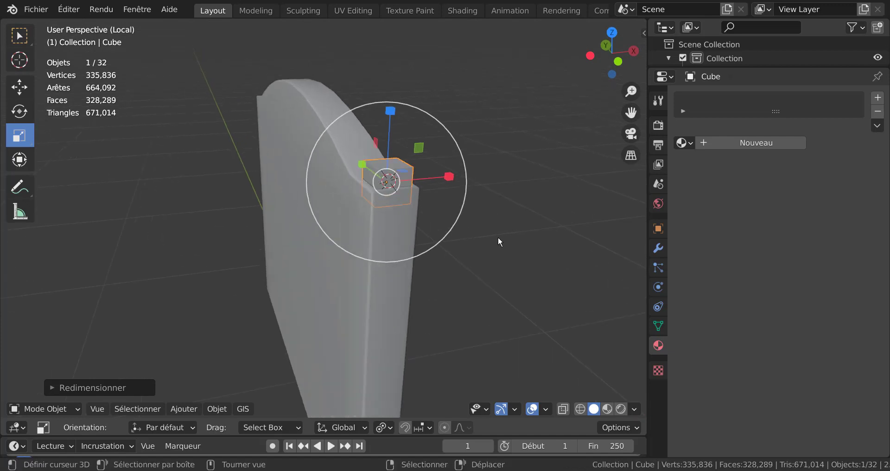
key("s")
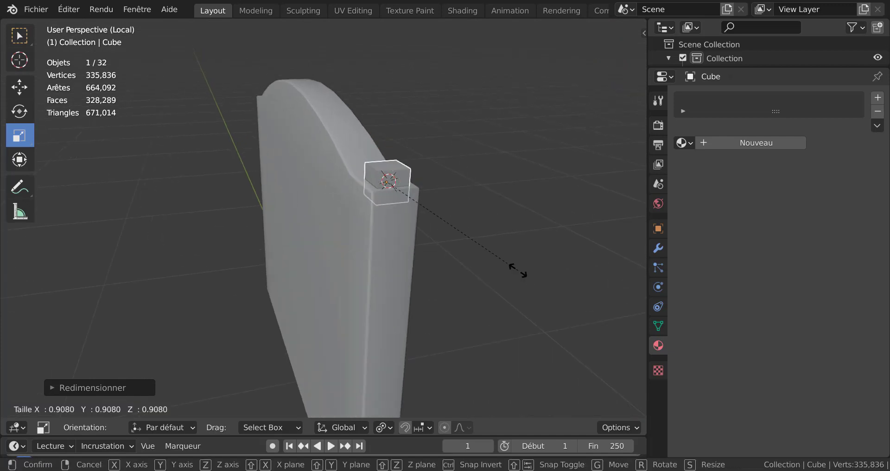
left_click(505, 247)
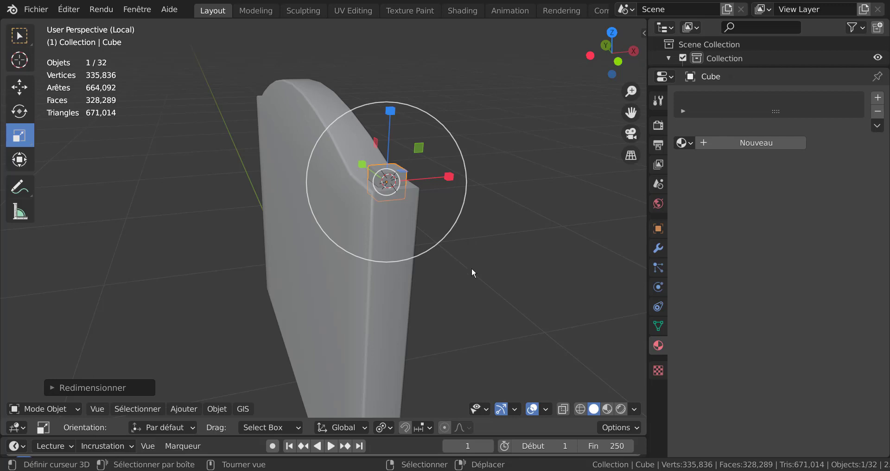
Raise the cube along Z so that its base sits at the top surface of the dashboard's outer end.
key("g")
key("z")
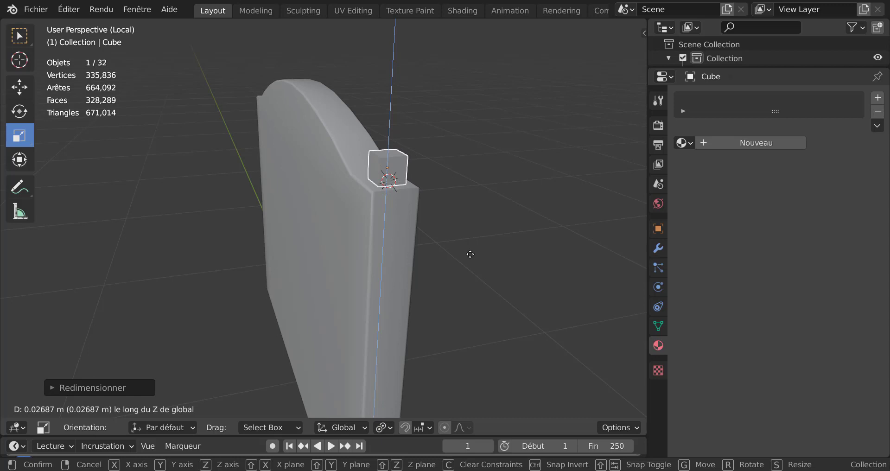
left_click(470, 257)
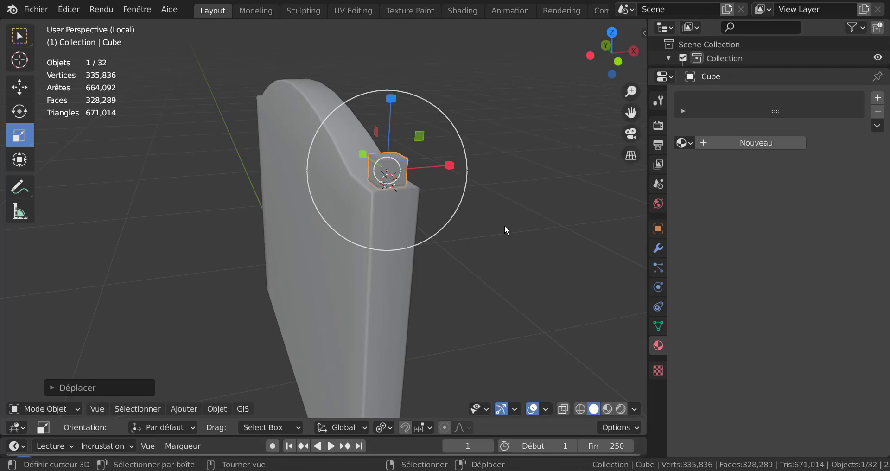
Enter edit mode on the cube, select only its top face, and exit local view to show the whole car.
scroll(511, 217, "down", 2)
middle_click_drag(488, 242, 487, 256)
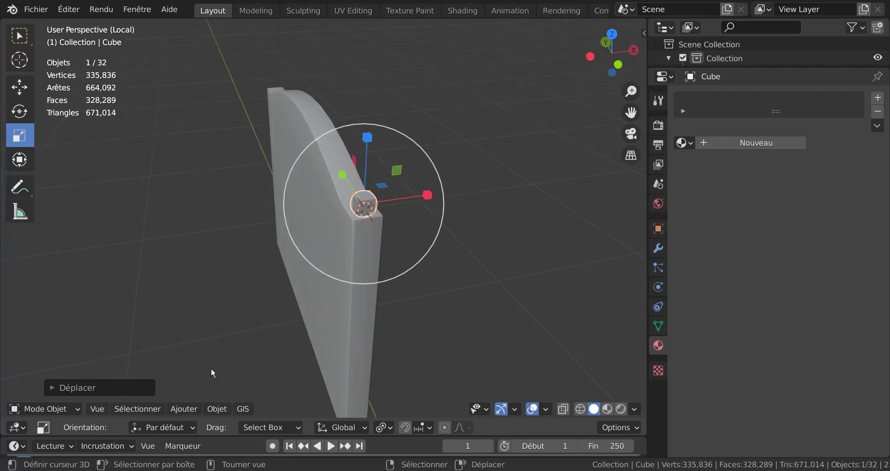
scroll(367, 230, "up", 1)
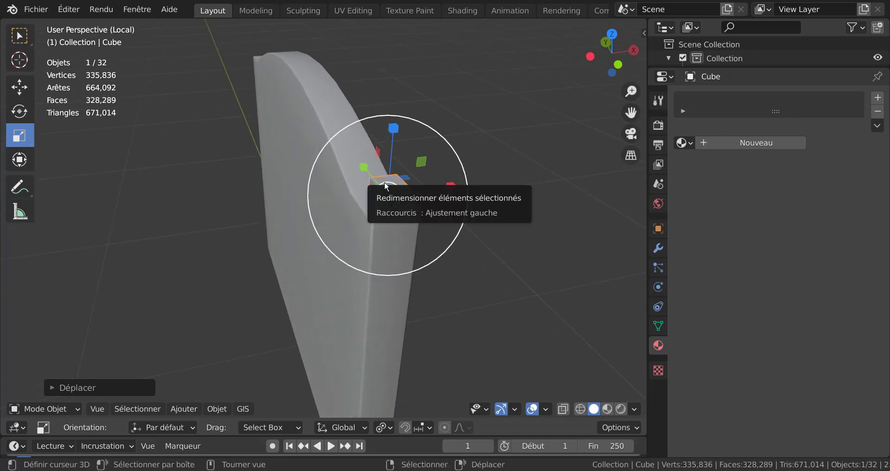
key("Tab")
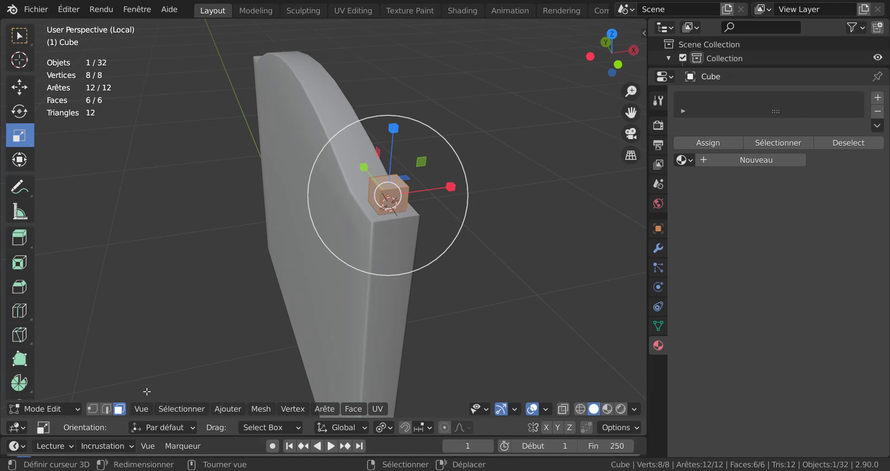
left_click(381, 203)
scroll(527, 178, "down", 3)
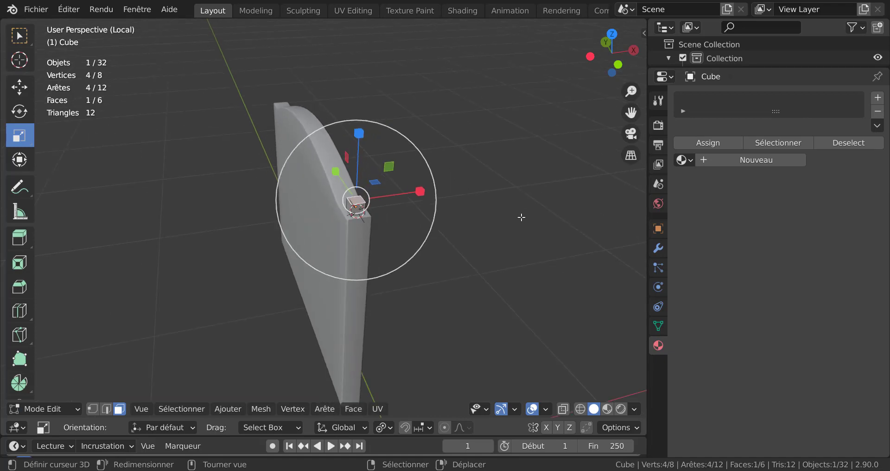
key("KP_Divide")
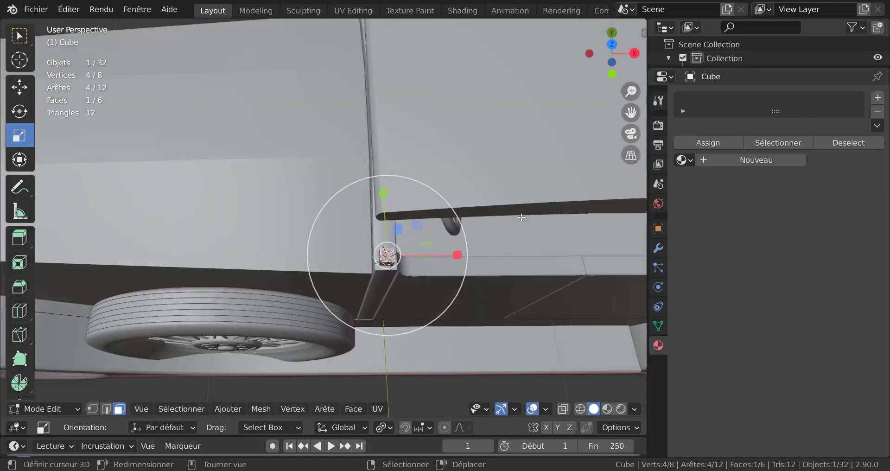
In front view, raise the cube's top face along Z up to the roof's underside to form a windshield post.
key("KP_1")
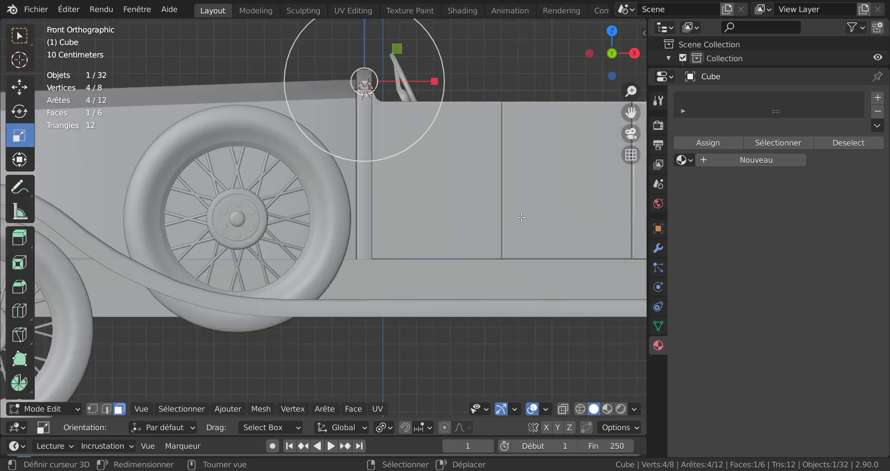
scroll(517, 217, "down", 2)
middle_click_drag(508, 215, 501, 312, "shift")
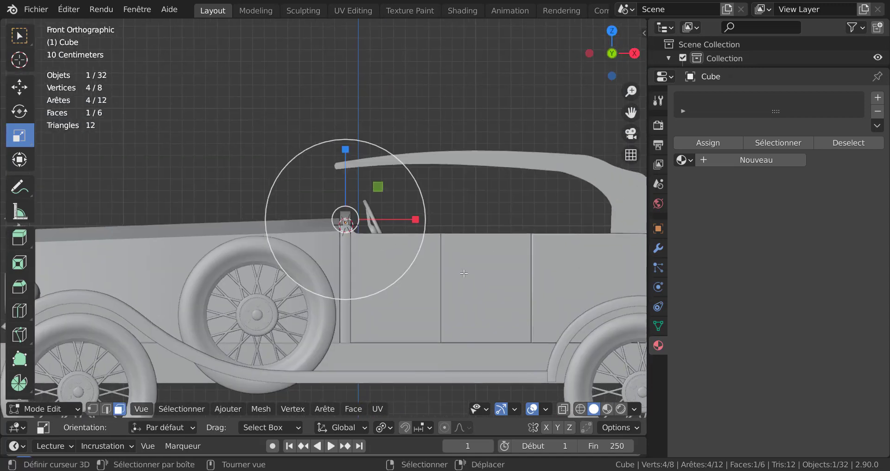
scroll(440, 257, "up", 3)
scroll(439, 257, "up", 1)
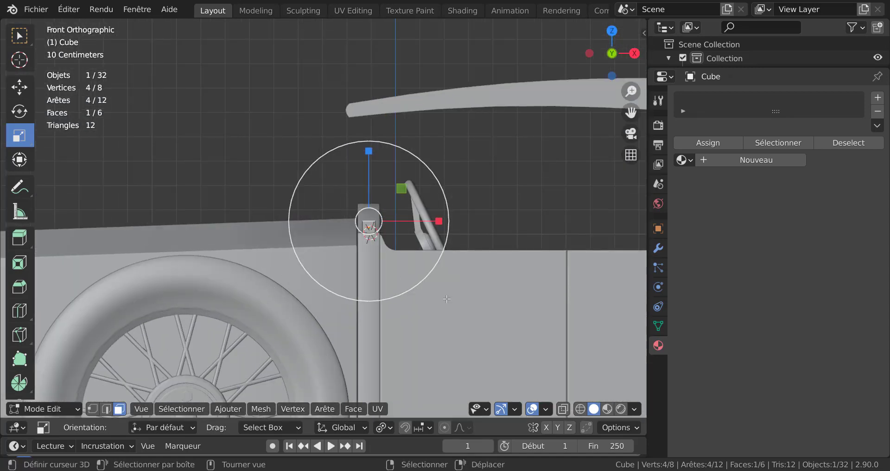
key("g")
key("z")
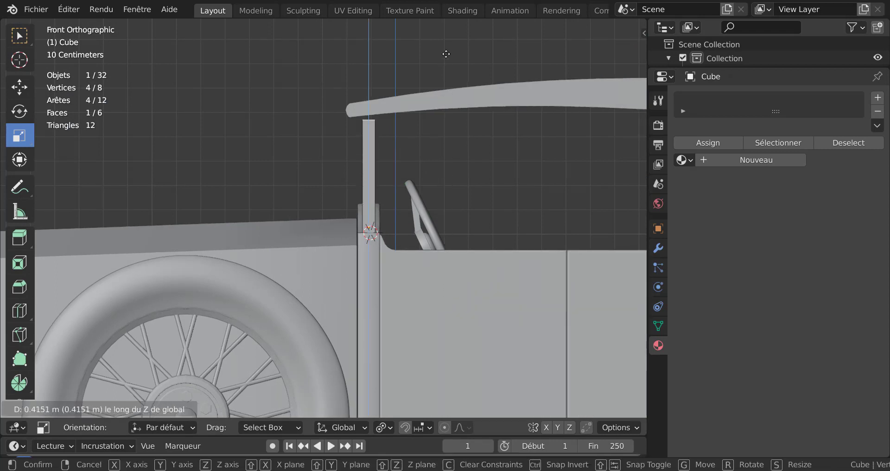
left_click(449, 407)
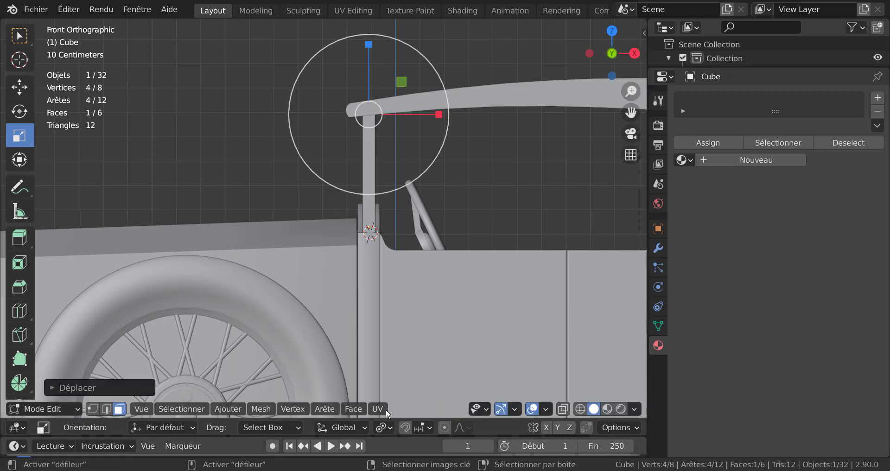
Examine the post's top against the roof, staying in edit mode with the top face selected and X-ray display on.
key("Tab")
scroll(480, 232, "up", 5)
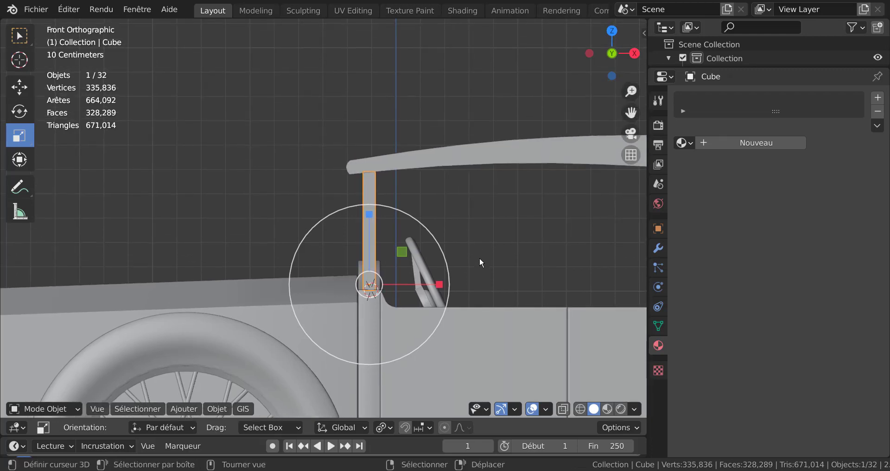
scroll(450, 301, "up", 4)
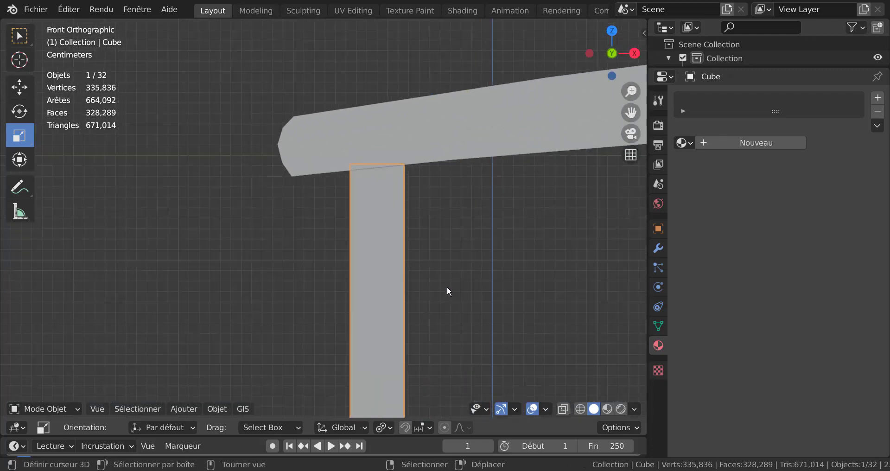
key("Tab")
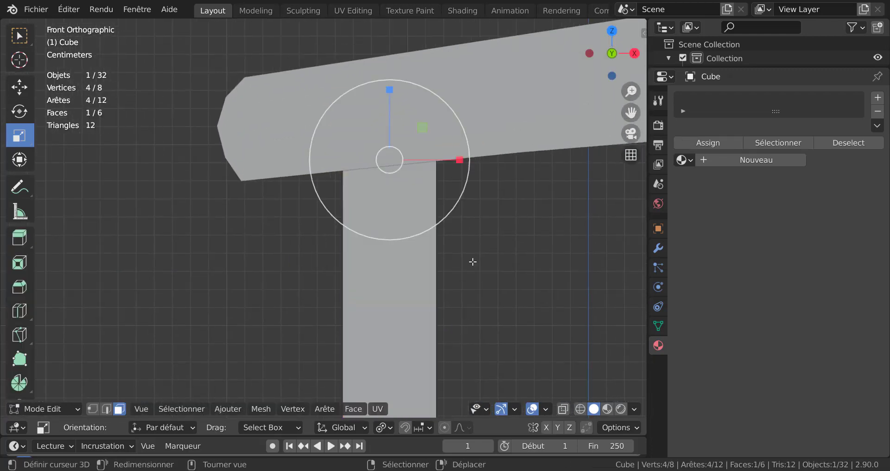
scroll(471, 264, "up", 1)
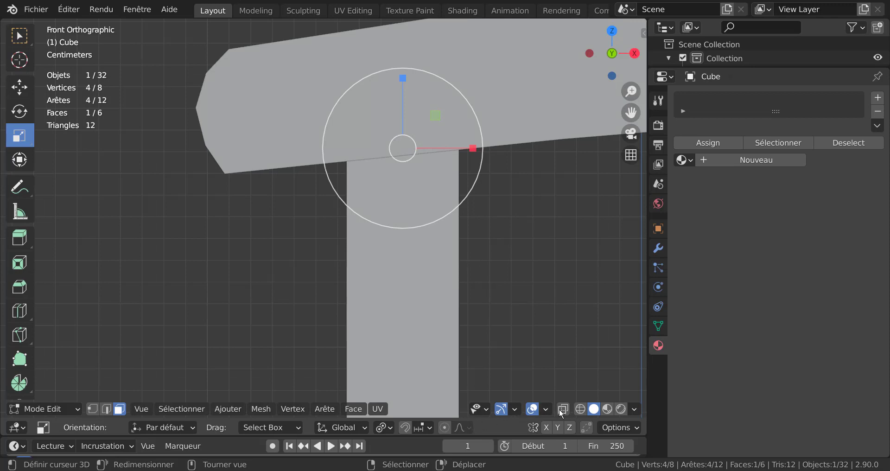
key("alt+z")
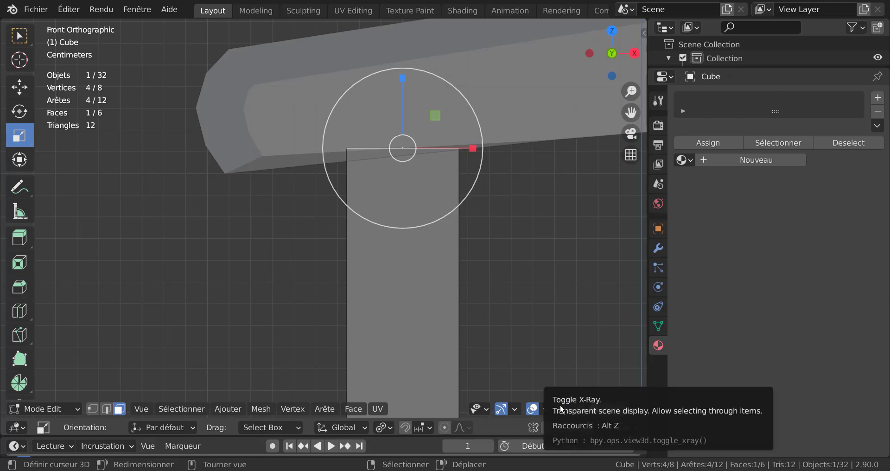
key("e")
right_click(515, 312)
key("r")
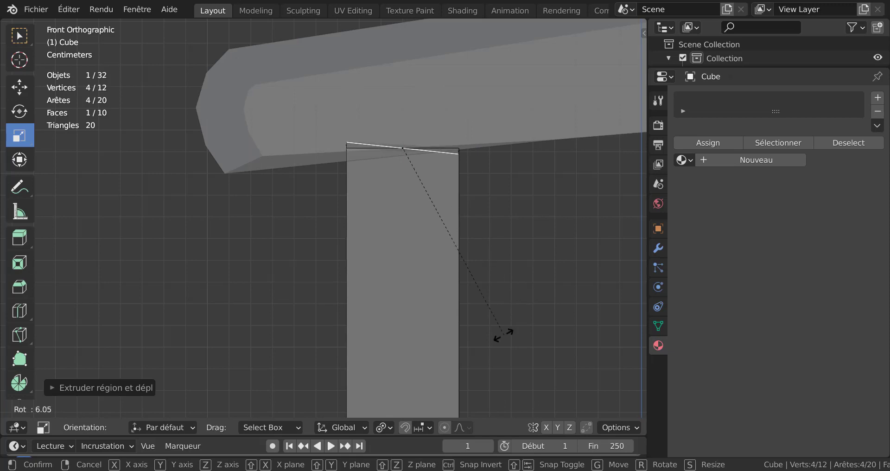
right_click(527, 308)
key("ctrl+z")
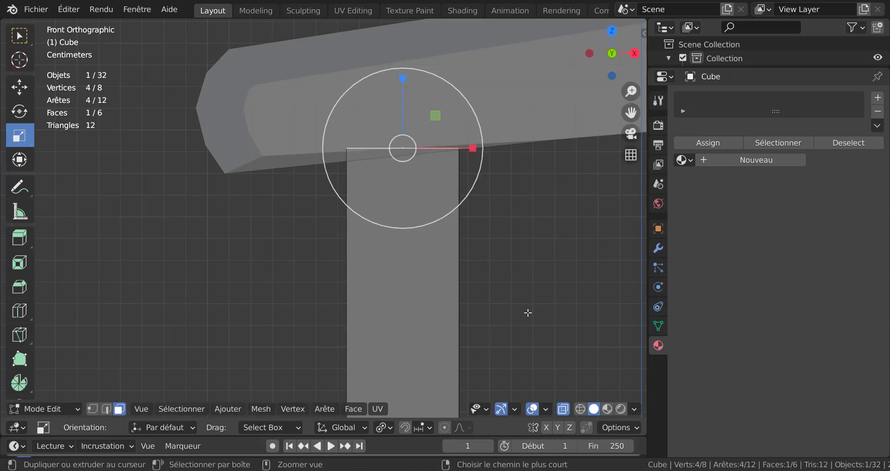
Rotate the post's top face about 5.3° to match the roof's slope and lower it about 0.003 m along Z.
key("r")
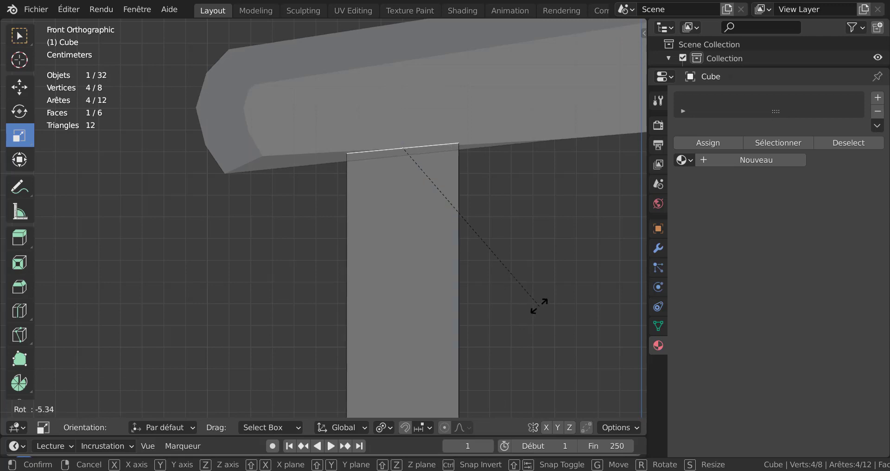
left_click(539, 306)
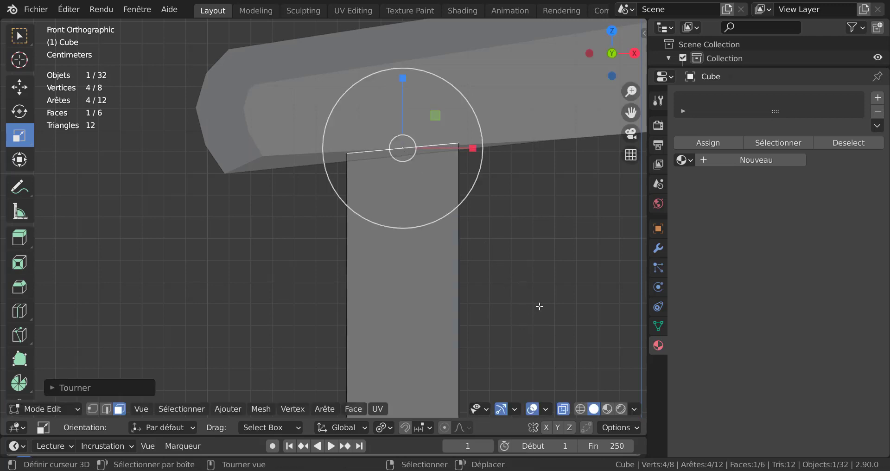
key("g")
key("z")
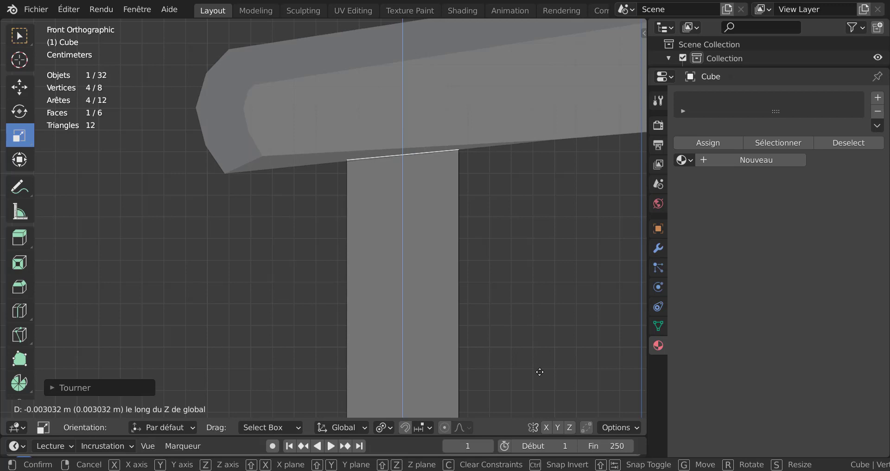
left_click(540, 371)
Add a lengthwise loop cut to the post and slide it close to the post's outer edge under the roof corner.
middle_click_drag(392, 338, 287, 270)
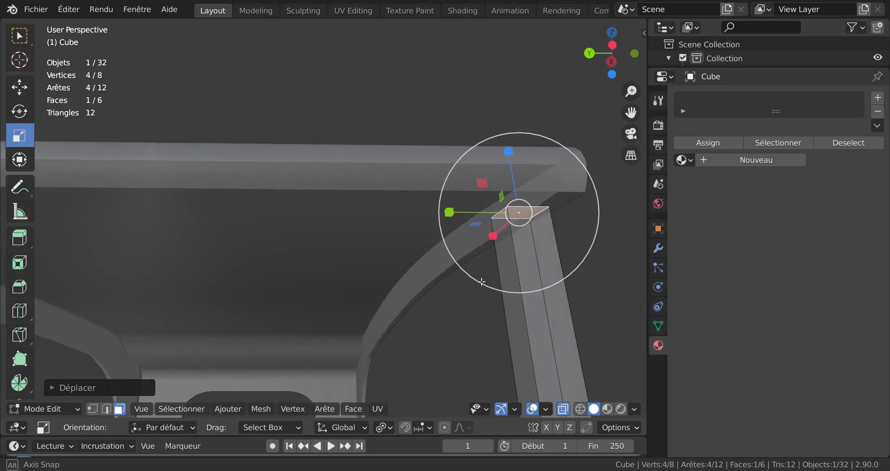
mouse_move(479, 282)
middle_mouse_down()
mouse_move(511, 278)
mouse_move(435, 280)
mouse_move(494, 281)
mouse_move(493, 292)
mouse_move(496, 284)
middle_mouse_up()
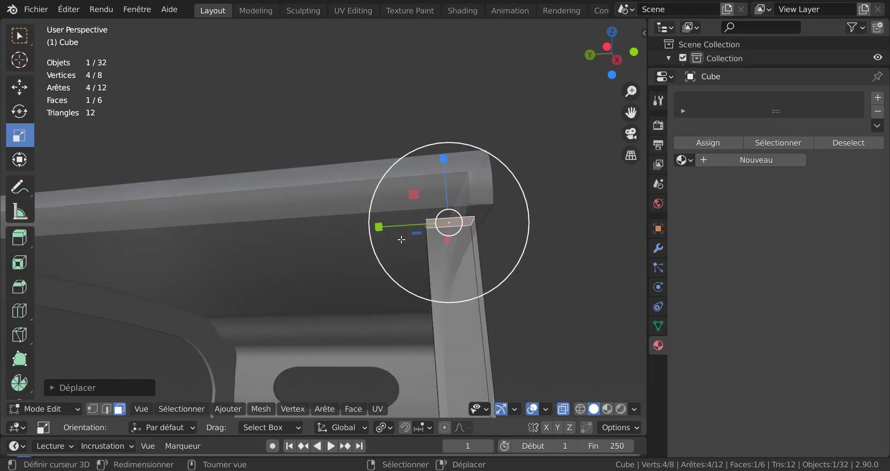
middle_click_drag(378, 272, 381, 299)
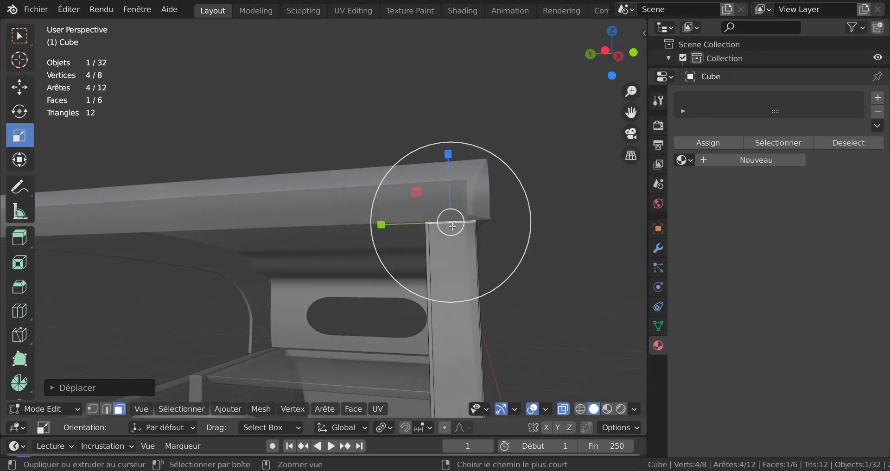
key("ctrl+r")
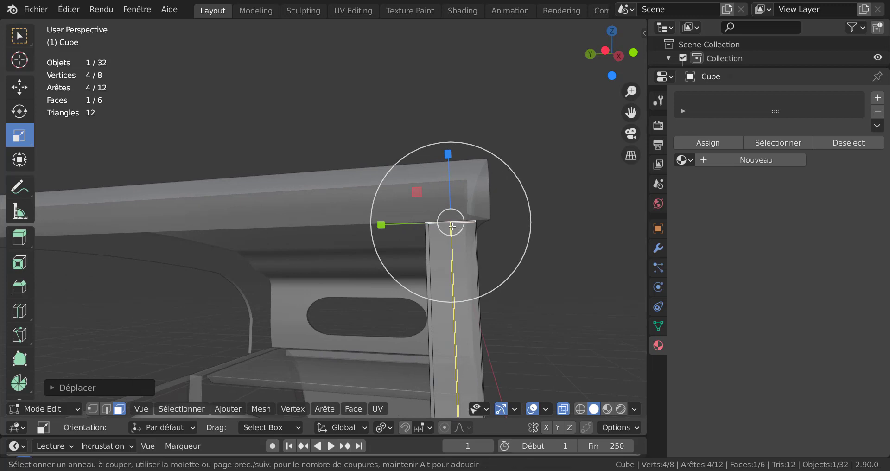
left_click(452, 225)
left_click(464, 230)
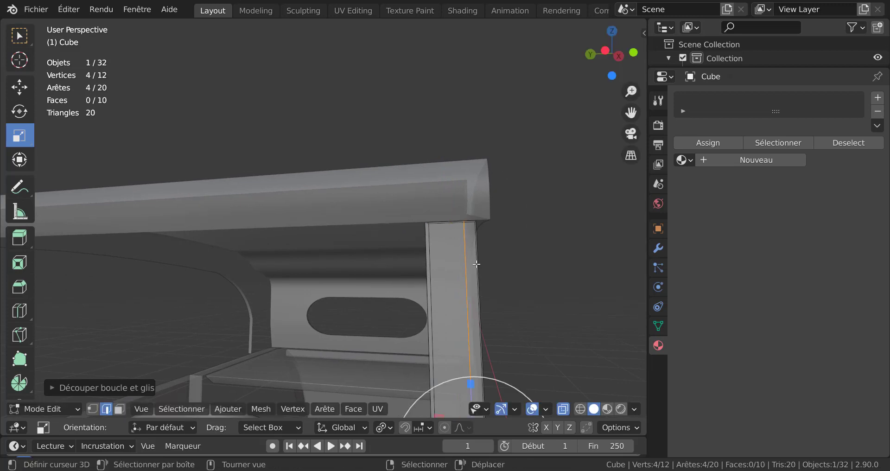
Turn off X-ray display and view the post's top end from below the roof corner.
middle_click_drag(464, 230, 432, 266)
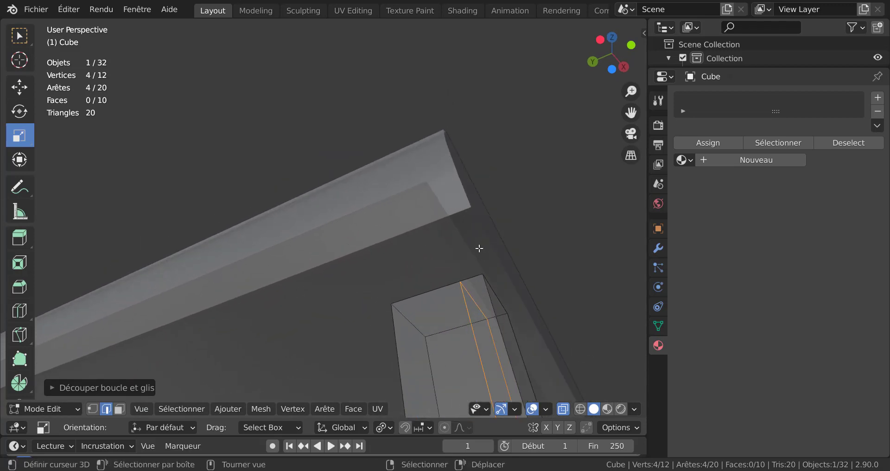
key("alt+z")
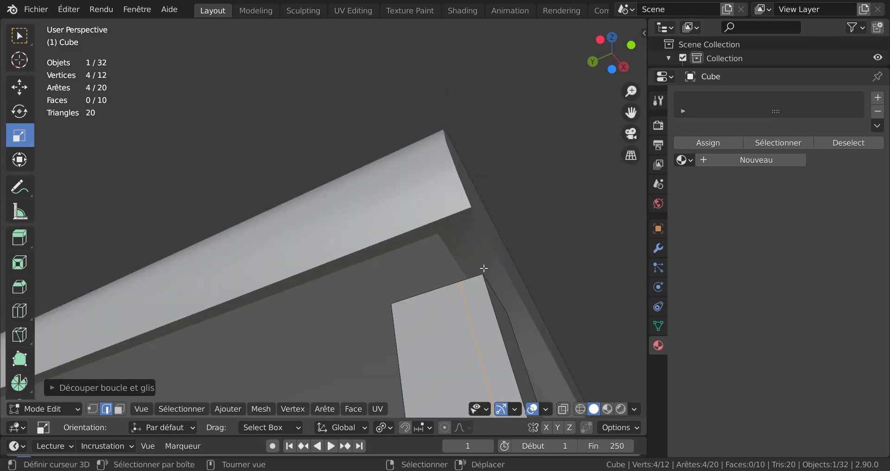
middle_click_drag(492, 279, 486, 313)
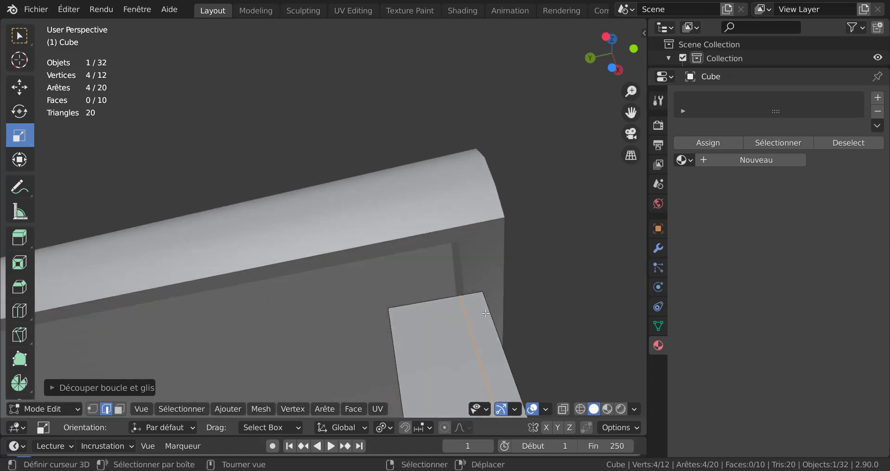
Slide the post's lengthwise loop cut a little closer to its outer edge, lining it up with the roof corner.
left_click(482, 331)
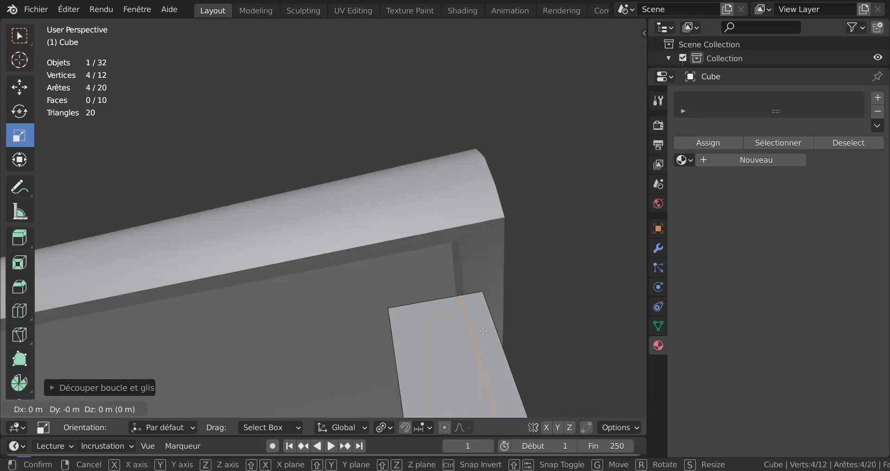
left_click_drag(483, 331, 493, 327)
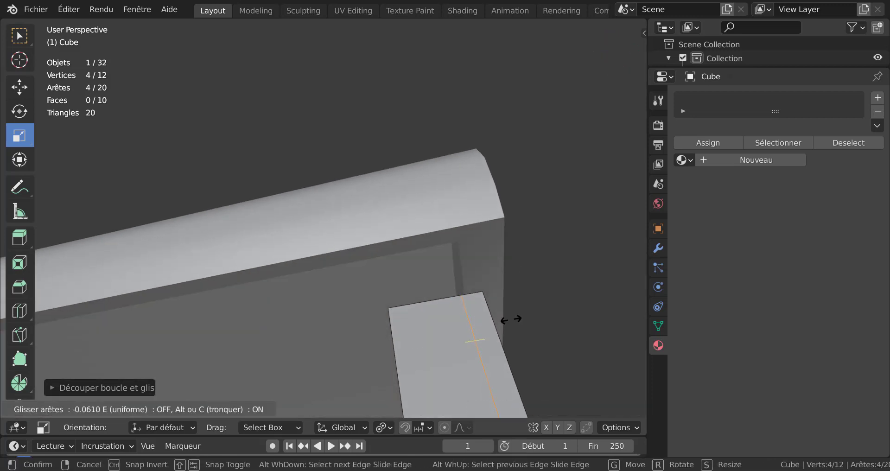
left_click(540, 311)
Select the wider face on the post's top end in face mode and extrude it about 0.044 m up into the roof.
middle_click_drag(541, 311, 242, 337)
left_click(243, 336)
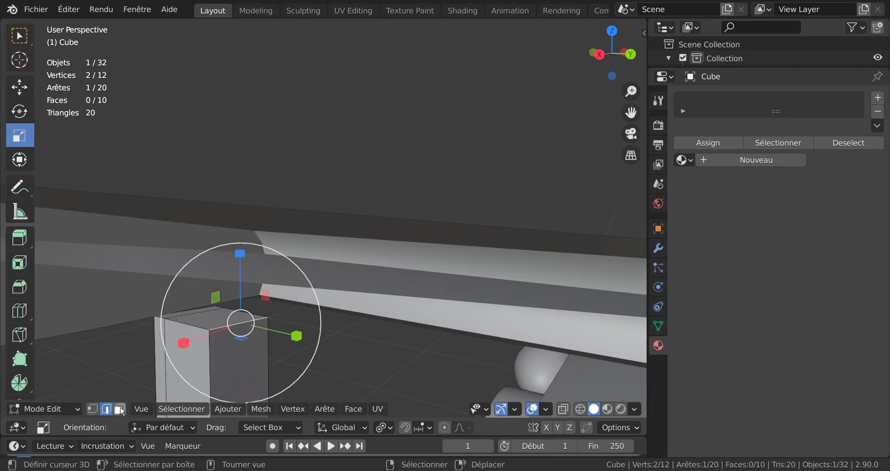
left_click(120, 409)
left_click(218, 319)
middle_click_drag(218, 319, 304, 304)
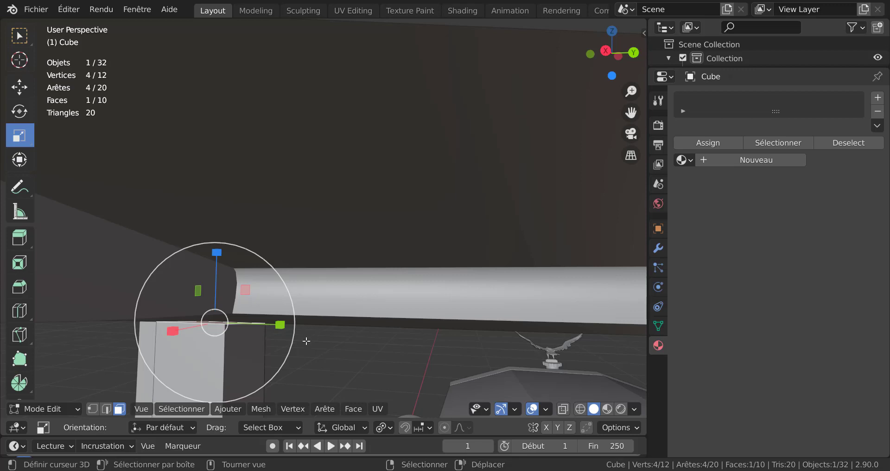
key("e")
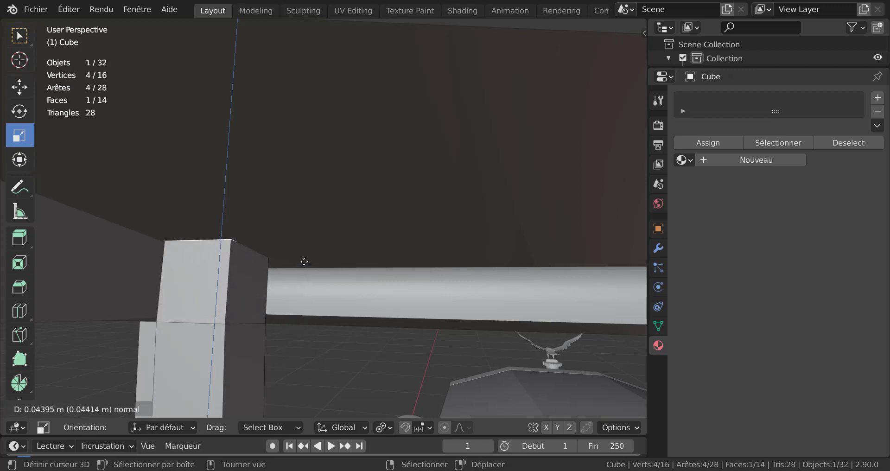
left_click(306, 259)
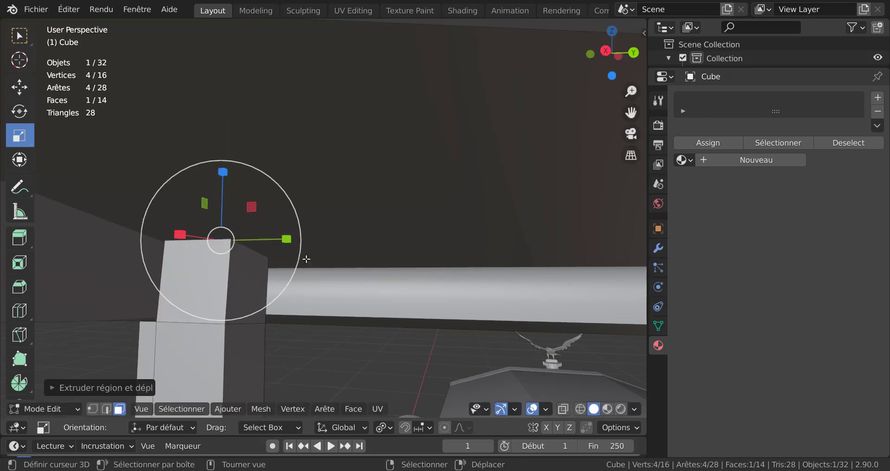
With X-ray display on in front view, lower the extruded top face about 0.007 m along Z and shift it about 0.0048 m along X.
middle_click_drag(229, 331, 338, 333)
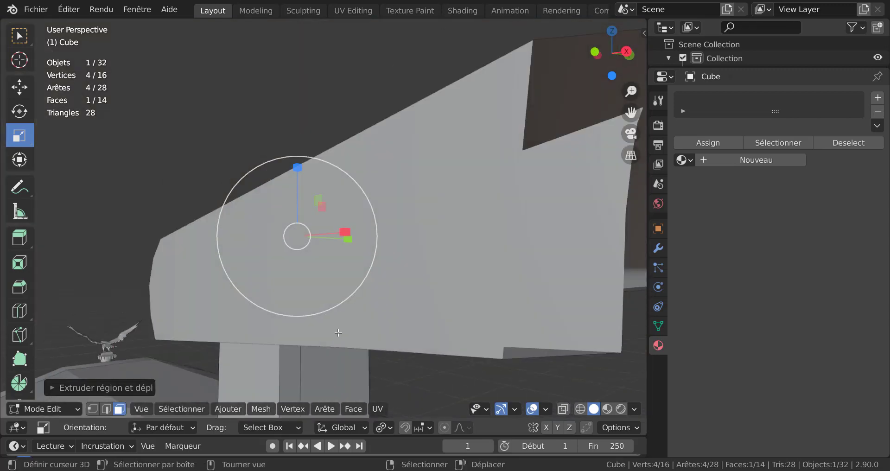
key("KP_1")
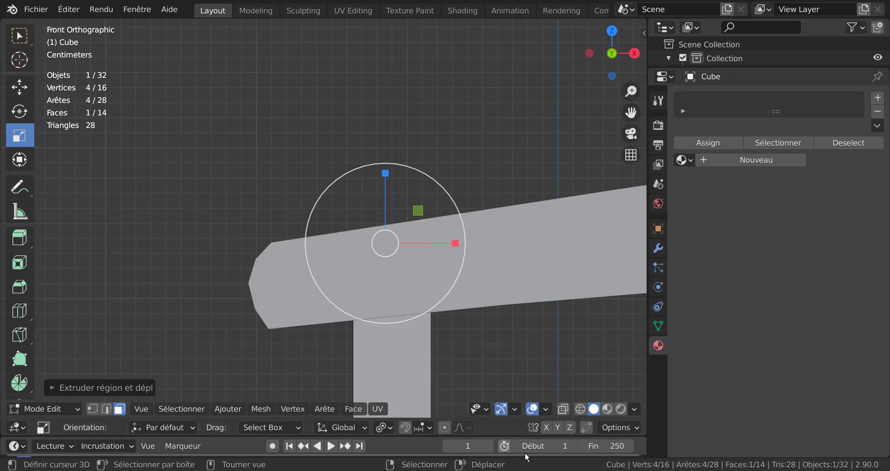
left_click(567, 409)
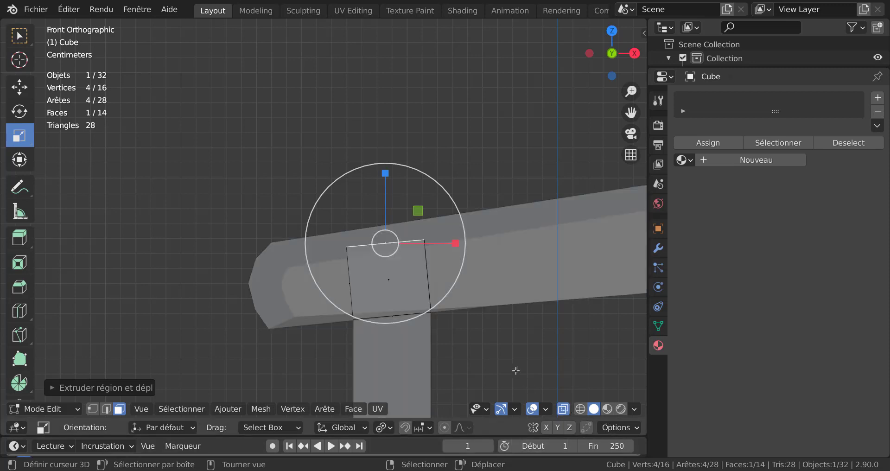
middle_click_drag(478, 317, 401, 253, "shift")
scroll(431, 317, "up", 3)
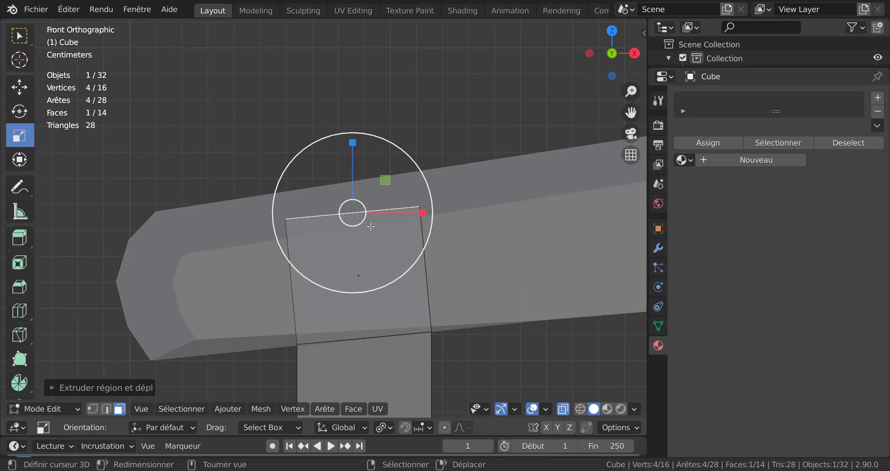
key("g")
key("z")
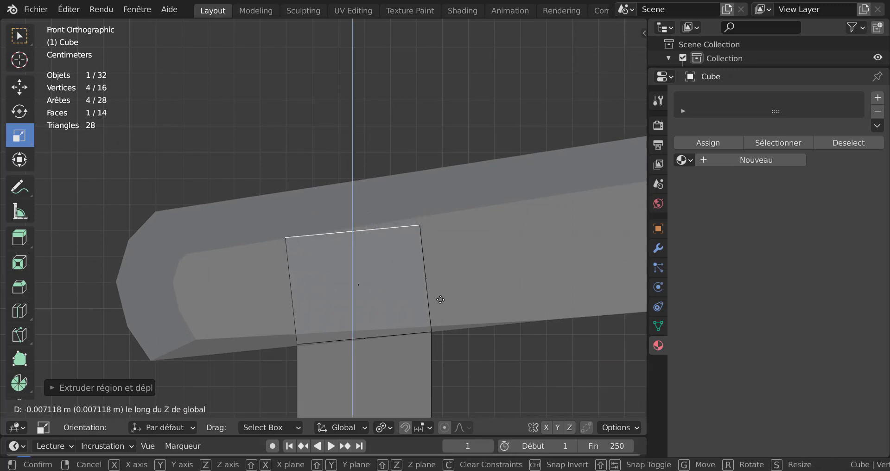
left_click(441, 300)
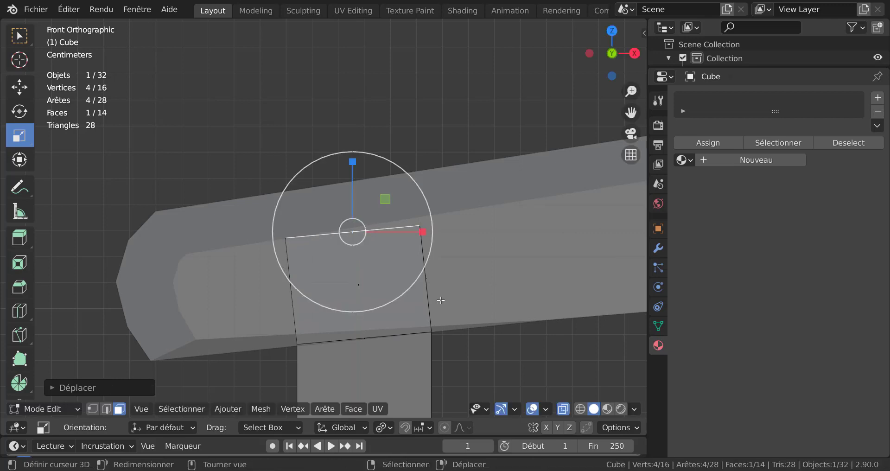
key("g")
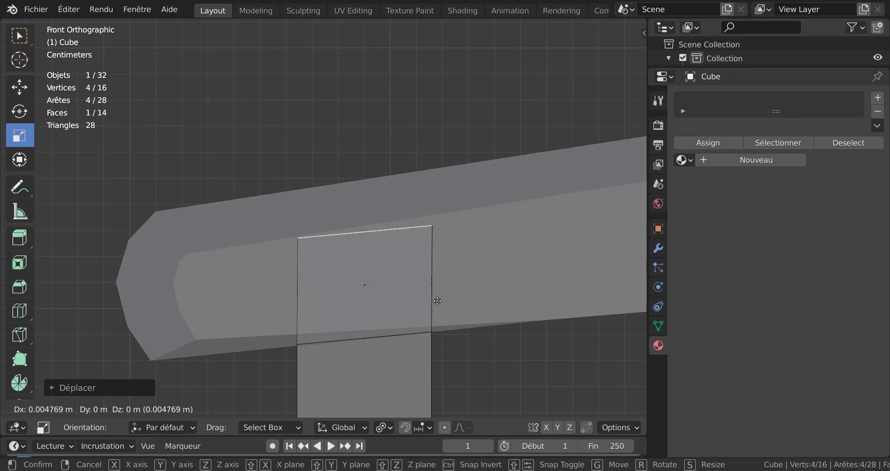
left_click(438, 301)
Rotate the extruded top face to match the roof's inner slope and raise it slightly along Z.
key("r")
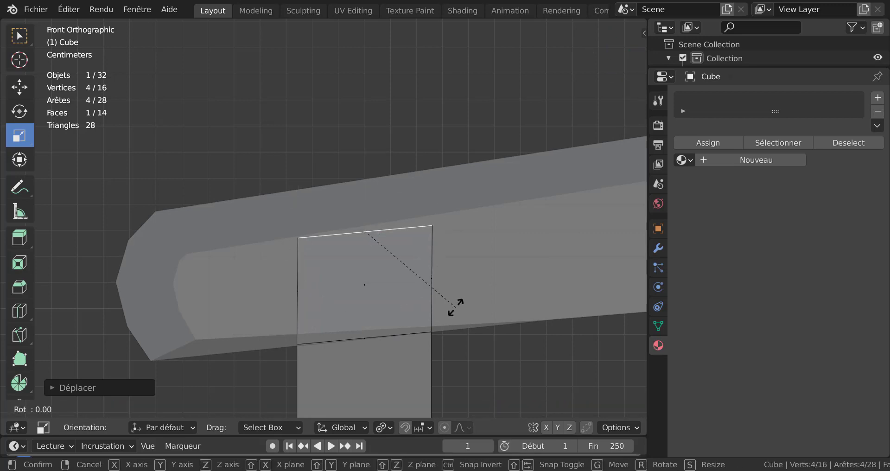
left_click(358, 185)
key("g")
key("z")
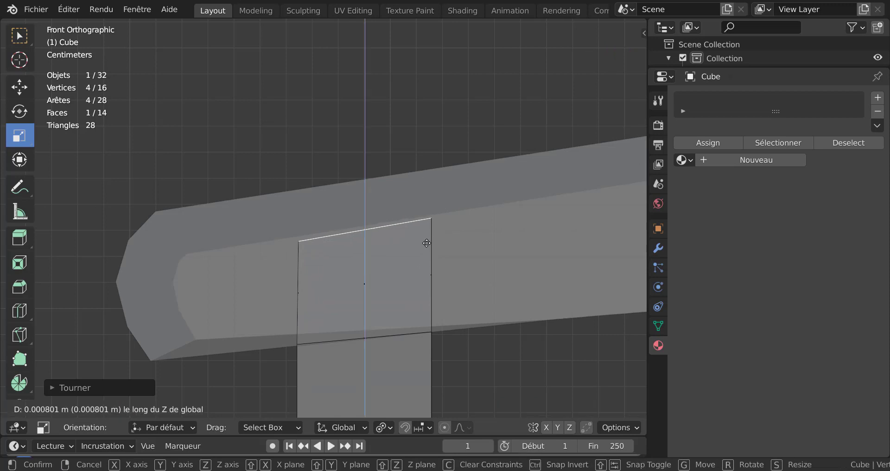
left_click(428, 227)
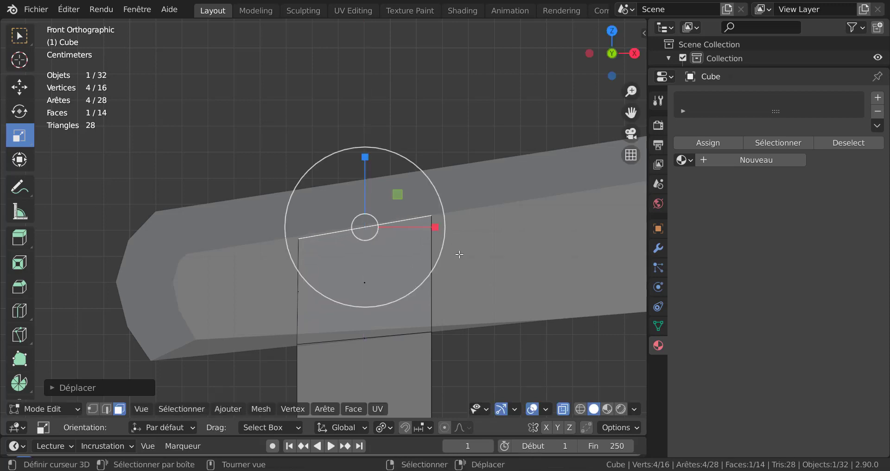
key("r")
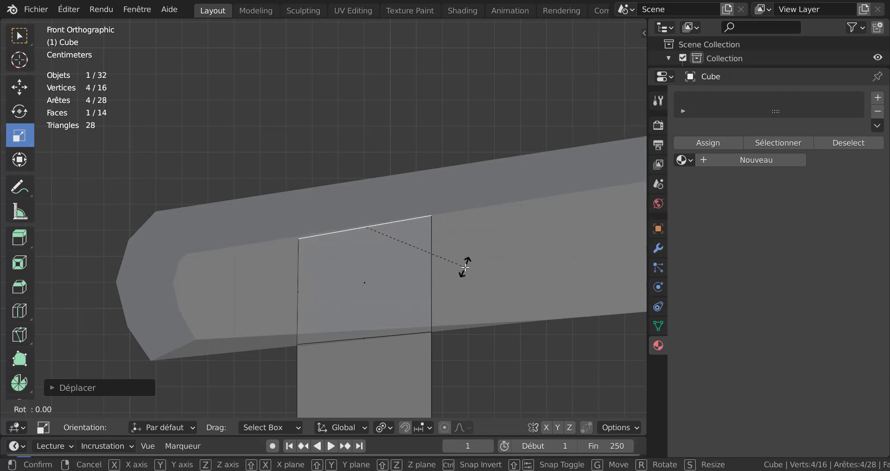
left_click(465, 292)
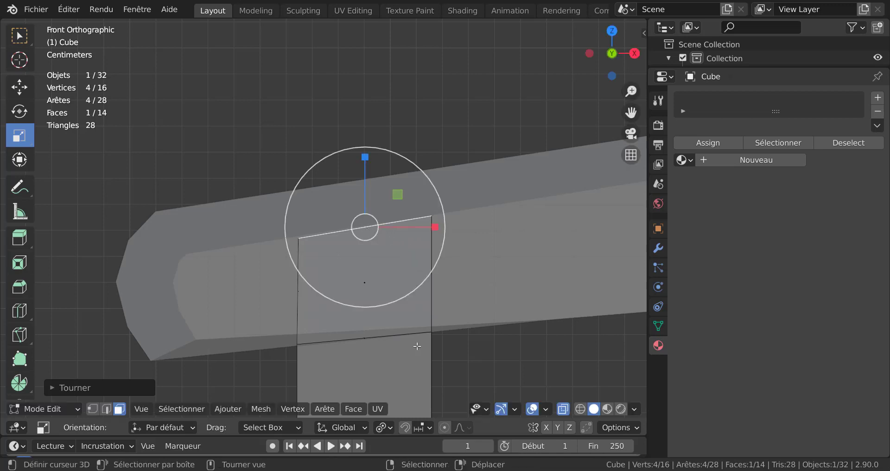
Leave edit mode, turn off X-ray display and examine the finished post under the roof from the car's front.
key("Tab")
scroll(415, 343, "down", 3)
mouse_move(414, 341)
middle_mouse_down()
mouse_move(515, 327)
mouse_move(543, 307)
mouse_move(544, 282)
mouse_move(450, 338)
mouse_move(417, 342)
middle_mouse_up()
left_click(216, 319)
key("Tab")
key("Tab")
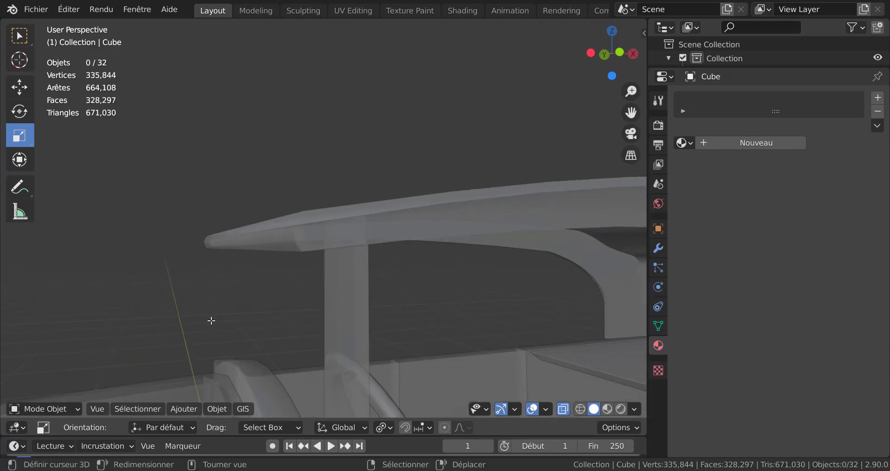
scroll(212, 320, "up", 4)
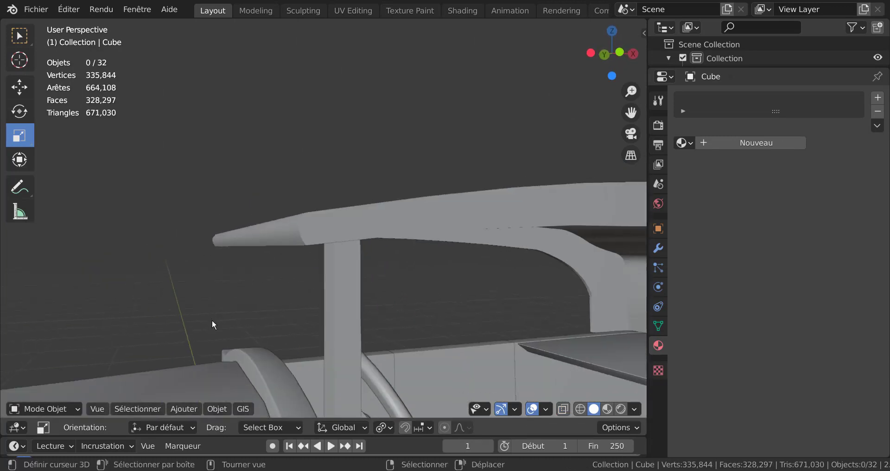
middle_click_drag(213, 320, 418, 283)
scroll(337, 276, "down", 2)
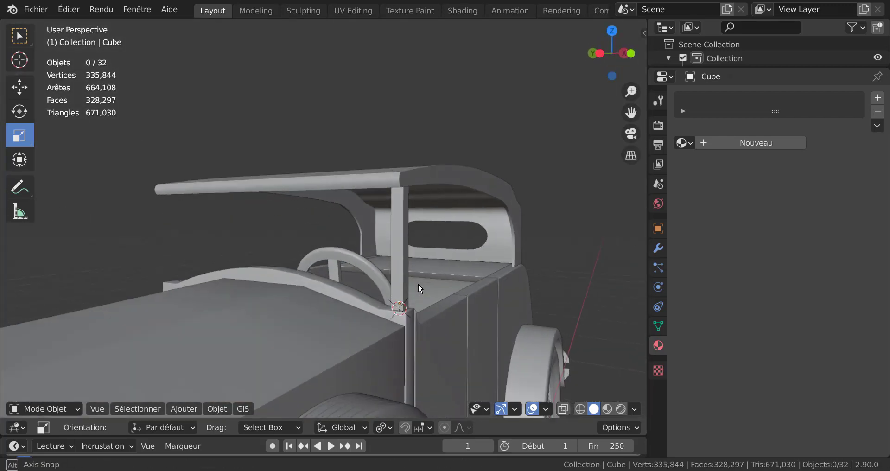
Try to duplicate the windshield post in place and rotate the copy around the Z axis.
left_click(398, 241)
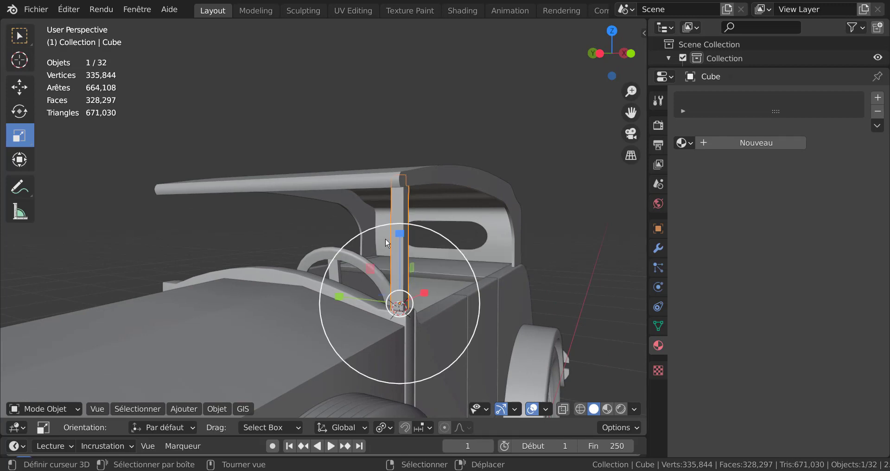
middle_click_drag(386, 239, 462, 241)
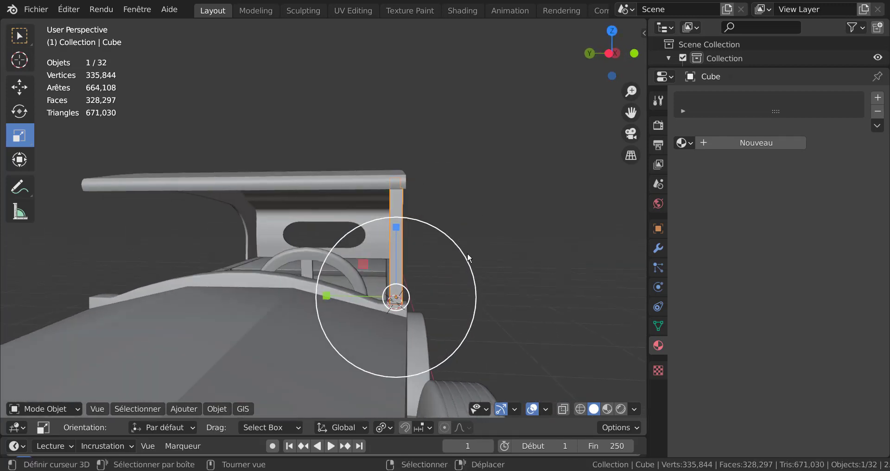
key("shift+d")
right_click(500, 274)
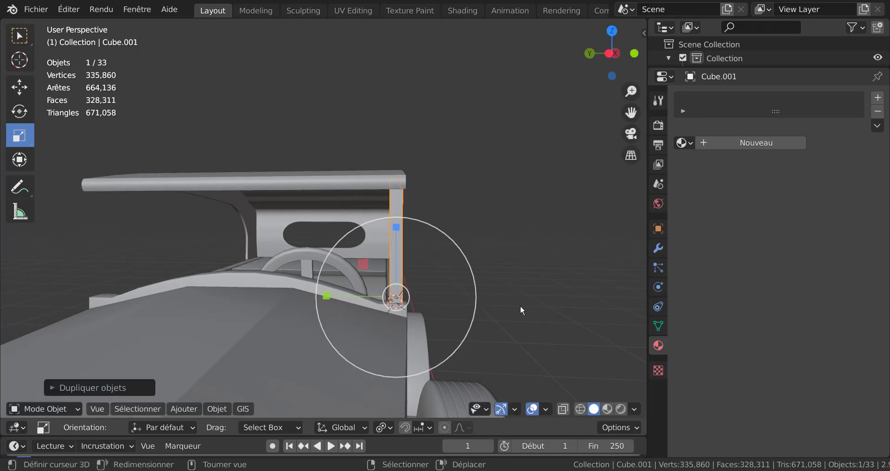
key("r")
key("z")
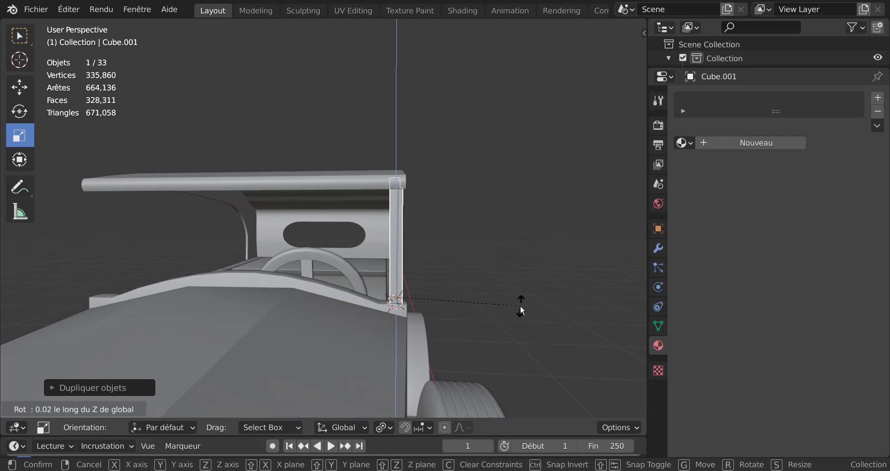
type("80")
key("Return")
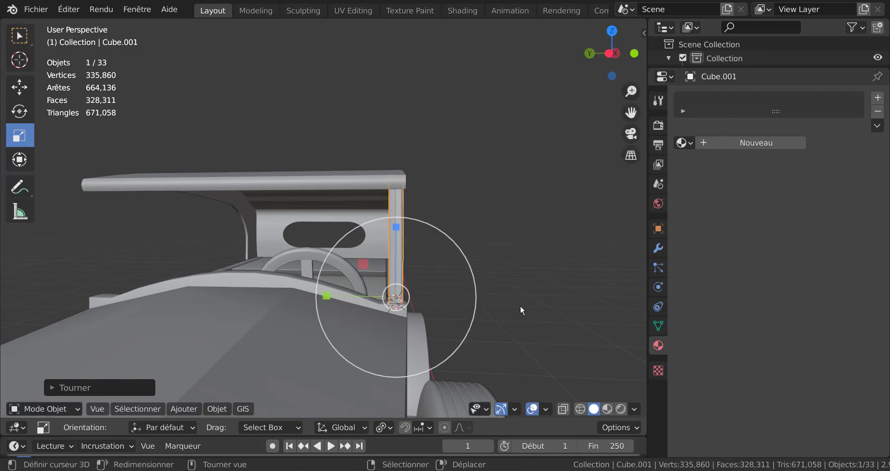
Move the rotated post copy about 1.286 m along Y to the opposite end of the dashboard.
scroll(521, 306, "down", 2)
middle_click_drag(525, 311, 448, 360)
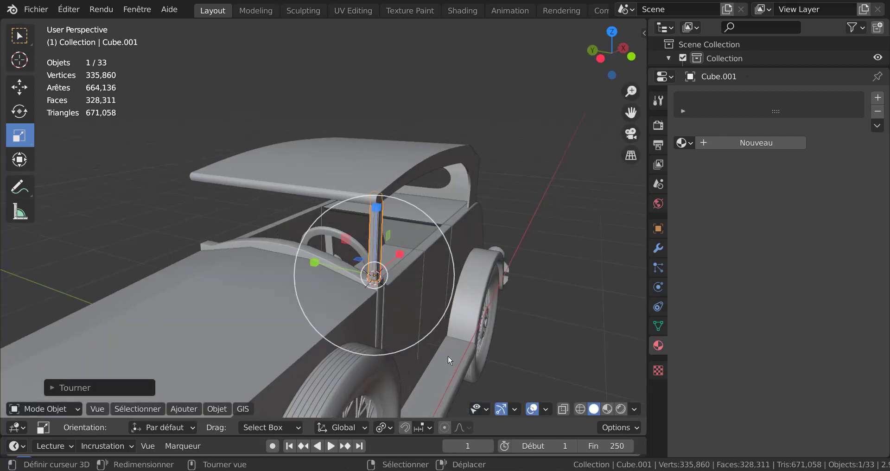
key("shift+d")
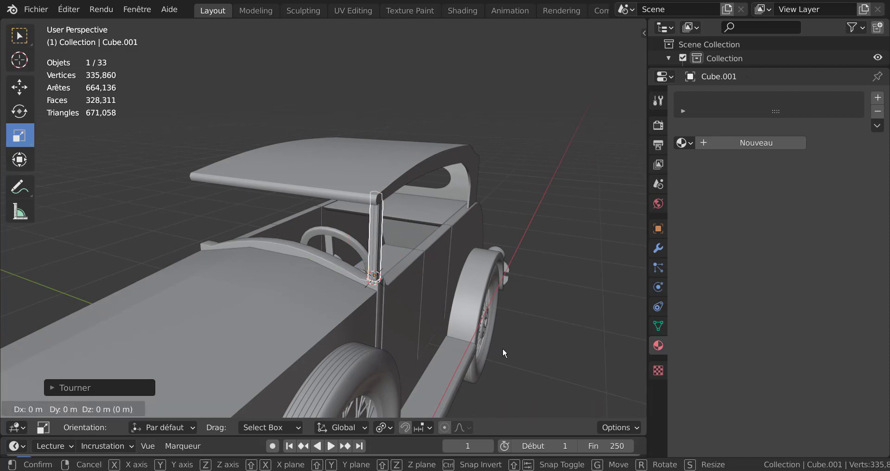
key("y")
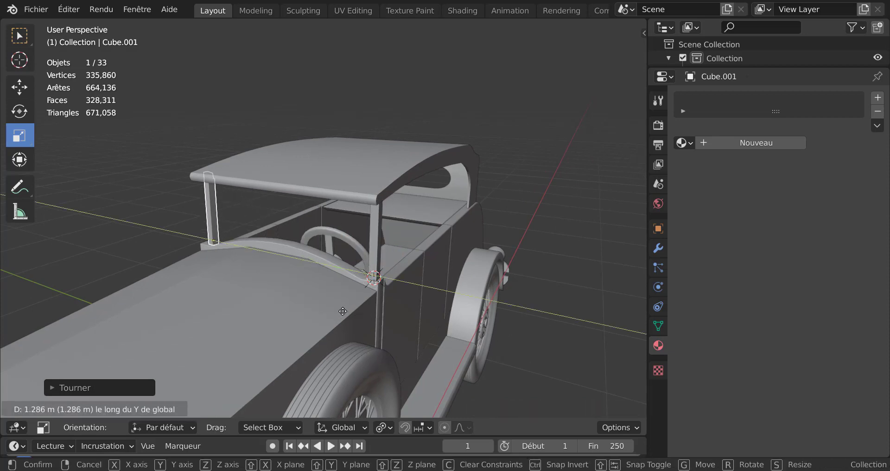
left_click(342, 310)
Check the copied post from inside the car and delete it.
middle_click_drag(342, 310, 565, 277)
scroll(381, 236, "up", 1)
middle_click_drag(527, 265, 568, 257)
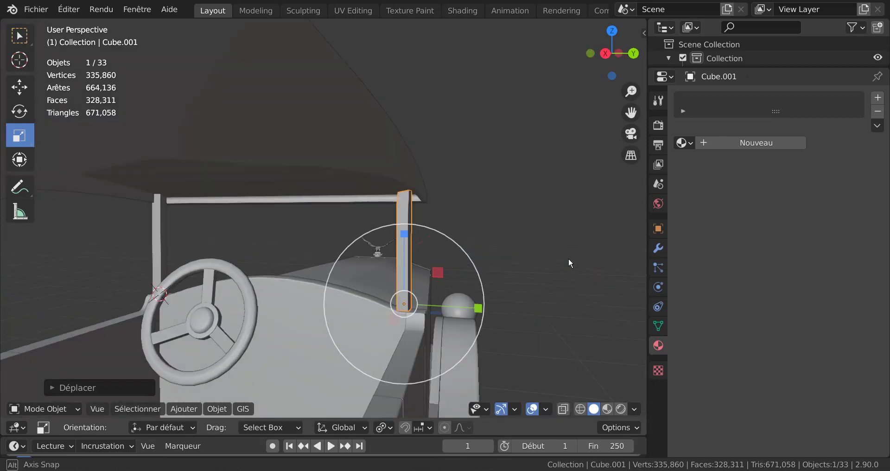
scroll(491, 266, "up", 2)
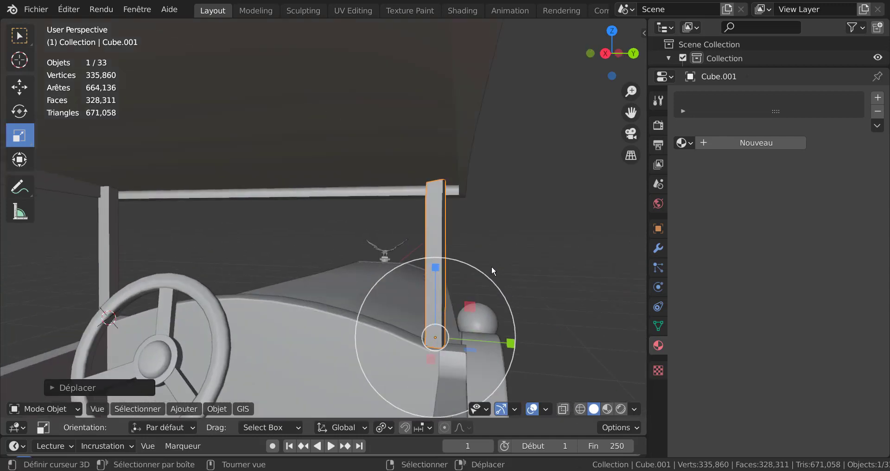
right_click(437, 244)
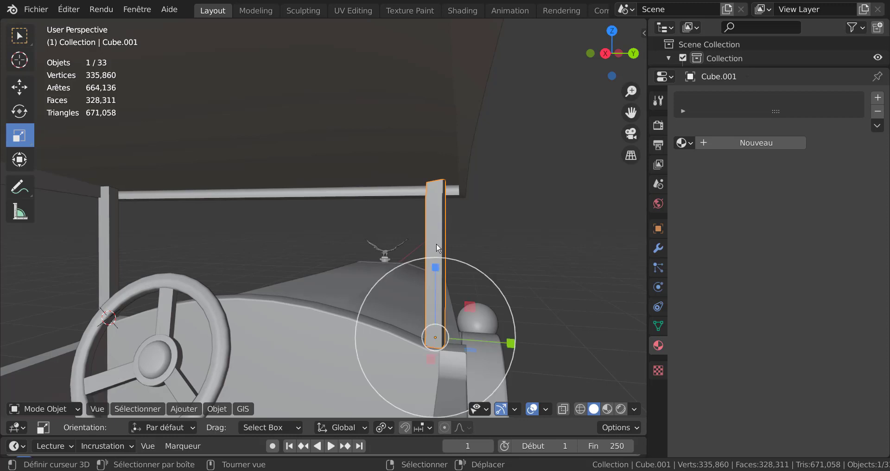
key("x")
left_click(436, 243)
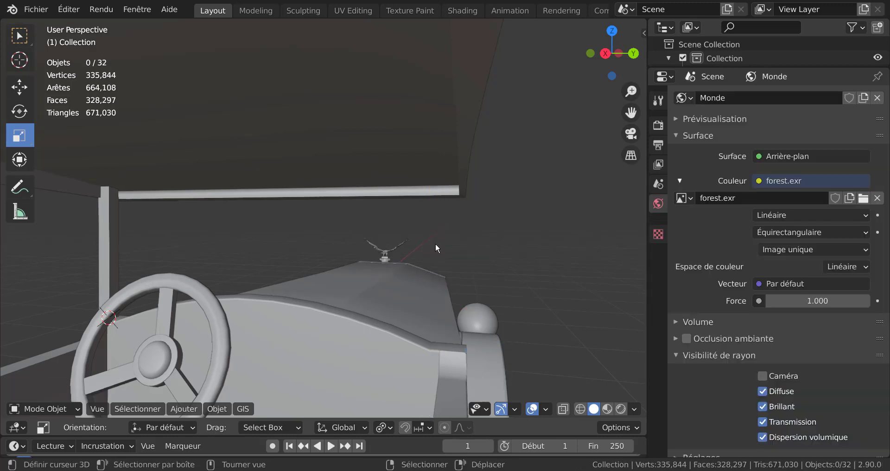
Select the original windshield post beside the steering wheel and duplicate it in place.
left_click(116, 237)
middle_click_drag(177, 245, 299, 257)
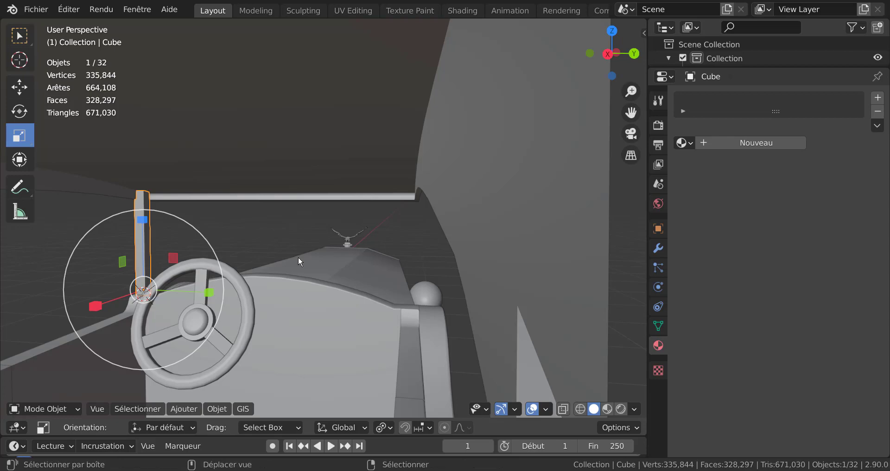
key("shift+d")
right_click(299, 257)
scroll(305, 257, "down", 3)
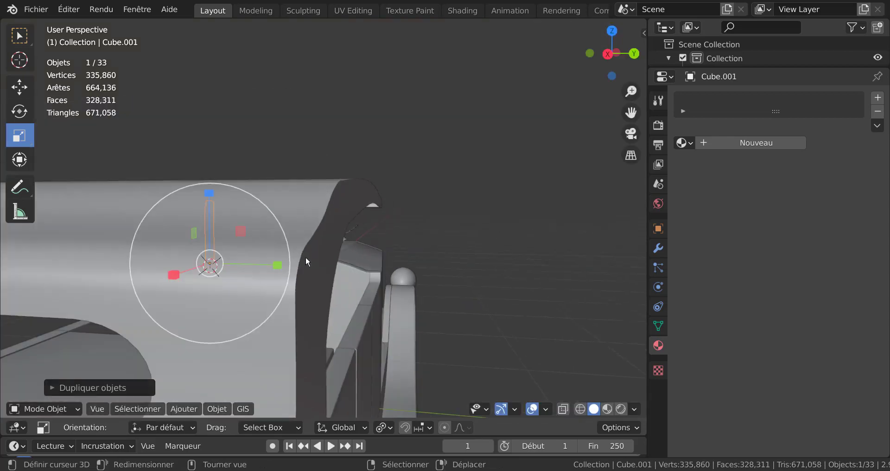
Move the duplicated windshield post about 1.243 m along Y to the opposite end of the dashboard.
mouse_move(310, 299)
middle_mouse_down()
mouse_move(138, 294)
mouse_move(305, 293)
middle_mouse_up()
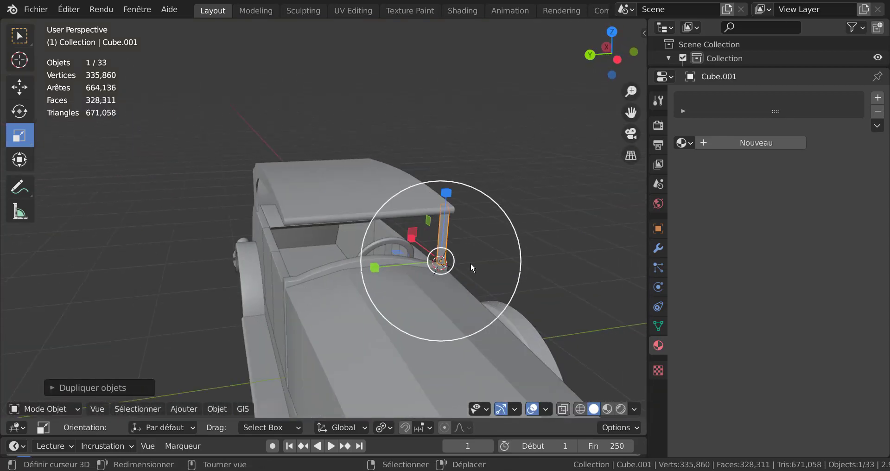
key("g")
key("y")
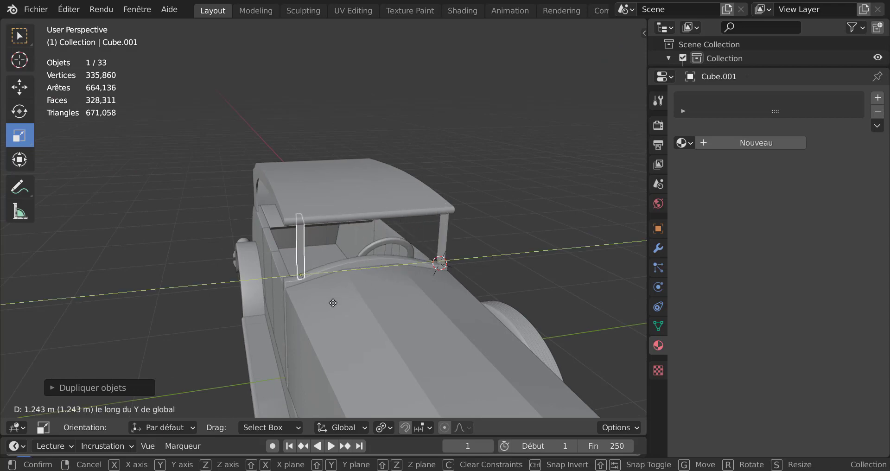
left_click(333, 302)
Mirror the copied windshield post across Y by setting its Y scale factor to -1.
scroll(333, 302, "up", 2)
middle_click_drag(333, 302, 536, 252)
scroll(610, 270, "up", 4)
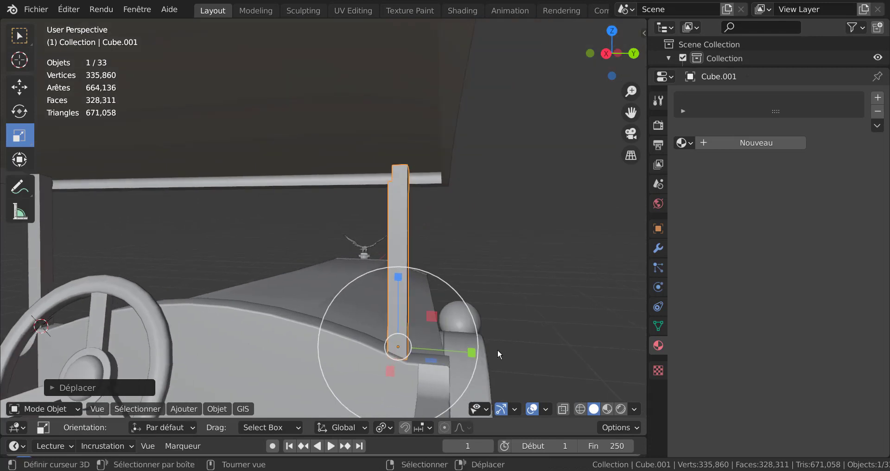
left_click(472, 352)
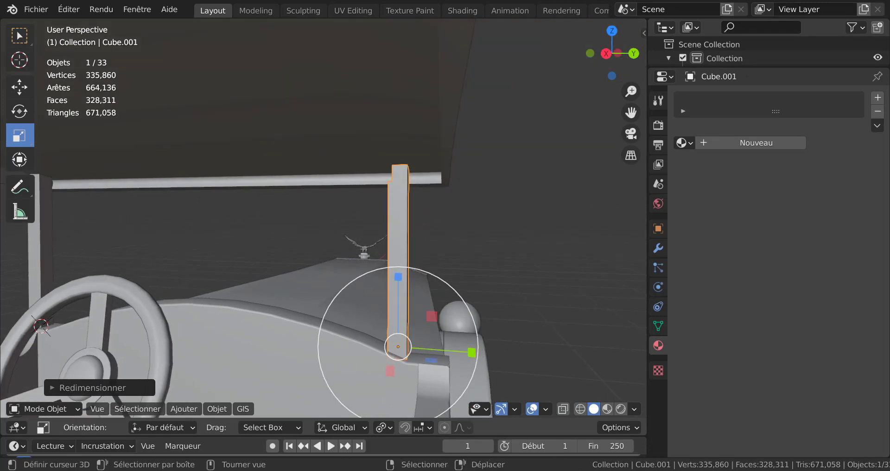
left_click(85, 390)
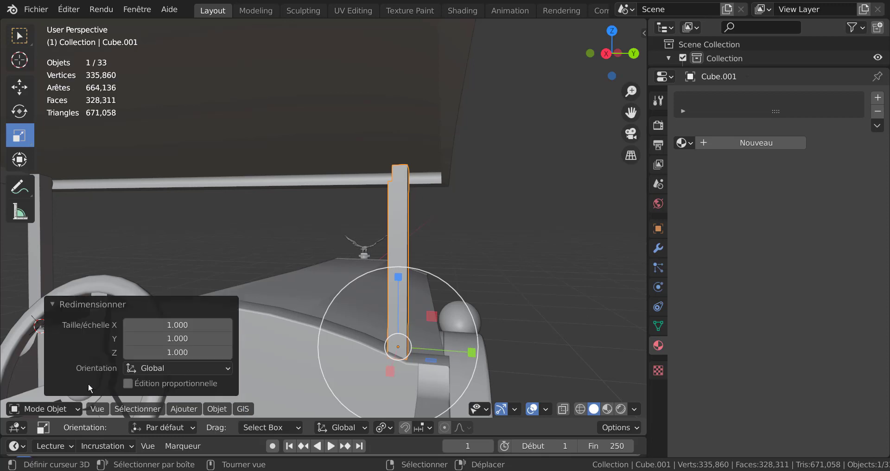
left_click(169, 339)
type("-1")
key("Return")
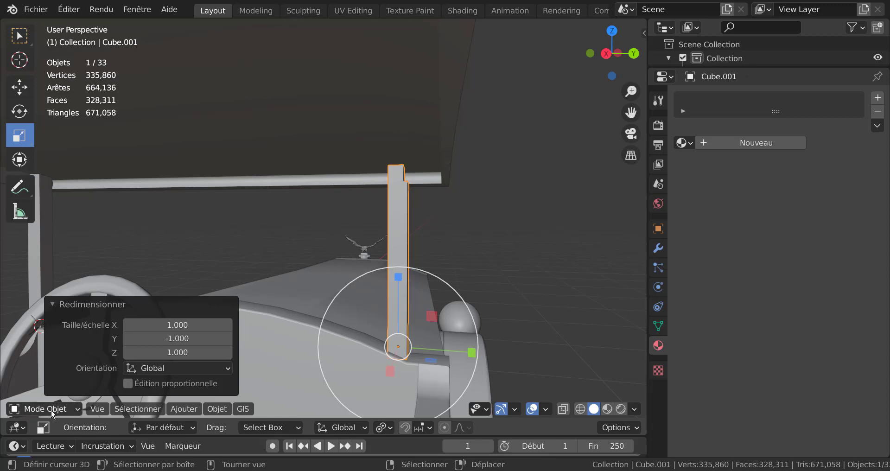
Select all linked geometry of the copied post in Edit Mode and enable the face orientation overlay.
key("q")
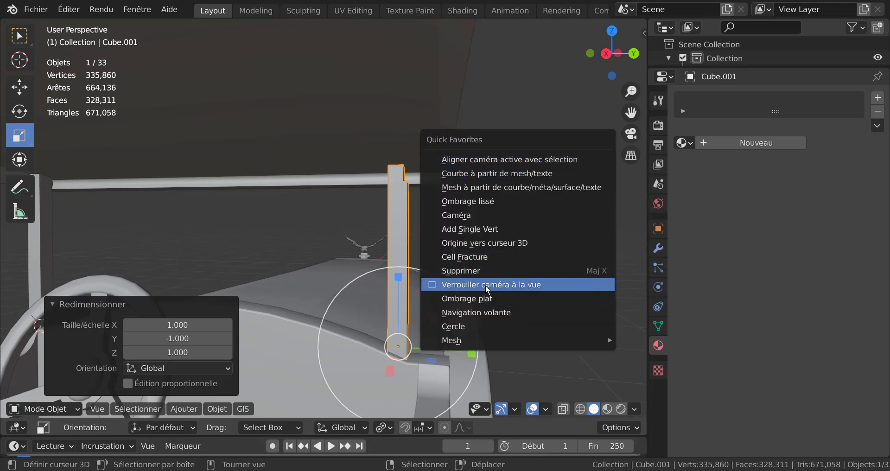
key("Tab")
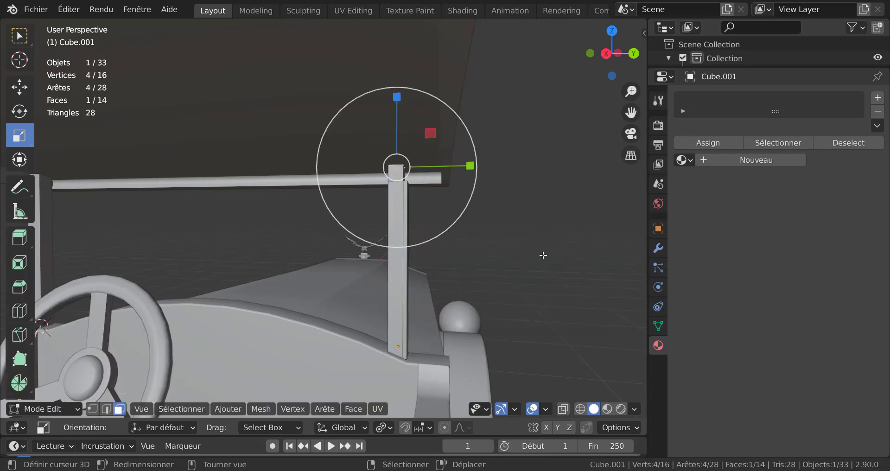
left_click(406, 248)
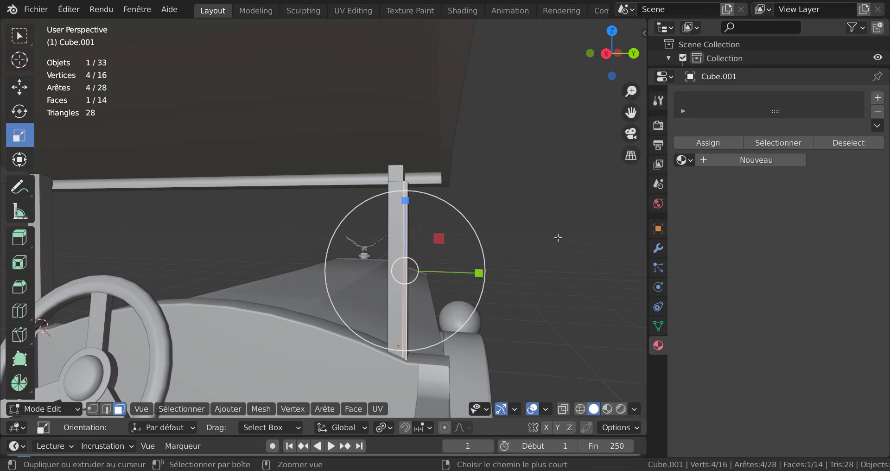
key("ctrl+l")
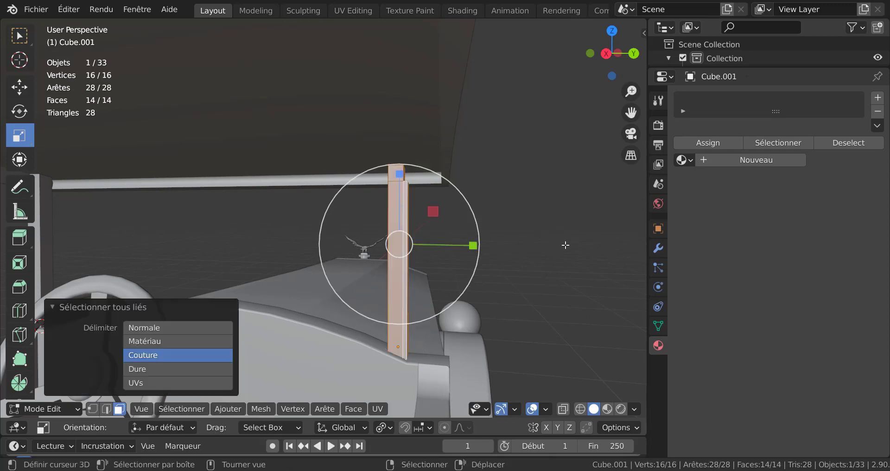
key("q")
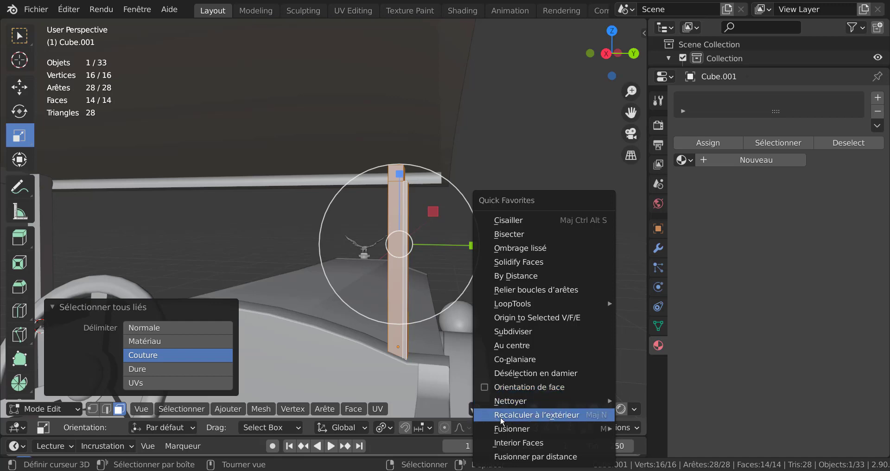
left_click(486, 388)
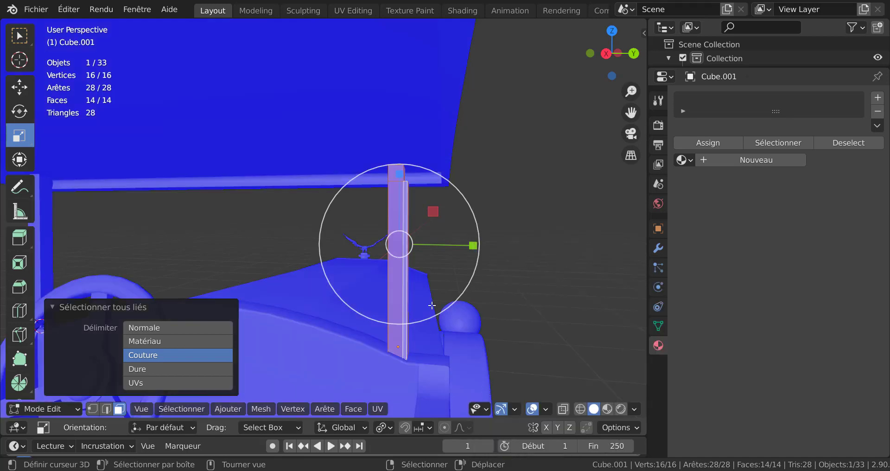
Return to Object Mode and examine the face orientation of the copied post and the car body from several angles.
middle_click_drag(432, 305, 304, 237)
key("Tab")
scroll(332, 272, "down", 1)
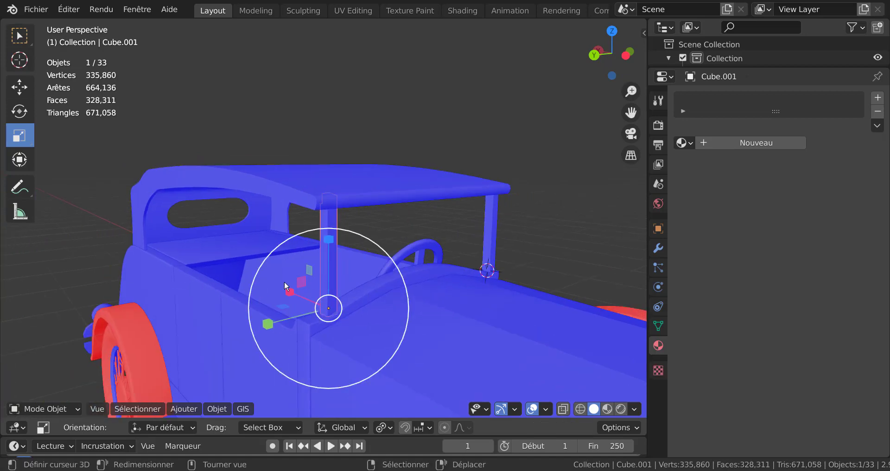
key("Tab")
key("Tab")
middle_click_drag(285, 279, 457, 289)
scroll(458, 289, "down", 3)
scroll(402, 284, "up", 6)
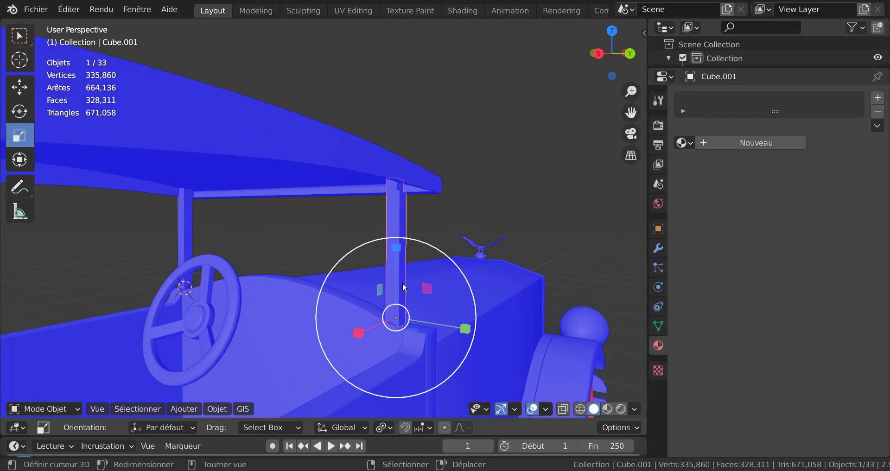
scroll(403, 282, "down", 8)
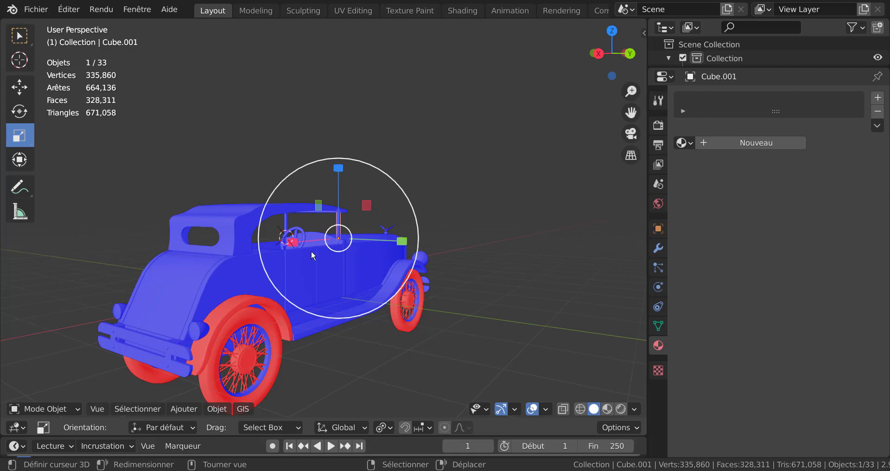
Shift the mirrored post about 0.102 m along Y outward to the roof's side edge and check its fit from outside.
scroll(312, 252, "up", 8)
middle_click_drag(375, 250, 433, 260)
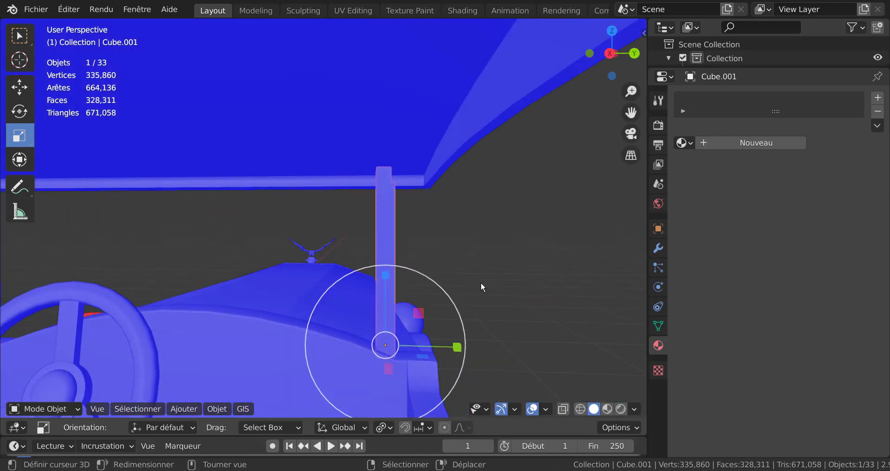
key("g")
key("y")
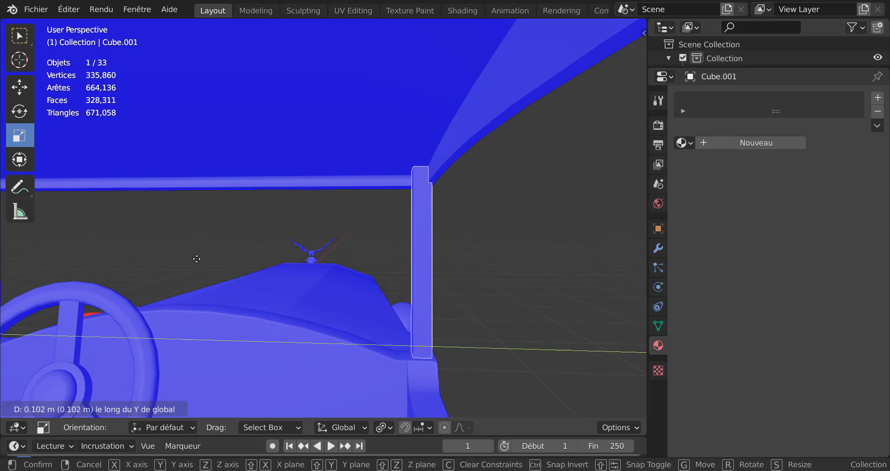
left_click(196, 259)
middle_click_drag(246, 231, 275, 222)
key("Tab")
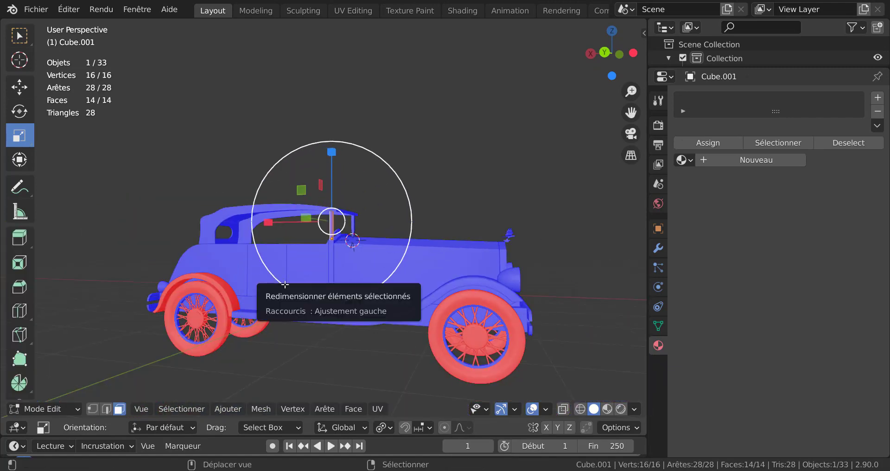
middle_click_drag(307, 248, 332, 266)
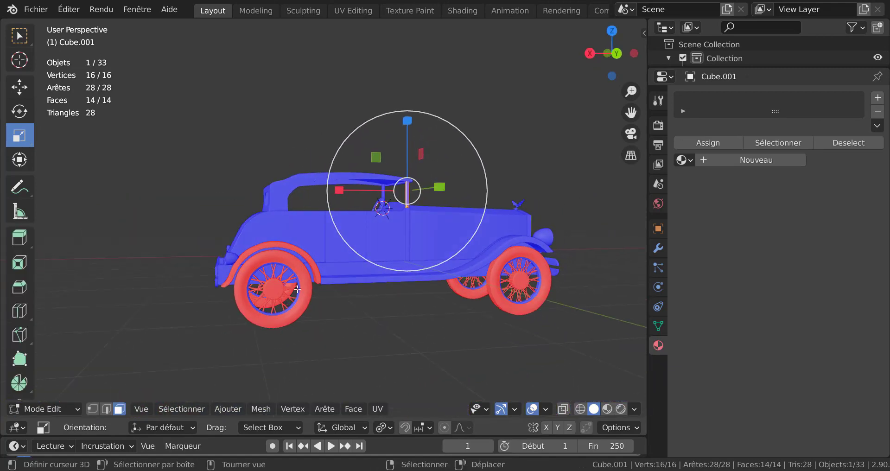
key("Tab")
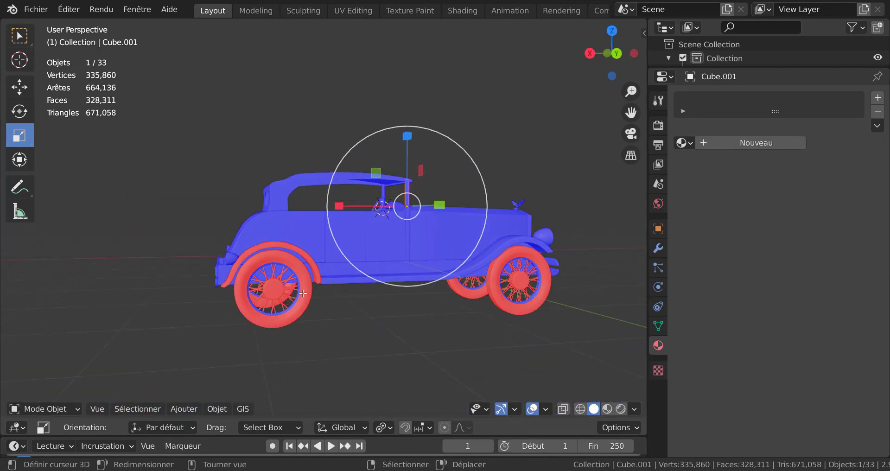
Recalculate the normals to the outside on all faces of the car's right rear wheel.
left_click(302, 293)
middle_click_drag(330, 299, 384, 319)
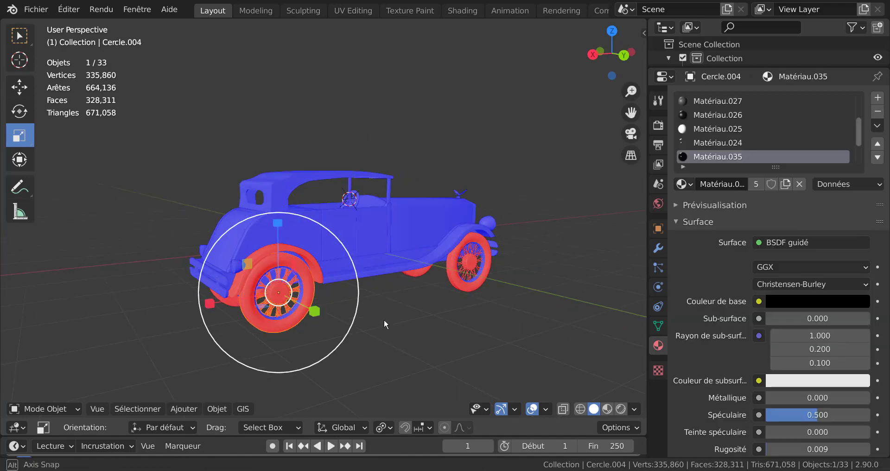
scroll(376, 320, "up", 2)
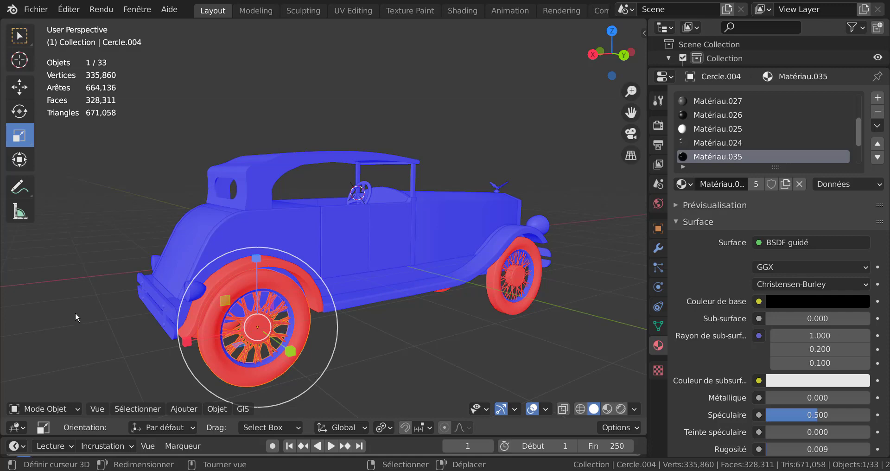
key("q")
key("Tab")
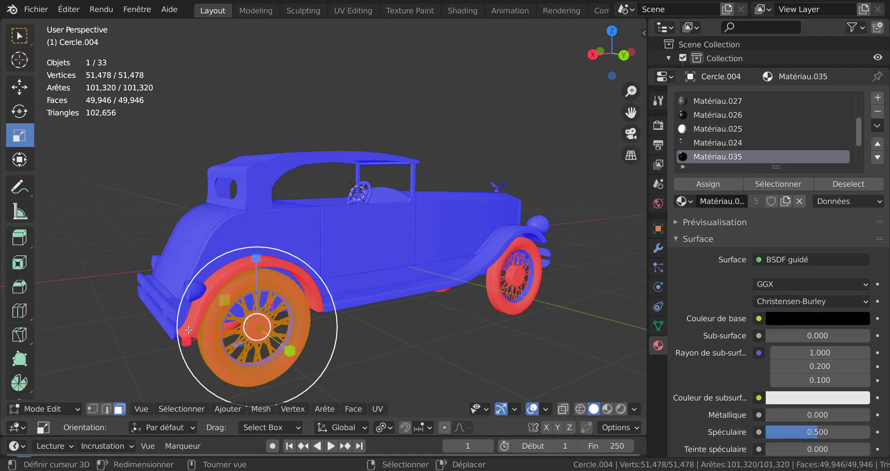
middle_click_drag(403, 310, 416, 302)
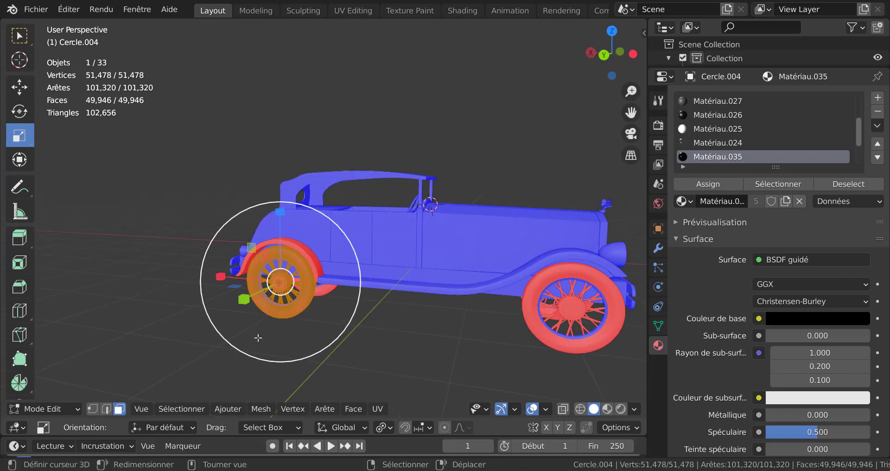
left_click(174, 405)
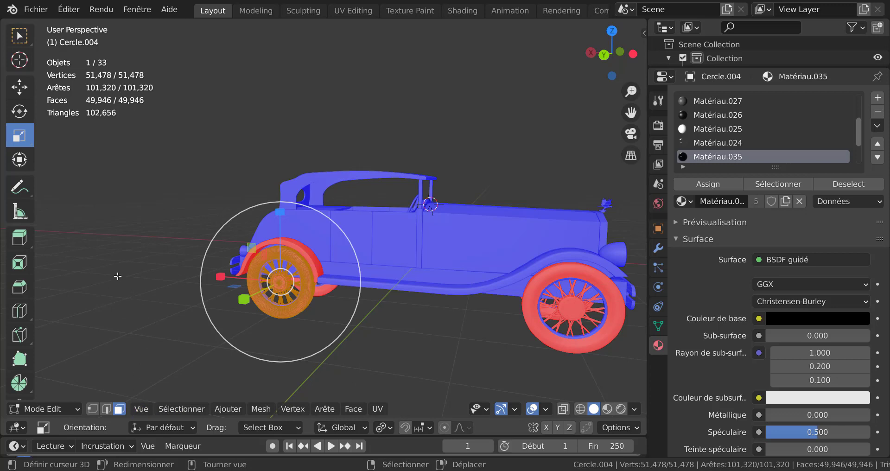
key("q")
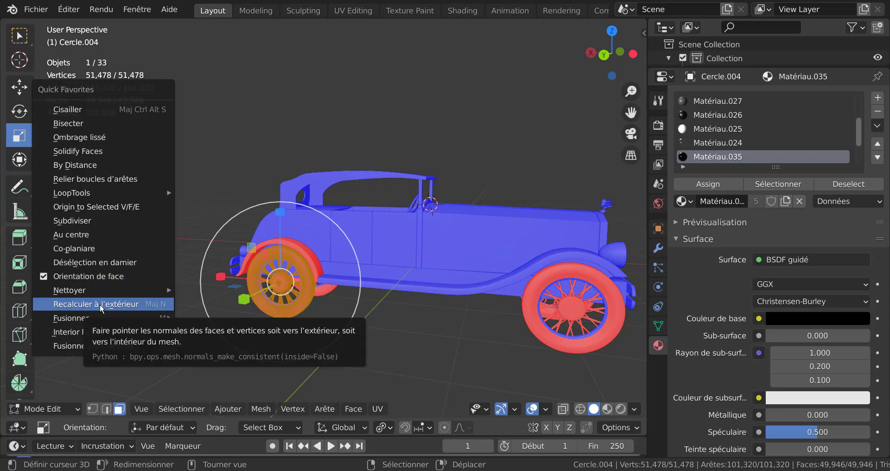
left_click(101, 309)
middle_click_drag(320, 328, 394, 328)
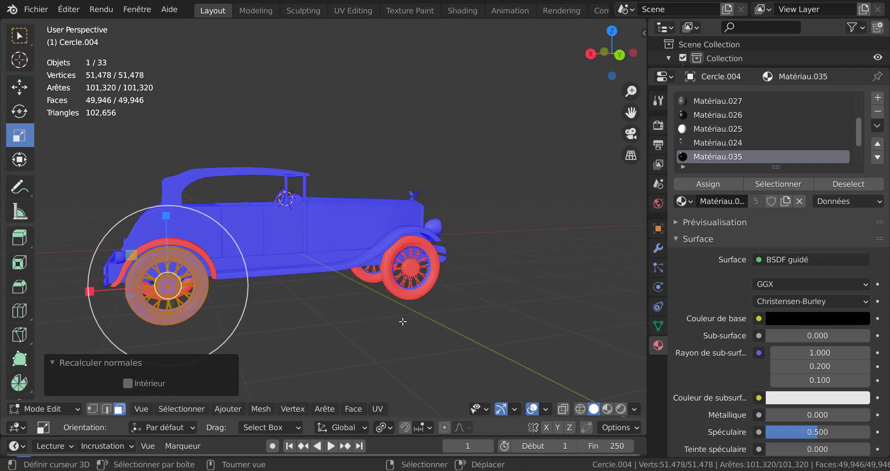
key("Tab")
Recalculate the normals to the outside on all faces of the car's right front wheel.
scroll(394, 324, "up", 3)
scroll(413, 310, "down", 2)
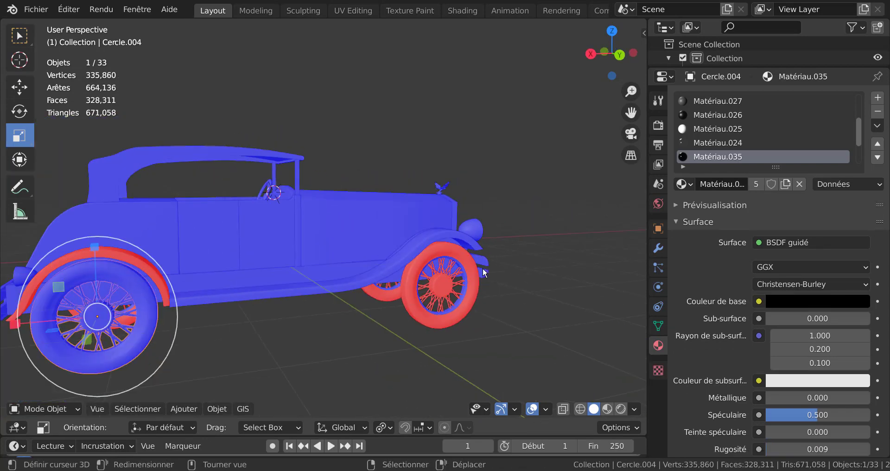
left_click(474, 272)
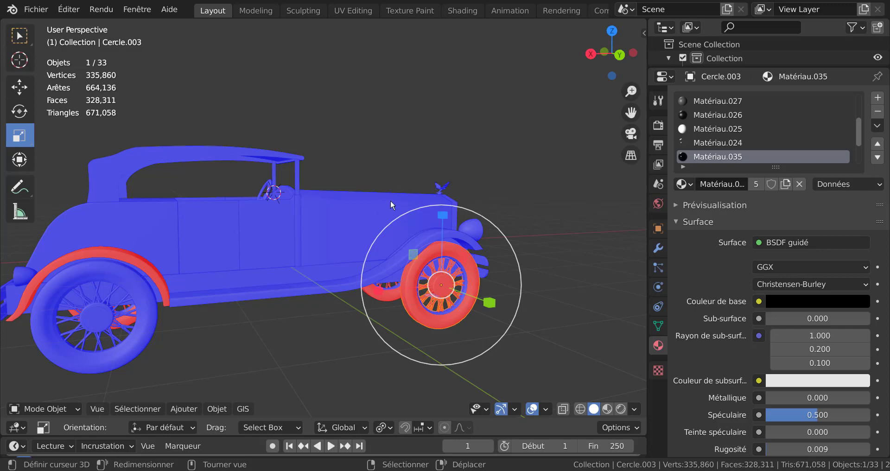
key("q")
key("Tab")
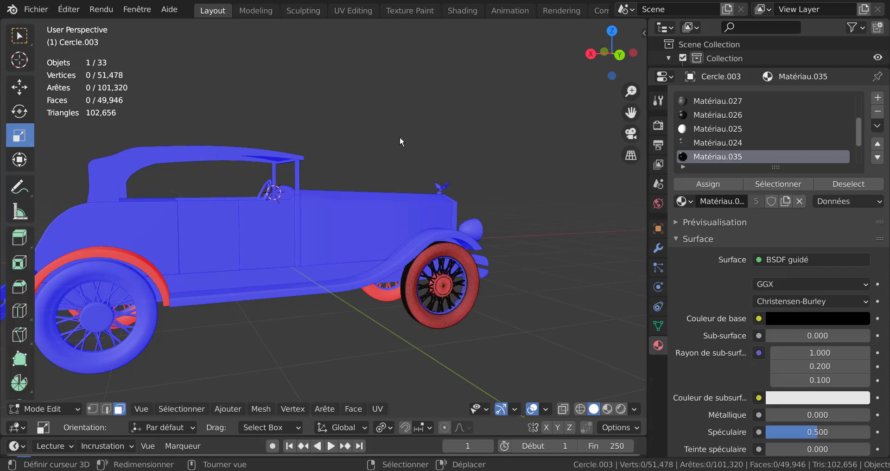
key("a")
key("q")
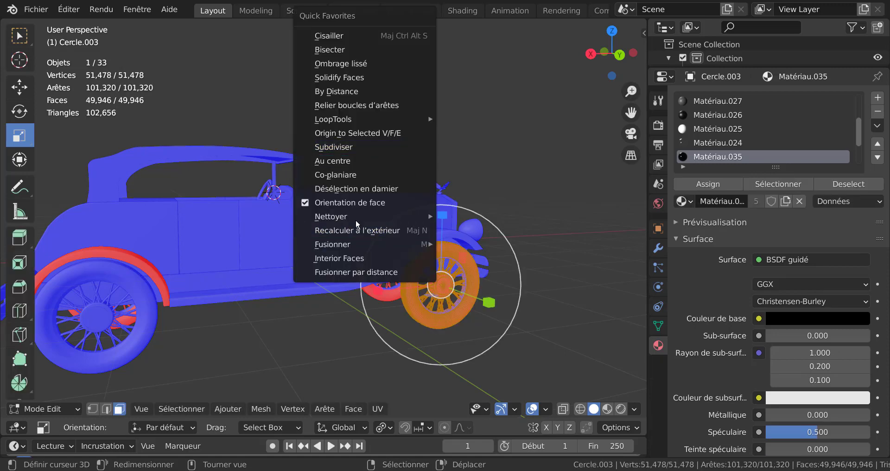
left_click(352, 224)
middle_click_drag(383, 228, 238, 208)
key("Tab")
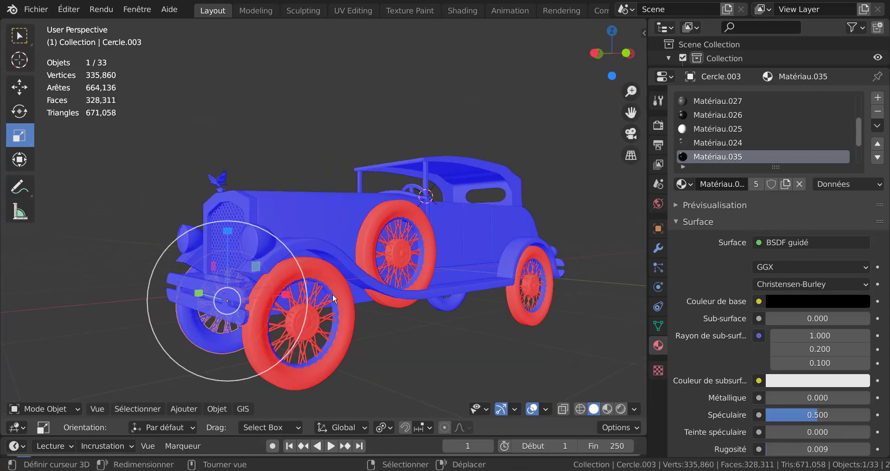
Recalculate the normals to the outside on all faces of the car's left front wheel.
left_click(333, 276)
key("Tab")
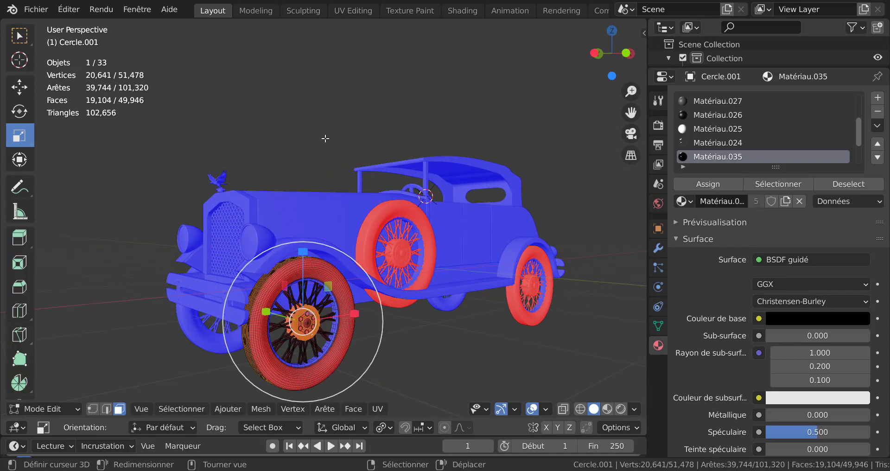
key("a")
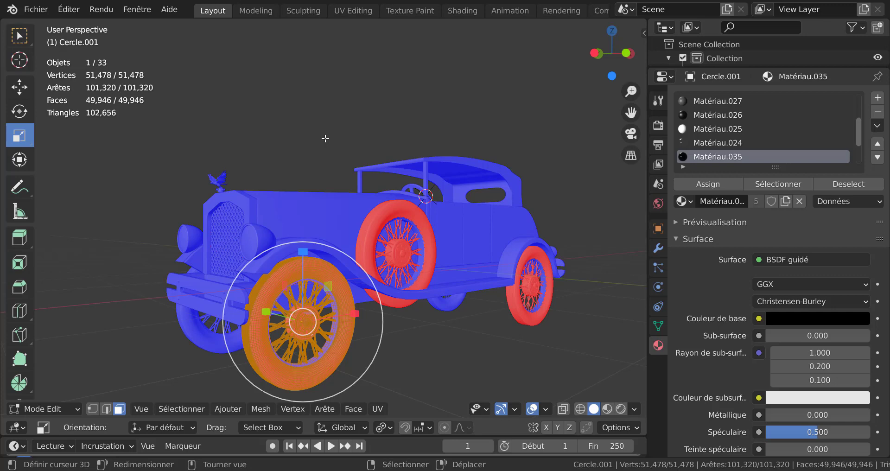
key("q")
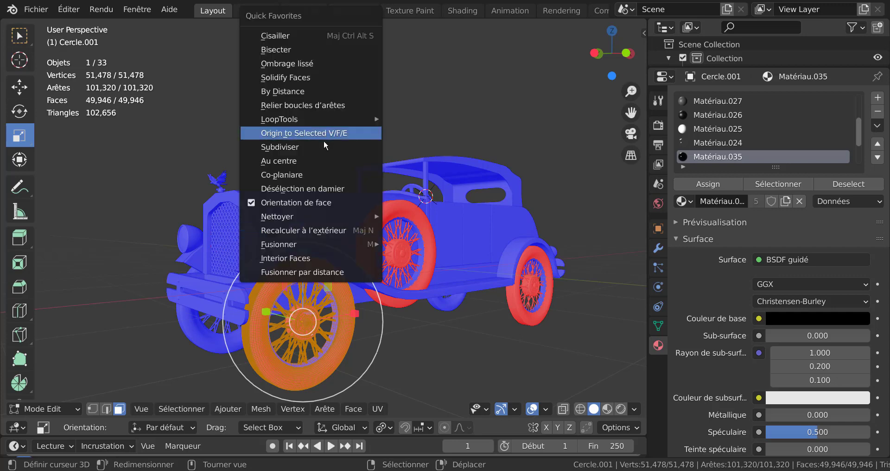
left_click(360, 228)
key("Tab")
Recalculate the normals to the outside on all faces of the spare wheels mounted beside the hood.
left_click(399, 232)
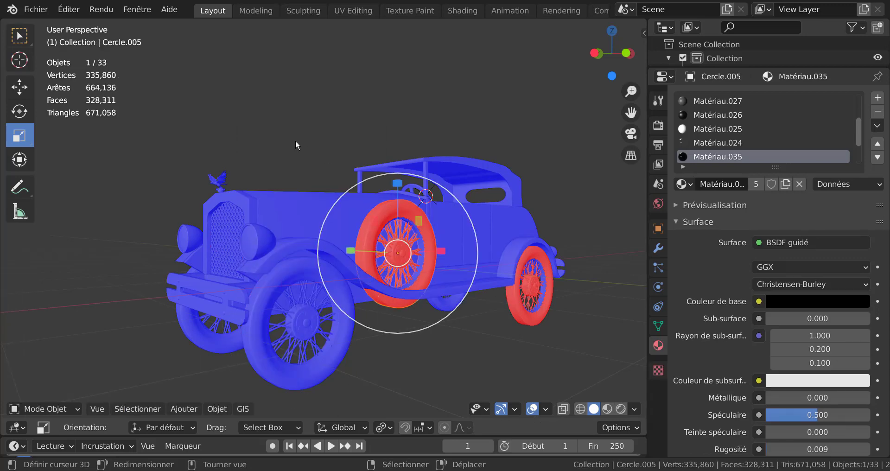
key("Tab")
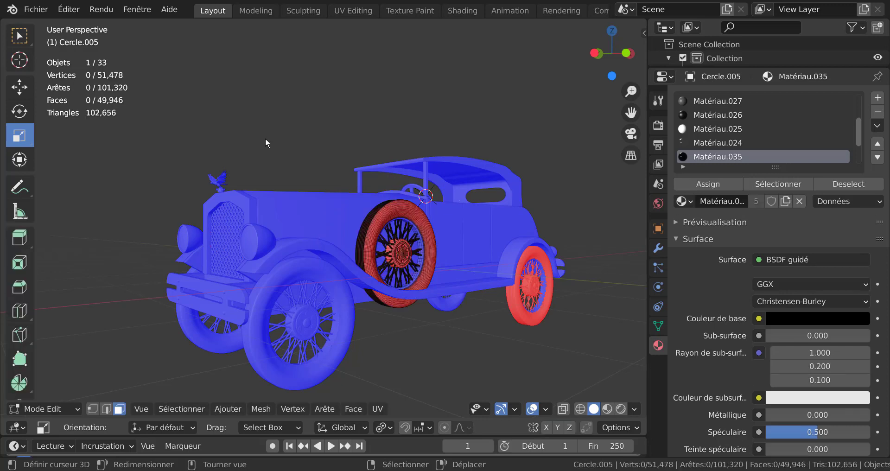
key("a")
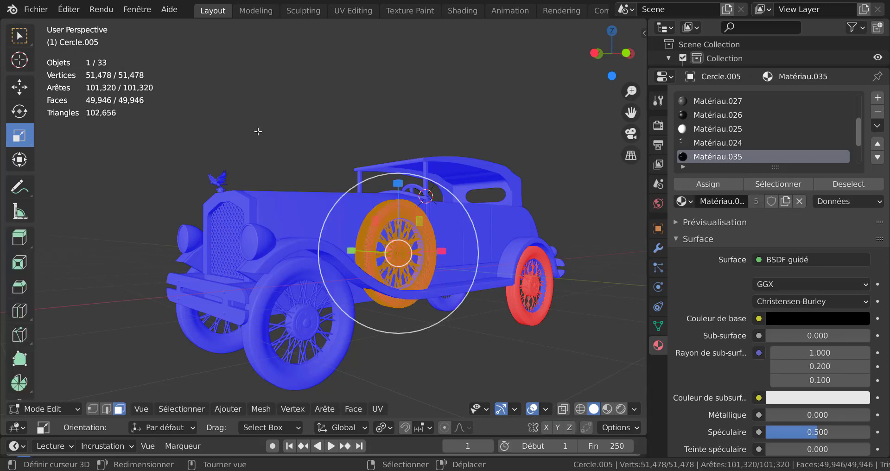
key("q")
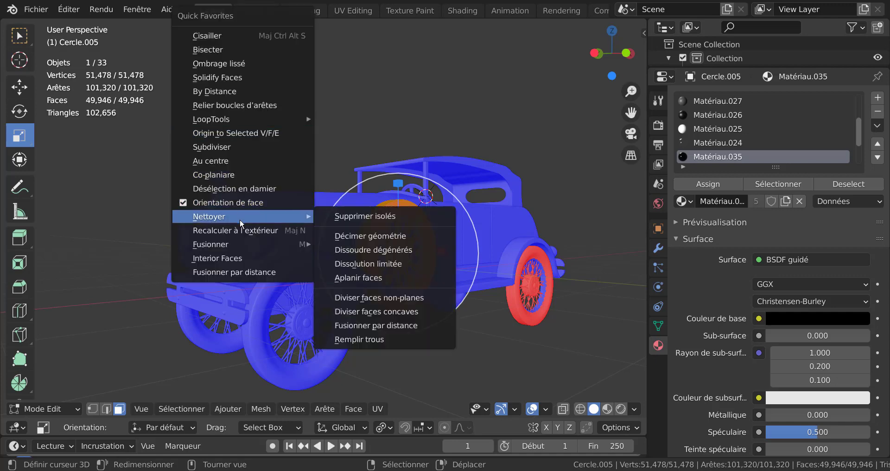
left_click(241, 227)
key("alt+a")
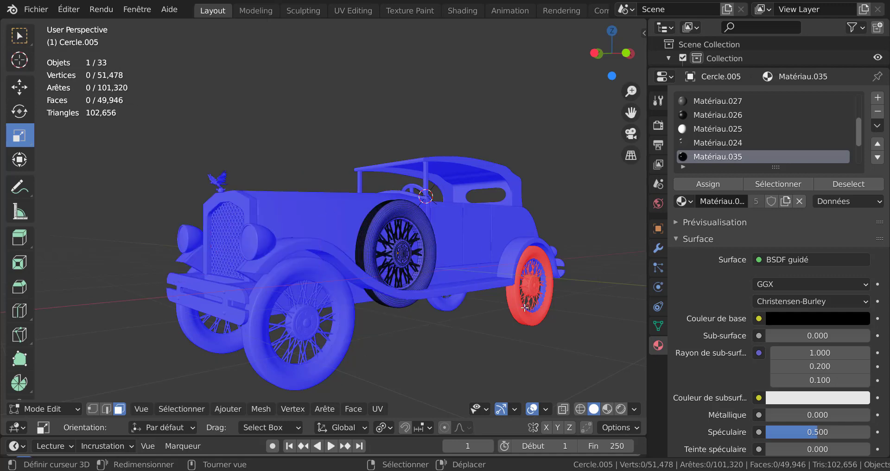
key("Tab")
Recalculate the normals to the outside on all faces of the car's left rear wheel.
left_click(532, 307)
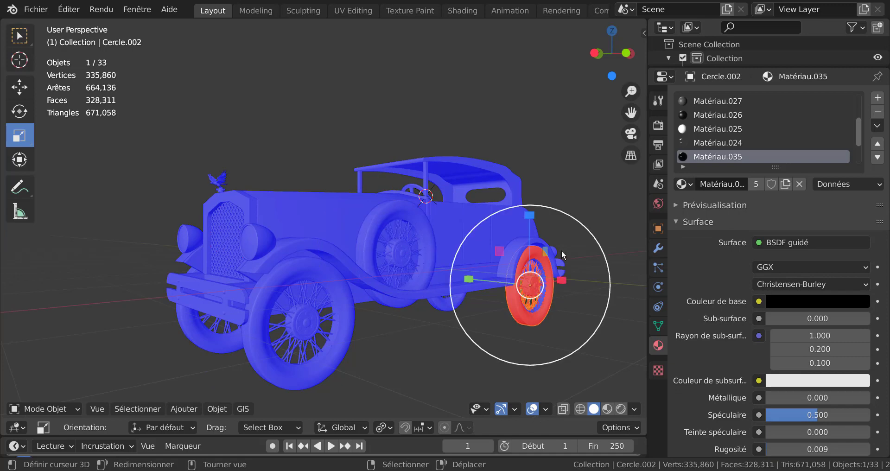
middle_click_drag(561, 250, 413, 214)
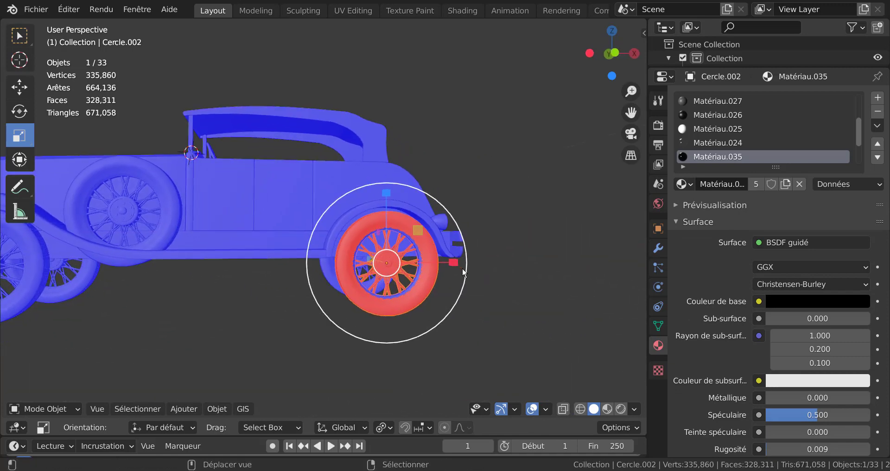
scroll(475, 318, "up", 3)
middle_click_drag(476, 318, 505, 313)
key("Tab")
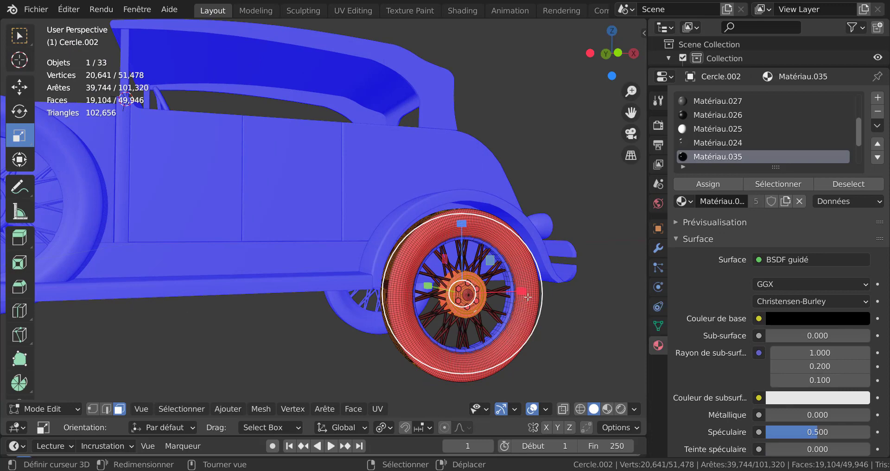
key("a")
scroll(516, 190, "down", 3)
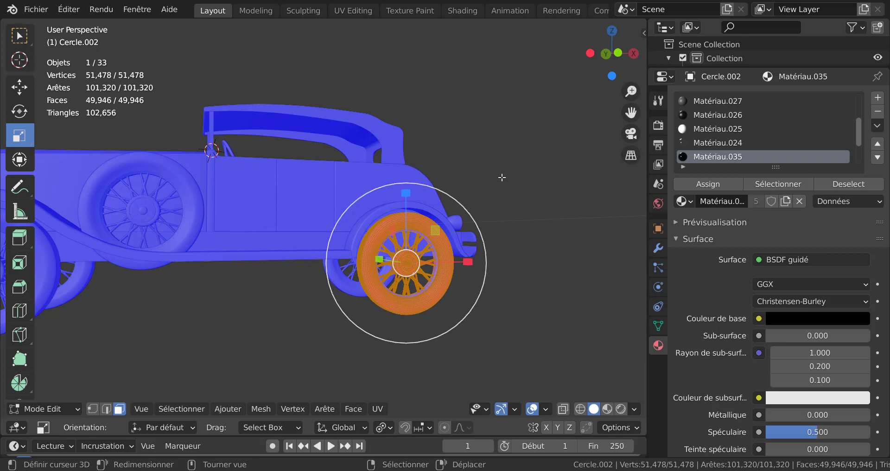
key("q")
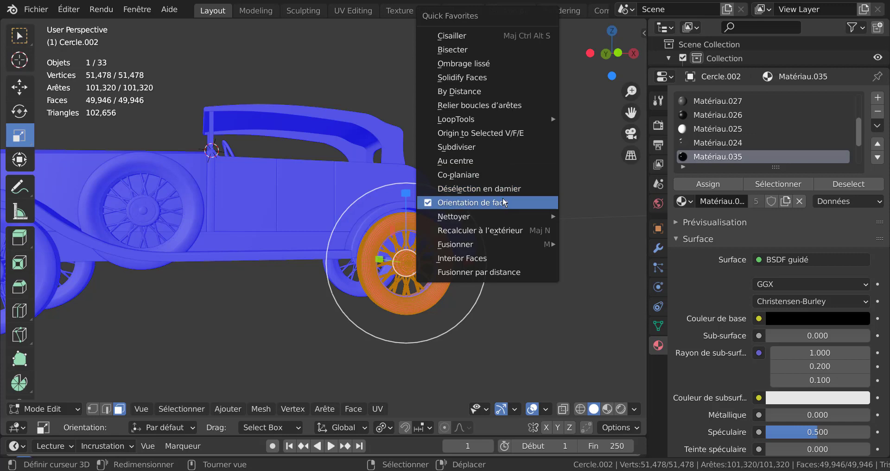
left_click(505, 233)
key("Tab")
Select the linked faces of the car's right rear fender and recalculate their normals to the outside.
middle_click_drag(504, 233, 363, 282)
scroll(267, 237, "up", 3)
left_click(238, 217)
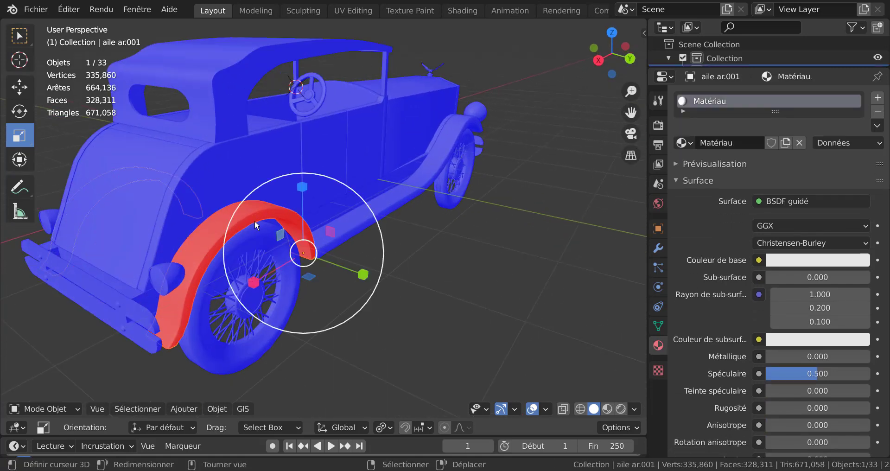
key("Tab")
key("l")
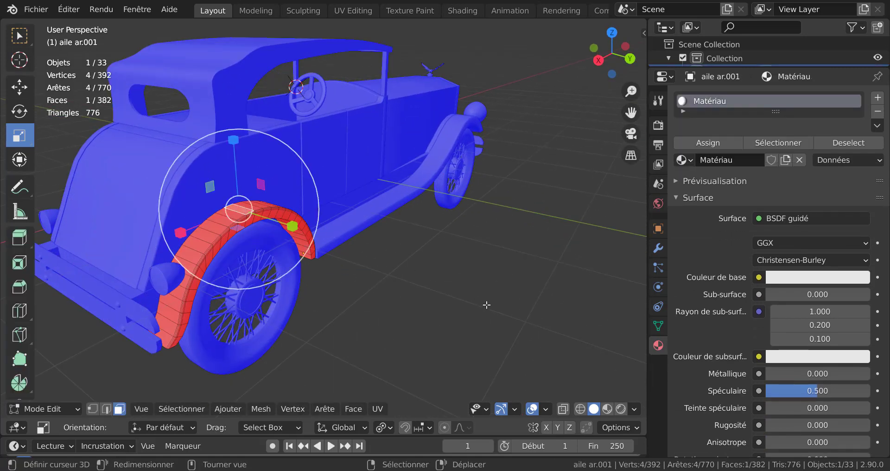
key("ctrl+l")
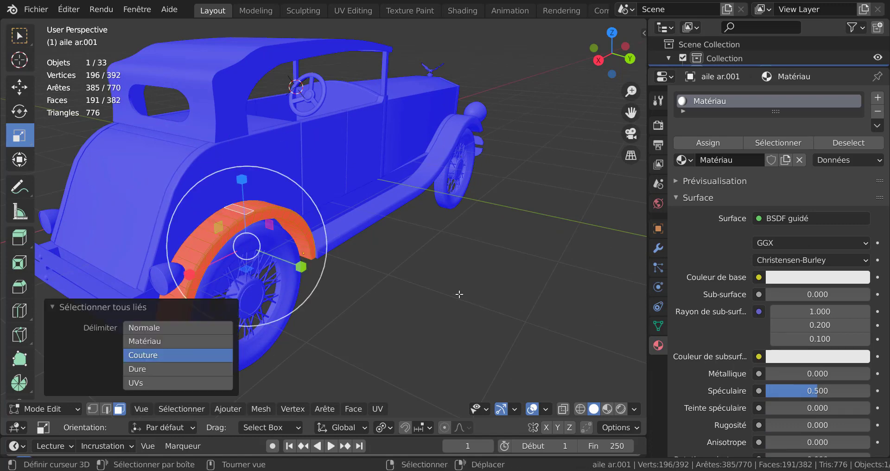
key("alt+n")
left_click(459, 293)
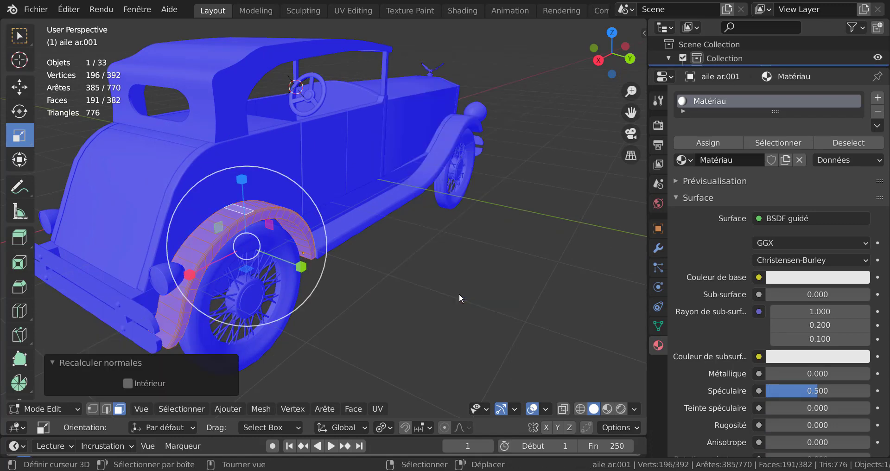
key("Tab")
Turn off the face orientation overlay and display the car in Material Preview shading.
middle_click_drag(459, 293, 405, 219)
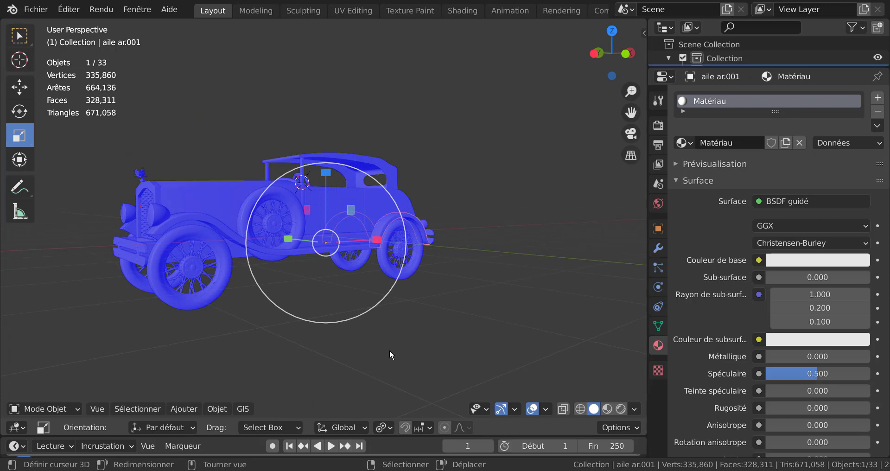
left_click(545, 410)
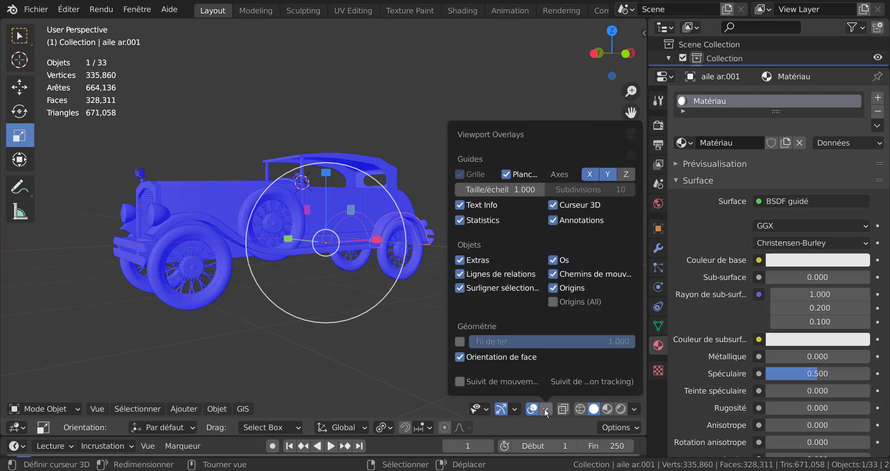
left_click(459, 358)
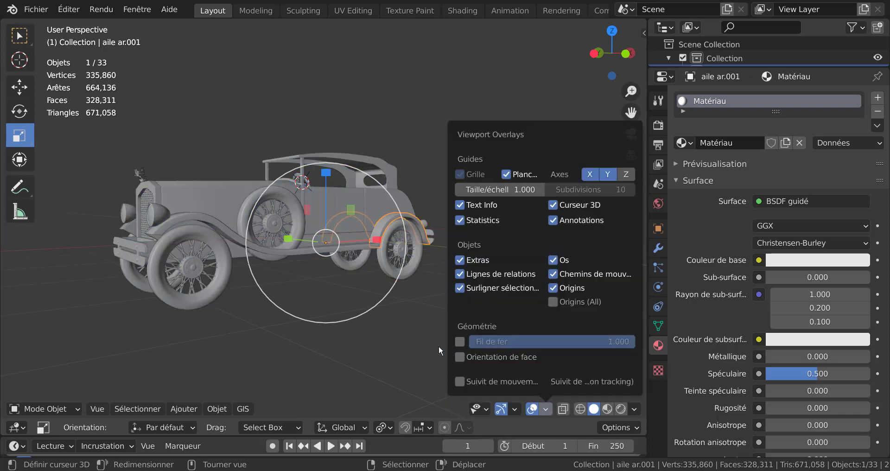
left_click(542, 412)
left_click(607, 407)
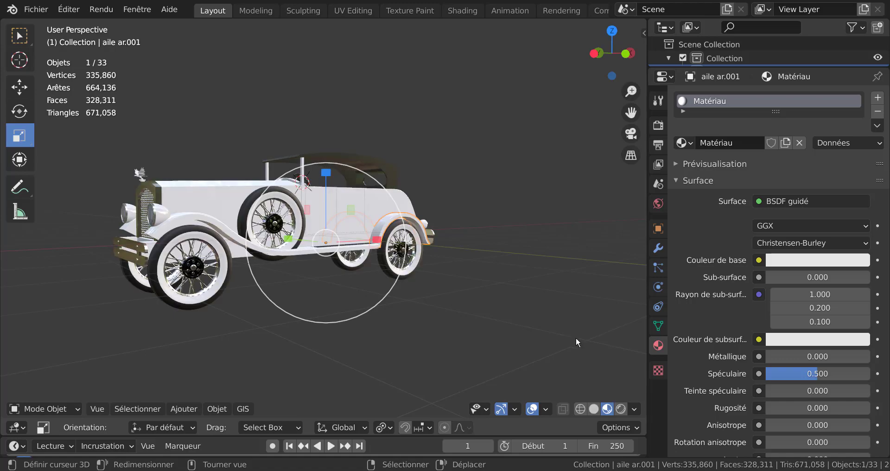
Examine the materials of the whole car from several angles, including the radiator grille and hood ornament up close.
mouse_move(575, 339)
middle_mouse_down()
mouse_move(483, 342)
mouse_move(520, 339)
middle_mouse_up()
scroll(479, 300, "up", 2)
middle_click_drag(480, 301, 423, 299)
scroll(385, 288, "down", 5)
scroll(441, 307, "up", 3)
middle_click_drag(407, 341, 451, 258)
scroll(377, 227, "down", 4)
scroll(377, 246, "up", 2)
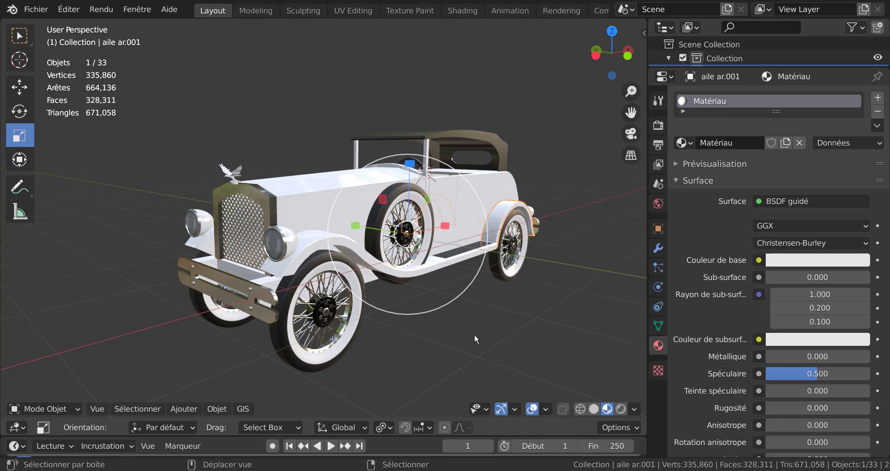
middle_click_drag(475, 336, 455, 338, "shift")
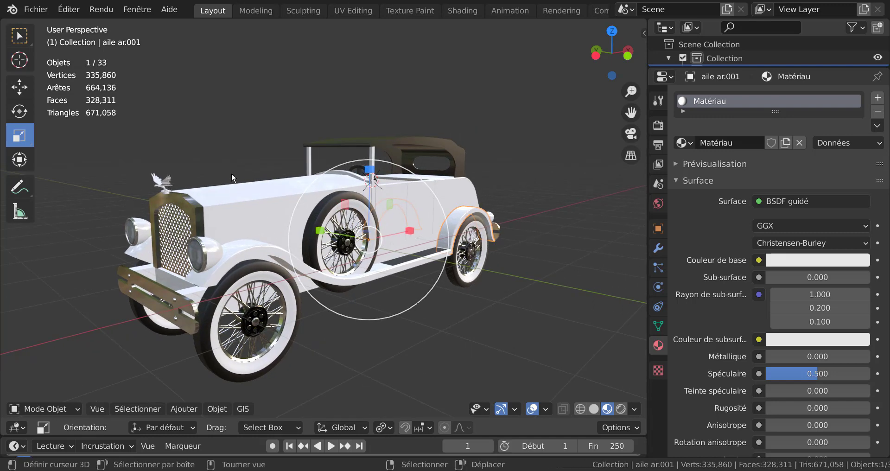
middle_click_drag(232, 176, 258, 172)
scroll(246, 194, "up", 1)
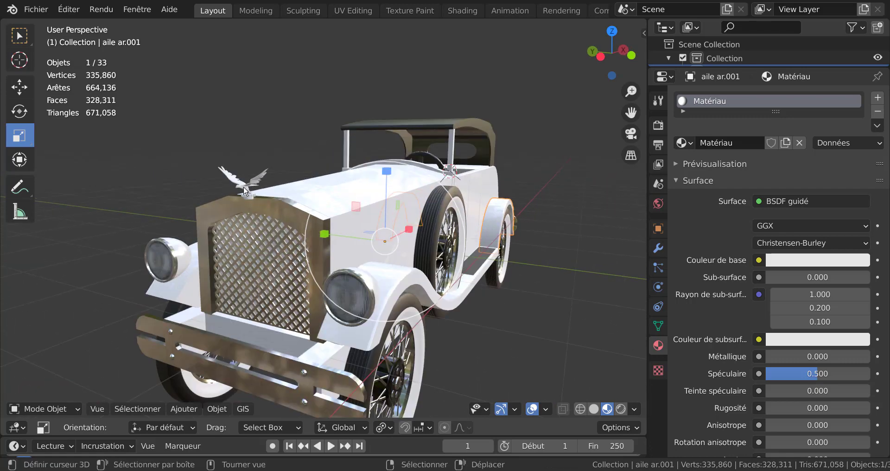
middle_click_drag(533, 305, 497, 302)
scroll(496, 302, "down", 2)
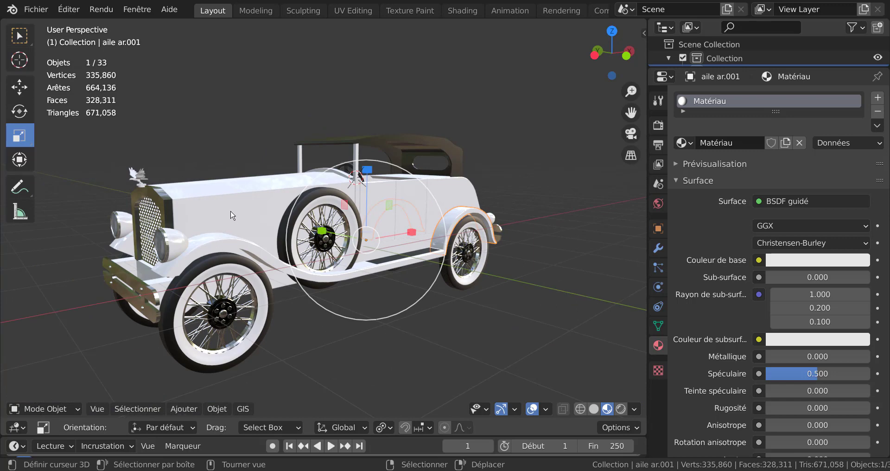
Place the 3D cursor on the empty floor beside the car and deselect the rear fenders in Object Mode.
left_click(545, 343)
key("Tab")
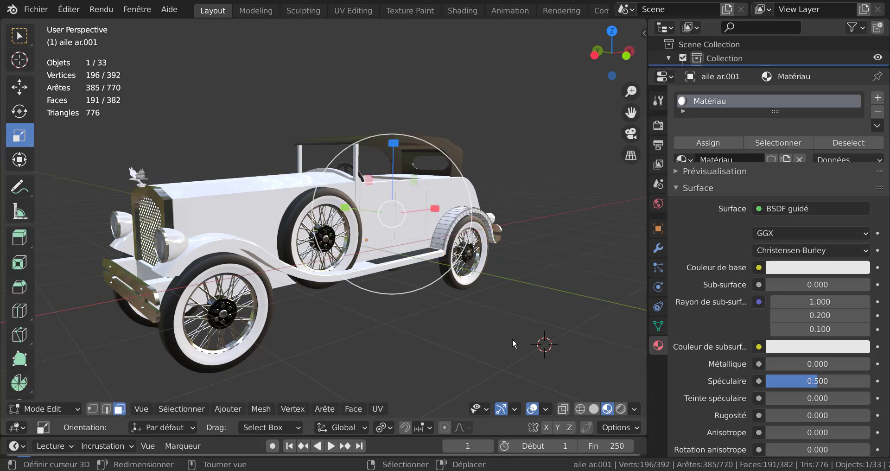
key("Tab")
left_click(522, 334)
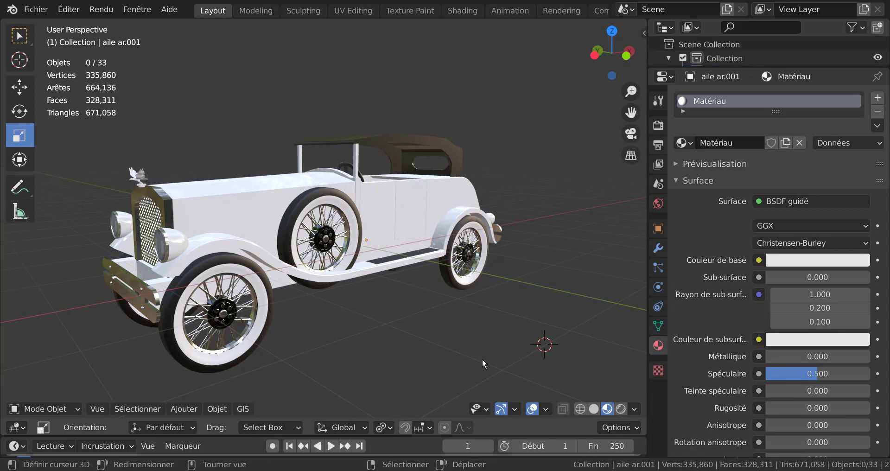
Widen the 3D viewport by shrinking the outliner and properties area to a narrow strip, framing the car in three-quarter view.
middle_click_drag(379, 326, 457, 327)
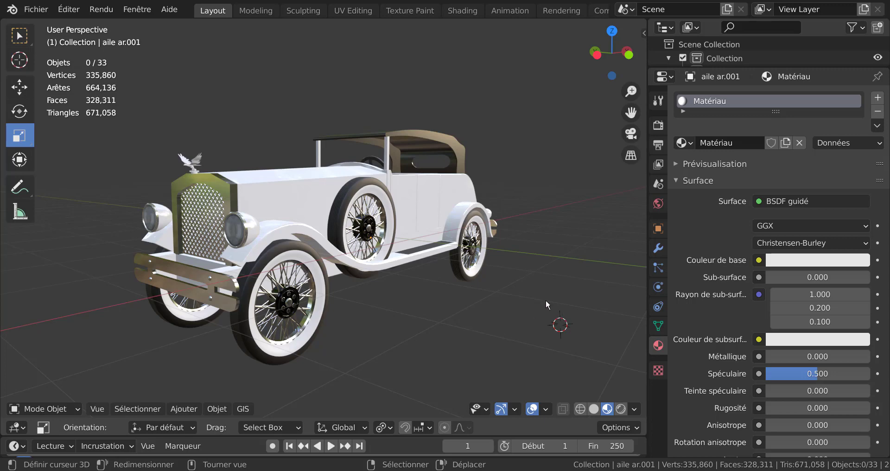
left_click_drag(647, 237, 797, 224)
middle_click_drag(717, 240, 707, 234)
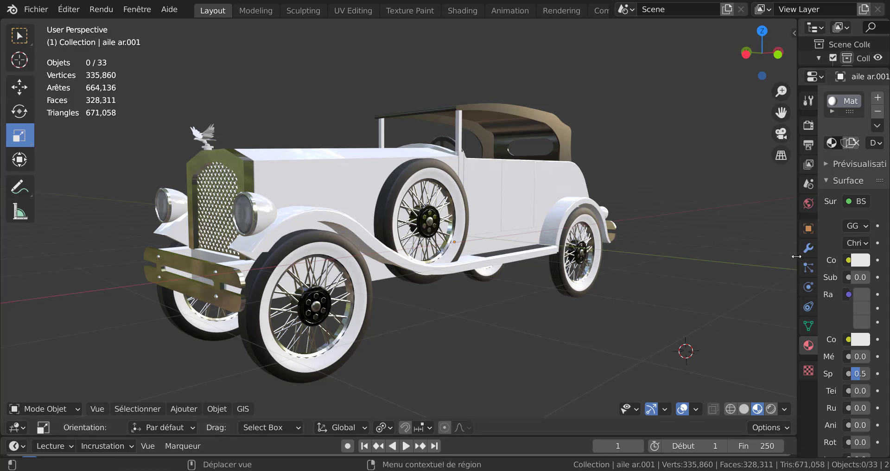
left_click_drag(796, 256, 842, 255)
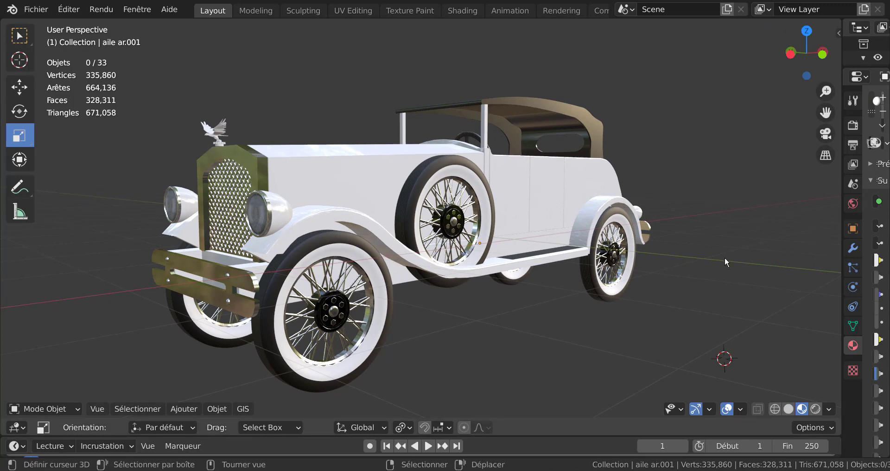